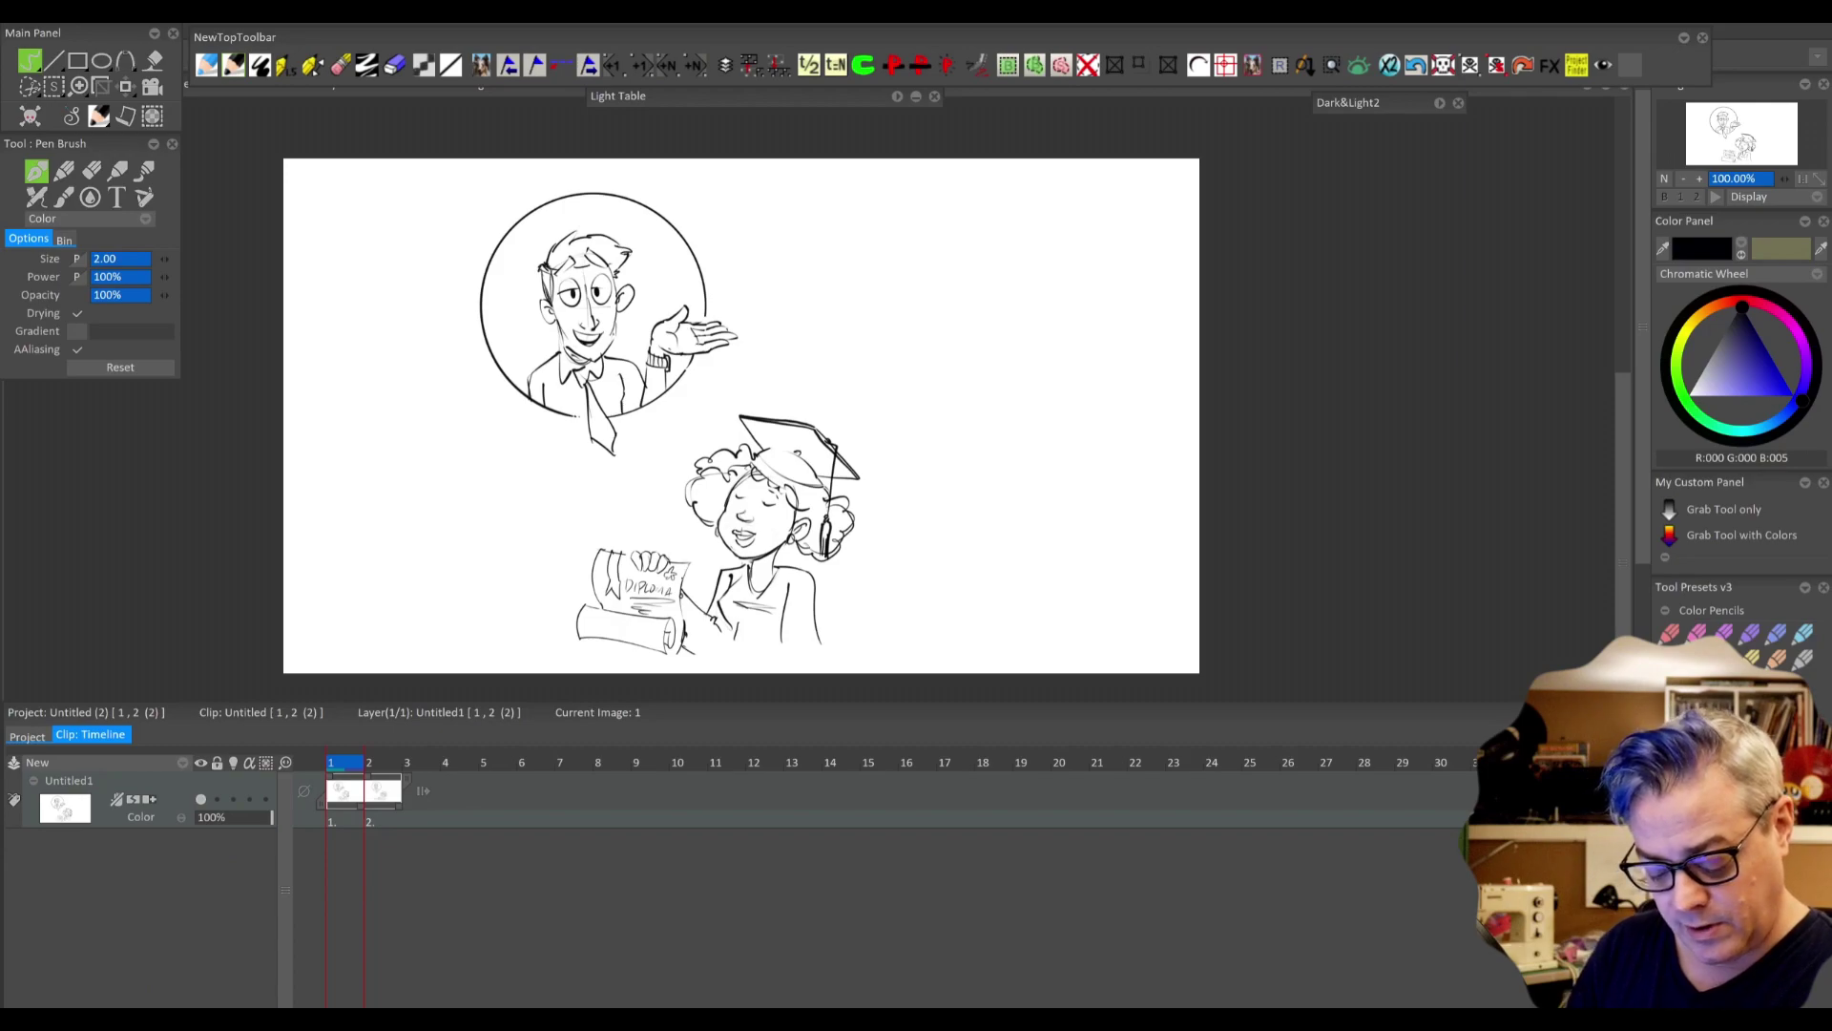
- Set the background to None and copy the man in the circle as a freehand Cut Brush
{"action": "key", "text": "shift+b"}
{"action": "key", "text": "shift+b"}
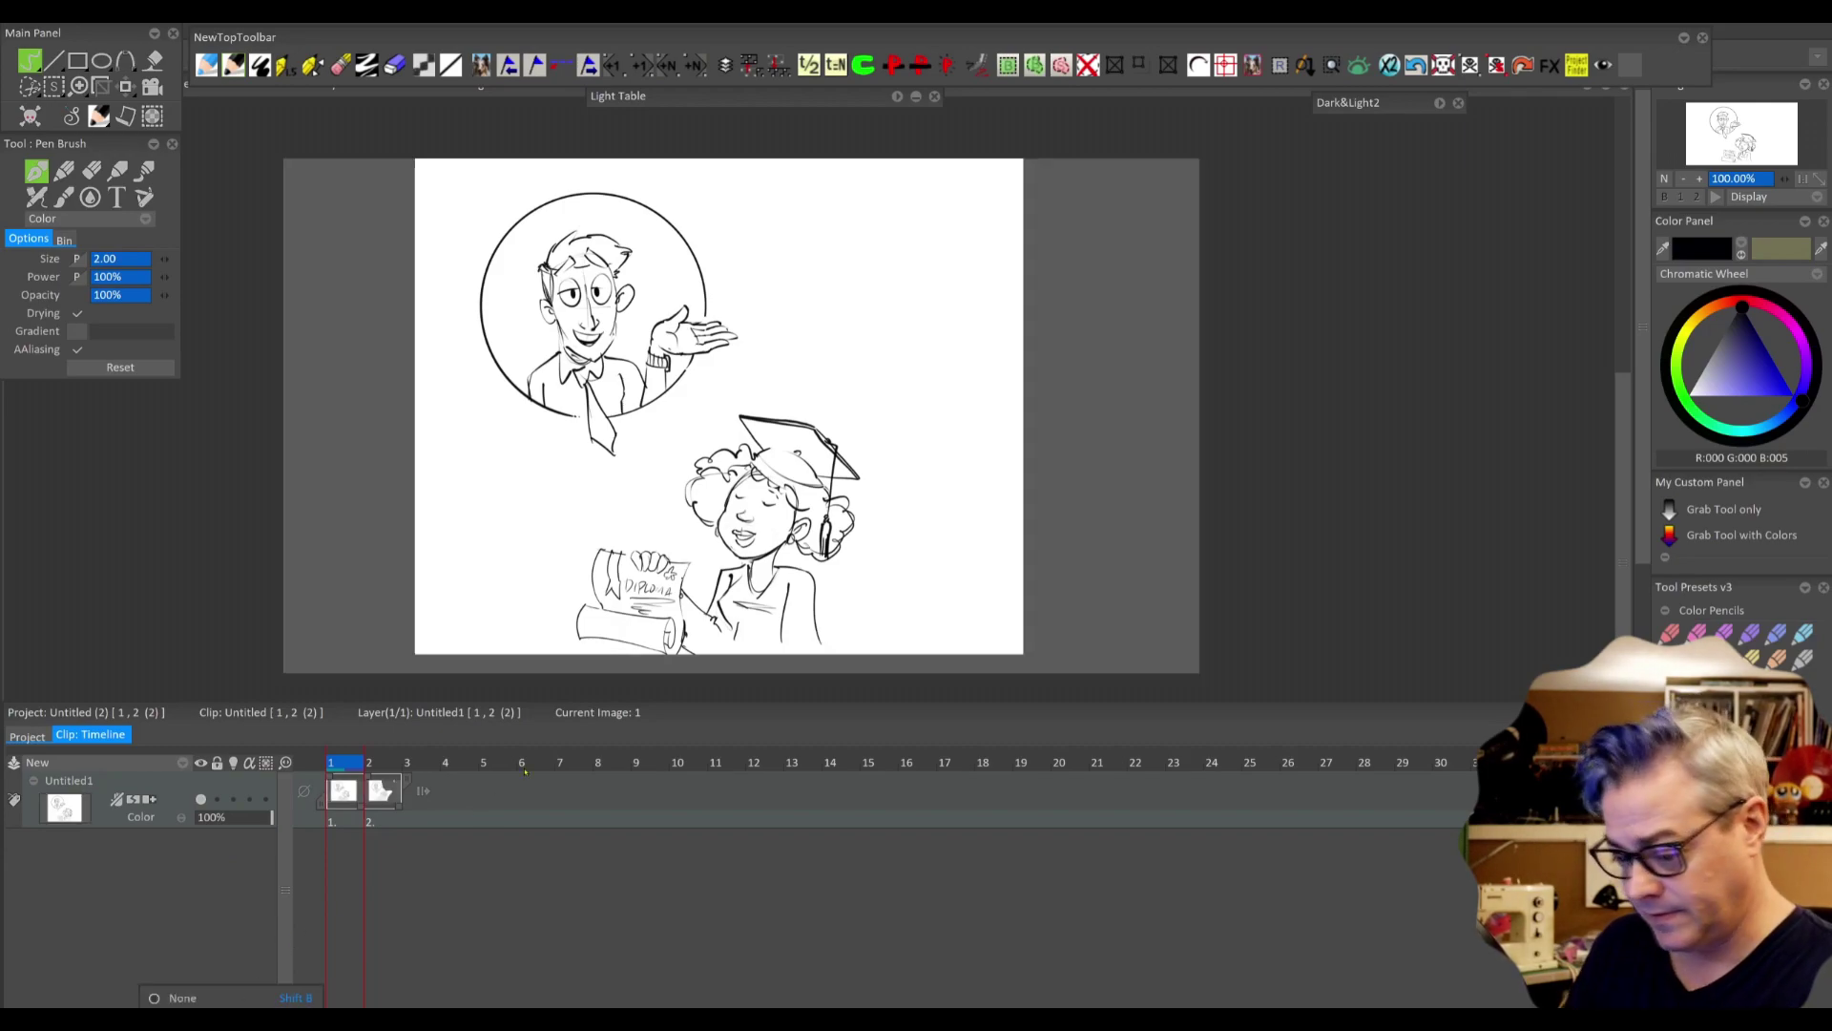
{"action": "mouse_move", "coordinate": [535, 190]}
{"action": "left_mouse_down"}
{"action": "mouse_move", "coordinate": [506, 393]}
{"action": "mouse_move", "coordinate": [659, 239]}
{"action": "left_mouse_up"}
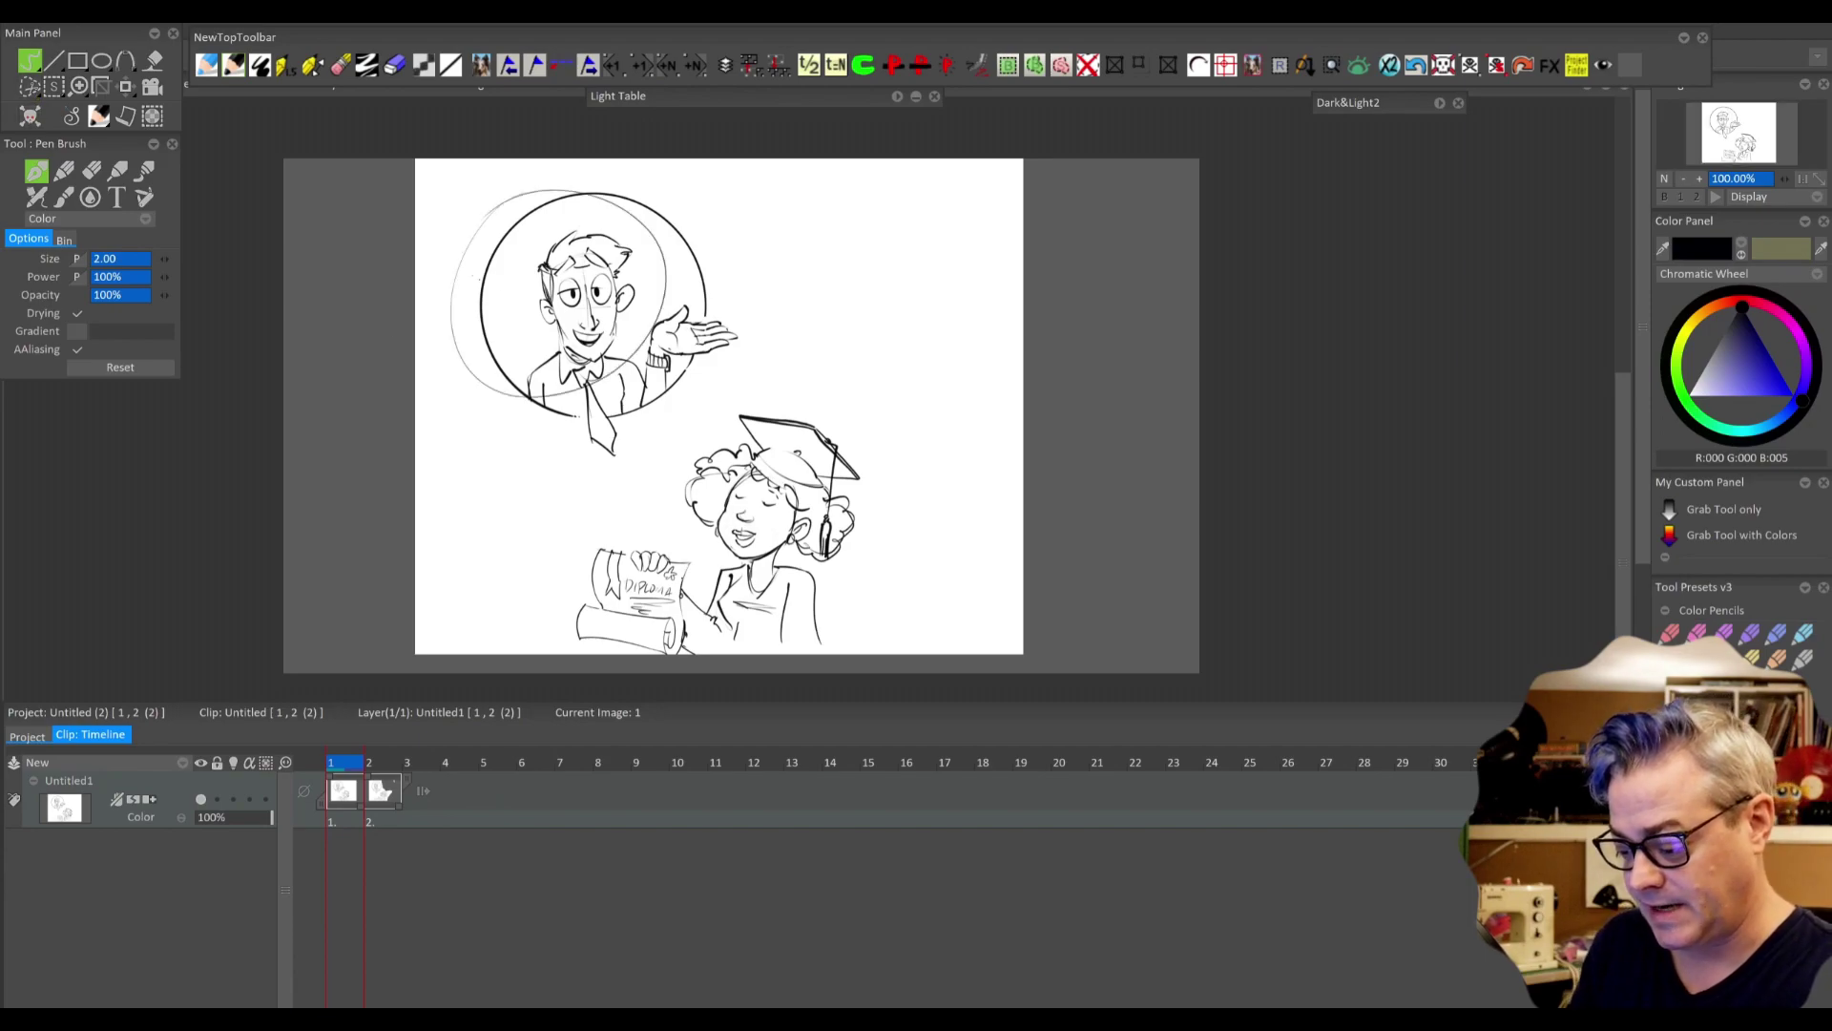
{"action": "key", "text": "ctrl+z"}
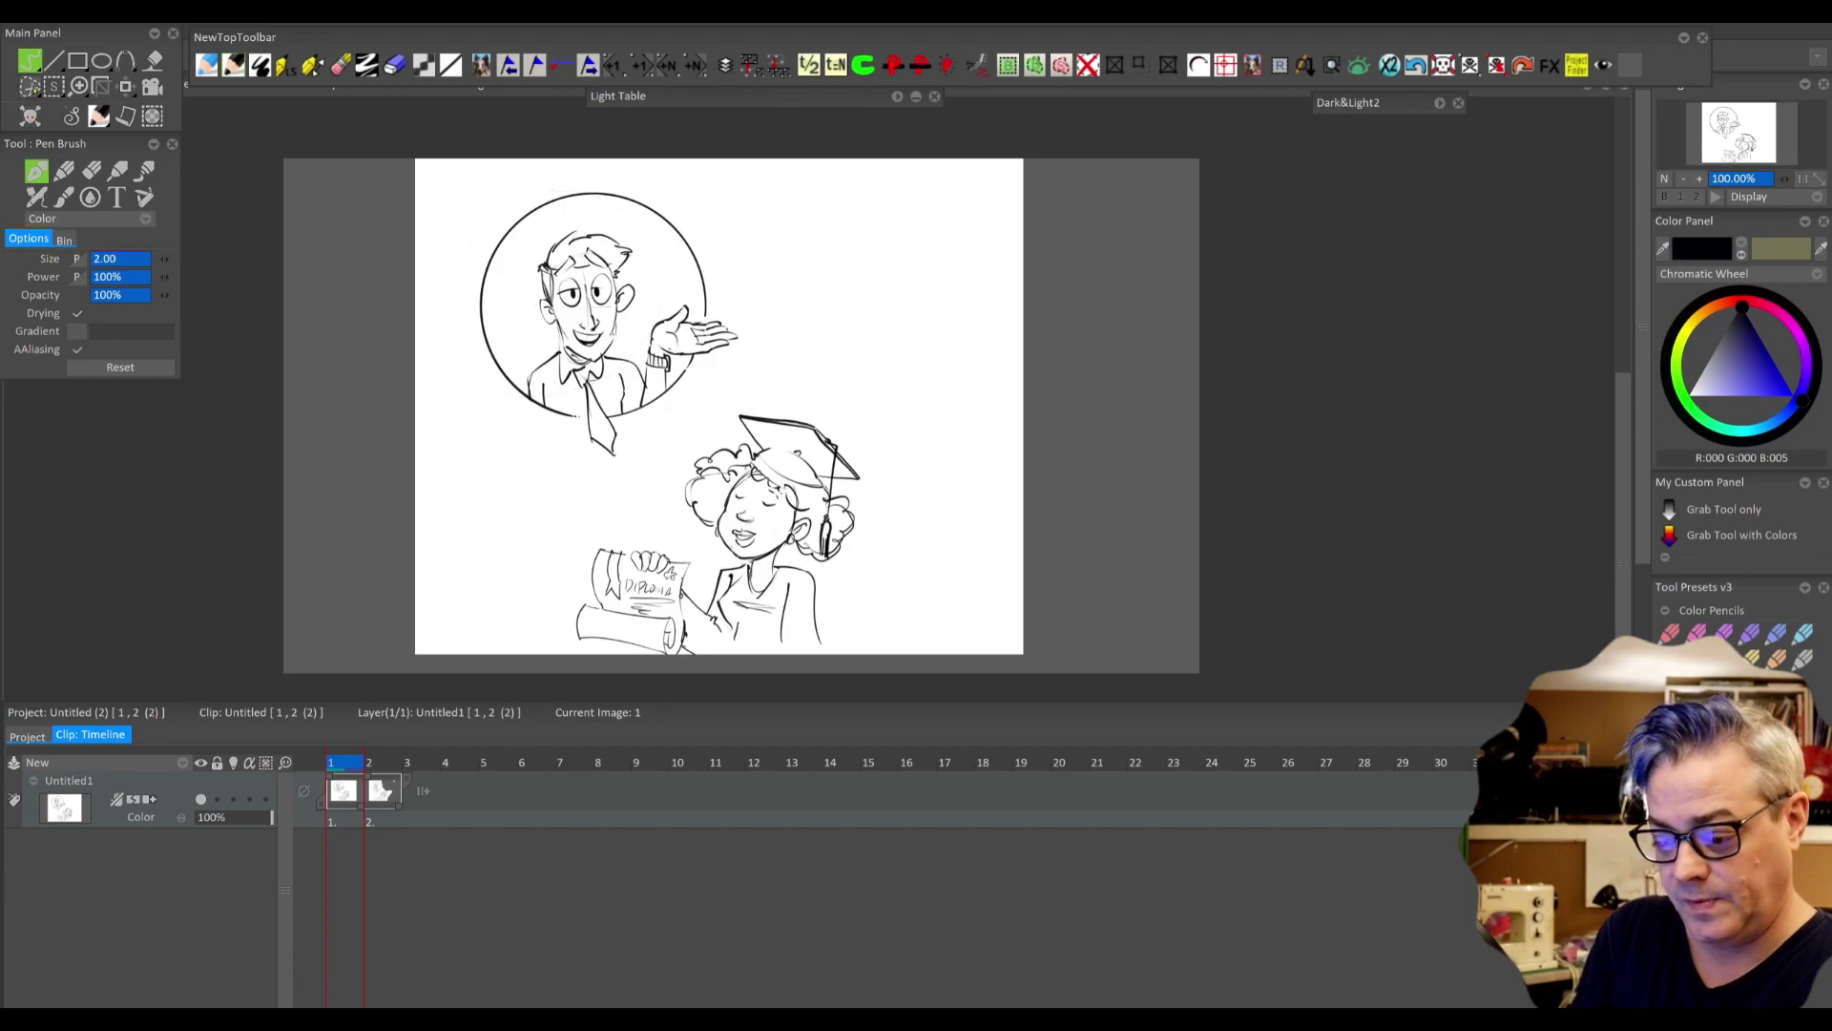
{"action": "left_click", "coordinate": [30, 86]}
{"action": "left_click_drag", "start_coordinate": [487, 237], "coordinate": [506, 225]}
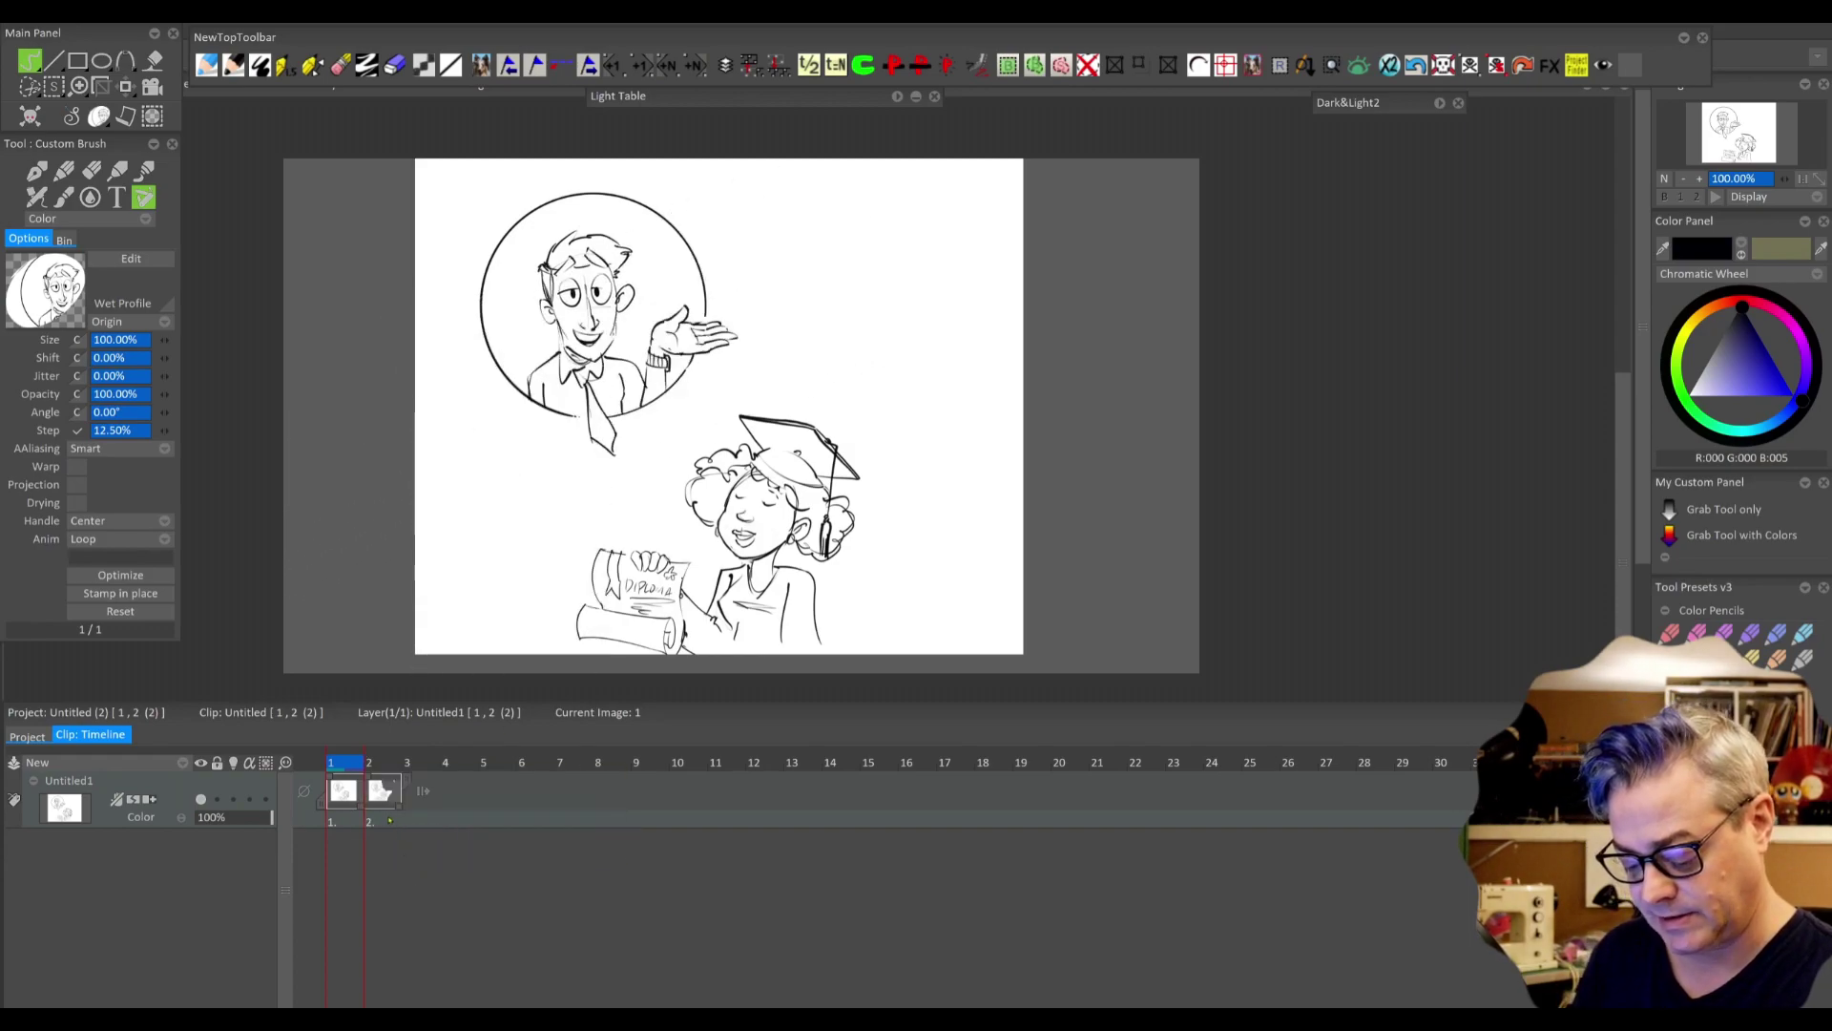
- Select both frames of the sketch layer and add a Scan Cleaner Black and White effect in the FX Stack
{"action": "left_click_drag", "start_coordinate": [340, 820], "coordinate": [385, 820]}
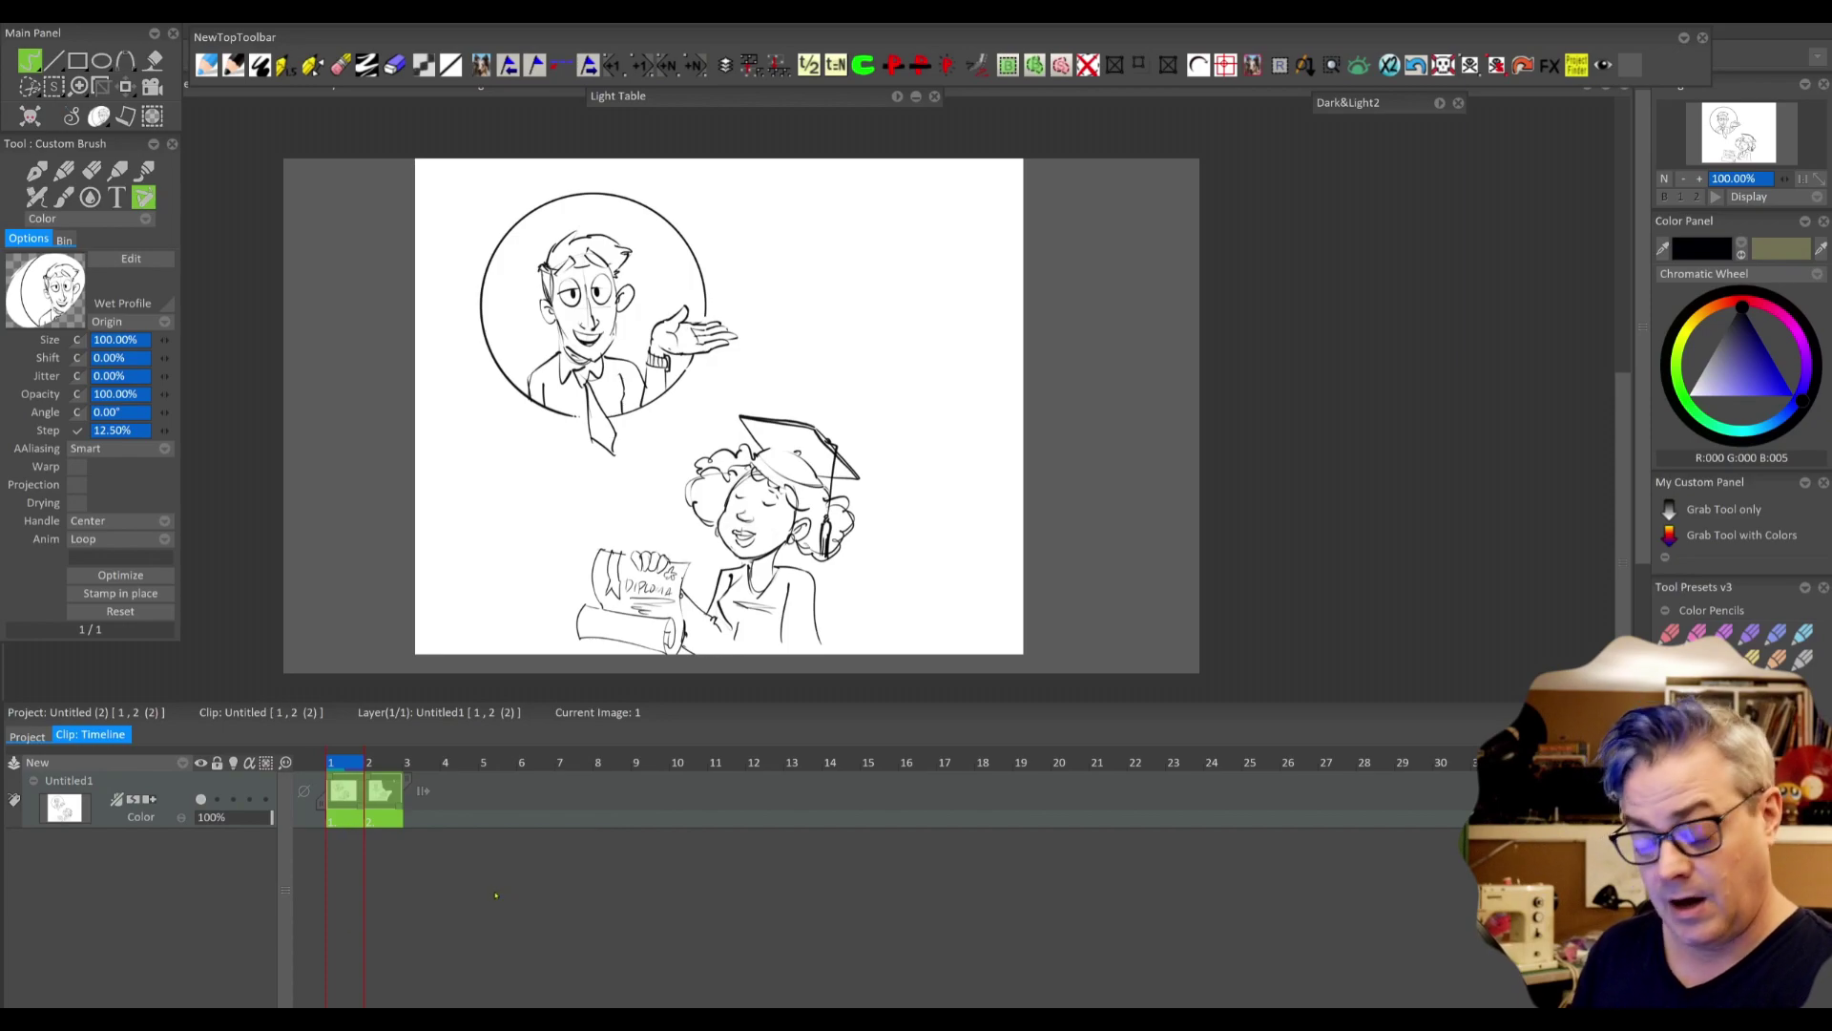
{"action": "left_click", "coordinate": [1550, 65]}
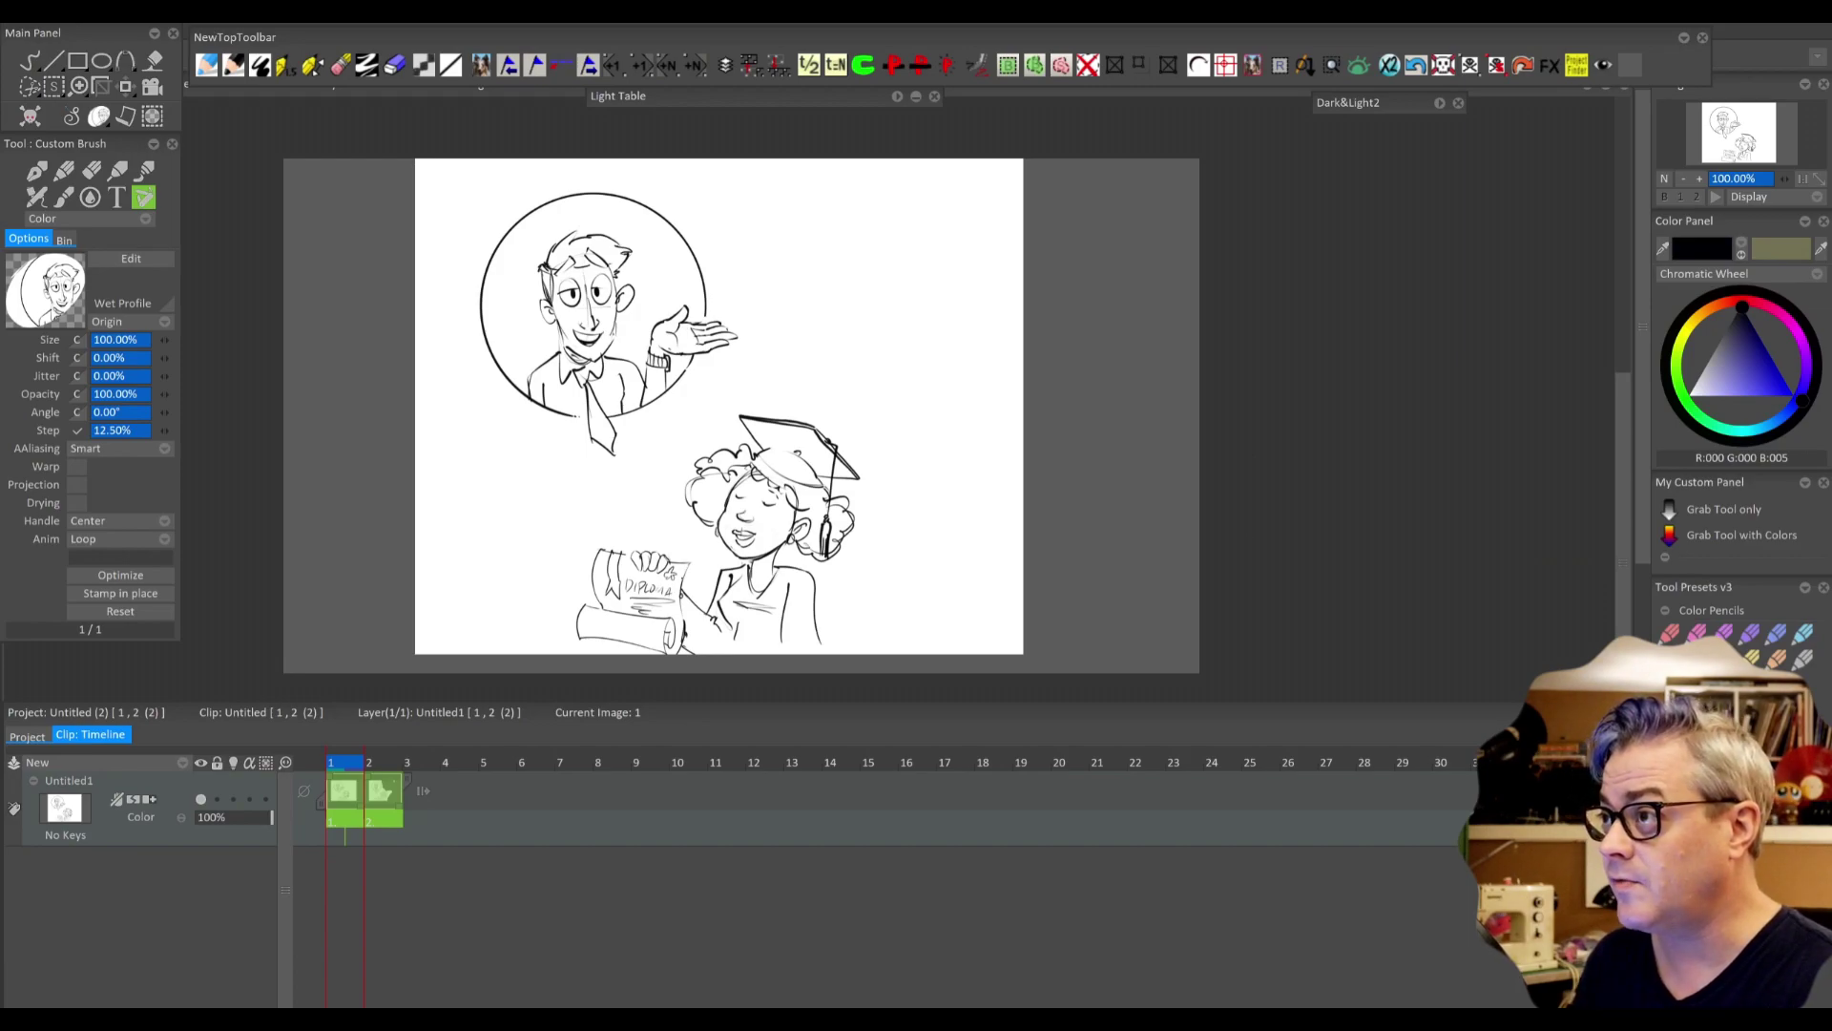
{"action": "left_click_drag", "start_coordinate": [907, 1007], "coordinate": [1294, 310]}
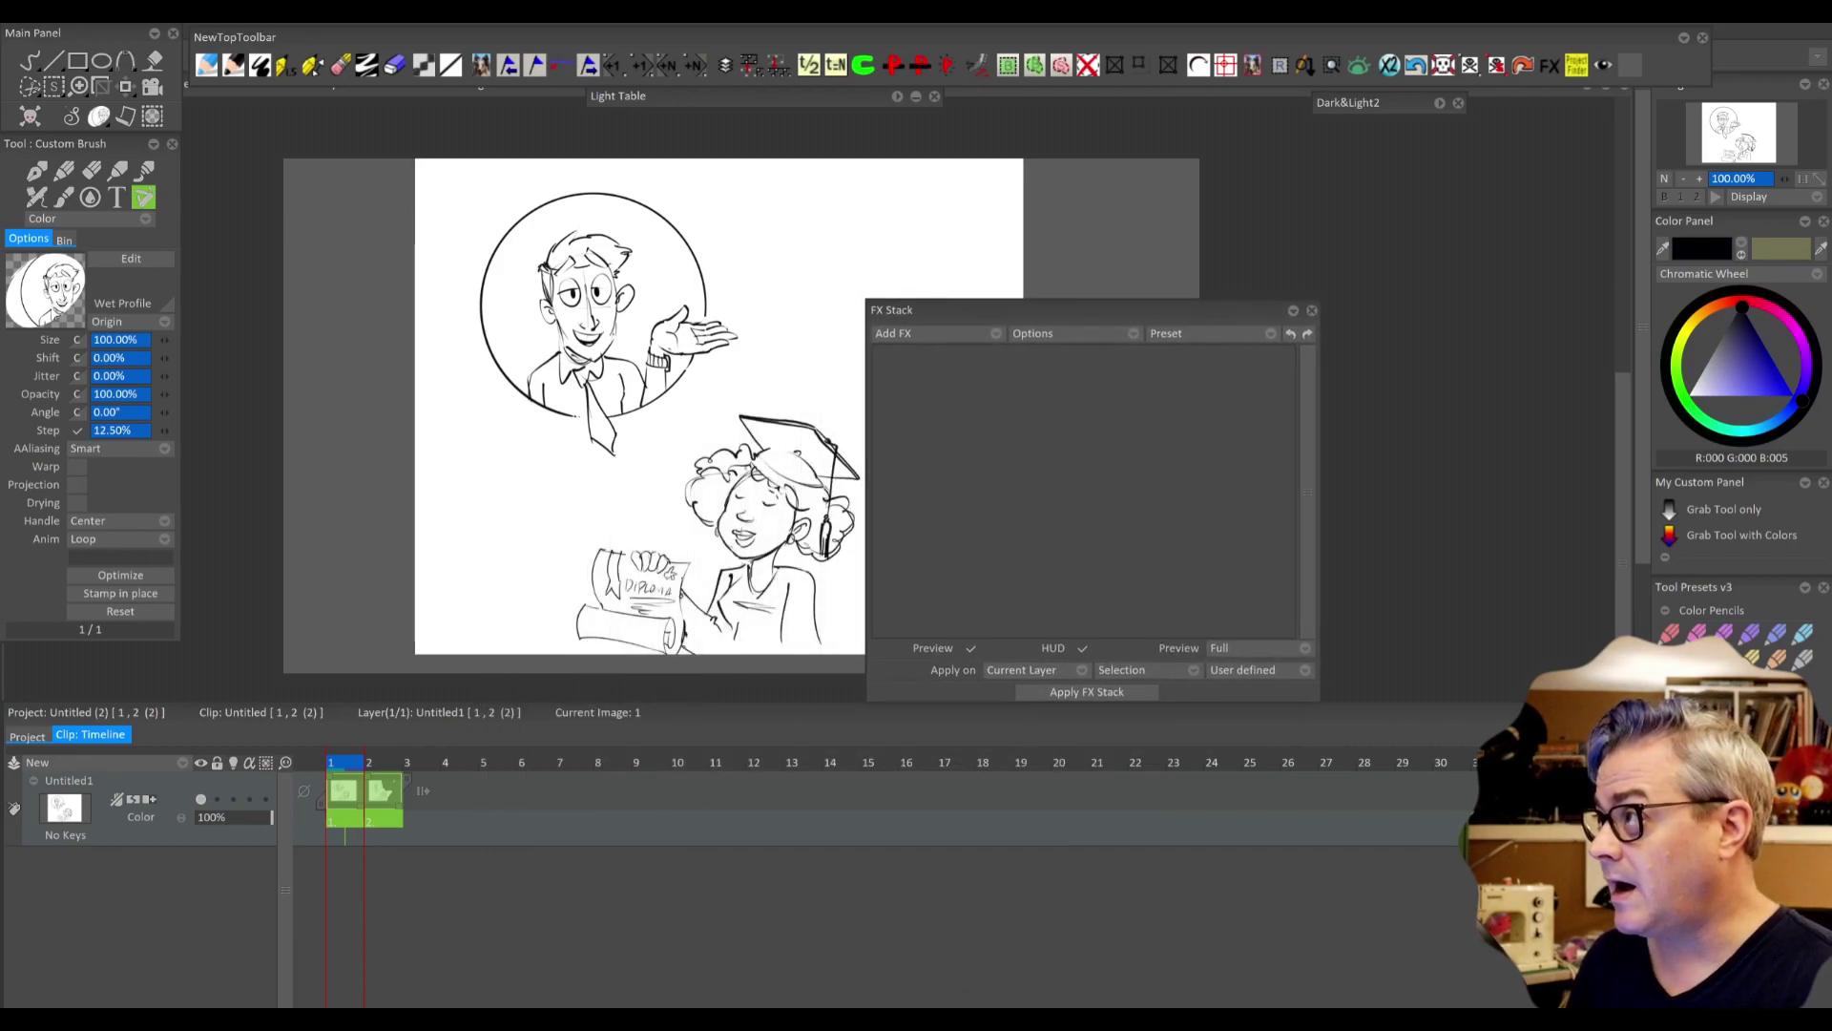
{"action": "left_click", "coordinate": [906, 333]}
{"action": "mouse_move", "coordinate": [993, 352]}
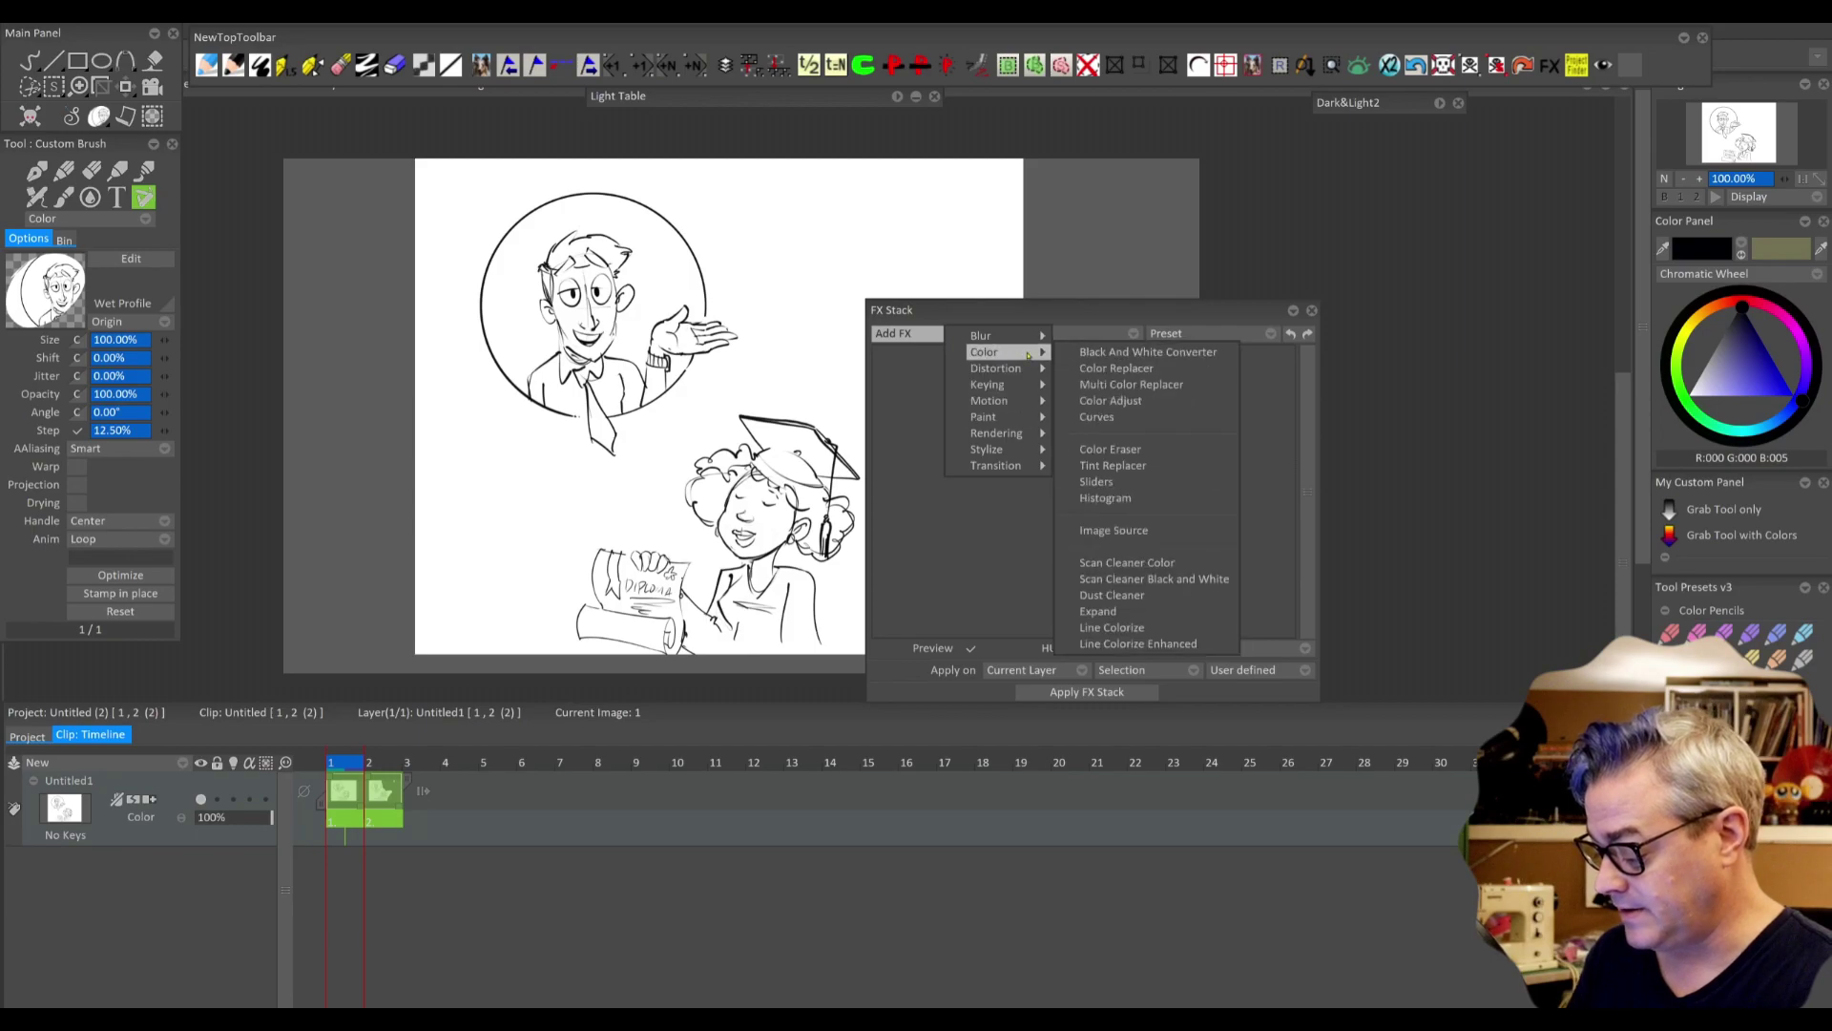
{"action": "left_click", "coordinate": [1191, 579]}
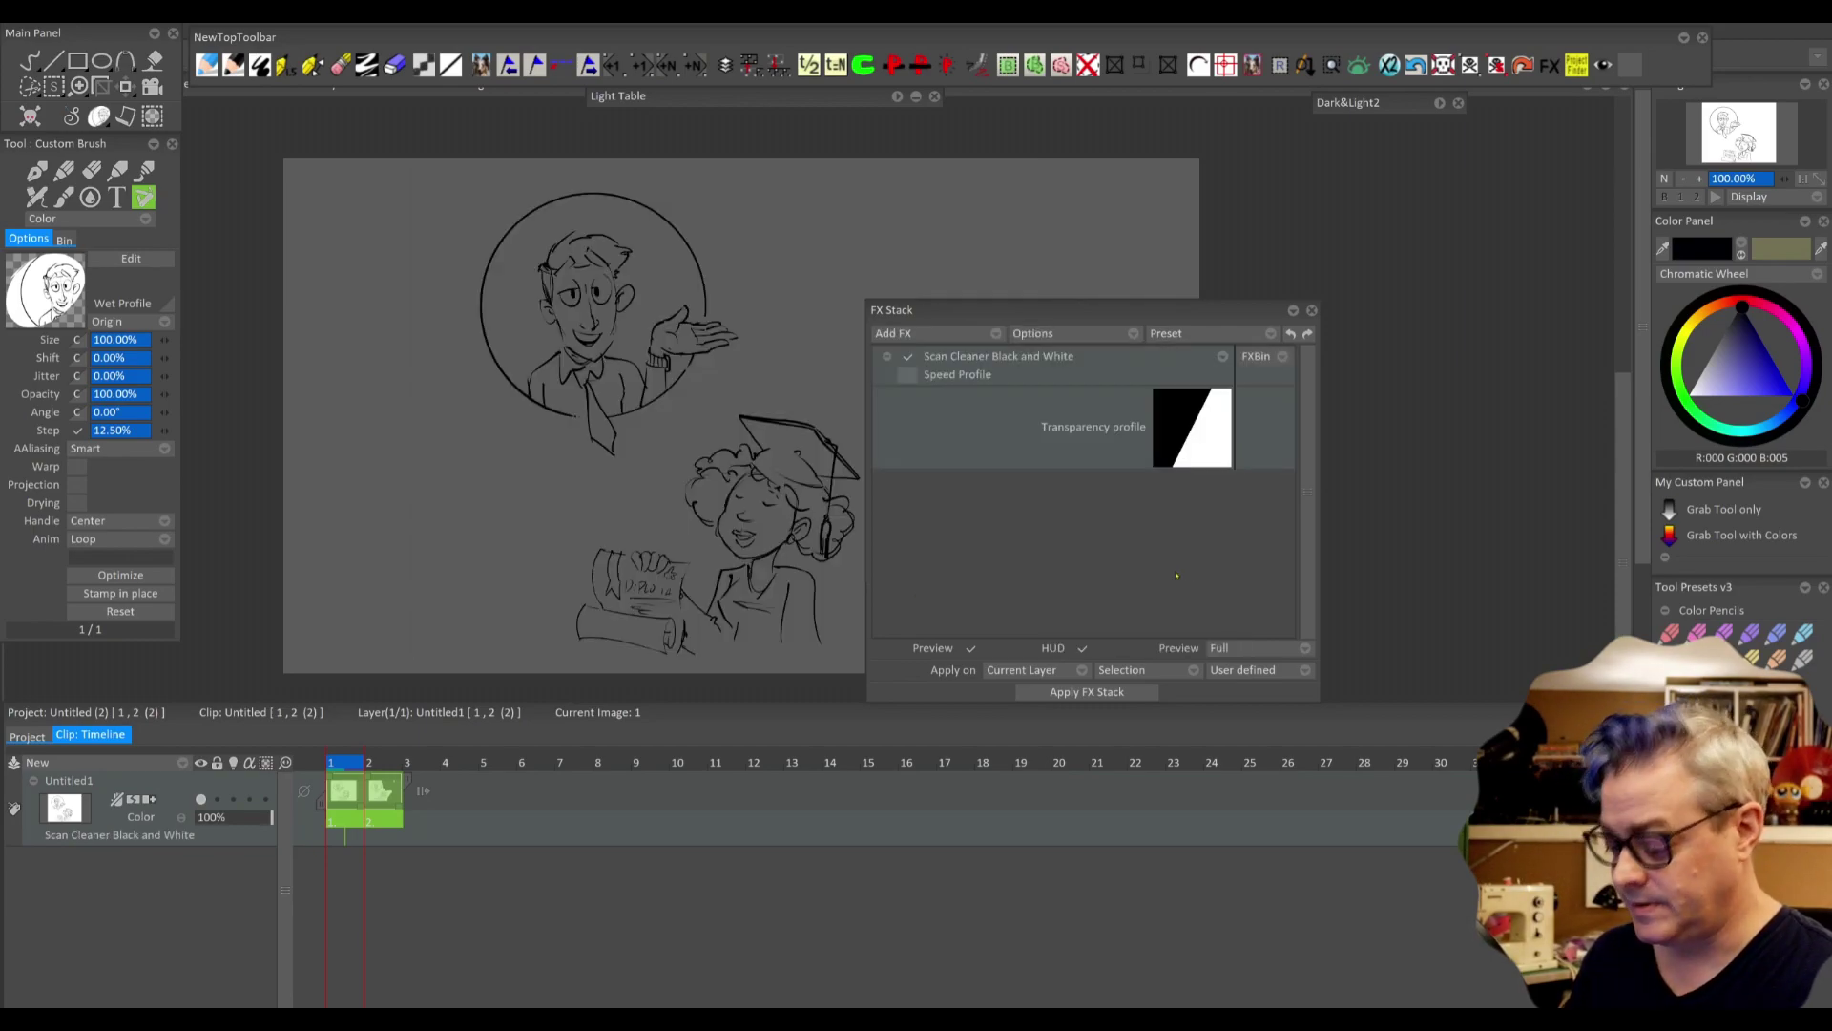
- Reshape the Scan Cleaner's transparency profile into a straight corner-to-corner diagonal and apply the FX Stack to the selected frames
{"action": "left_click_drag", "start_coordinate": [1170, 313], "coordinate": [1075, 310]}
{"action": "left_click", "coordinate": [1097, 425]}
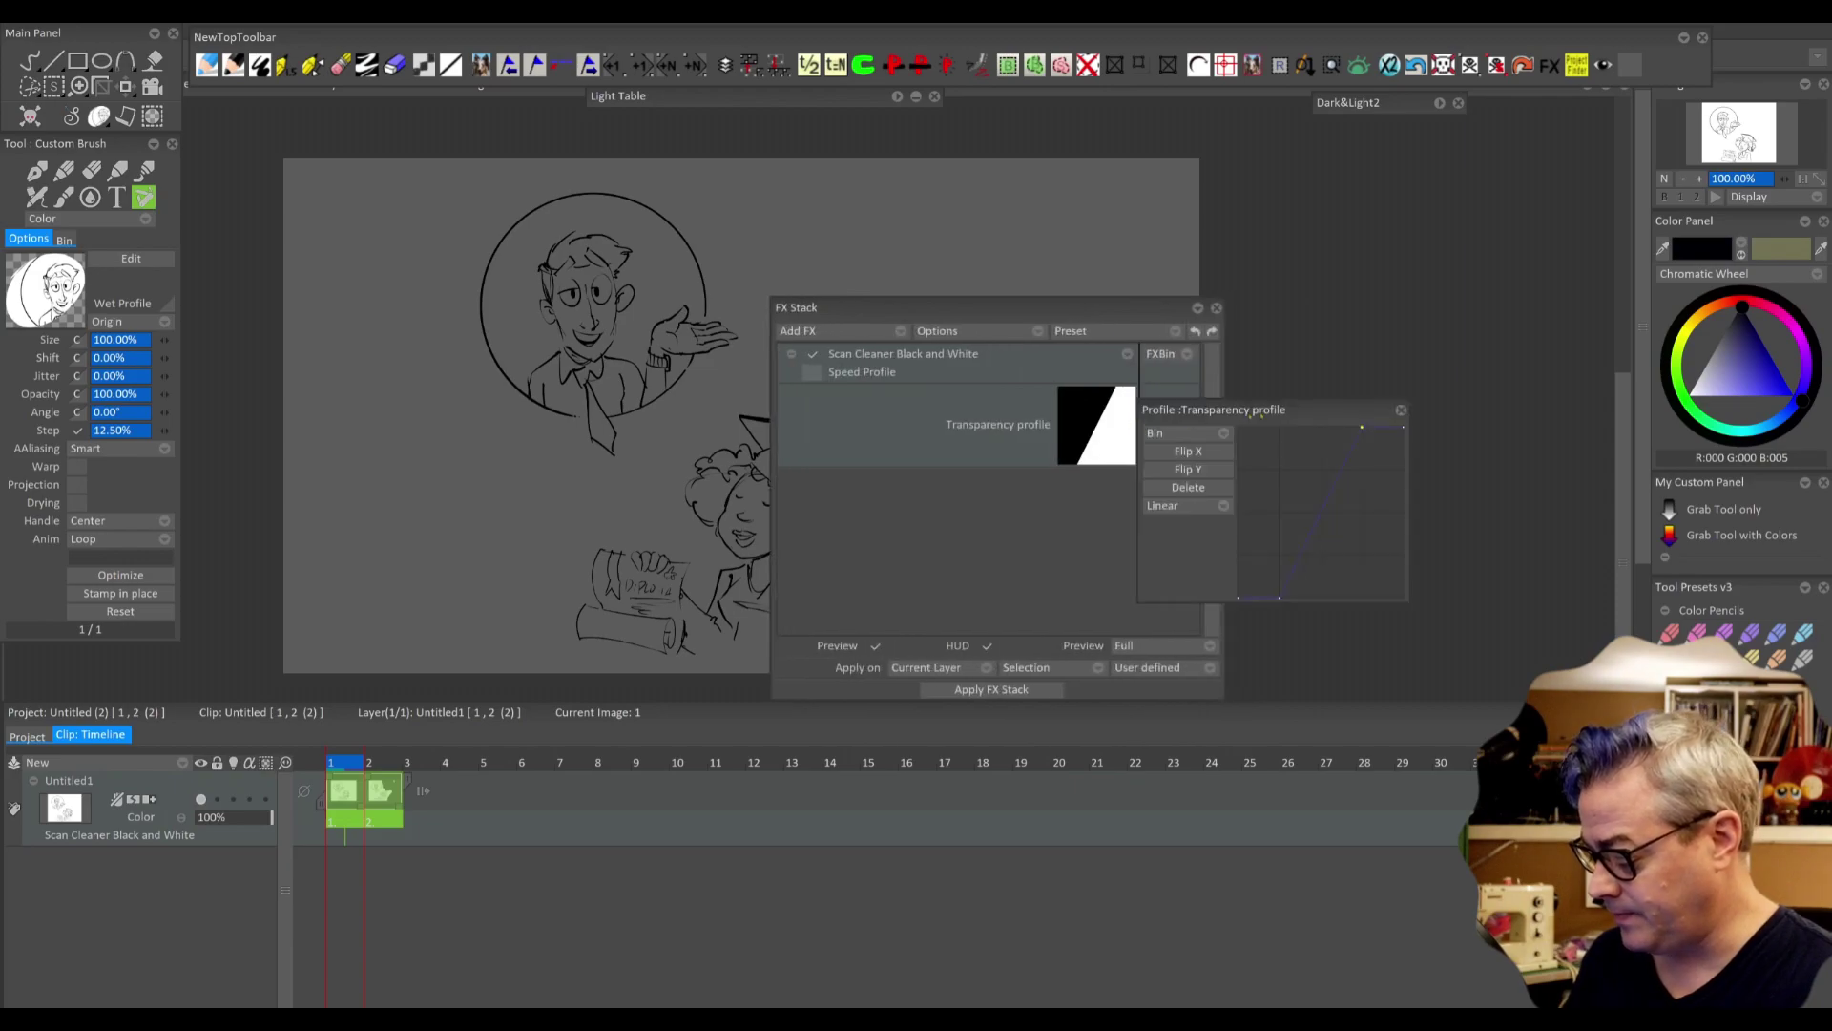
{"action": "left_click_drag", "start_coordinate": [1362, 427], "coordinate": [1404, 427]}
{"action": "left_click_drag", "start_coordinate": [1279, 598], "coordinate": [1239, 599]}
{"action": "left_click", "coordinate": [1402, 411]}
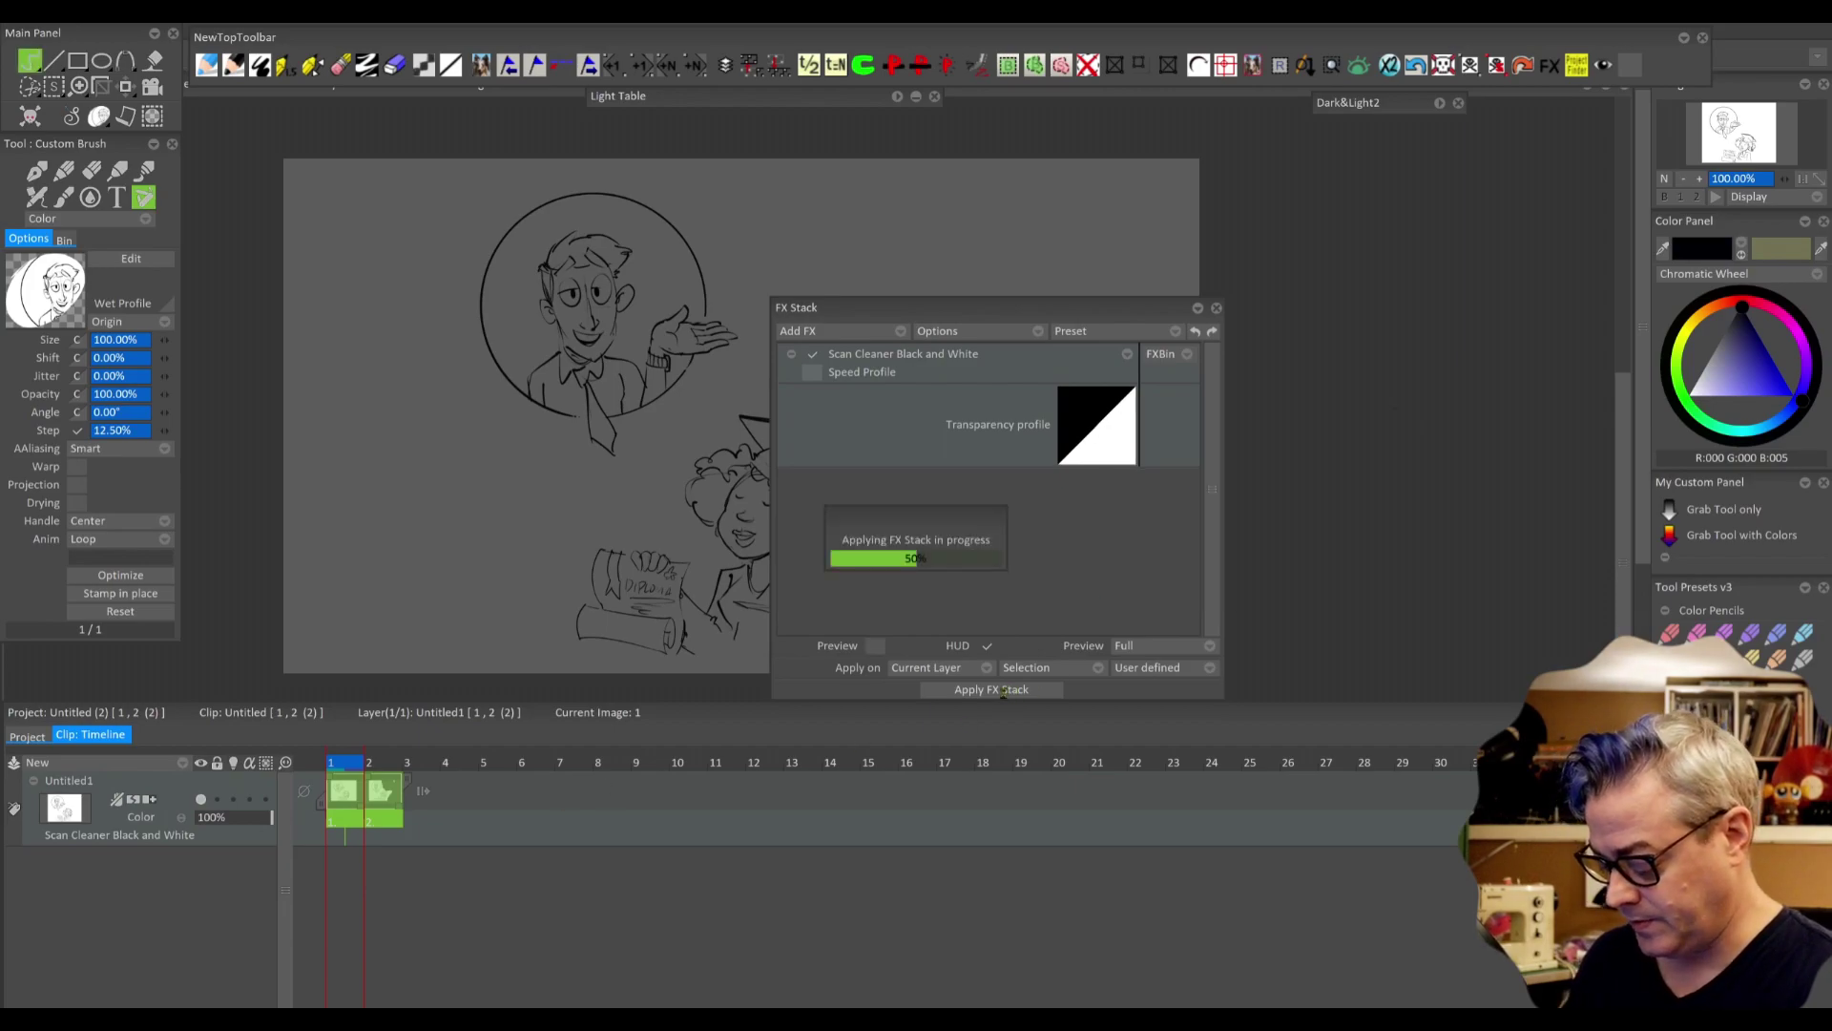
{"action": "left_click", "coordinate": [1215, 308]}
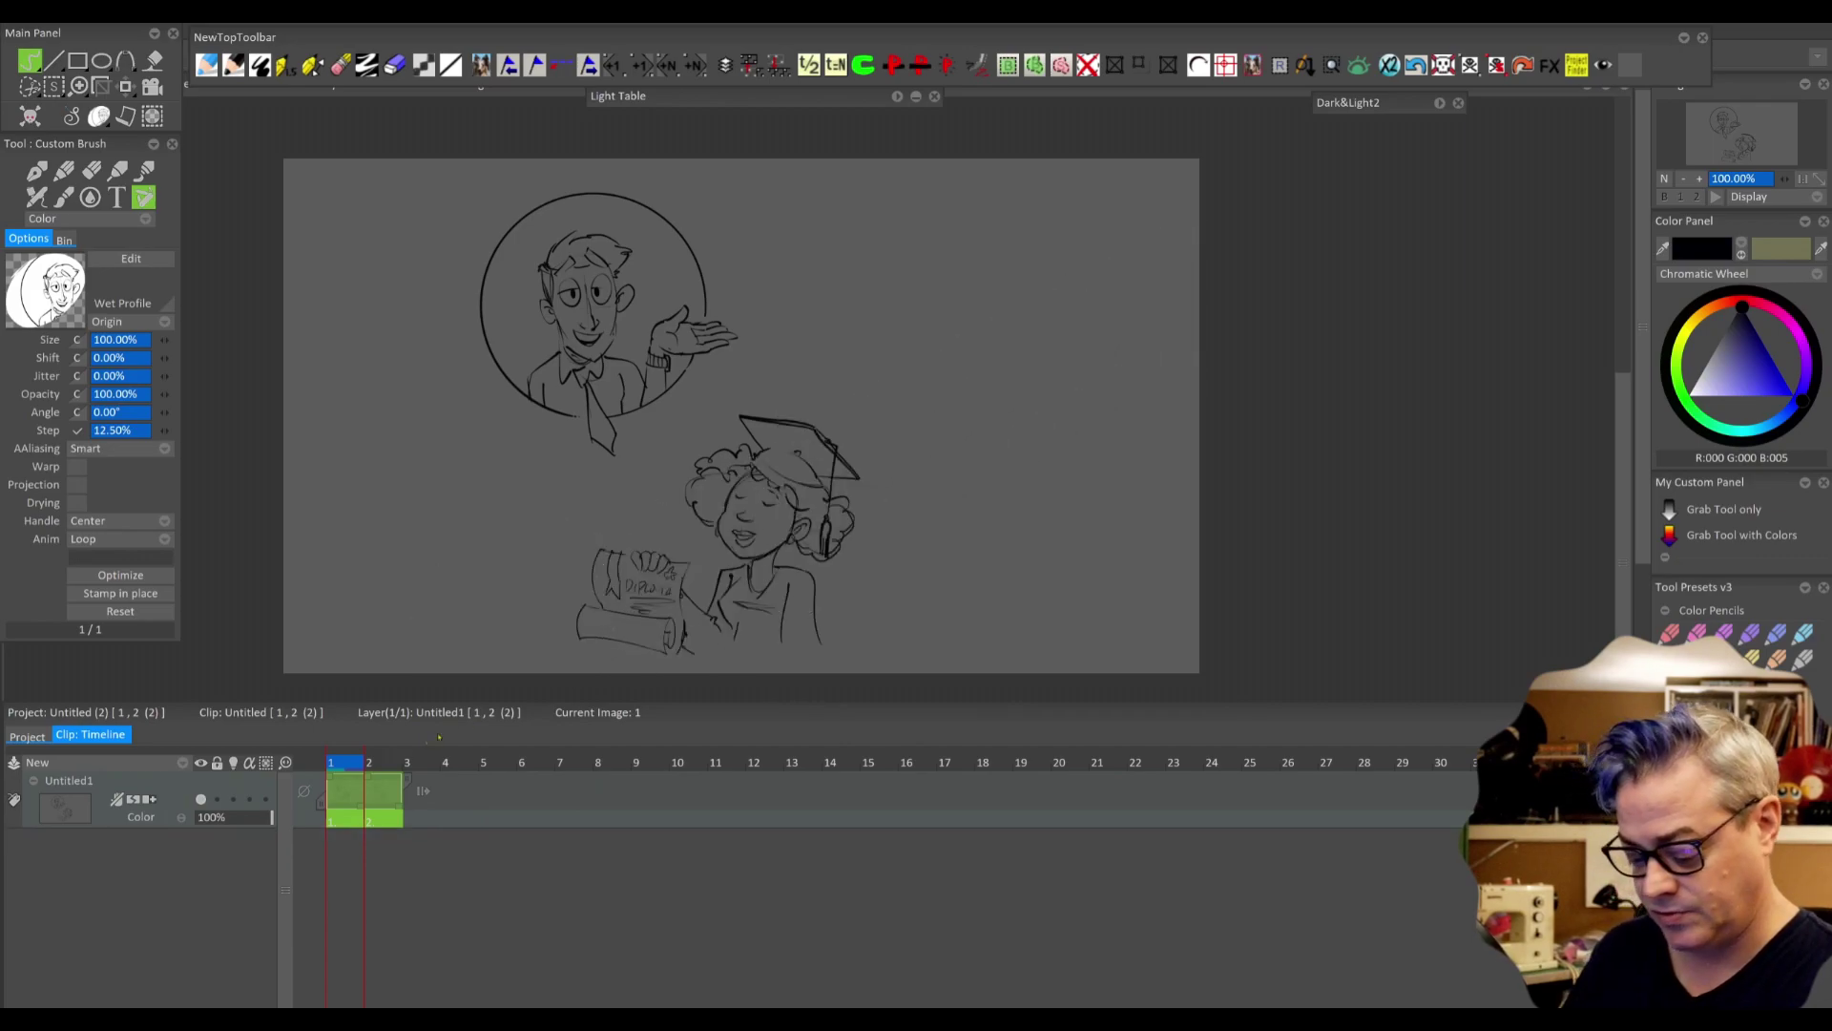
- Pick a light grey of RGB 202, 202, 202 and set it as the project's background colour
{"action": "key", "text": "shift+b"}
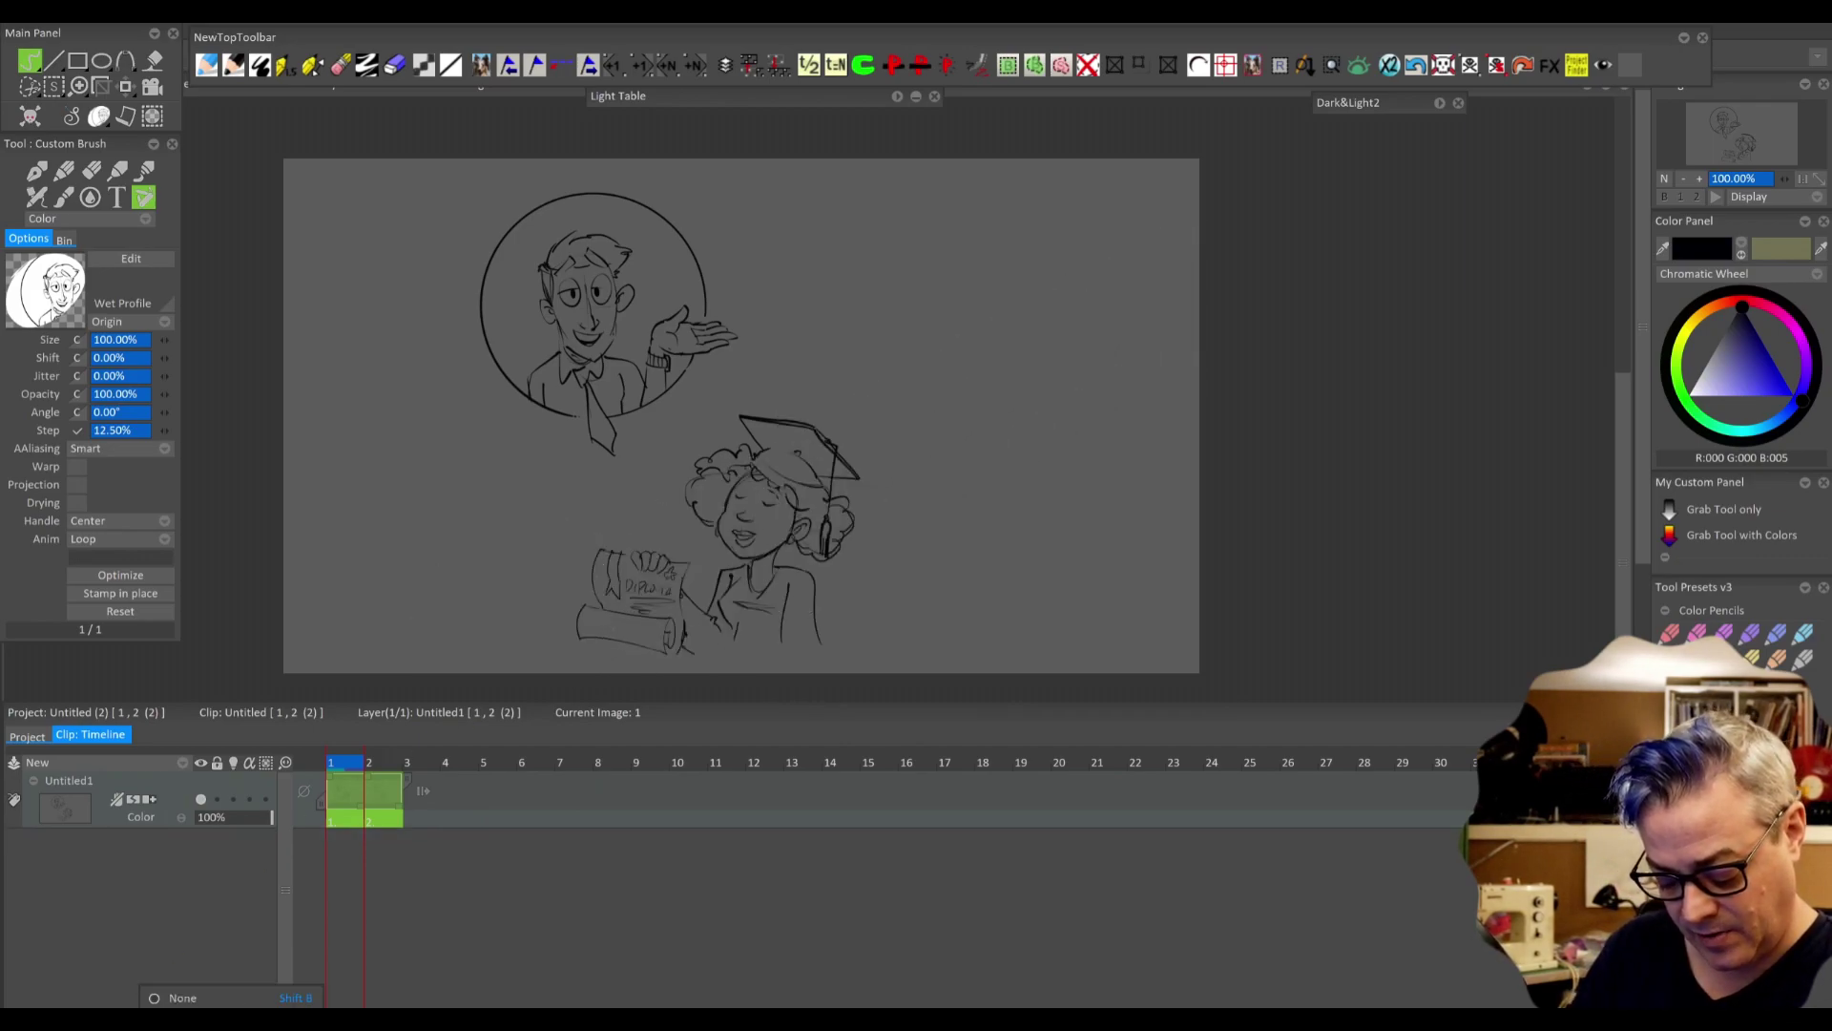
{"action": "left_click_drag", "start_coordinate": [1734, 370], "coordinate": [1689, 375]}
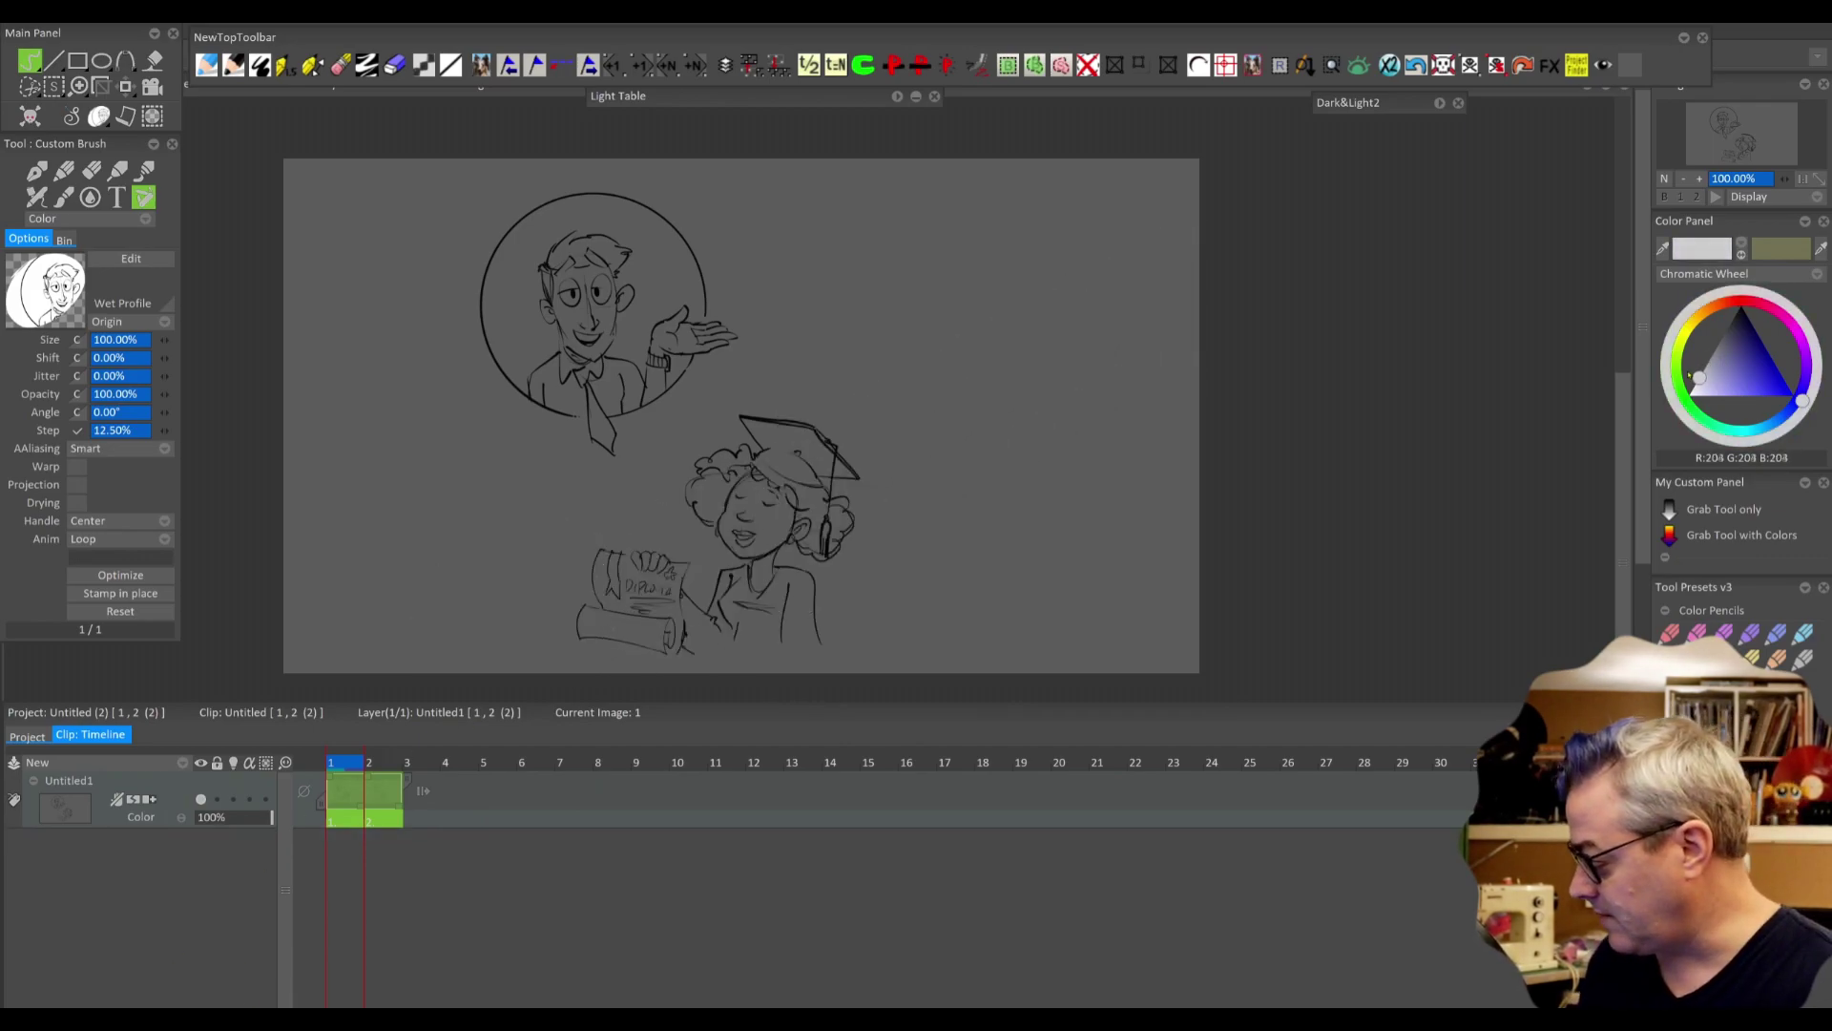
{"action": "key", "text": "shift+b"}
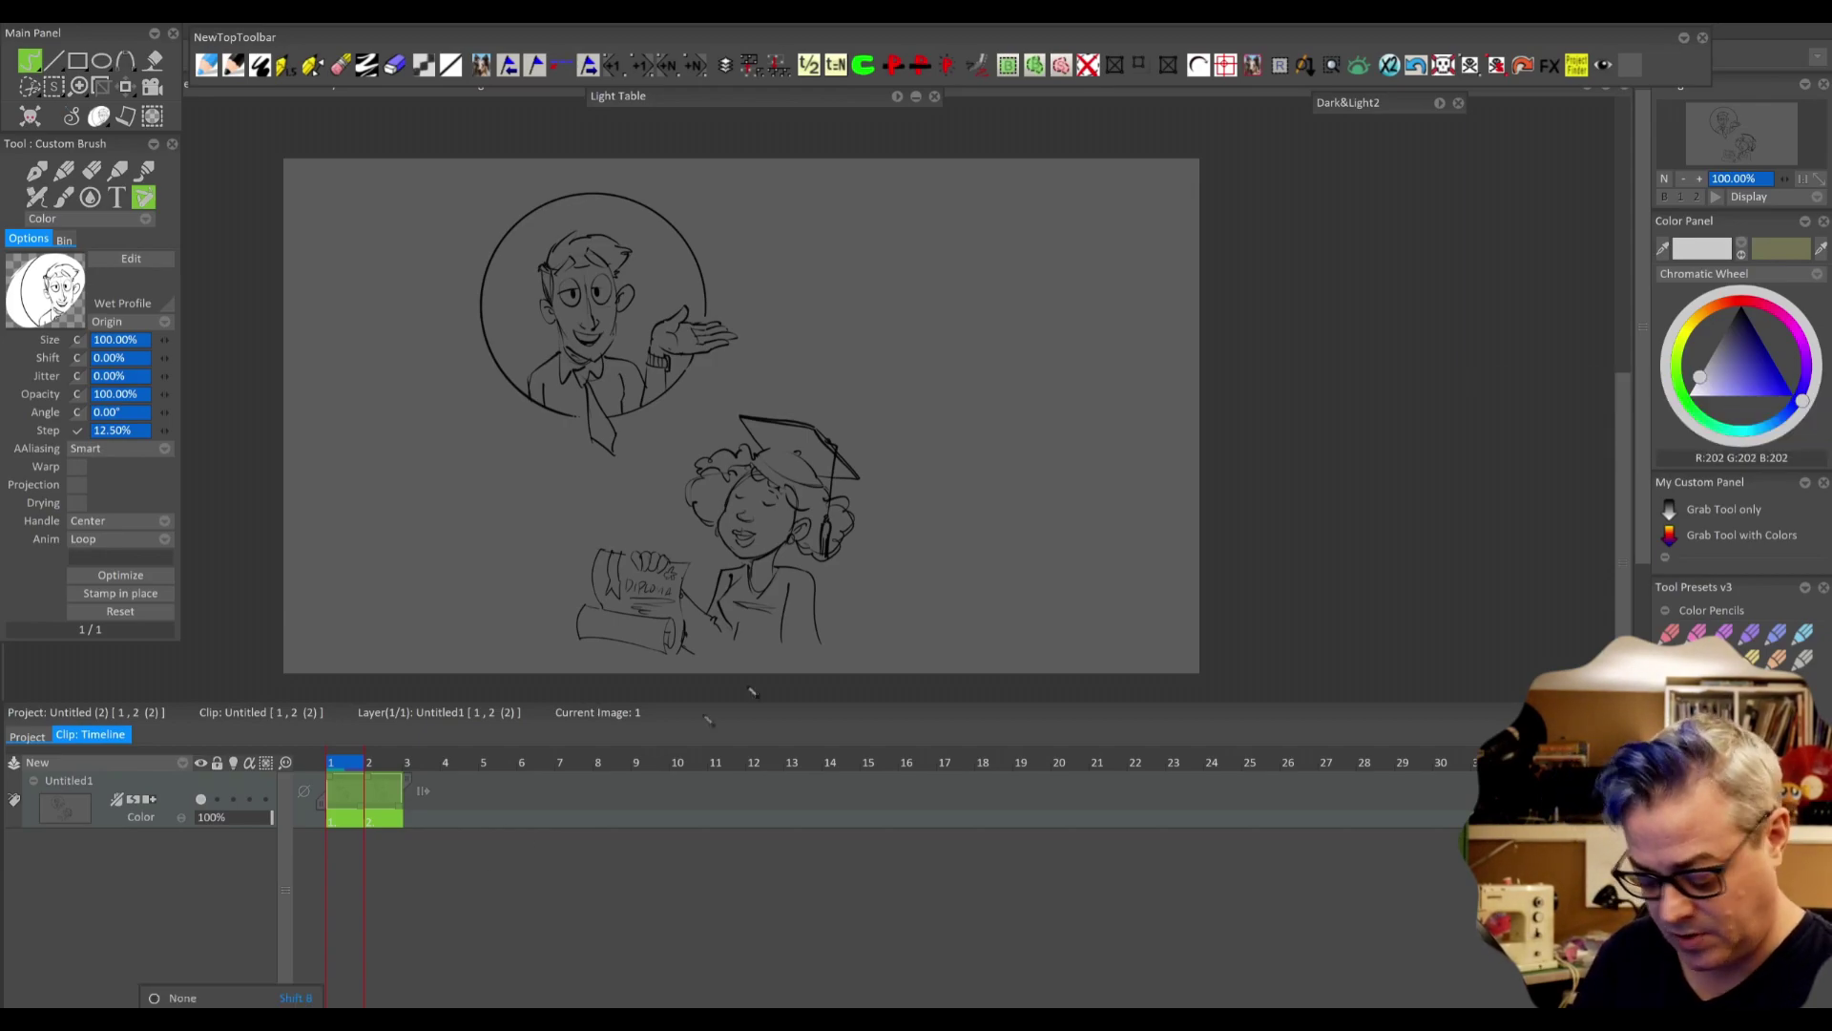
{"action": "left_click", "coordinate": [1704, 251]}
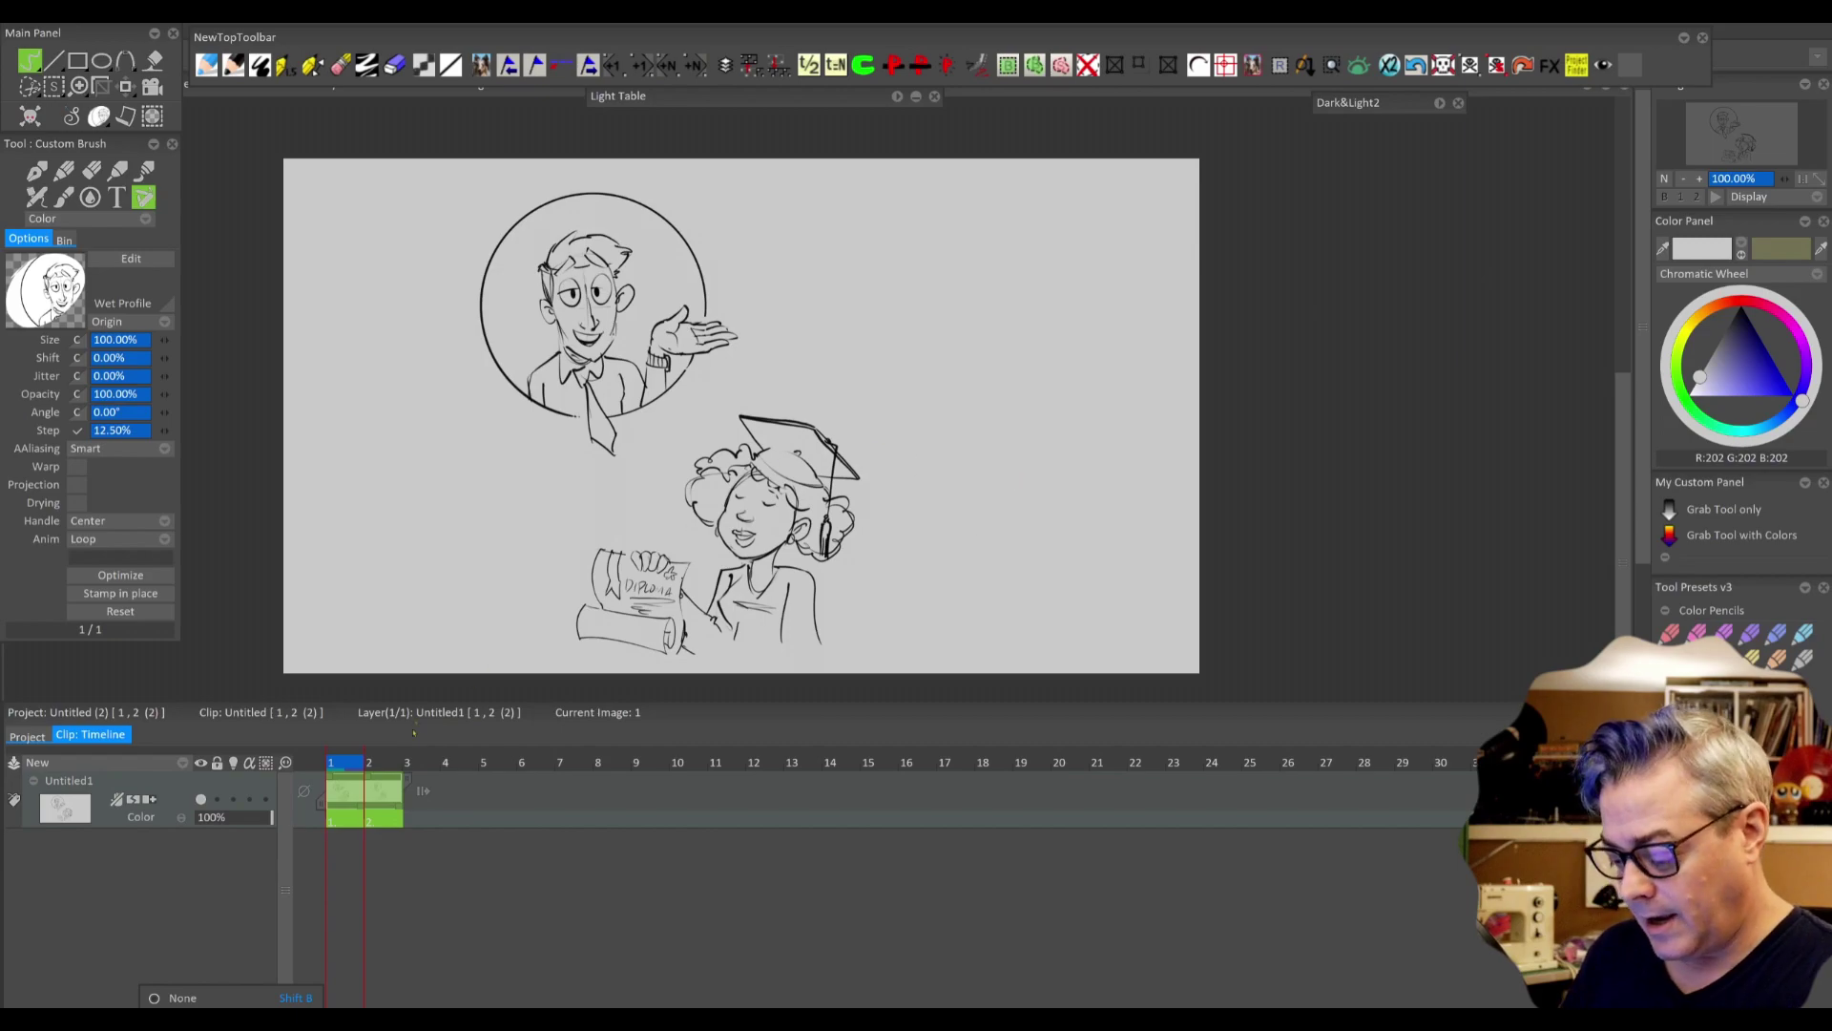
- Lower the sketch layer's opacity to 34% and add a new animation layer above it
{"action": "left_click", "coordinate": [220, 817]}
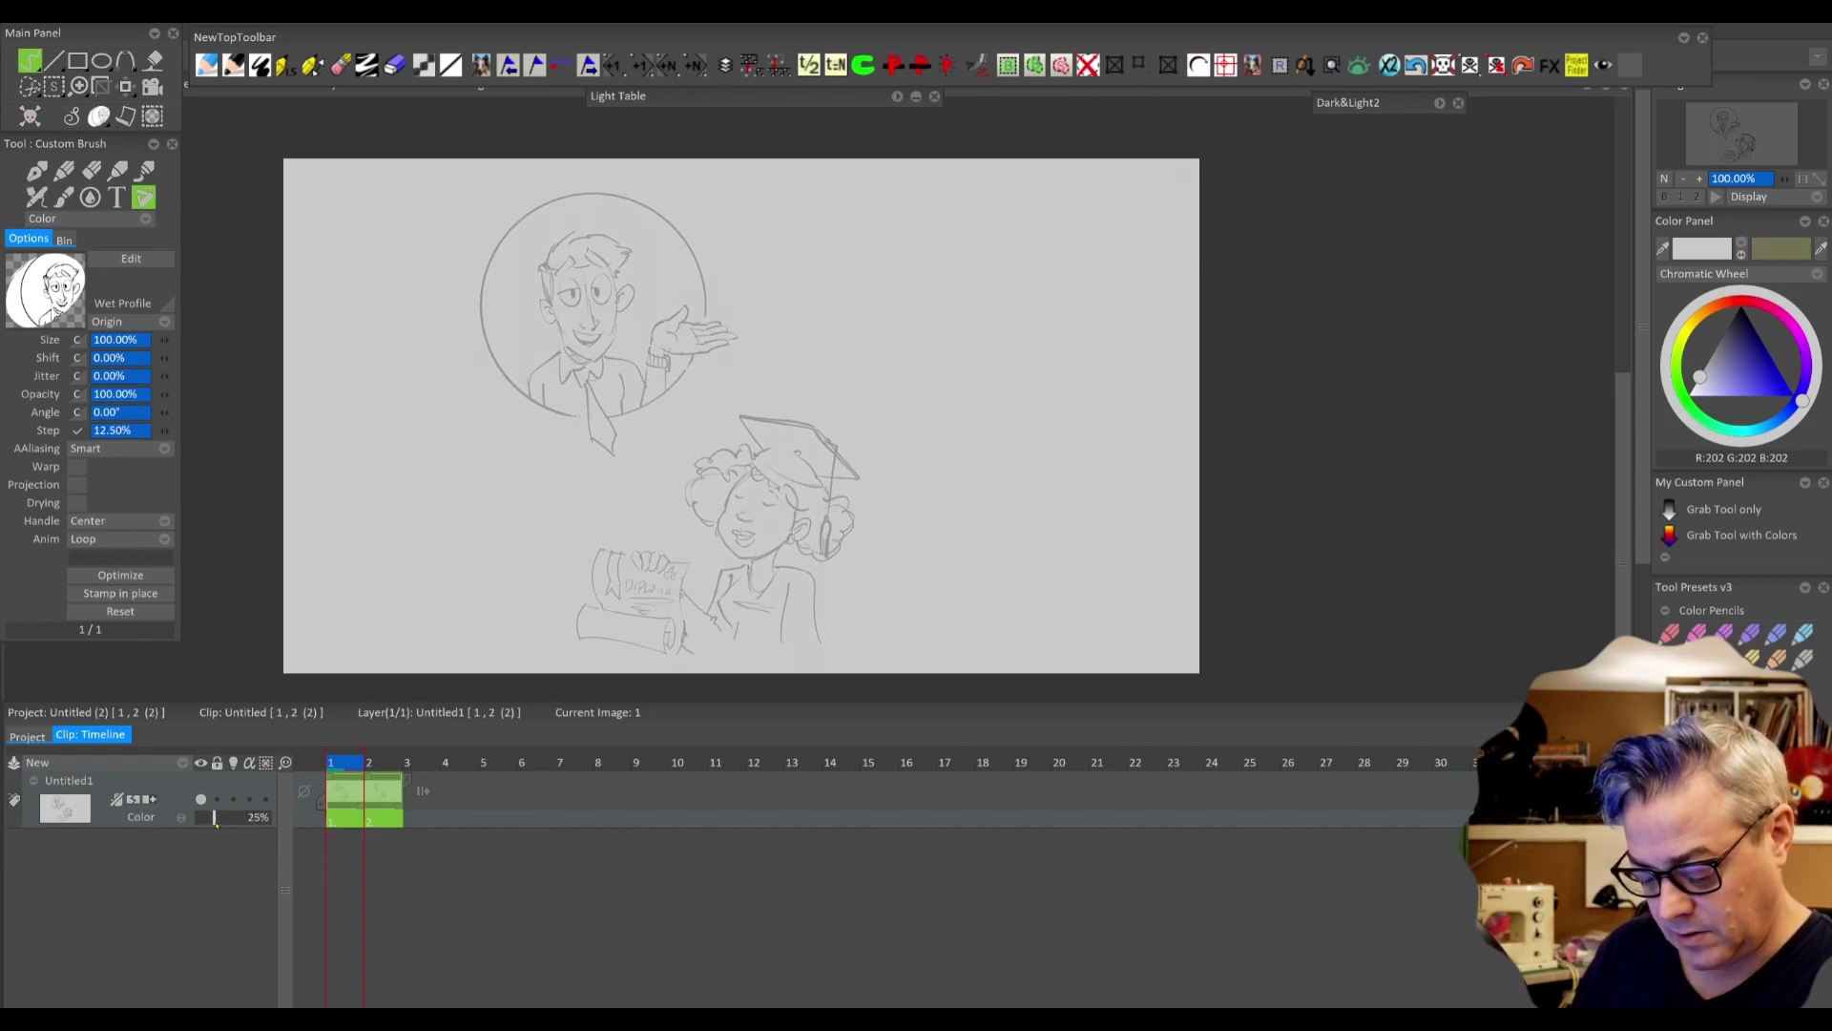
{"action": "left_click", "coordinate": [130, 763]}
{"action": "left_click", "coordinate": [164, 765]}
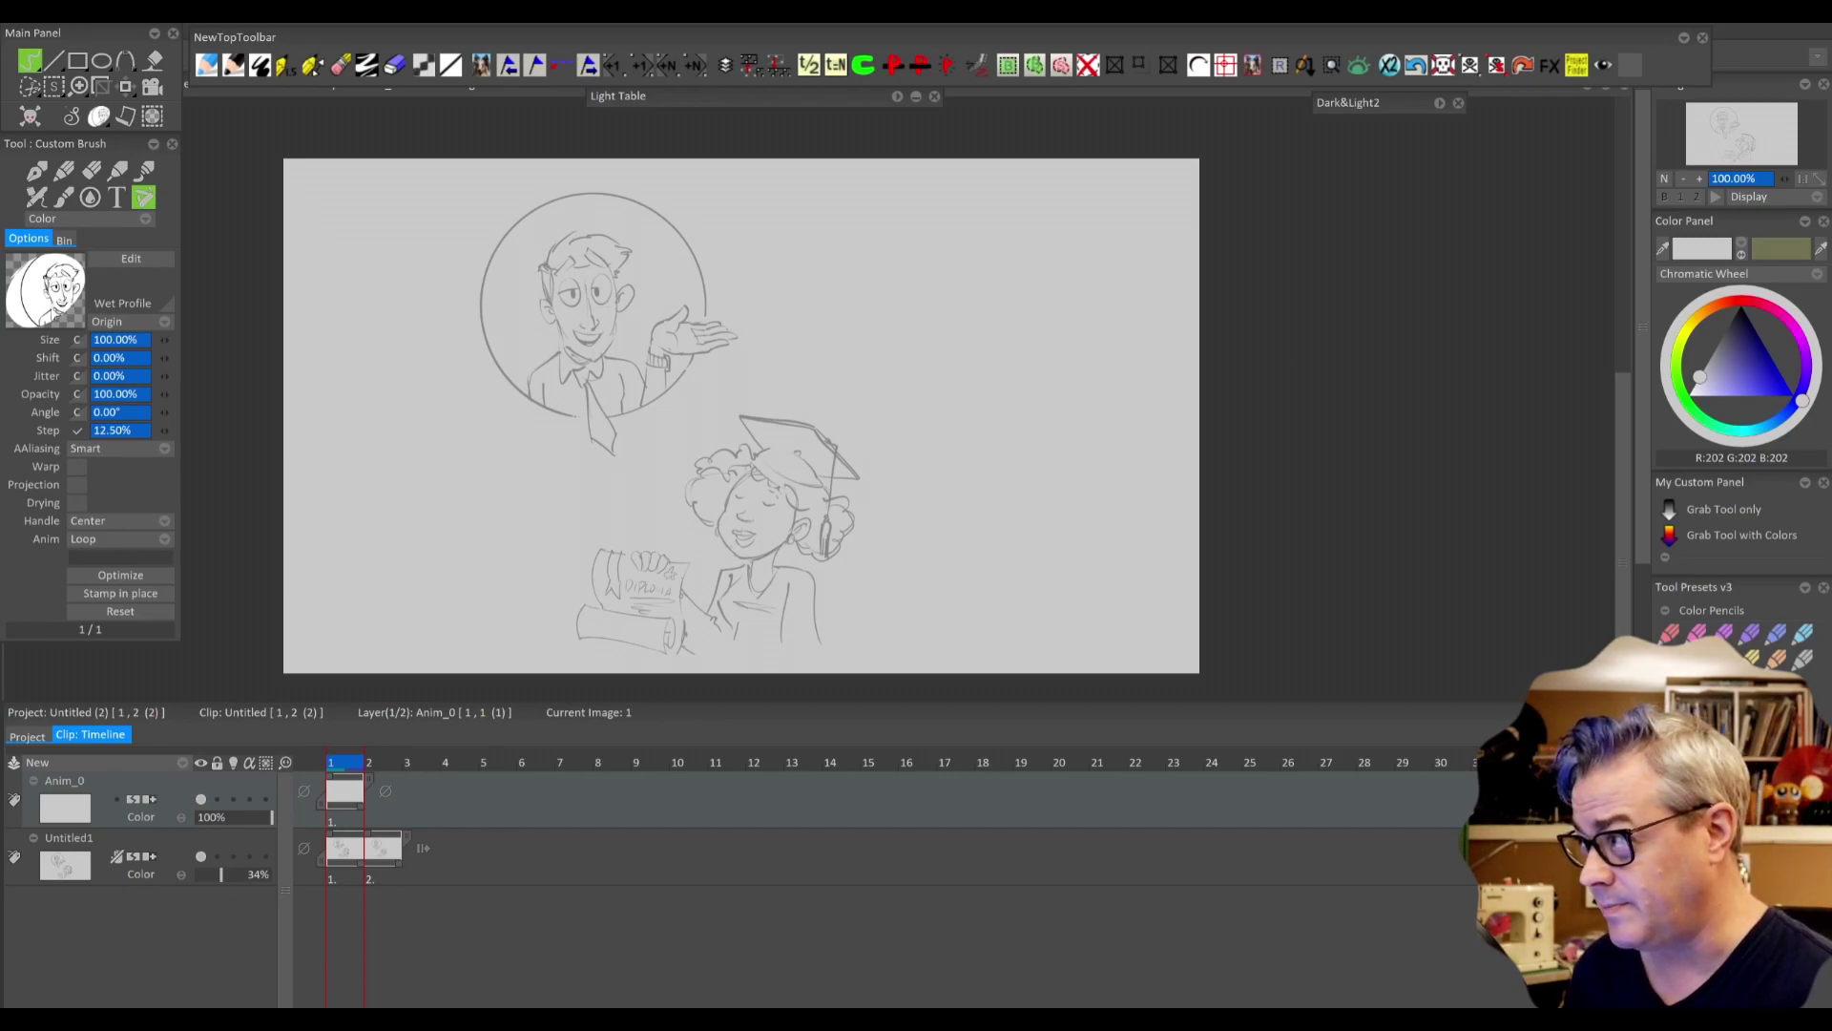
- Open the Perfect Ink 2 panel, move it clear of the Dark&Light2 panel and choose the Perfect Ink brush
{"action": "key", "text": "F2"}
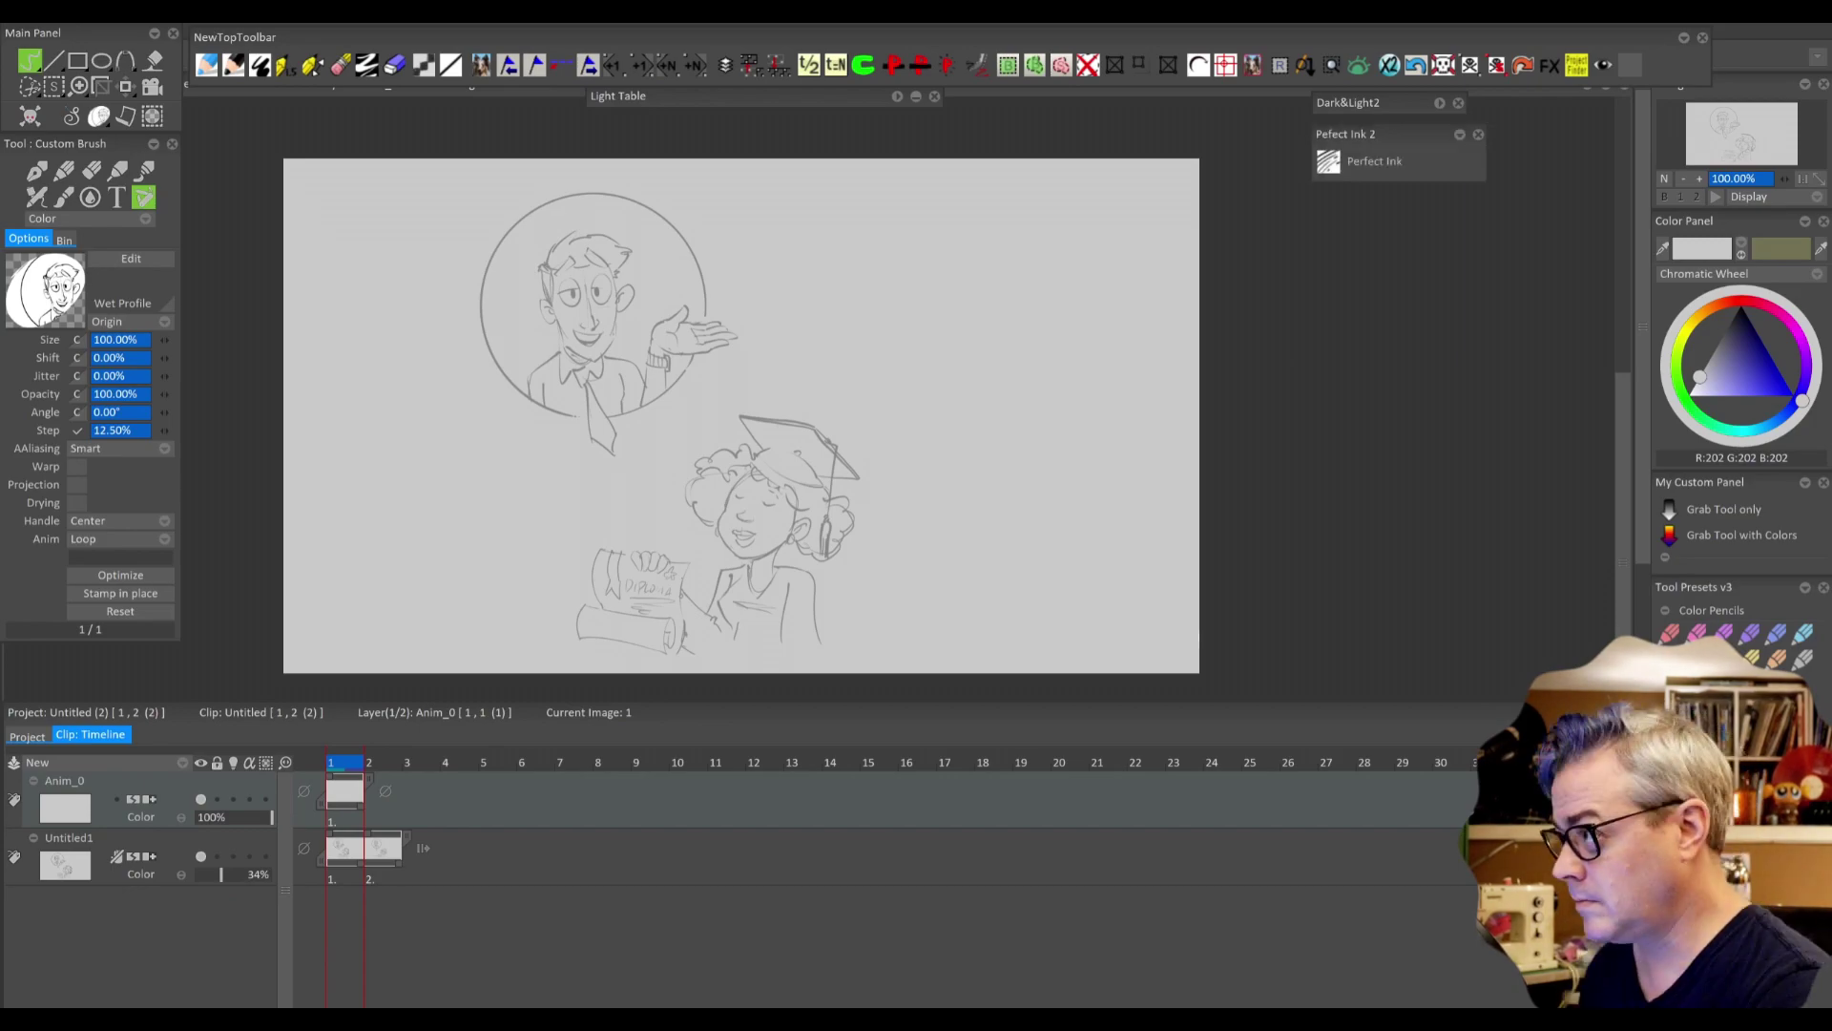
{"action": "left_click_drag", "start_coordinate": [1368, 143], "coordinate": [1212, 108]}
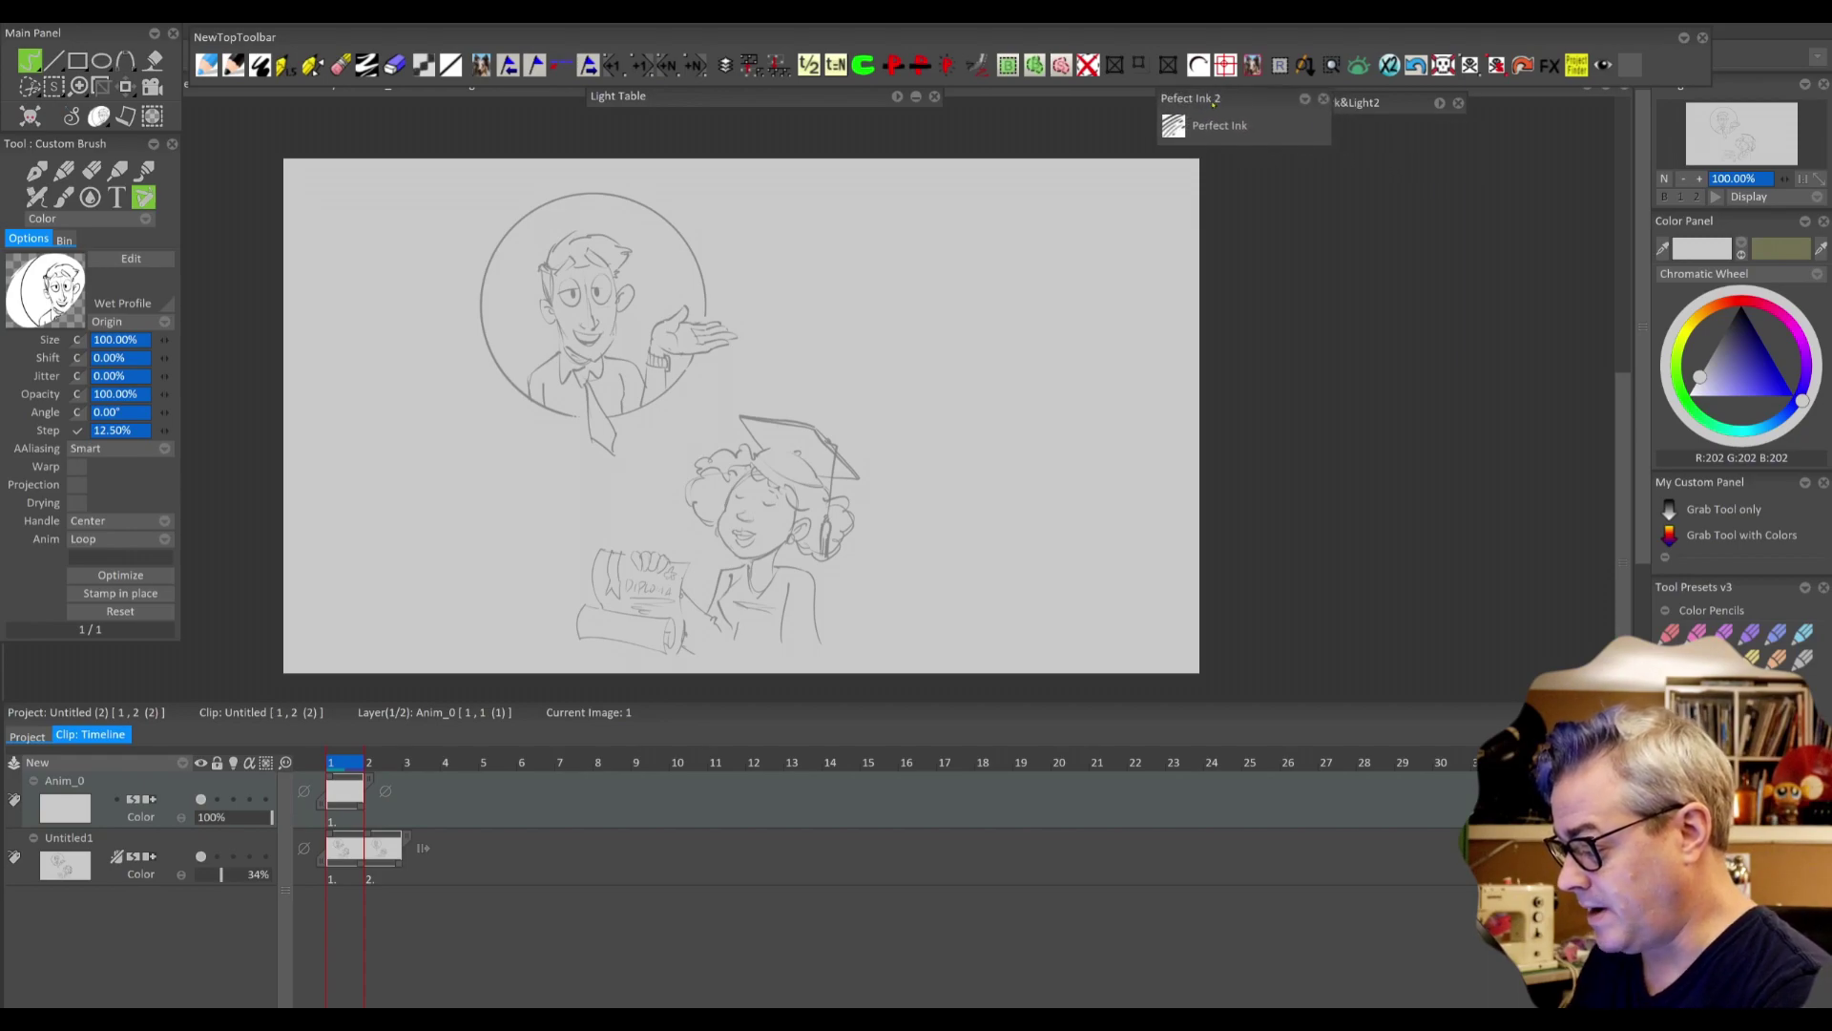
{"action": "left_click", "coordinate": [1175, 130]}
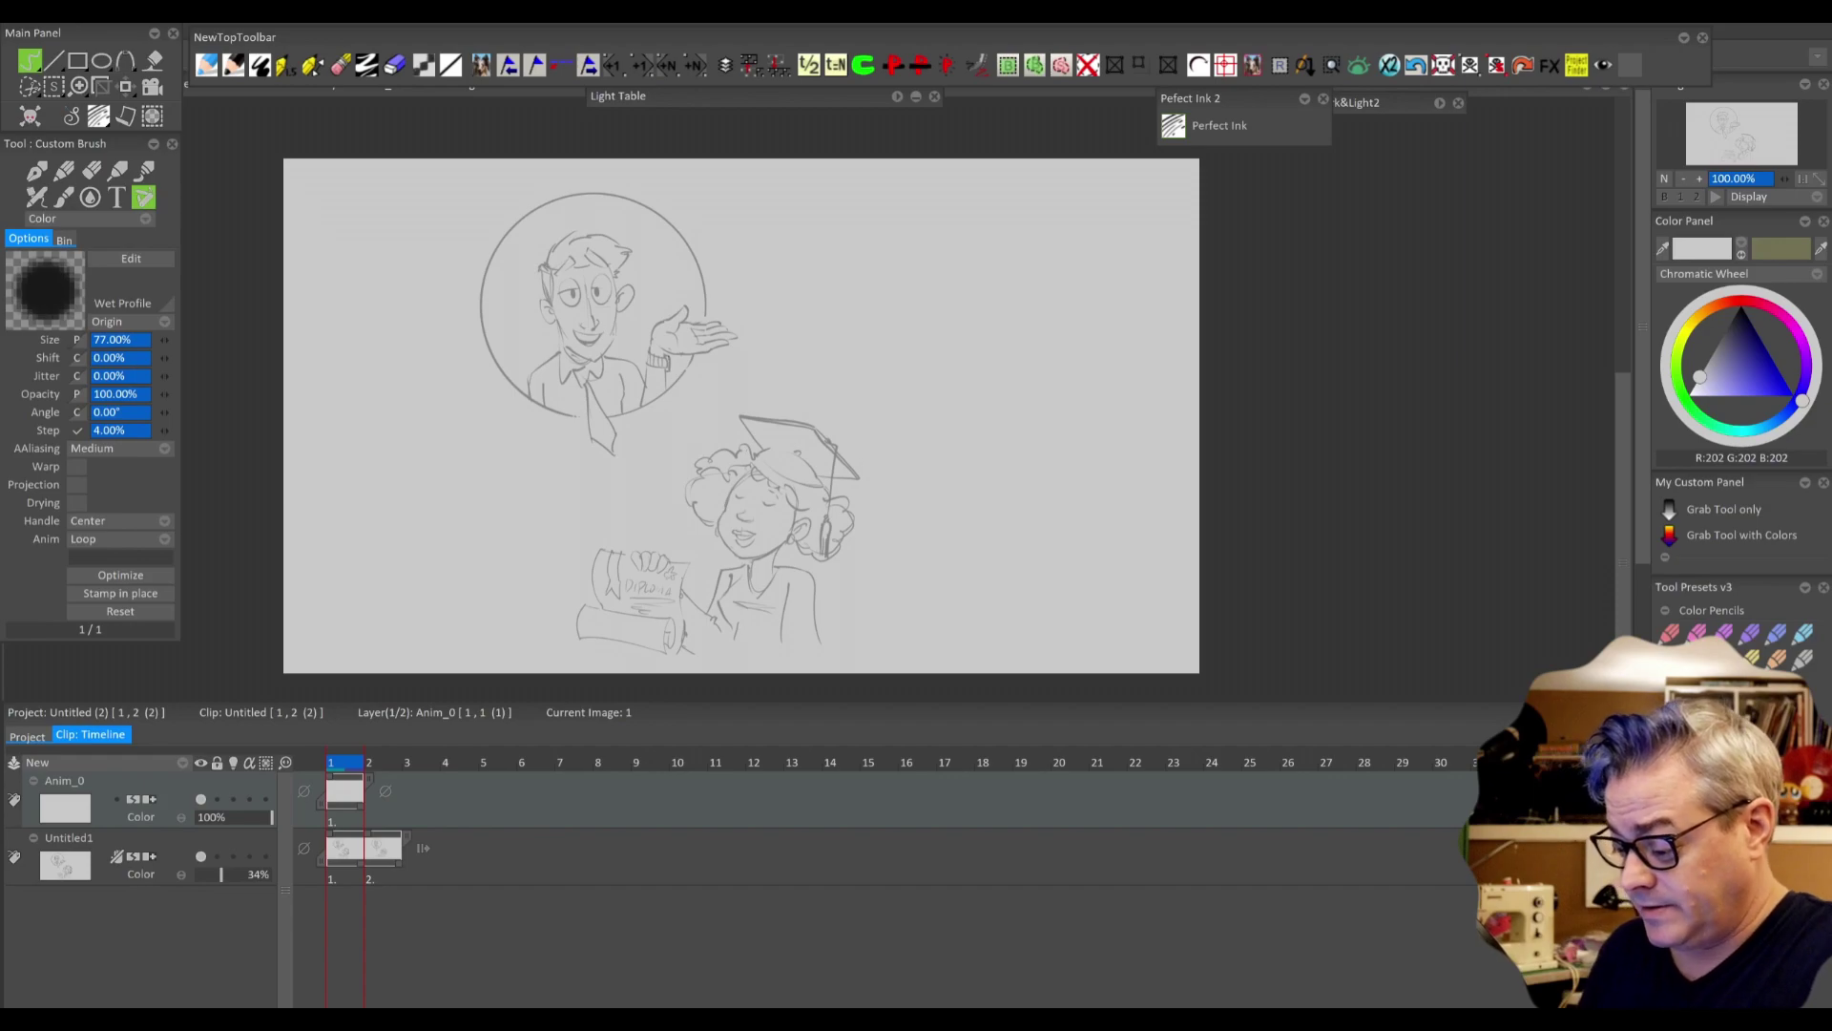
- Reduce the opacity of the Untitled1 sketch layer to 19%
{"action": "left_click_drag", "start_coordinate": [636, 335], "coordinate": [721, 414]}
{"action": "scroll", "coordinate": [710, 368], "scroll_direction": "up", "scroll_amount": 3}
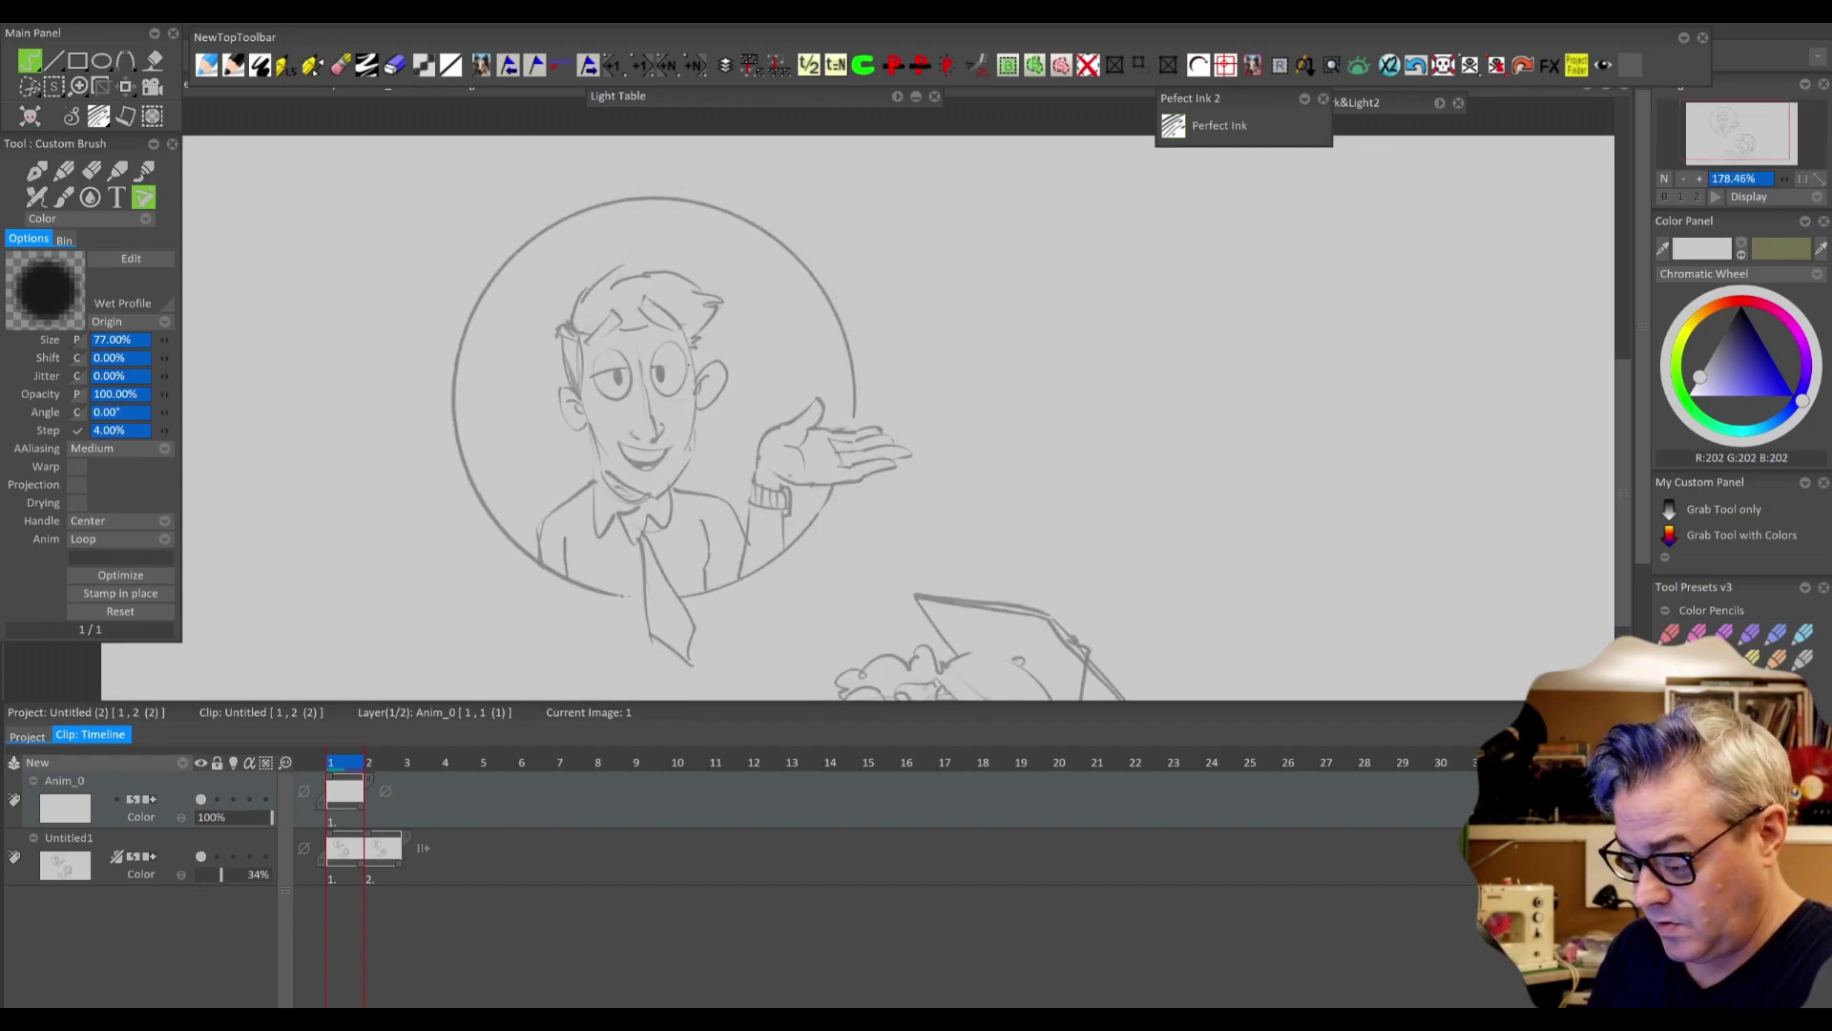
{"action": "left_click_drag", "start_coordinate": [219, 874], "coordinate": [207, 874]}
- Try a Perfect Ink stroke around one of the man's eyes on the new layer and undo it
{"action": "left_click_drag", "start_coordinate": [655, 342], "coordinate": [732, 438]}
{"action": "scroll", "coordinate": [787, 429], "scroll_direction": "up", "scroll_amount": 2}
{"action": "scroll", "coordinate": [787, 429], "scroll_direction": "up", "scroll_amount": 4}
{"action": "key", "text": "Tab"}
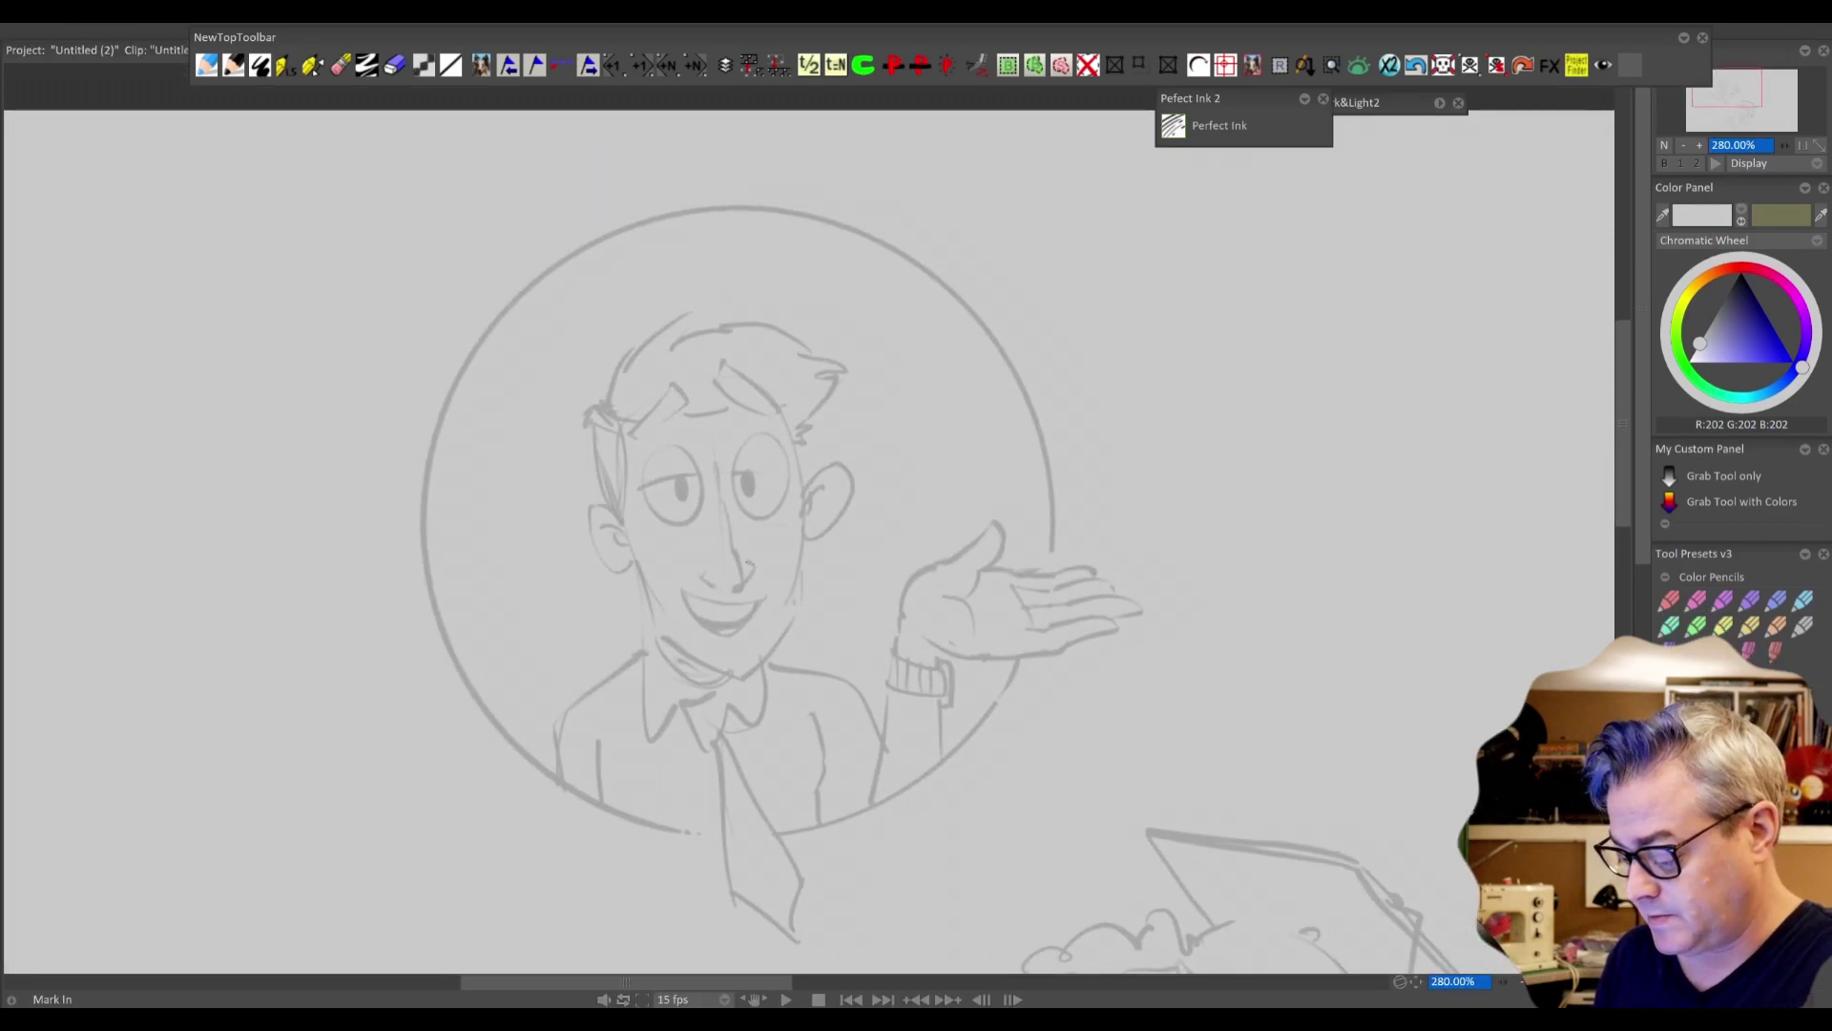
{"action": "scroll", "coordinate": [737, 464], "scroll_direction": "up", "scroll_amount": 3}
{"action": "scroll", "coordinate": [720, 473], "scroll_direction": "up", "scroll_amount": 3}
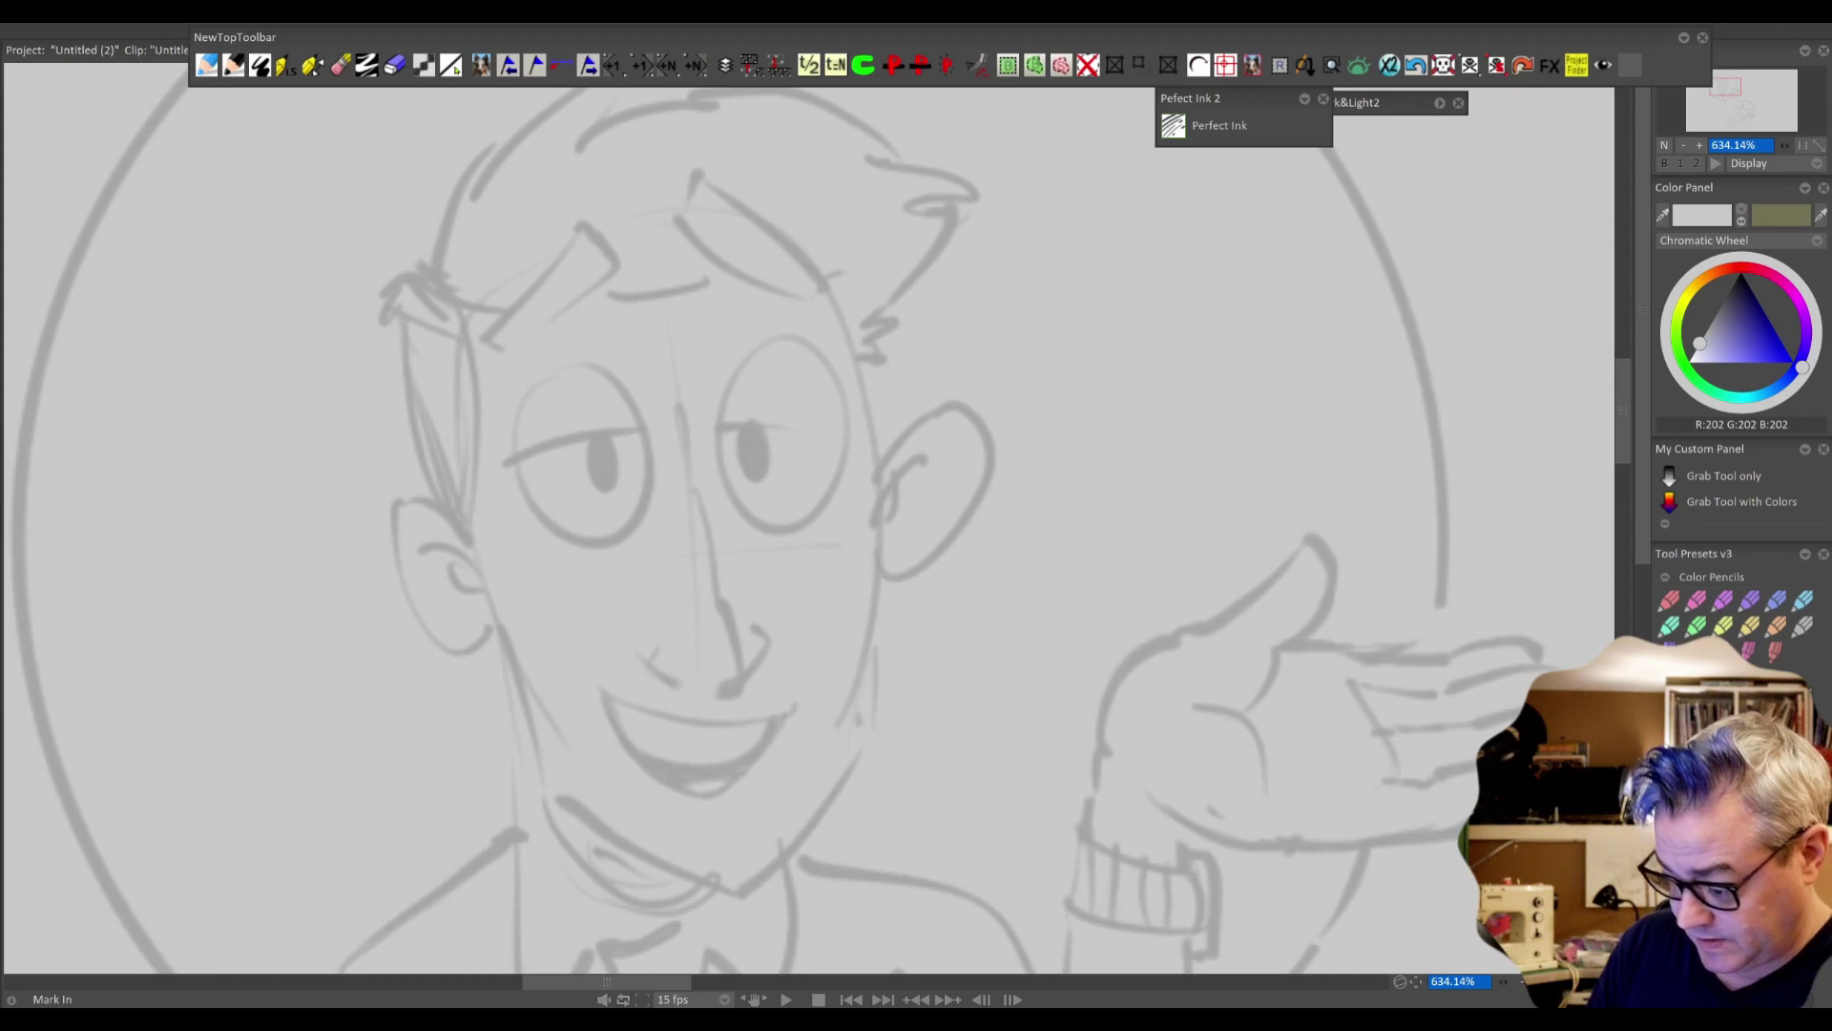
{"action": "scroll", "coordinate": [697, 375], "scroll_direction": "up", "scroll_amount": 1}
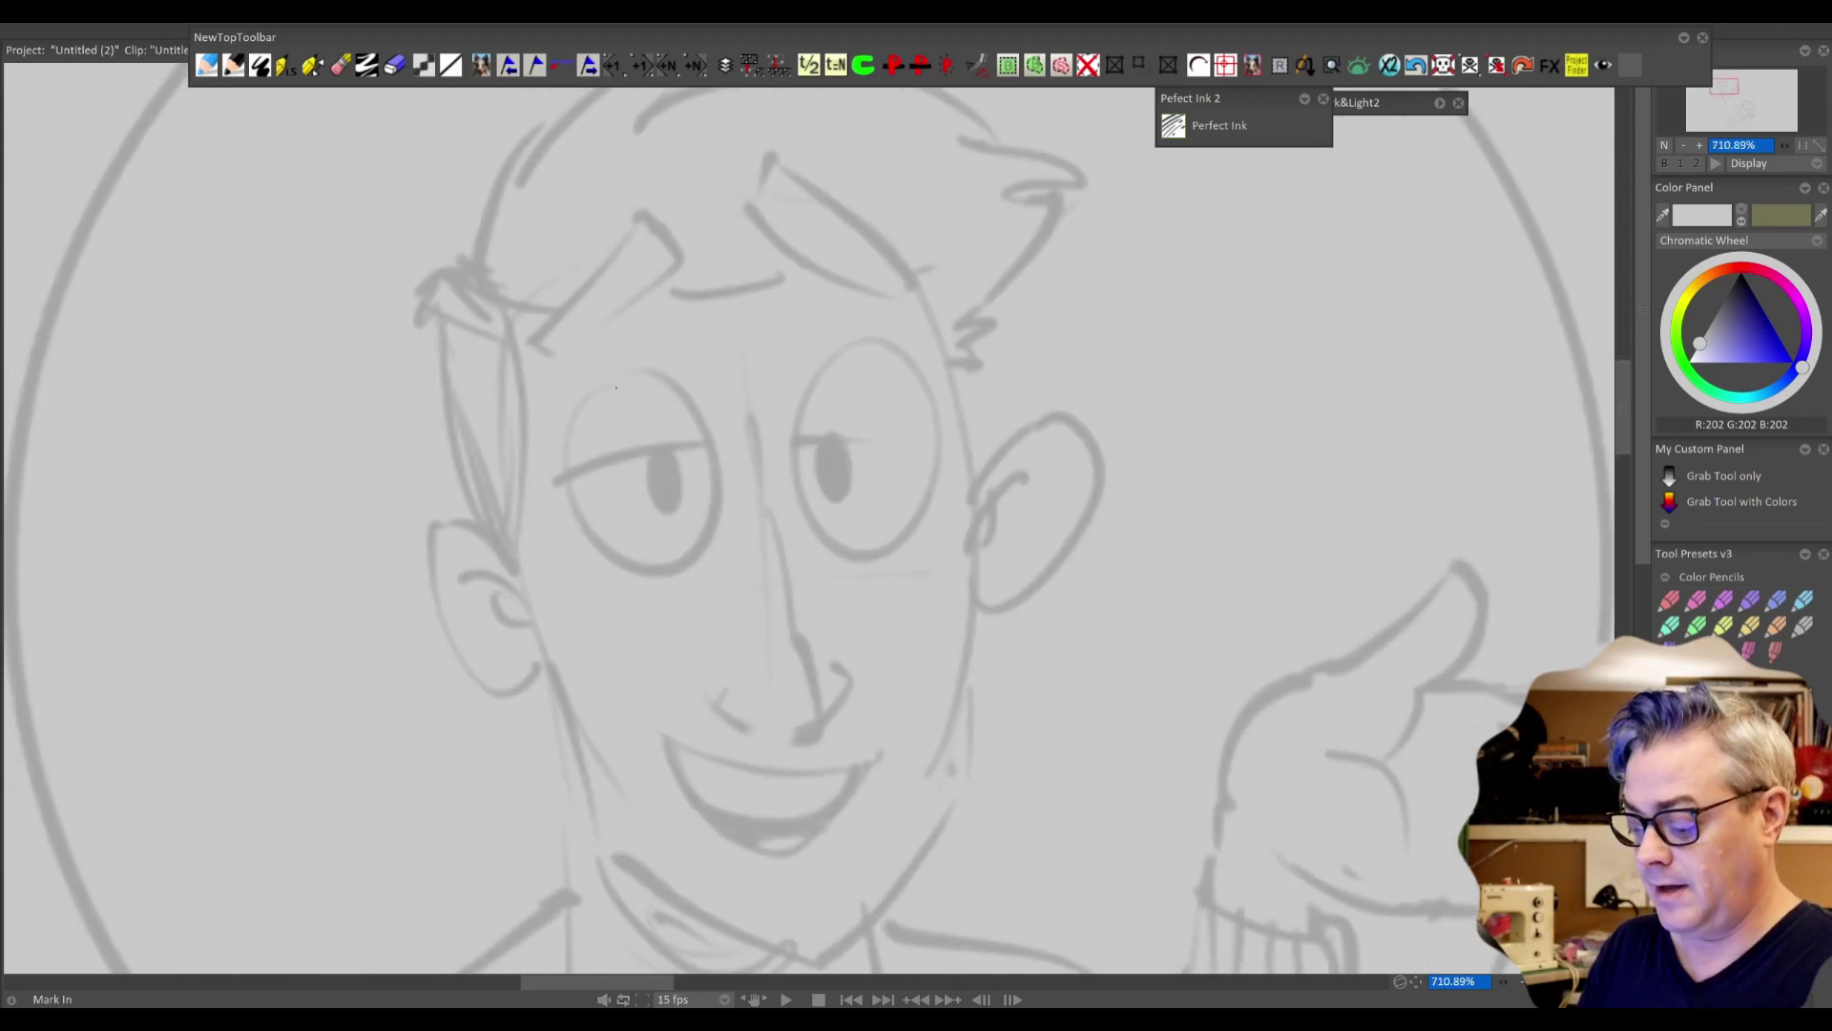
{"action": "mouse_move", "coordinate": [592, 395]}
{"action": "left_mouse_down"}
{"action": "mouse_move", "coordinate": [573, 518]}
{"action": "mouse_move", "coordinate": [691, 584]}
{"action": "left_mouse_up"}
{"action": "key", "text": "ctrl+z"}
- Set the Perfect Ink brush size to 40.80% and test it with a stroke across the face, undoing the stroke
{"action": "key", "text": "Tab"}
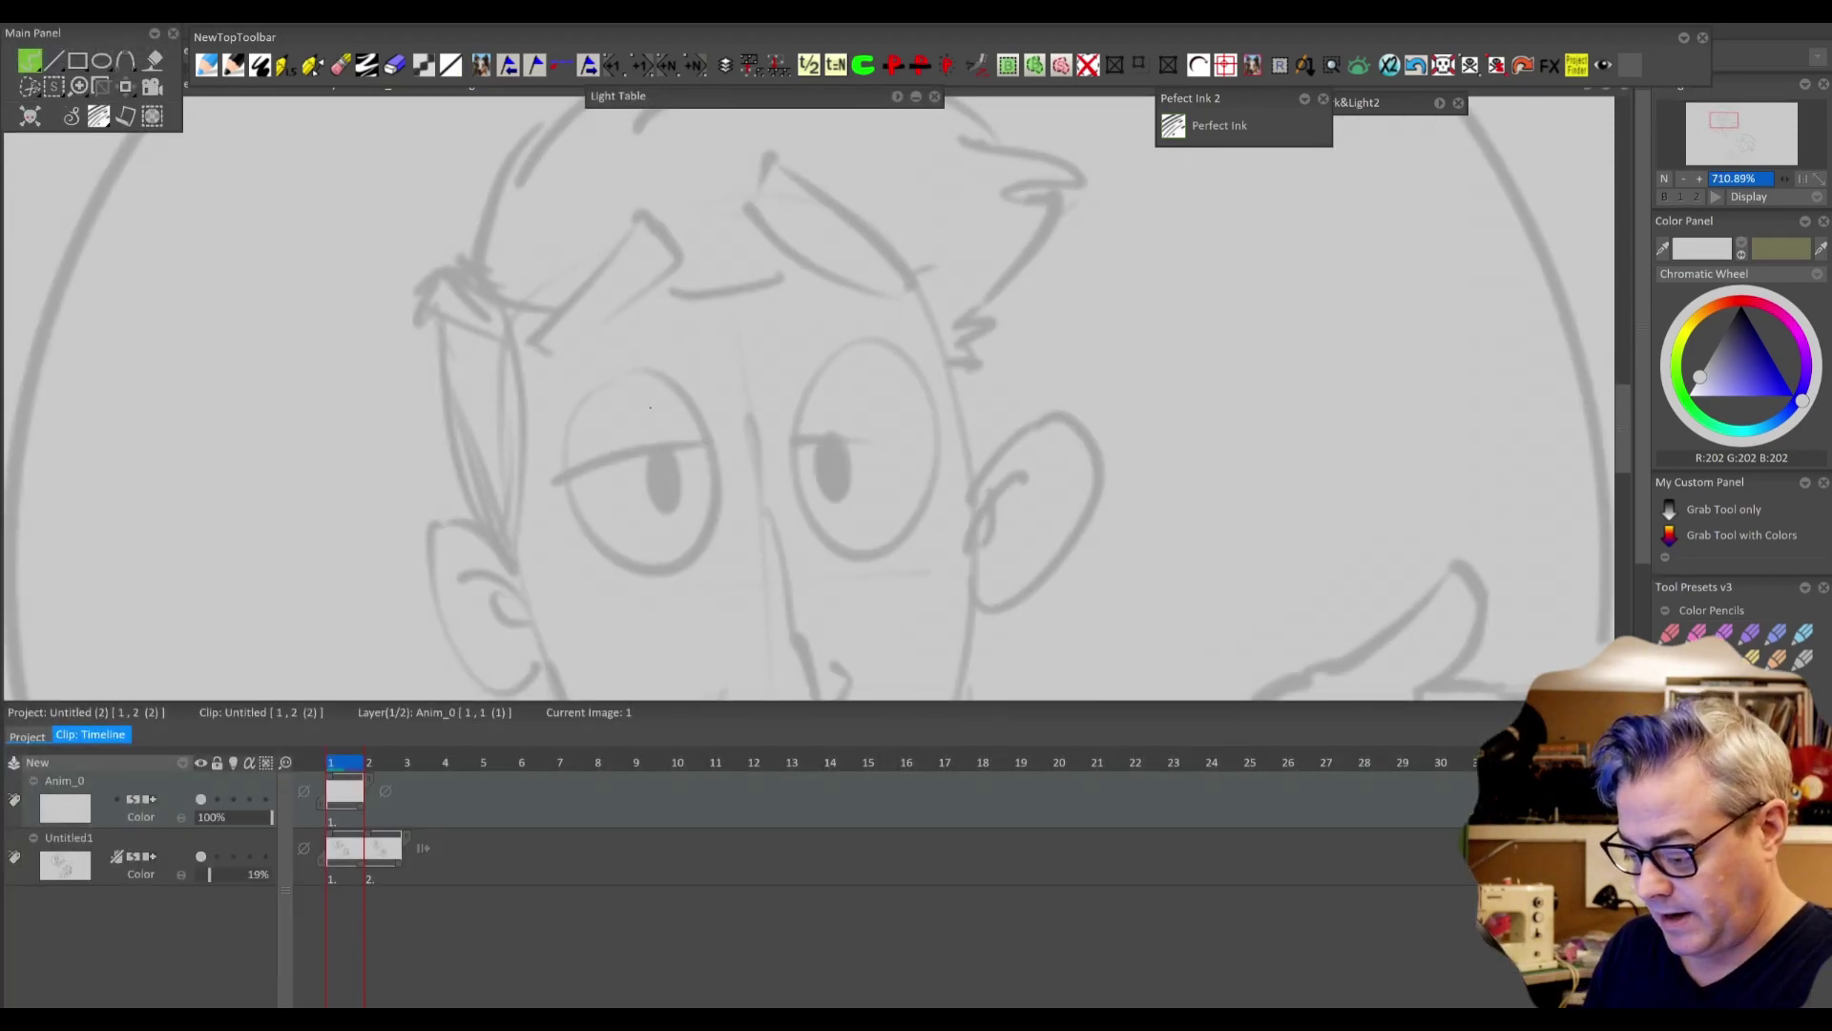
{"action": "left_click_drag", "start_coordinate": [164, 340], "coordinate": [158, 354]}
{"action": "mouse_move", "coordinate": [452, 473]}
{"action": "left_mouse_down"}
{"action": "mouse_move", "coordinate": [578, 382]}
{"action": "mouse_move", "coordinate": [893, 534]}
{"action": "mouse_move", "coordinate": [1145, 458]}
{"action": "left_mouse_up"}
{"action": "key", "text": "ctrl+z"}
{"action": "key", "text": "Tab"}
{"action": "scroll", "coordinate": [731, 527], "scroll_direction": "up", "scroll_amount": 2}
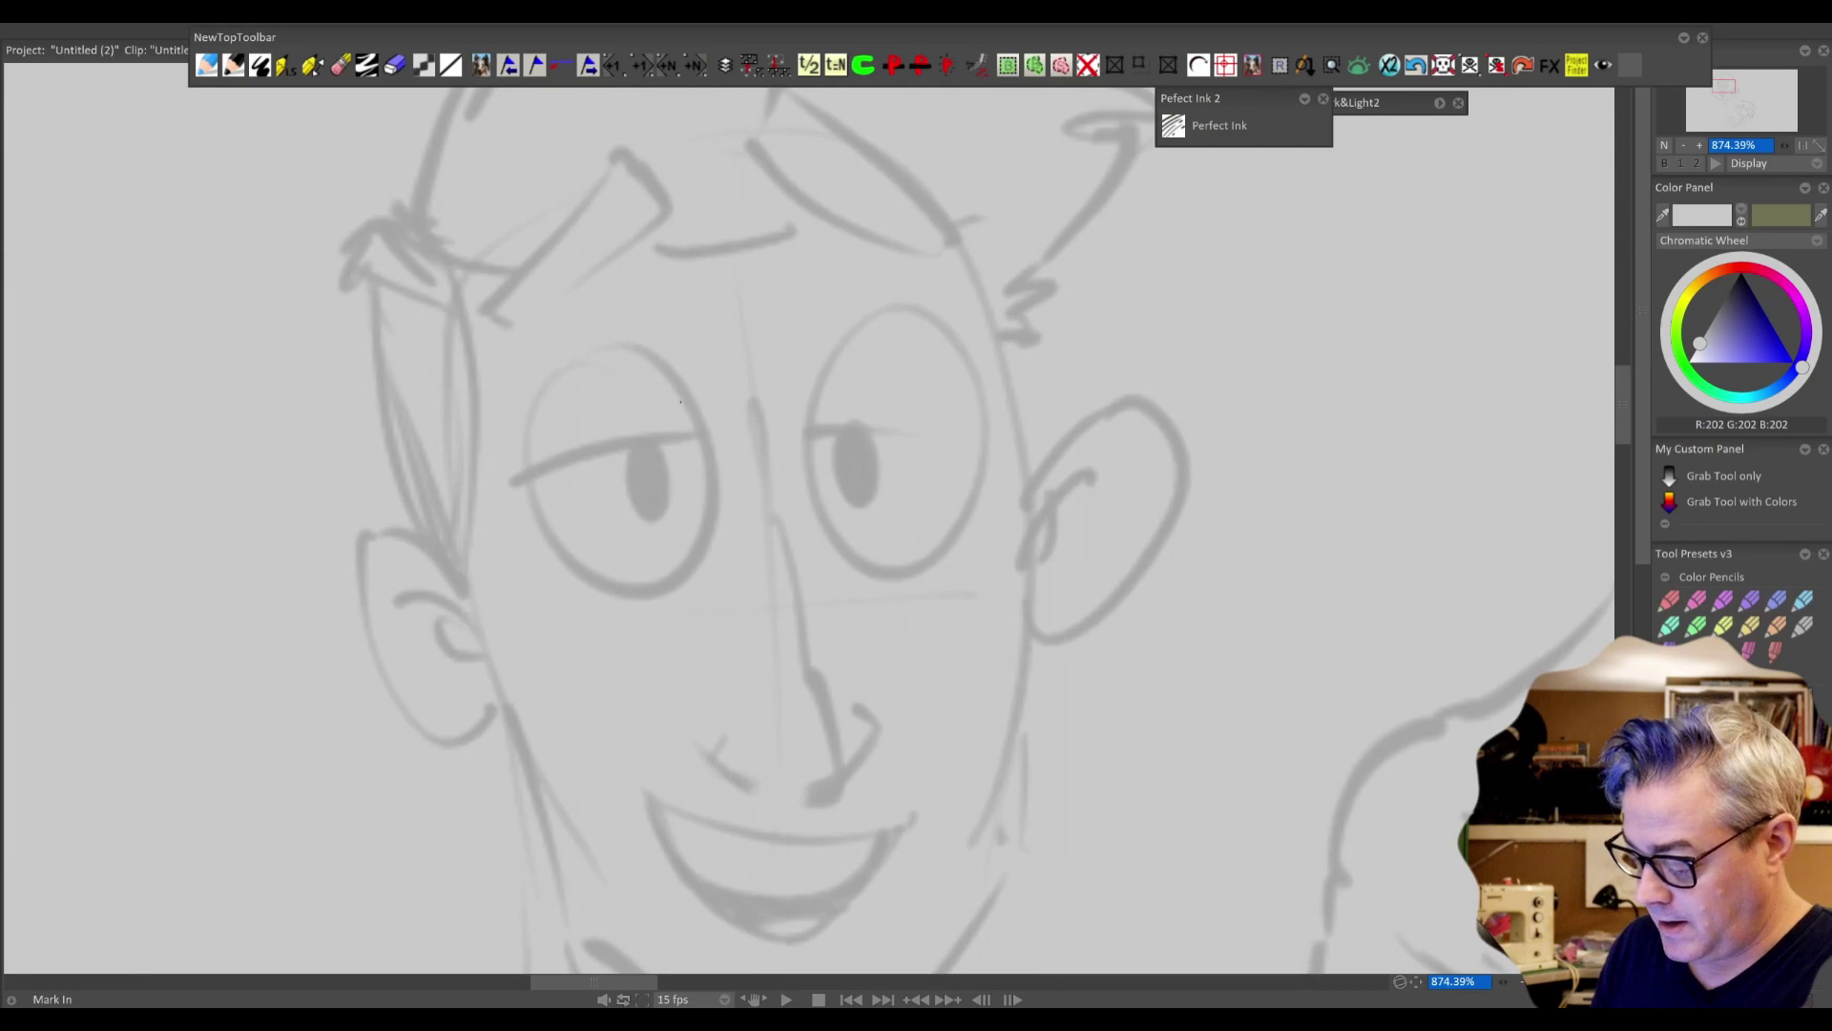
- Cut the man in the circle out of the Untitled1 layer's first frame as a custom brush and restore the layer's opacity to 100%
{"action": "scroll", "coordinate": [739, 533], "scroll_direction": "down", "scroll_amount": 10}
{"action": "scroll", "coordinate": [738, 532], "scroll_direction": "down", "scroll_amount": 2}
{"action": "scroll", "coordinate": [794, 435], "scroll_direction": "up", "scroll_amount": 3}
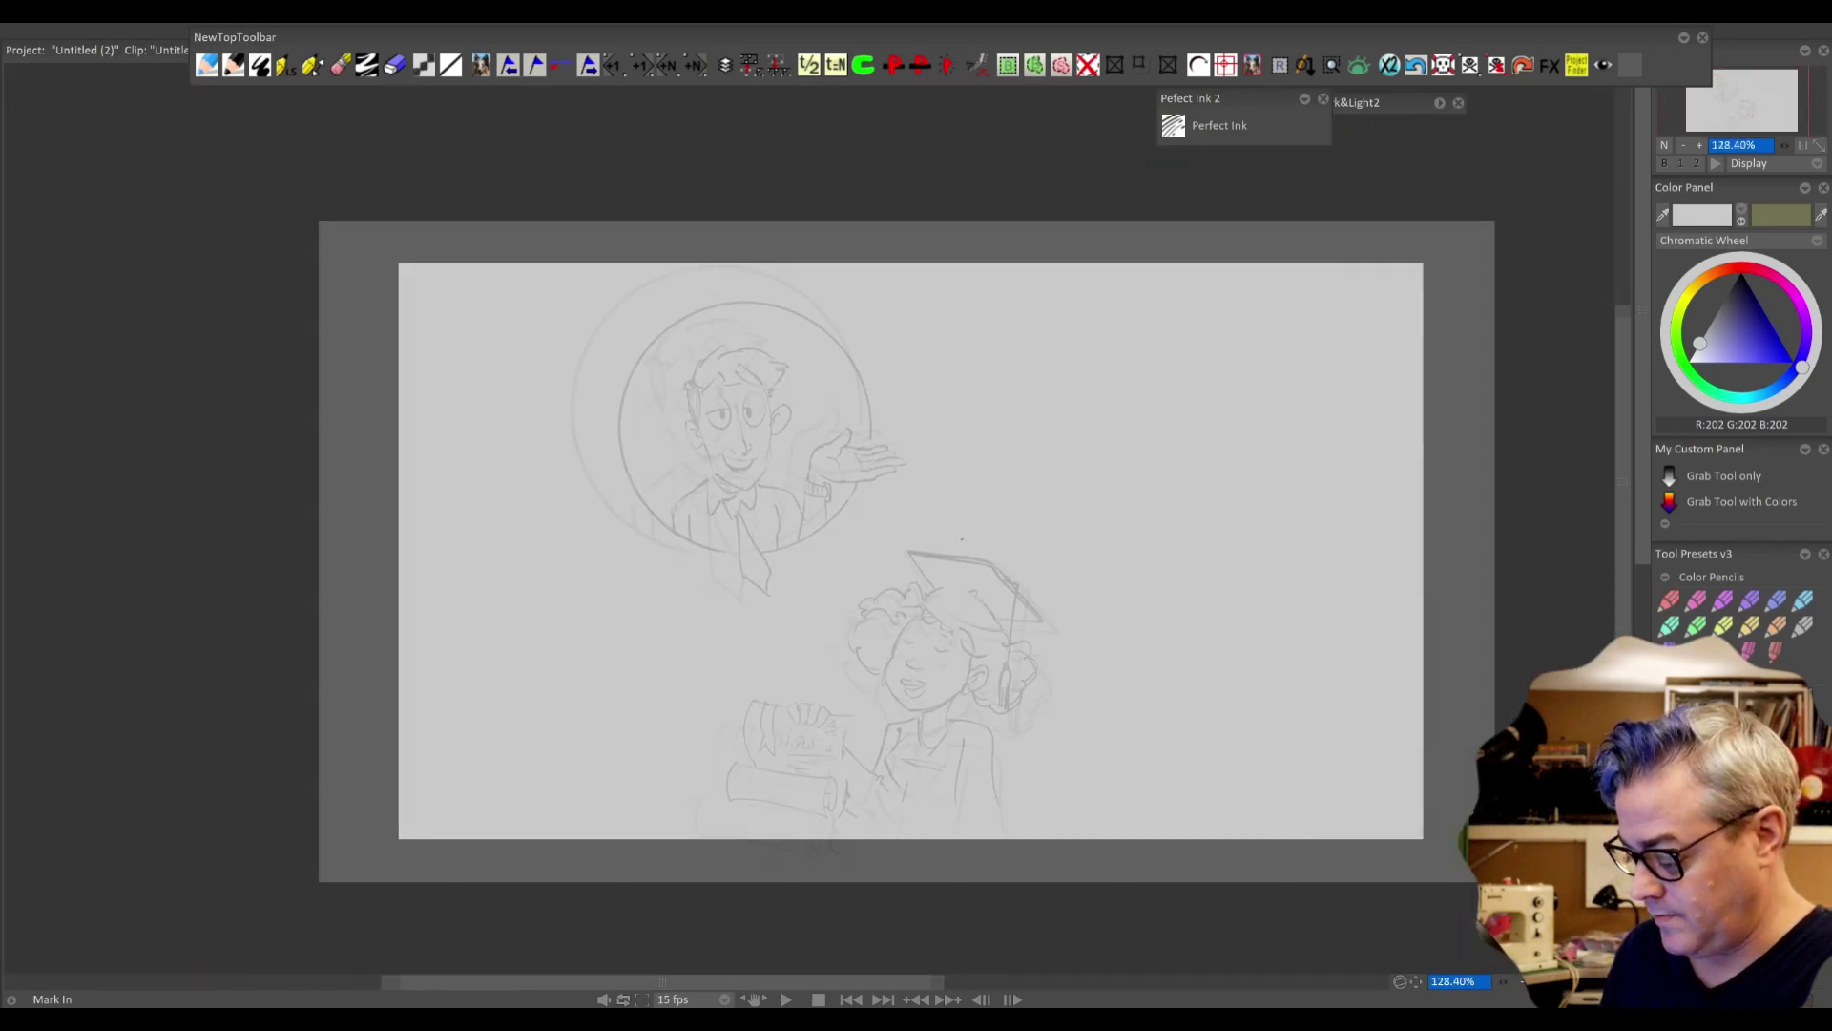
{"action": "key", "text": "Tab"}
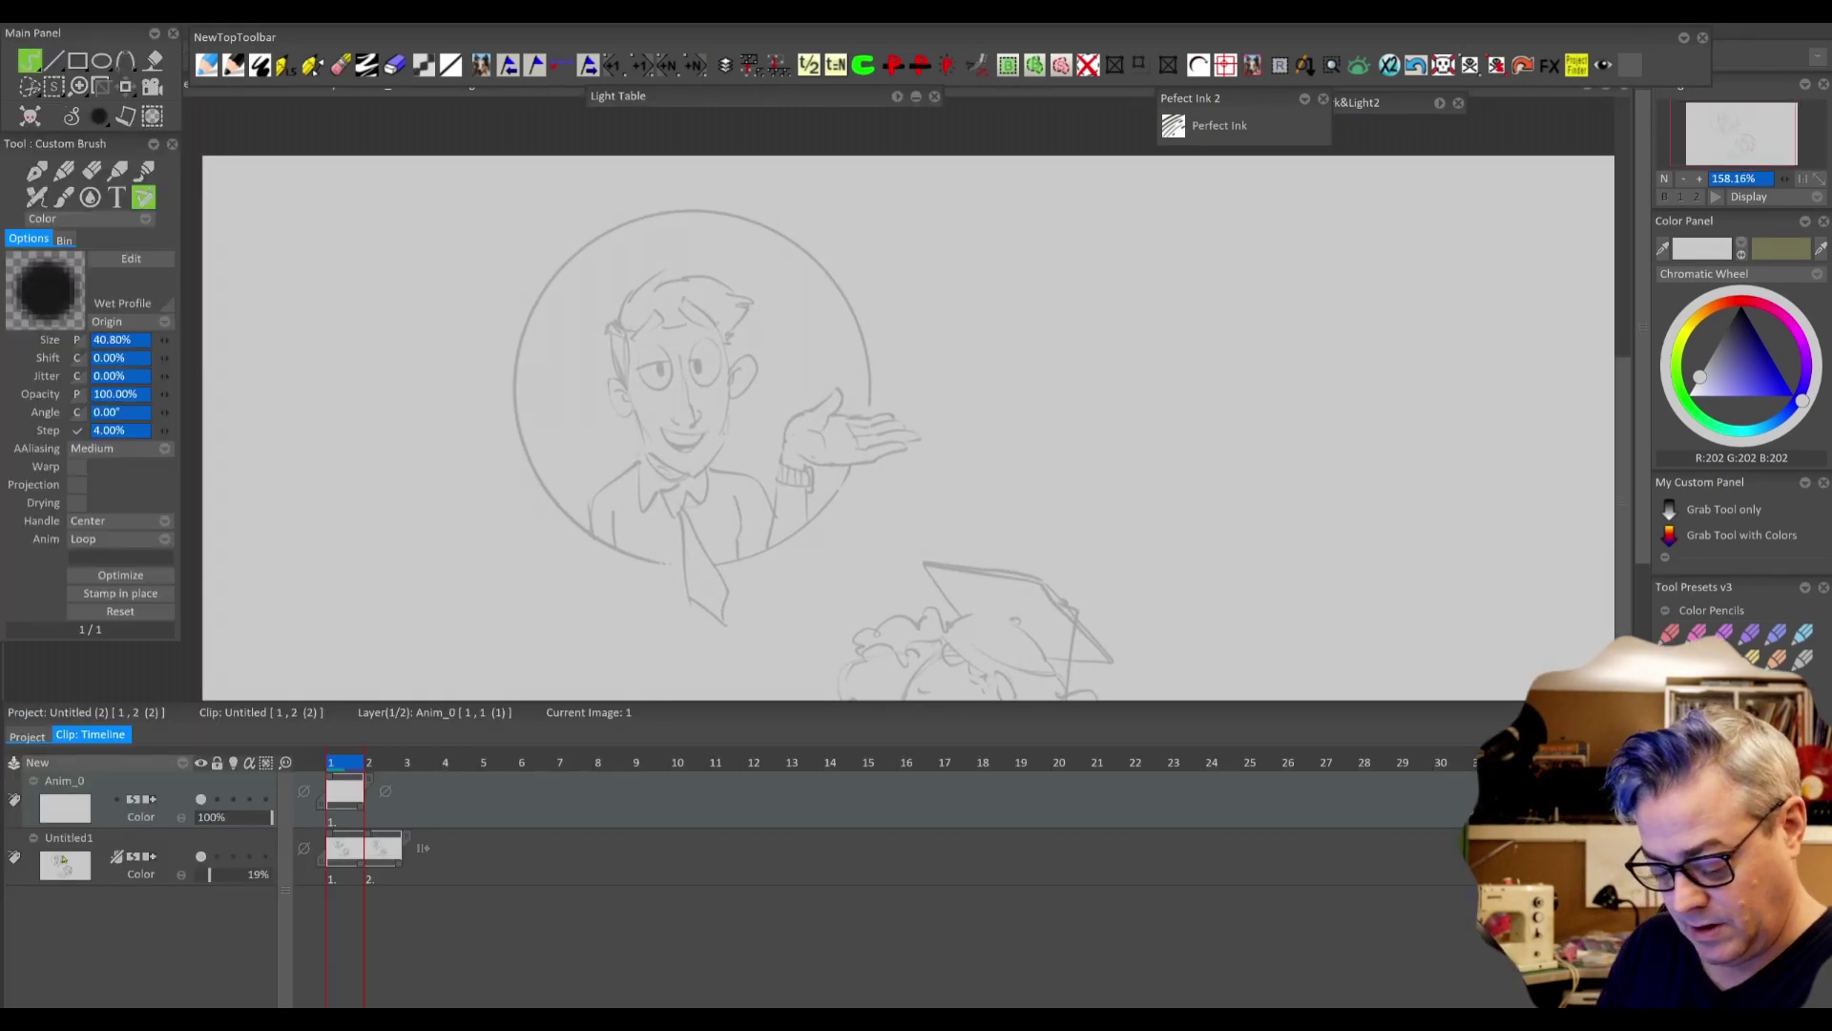
{"action": "left_click", "coordinate": [63, 859]}
{"action": "left_click", "coordinate": [31, 87]}
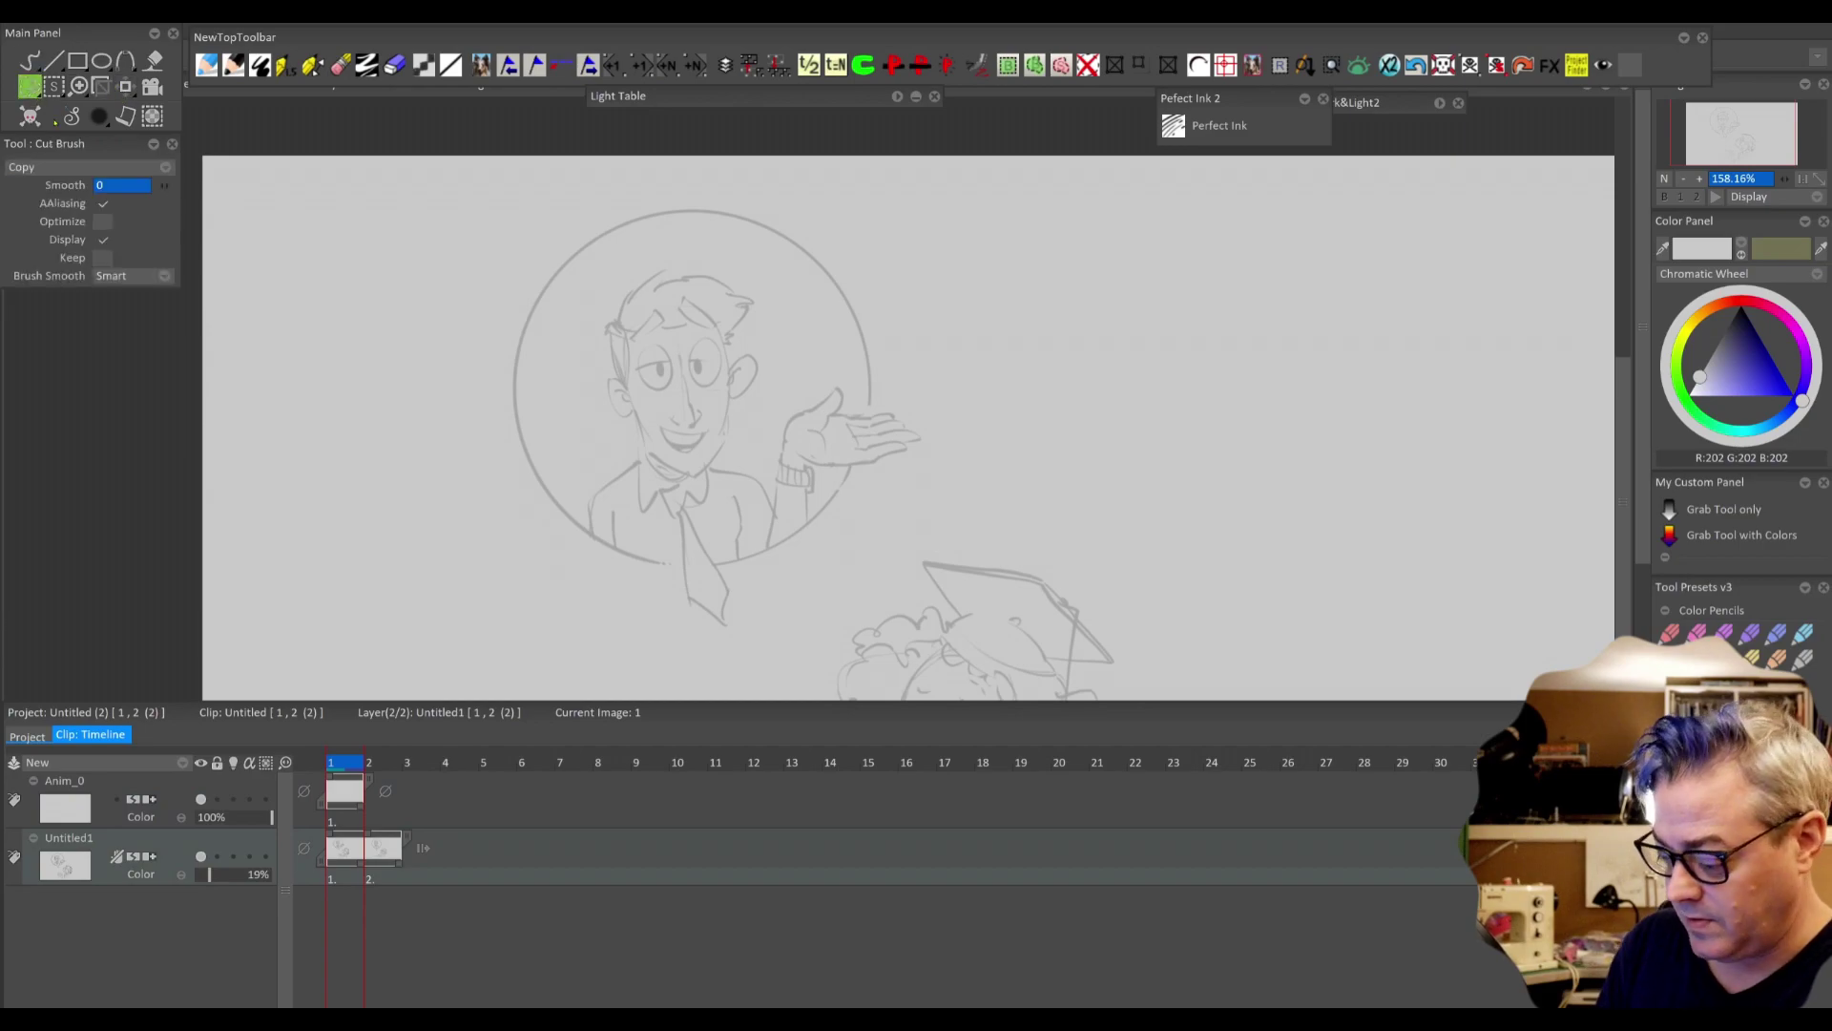
{"action": "scroll", "coordinate": [767, 527], "scroll_direction": "down", "scroll_amount": 2}
{"action": "mouse_move", "coordinate": [661, 618]}
{"action": "left_mouse_down"}
{"action": "mouse_move", "coordinate": [789, 589]}
{"action": "mouse_move", "coordinate": [899, 493]}
{"action": "mouse_move", "coordinate": [547, 605]}
{"action": "mouse_move", "coordinate": [699, 598]}
{"action": "left_mouse_up"}
{"action": "left_click_drag", "start_coordinate": [209, 875], "coordinate": [272, 874]}
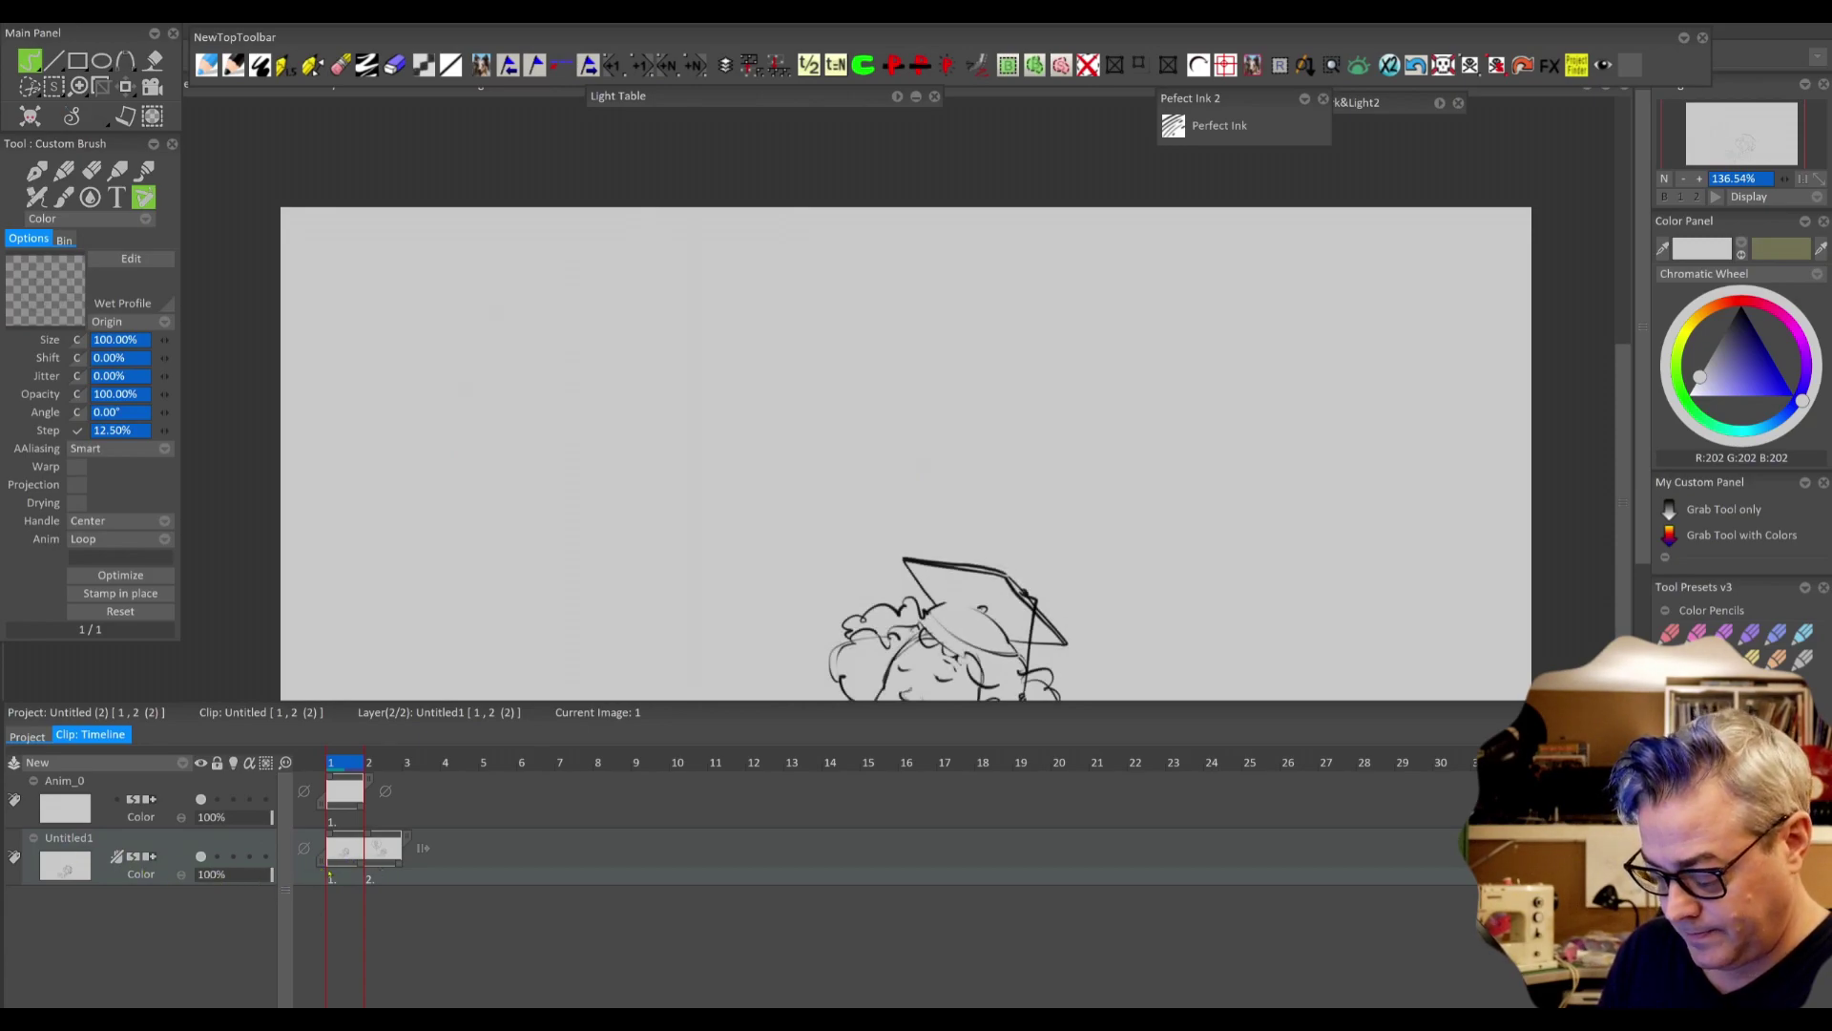
- Duplicate the first frame of the Untitled1 layer and clear the drawing from the first of the copies
{"action": "key", "text": "shift+d"}
{"action": "key", "text": "Right"}
{"action": "key", "text": "e"}
{"action": "key", "text": "Left"}
{"action": "key", "text": "b"}
{"action": "key", "text": "BackSpace"}
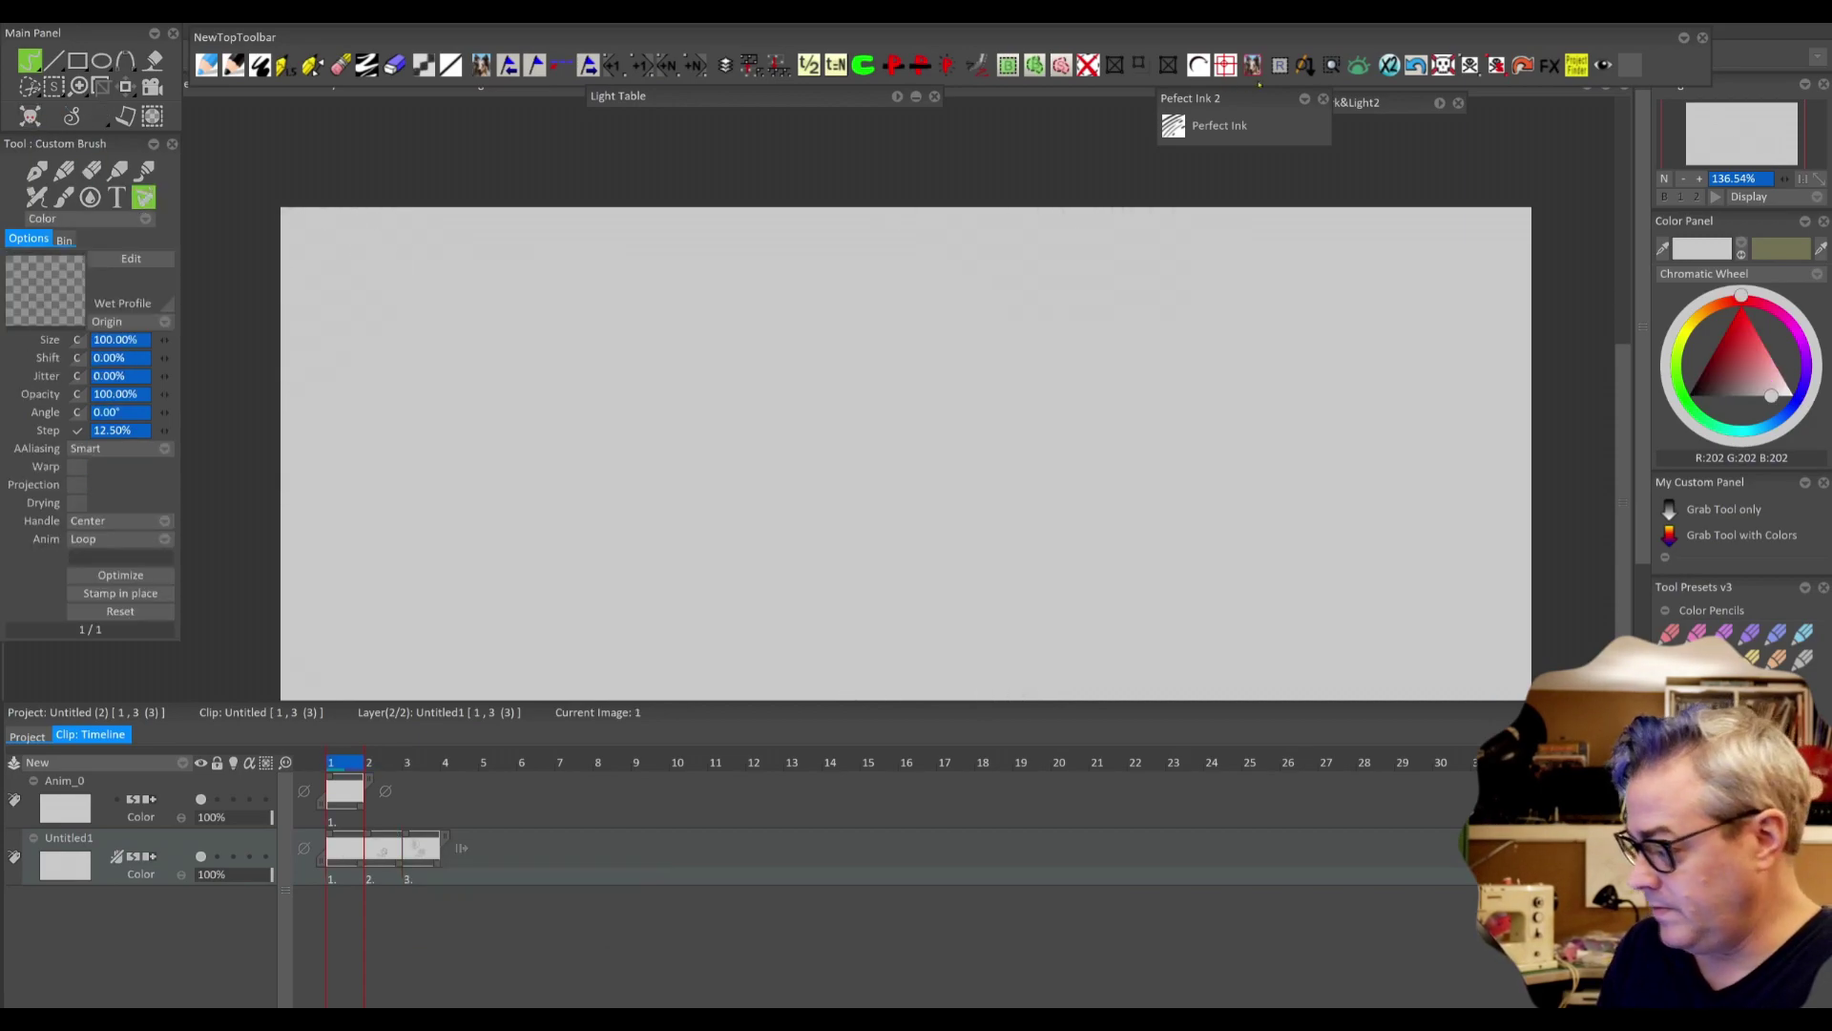
- Enlarge the custom brush of the man to 122.76% and position it over the upper-left area of the blank first frame
{"action": "key", "text": "z"}
{"action": "key", "text": "Tab"}
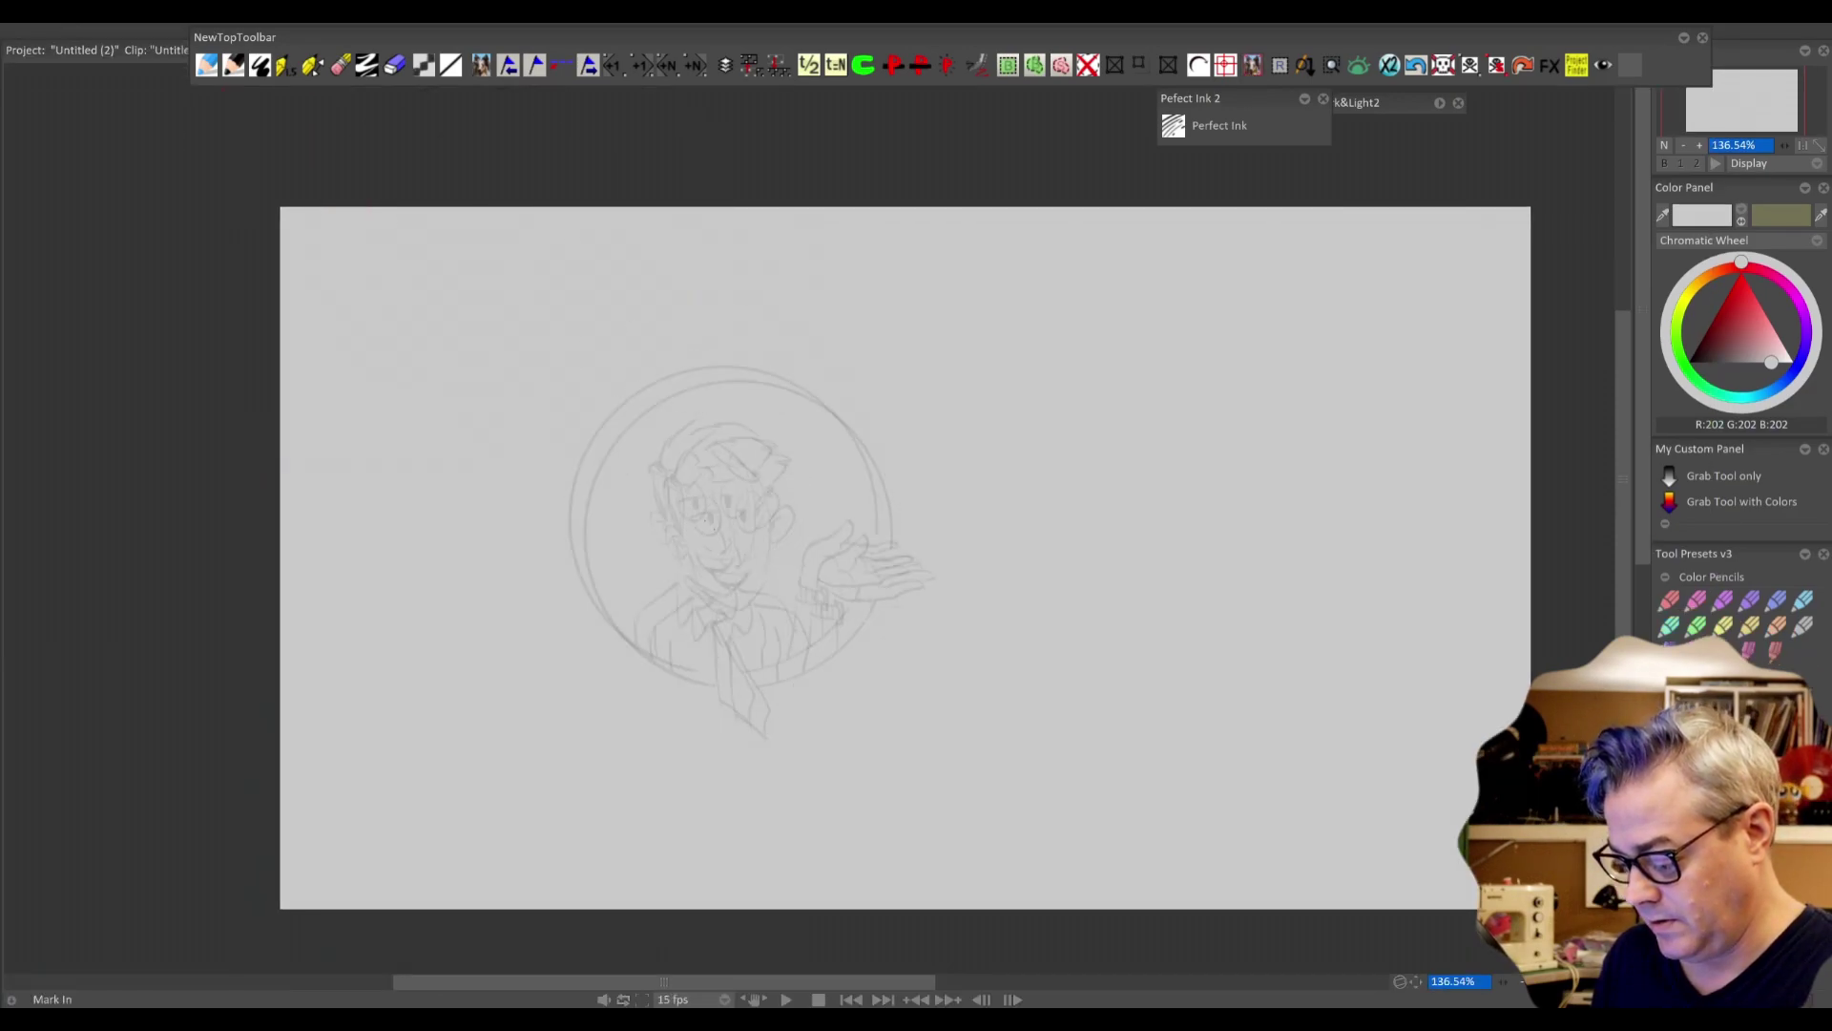
{"action": "mouse_move", "coordinate": [769, 617]}
{"action": "left_mouse_down"}
{"action": "mouse_move", "coordinate": [928, 761]}
{"action": "mouse_move", "coordinate": [823, 717]}
{"action": "mouse_move", "coordinate": [875, 712]}
{"action": "mouse_move", "coordinate": [863, 700]}
{"action": "left_mouse_up"}
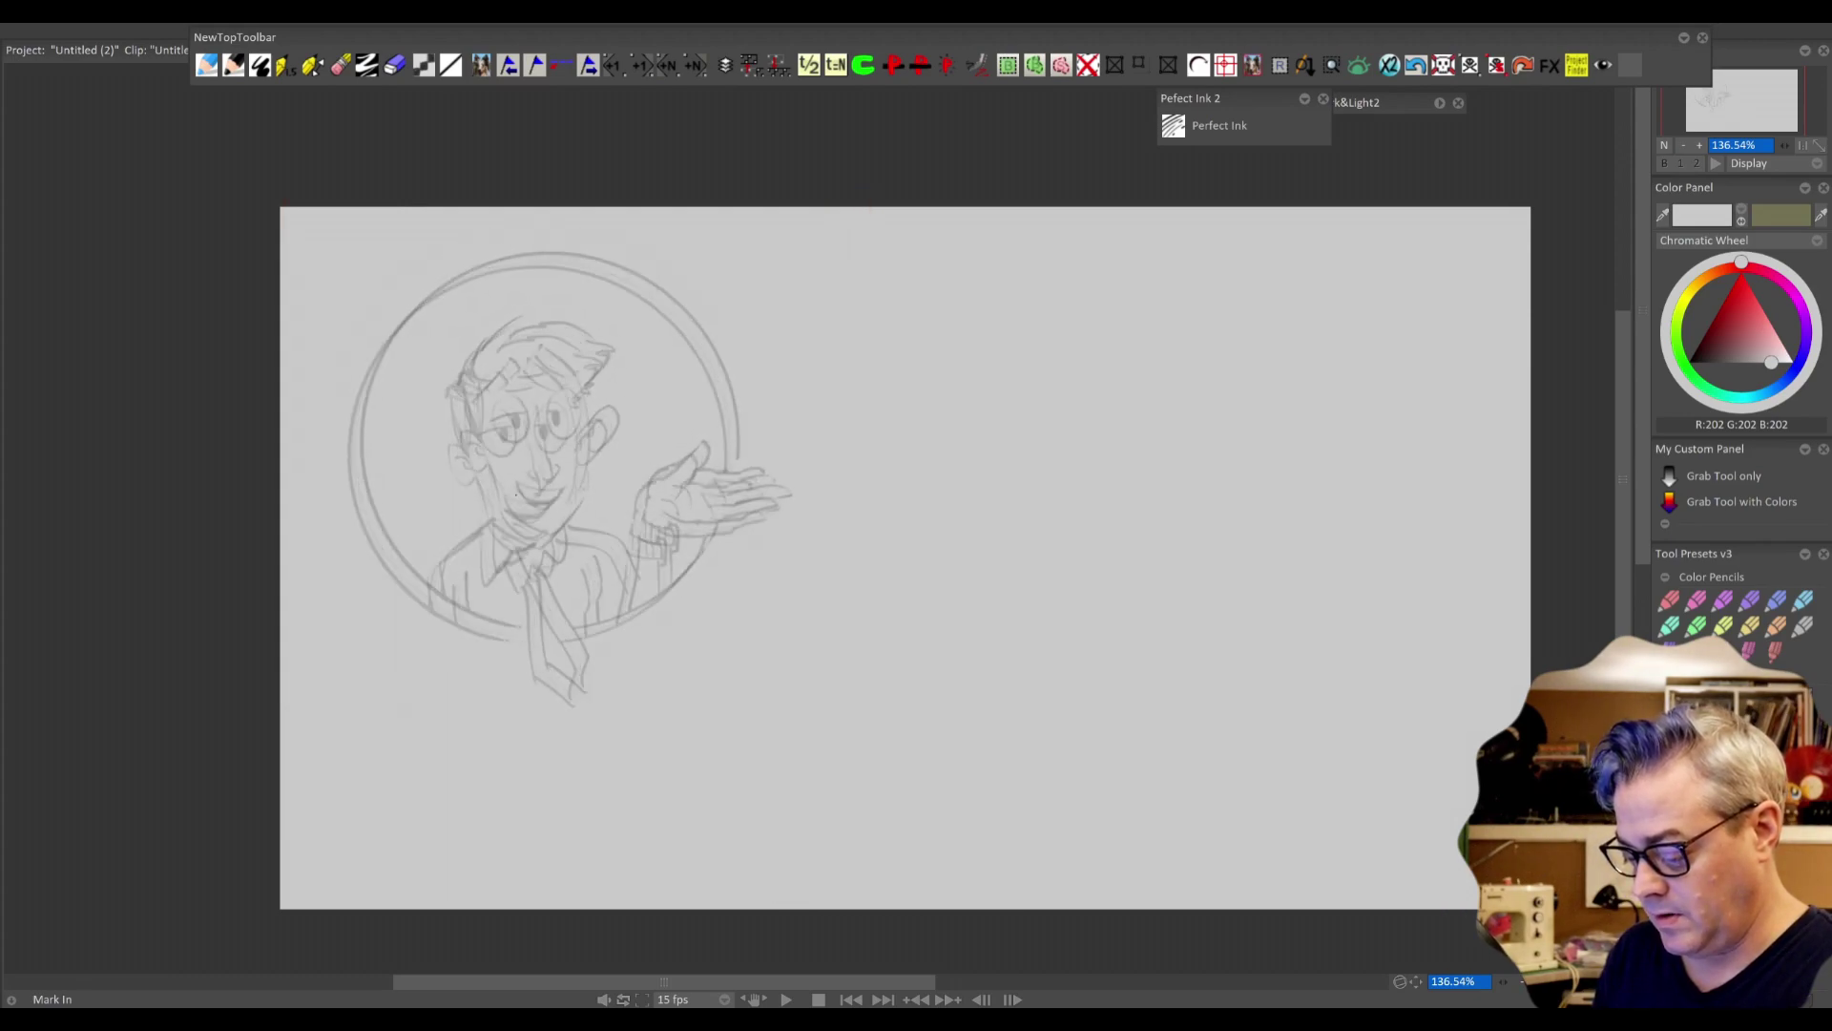
{"action": "key", "text": "Tab"}
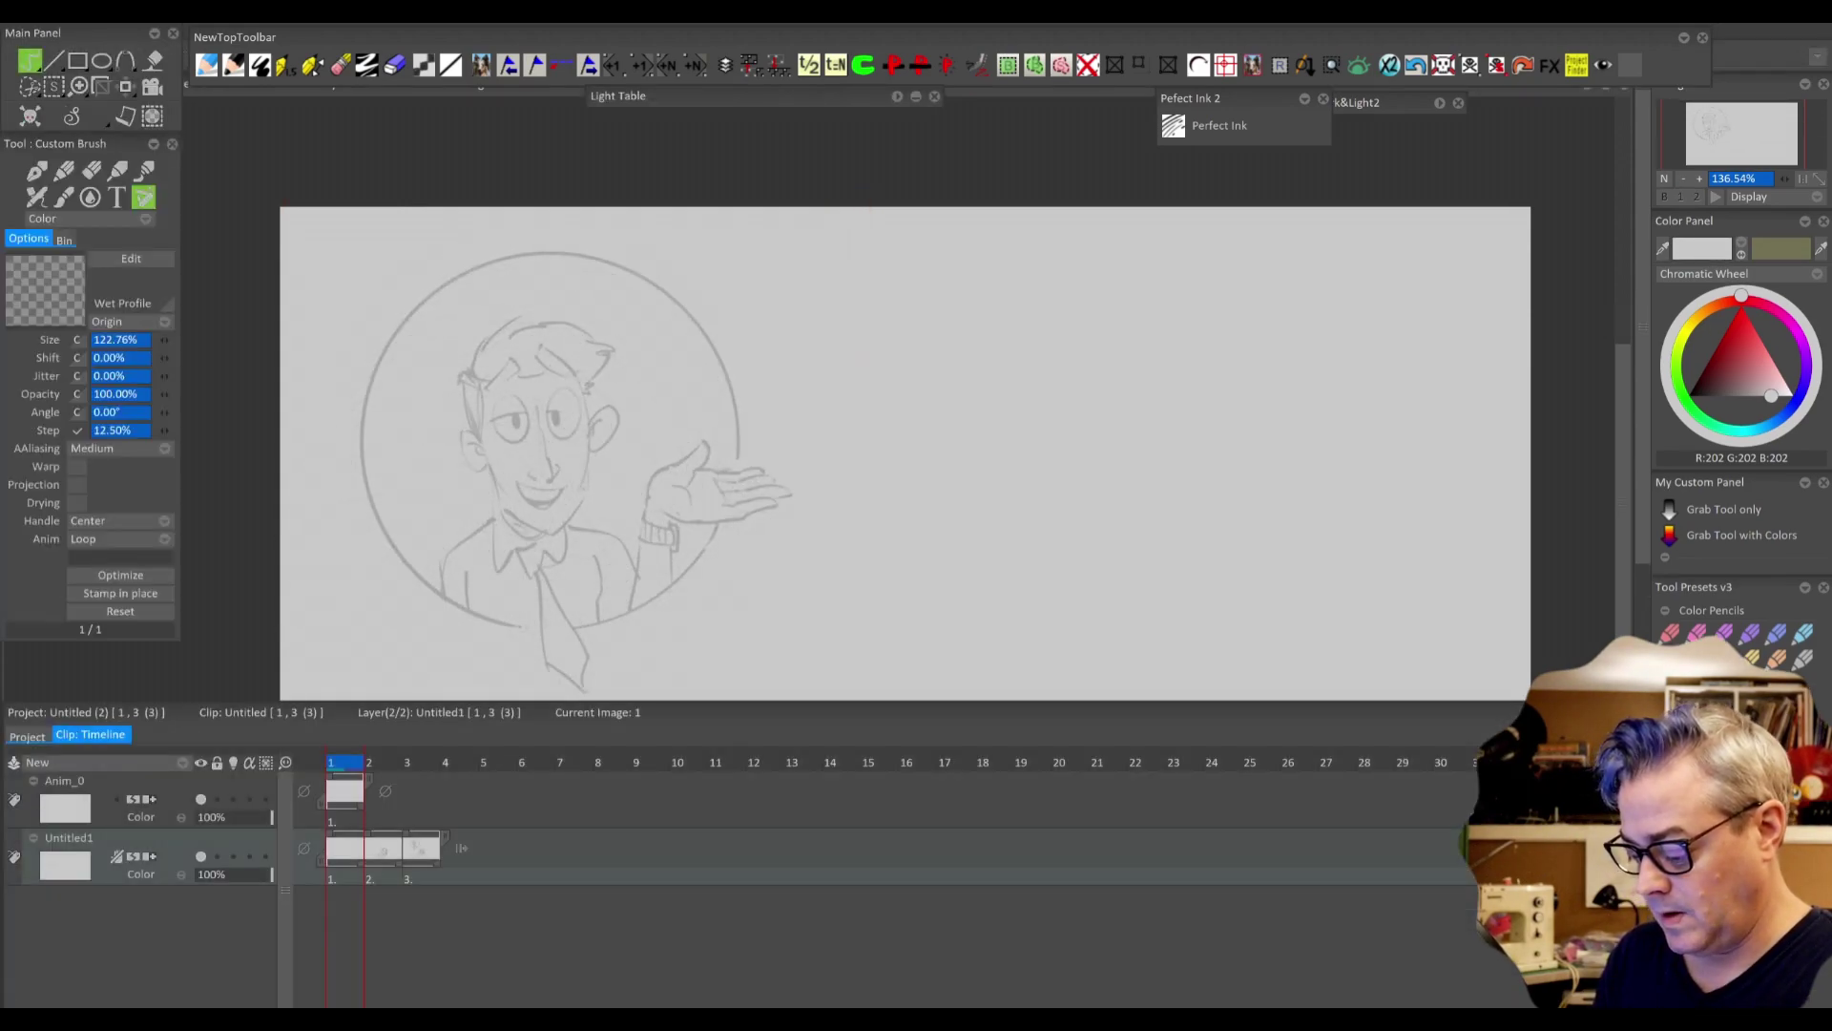
- Set the black ink brush to 61.80% size on the Anim_0 layer and test it beside the sketch, undoing the stroke
{"action": "left_click", "coordinate": [74, 808]}
{"action": "left_click", "coordinate": [232, 65]}
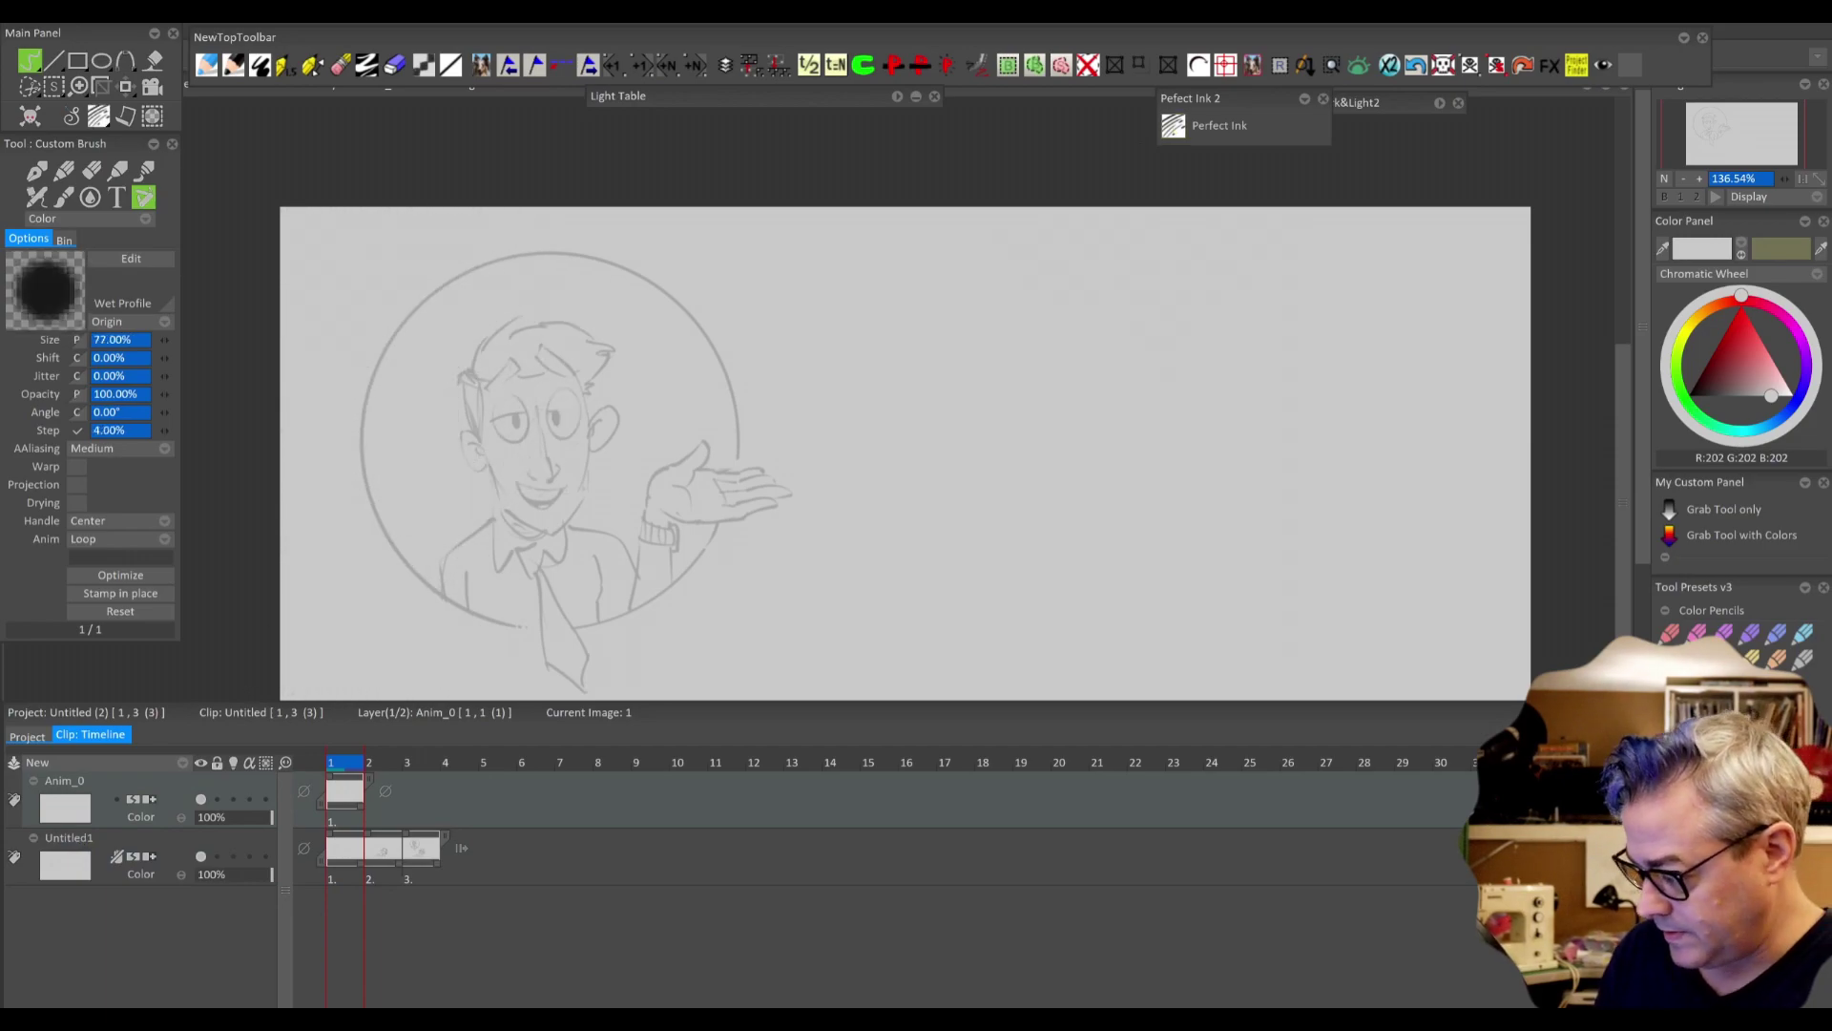
{"action": "left_click_drag", "start_coordinate": [164, 348], "coordinate": [176, 348]}
{"action": "mouse_move", "coordinate": [372, 299]}
{"action": "left_mouse_down"}
{"action": "mouse_move", "coordinate": [431, 271]}
{"action": "mouse_move", "coordinate": [475, 401]}
{"action": "left_mouse_up"}
{"action": "key", "text": "ctrl+z"}
{"action": "mouse_move", "coordinate": [427, 305]}
{"action": "left_mouse_down"}
{"action": "mouse_move", "coordinate": [413, 441]}
{"action": "mouse_move", "coordinate": [800, 289]}
{"action": "left_mouse_up"}
{"action": "left_click_drag", "start_coordinate": [703, 492], "coordinate": [897, 467]}
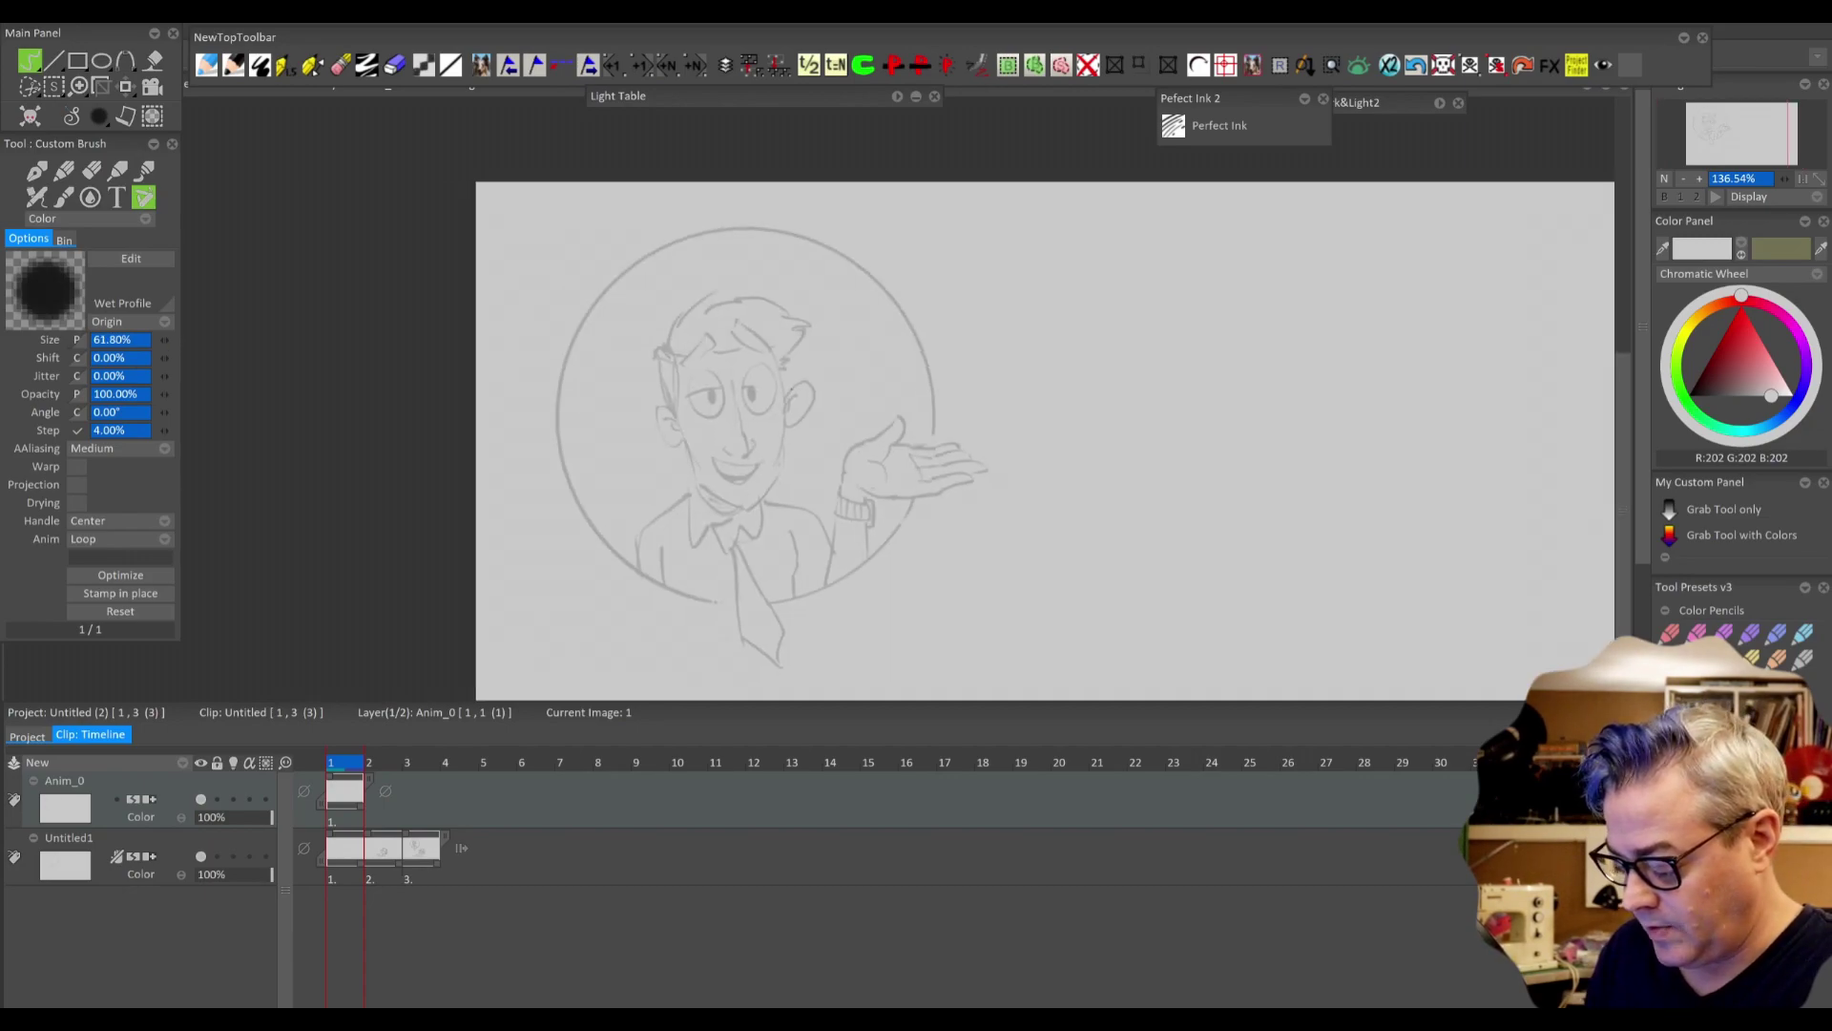
- Ink the oval outline of the man's left-hand eye over the sketch
{"action": "key", "text": "Tab"}
{"action": "left_click_drag", "start_coordinate": [821, 411], "coordinate": [706, 534]}
{"action": "scroll", "coordinate": [707, 535], "scroll_direction": "up", "scroll_amount": 3}
{"action": "scroll", "coordinate": [699, 529], "scroll_direction": "up", "scroll_amount": 3}
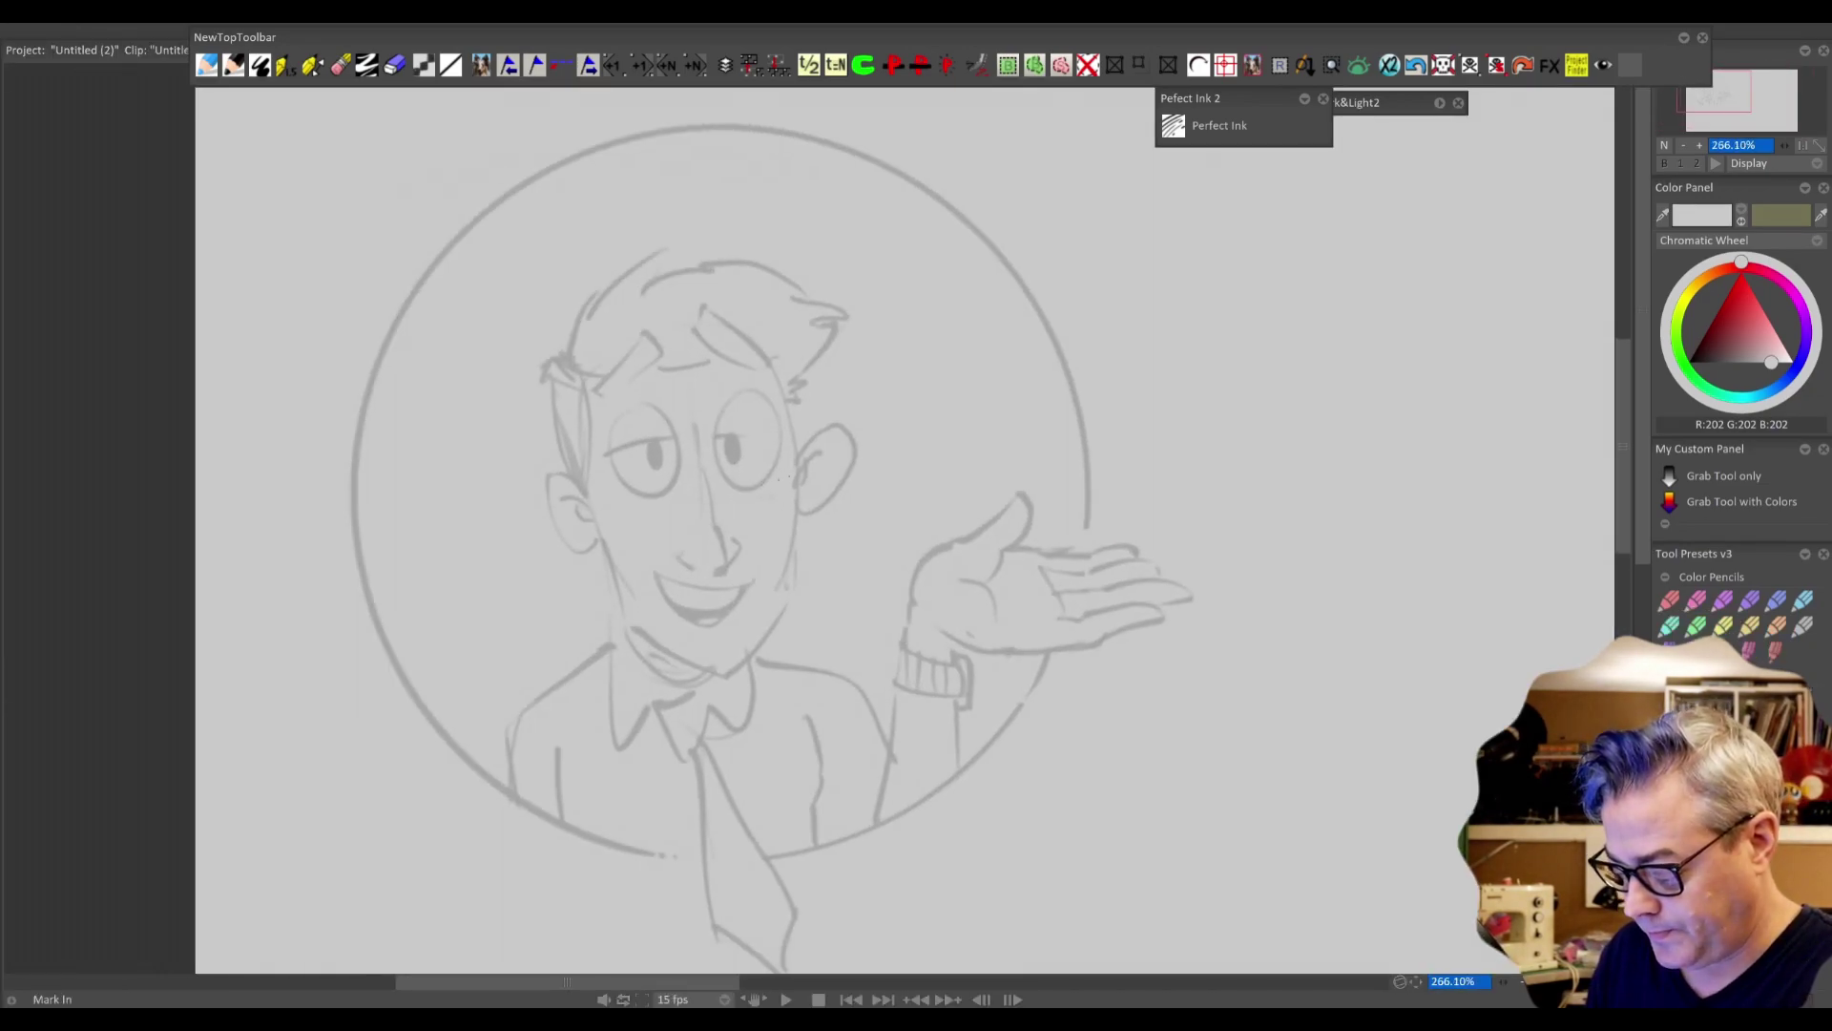
{"action": "scroll", "coordinate": [596, 382], "scroll_direction": "up", "scroll_amount": 2}
{"action": "key", "text": "Tab"}
{"action": "key", "text": "Tab"}
{"action": "scroll", "coordinate": [604, 380], "scroll_direction": "up", "scroll_amount": 1}
{"action": "mouse_move", "coordinate": [477, 368]}
{"action": "left_mouse_down"}
{"action": "mouse_move", "coordinate": [482, 534]}
{"action": "mouse_move", "coordinate": [585, 564]}
{"action": "mouse_move", "coordinate": [614, 394]}
{"action": "mouse_move", "coordinate": [505, 535]}
{"action": "mouse_move", "coordinate": [617, 496]}
{"action": "mouse_move", "coordinate": [542, 341]}
{"action": "mouse_move", "coordinate": [439, 469]}
{"action": "mouse_move", "coordinate": [525, 586]}
{"action": "mouse_move", "coordinate": [631, 512]}
{"action": "mouse_move", "coordinate": [569, 331]}
{"action": "mouse_move", "coordinate": [445, 384]}
{"action": "left_mouse_up"}
{"action": "key", "text": "ctrl+z"}
{"action": "key", "text": "ctrl+z"}
{"action": "scroll", "coordinate": [592, 437], "scroll_direction": "up", "scroll_amount": 2}
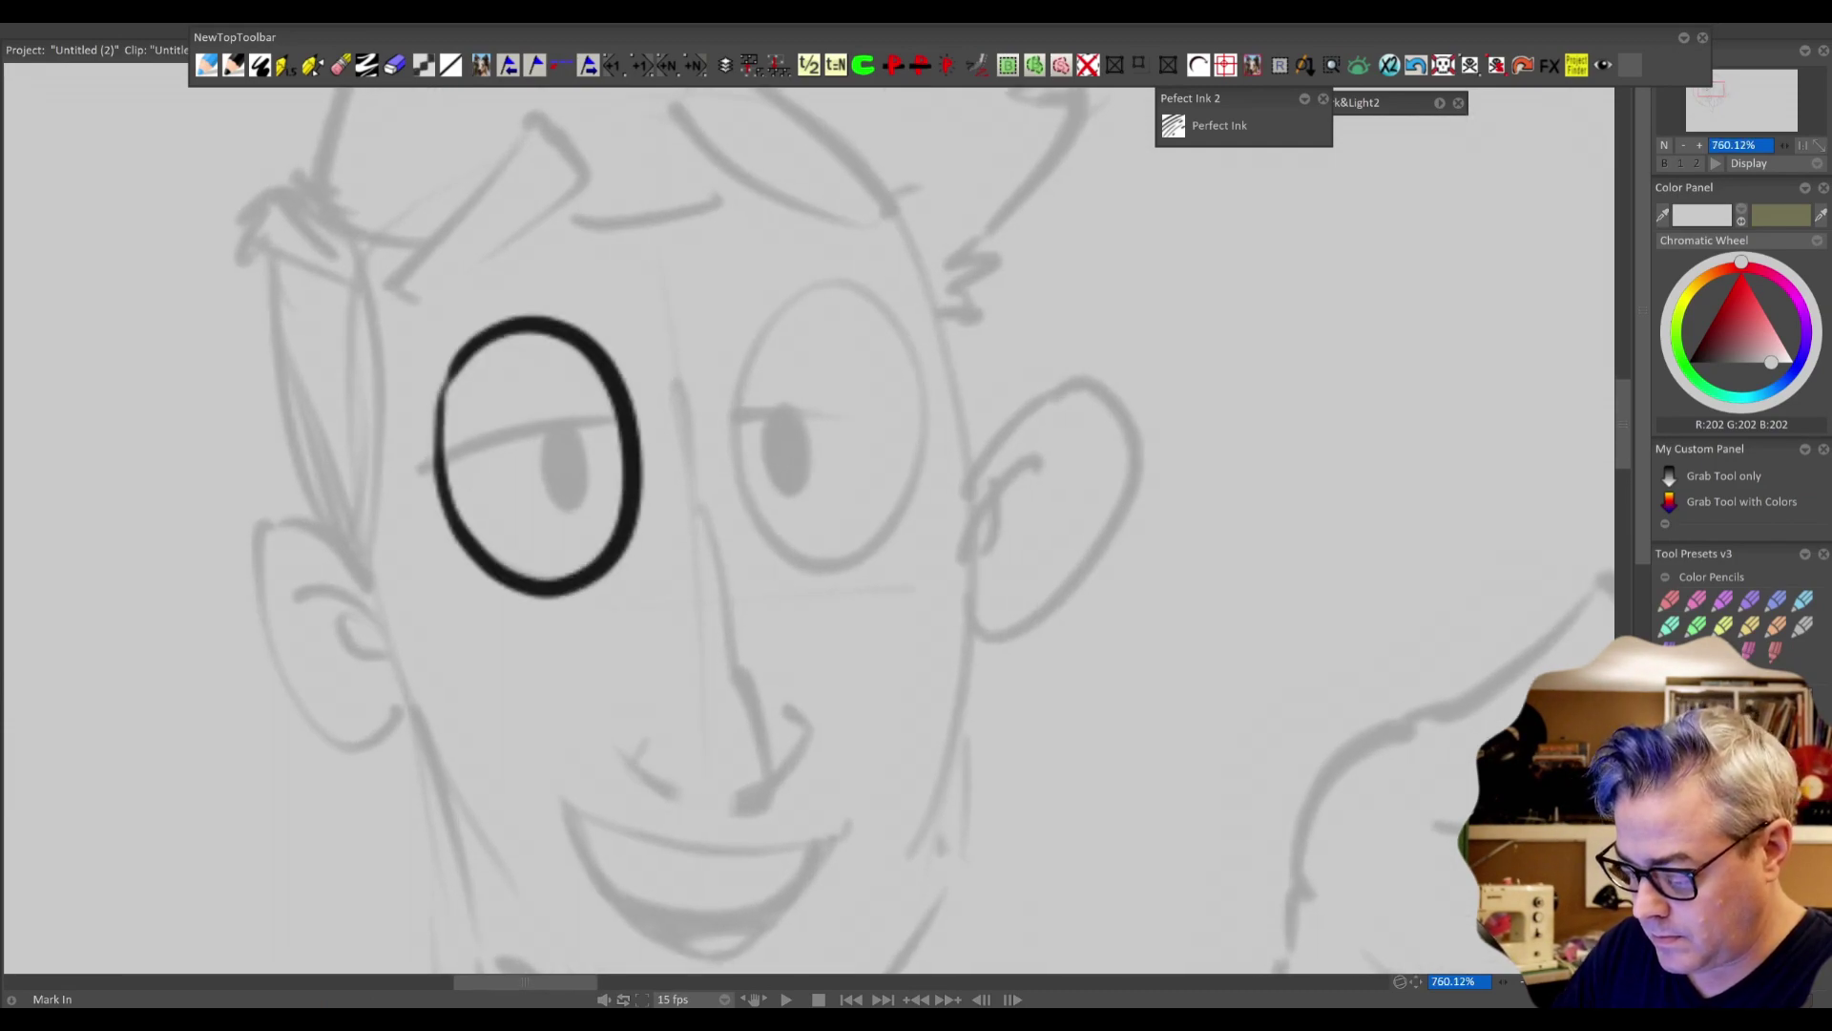
- Ink the outline of the right-hand eye and add eyelid lines and pupils to both eyes
{"action": "mouse_move", "coordinate": [749, 349]}
{"action": "left_mouse_down"}
{"action": "mouse_move", "coordinate": [739, 396]}
{"action": "mouse_move", "coordinate": [892, 535]}
{"action": "mouse_move", "coordinate": [756, 329]}
{"action": "mouse_move", "coordinate": [737, 382]}
{"action": "left_mouse_up"}
{"action": "mouse_move", "coordinate": [422, 472]}
{"action": "left_mouse_down"}
{"action": "mouse_move", "coordinate": [652, 418]}
{"action": "mouse_move", "coordinate": [953, 414]}
{"action": "left_mouse_up"}
{"action": "mouse_move", "coordinate": [570, 474]}
{"action": "left_mouse_down"}
{"action": "mouse_move", "coordinate": [558, 492]}
{"action": "mouse_move", "coordinate": [576, 462]}
{"action": "left_mouse_up"}
{"action": "mouse_move", "coordinate": [772, 458]}
{"action": "left_mouse_down"}
{"action": "mouse_move", "coordinate": [792, 427]}
{"action": "mouse_move", "coordinate": [789, 468]}
{"action": "mouse_move", "coordinate": [785, 448]}
{"action": "left_mouse_up"}
- Ink the man's nose with its long bridge line and curved nostrils
{"action": "left_click_drag", "start_coordinate": [798, 546], "coordinate": [783, 402]}
{"action": "mouse_move", "coordinate": [666, 253]}
{"action": "left_mouse_down"}
{"action": "mouse_move", "coordinate": [744, 632]}
{"action": "mouse_move", "coordinate": [623, 599]}
{"action": "mouse_move", "coordinate": [647, 585]}
{"action": "left_mouse_up"}
{"action": "left_click_drag", "start_coordinate": [748, 647], "coordinate": [769, 571]}
{"action": "mouse_move", "coordinate": [801, 696]}
{"action": "left_mouse_down"}
{"action": "mouse_move", "coordinate": [908, 540]}
{"action": "mouse_move", "coordinate": [668, 503]}
{"action": "mouse_move", "coordinate": [701, 610]}
{"action": "mouse_move", "coordinate": [848, 672]}
{"action": "left_mouse_up"}
- Ink the smiling mouth with its teeth line and tongue, plus a short curve under the lower lip
{"action": "left_click_drag", "start_coordinate": [921, 542], "coordinate": [828, 674]}
{"action": "mouse_move", "coordinate": [680, 520]}
{"action": "left_mouse_down"}
{"action": "mouse_move", "coordinate": [696, 573]}
{"action": "mouse_move", "coordinate": [849, 598]}
{"action": "mouse_move", "coordinate": [902, 569]}
{"action": "left_mouse_up"}
{"action": "left_click_drag", "start_coordinate": [752, 655], "coordinate": [867, 650]}
{"action": "key", "text": "ctrl+z"}
{"action": "left_click_drag", "start_coordinate": [748, 649], "coordinate": [859, 645]}
{"action": "mouse_move", "coordinate": [752, 695]}
{"action": "left_mouse_down"}
{"action": "mouse_move", "coordinate": [777, 716]}
{"action": "mouse_move", "coordinate": [864, 681]}
{"action": "mouse_move", "coordinate": [761, 697]}
{"action": "mouse_move", "coordinate": [855, 668]}
{"action": "mouse_move", "coordinate": [858, 724]}
{"action": "left_mouse_up"}
{"action": "key", "text": "ctrl+z"}
- Ink the outlines and inner folds of both ears
{"action": "mouse_move", "coordinate": [379, 273]}
{"action": "left_mouse_down"}
{"action": "mouse_move", "coordinate": [354, 338]}
{"action": "mouse_move", "coordinate": [495, 456]}
{"action": "left_mouse_up"}
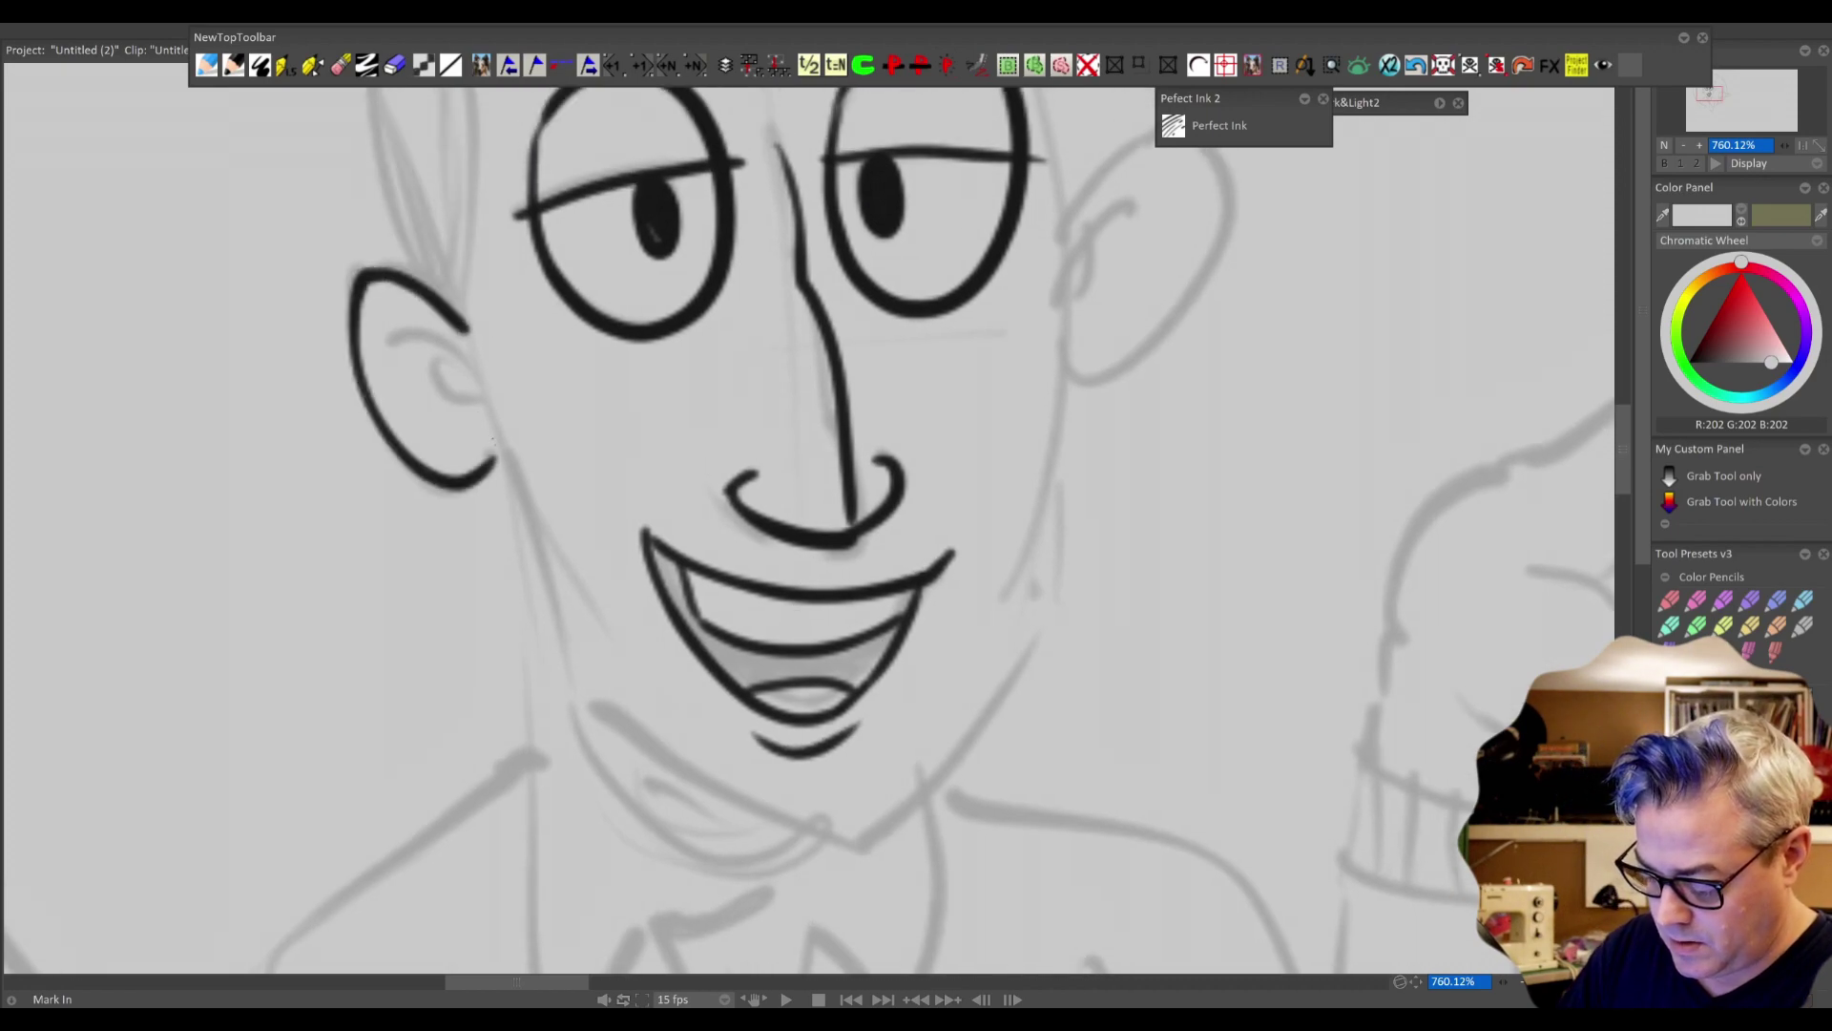
{"action": "mouse_move", "coordinate": [394, 351]}
{"action": "left_mouse_down"}
{"action": "mouse_move", "coordinate": [439, 363]}
{"action": "mouse_move", "coordinate": [458, 429]}
{"action": "left_mouse_up"}
{"action": "scroll", "coordinate": [458, 429], "scroll_direction": "down", "scroll_amount": 4}
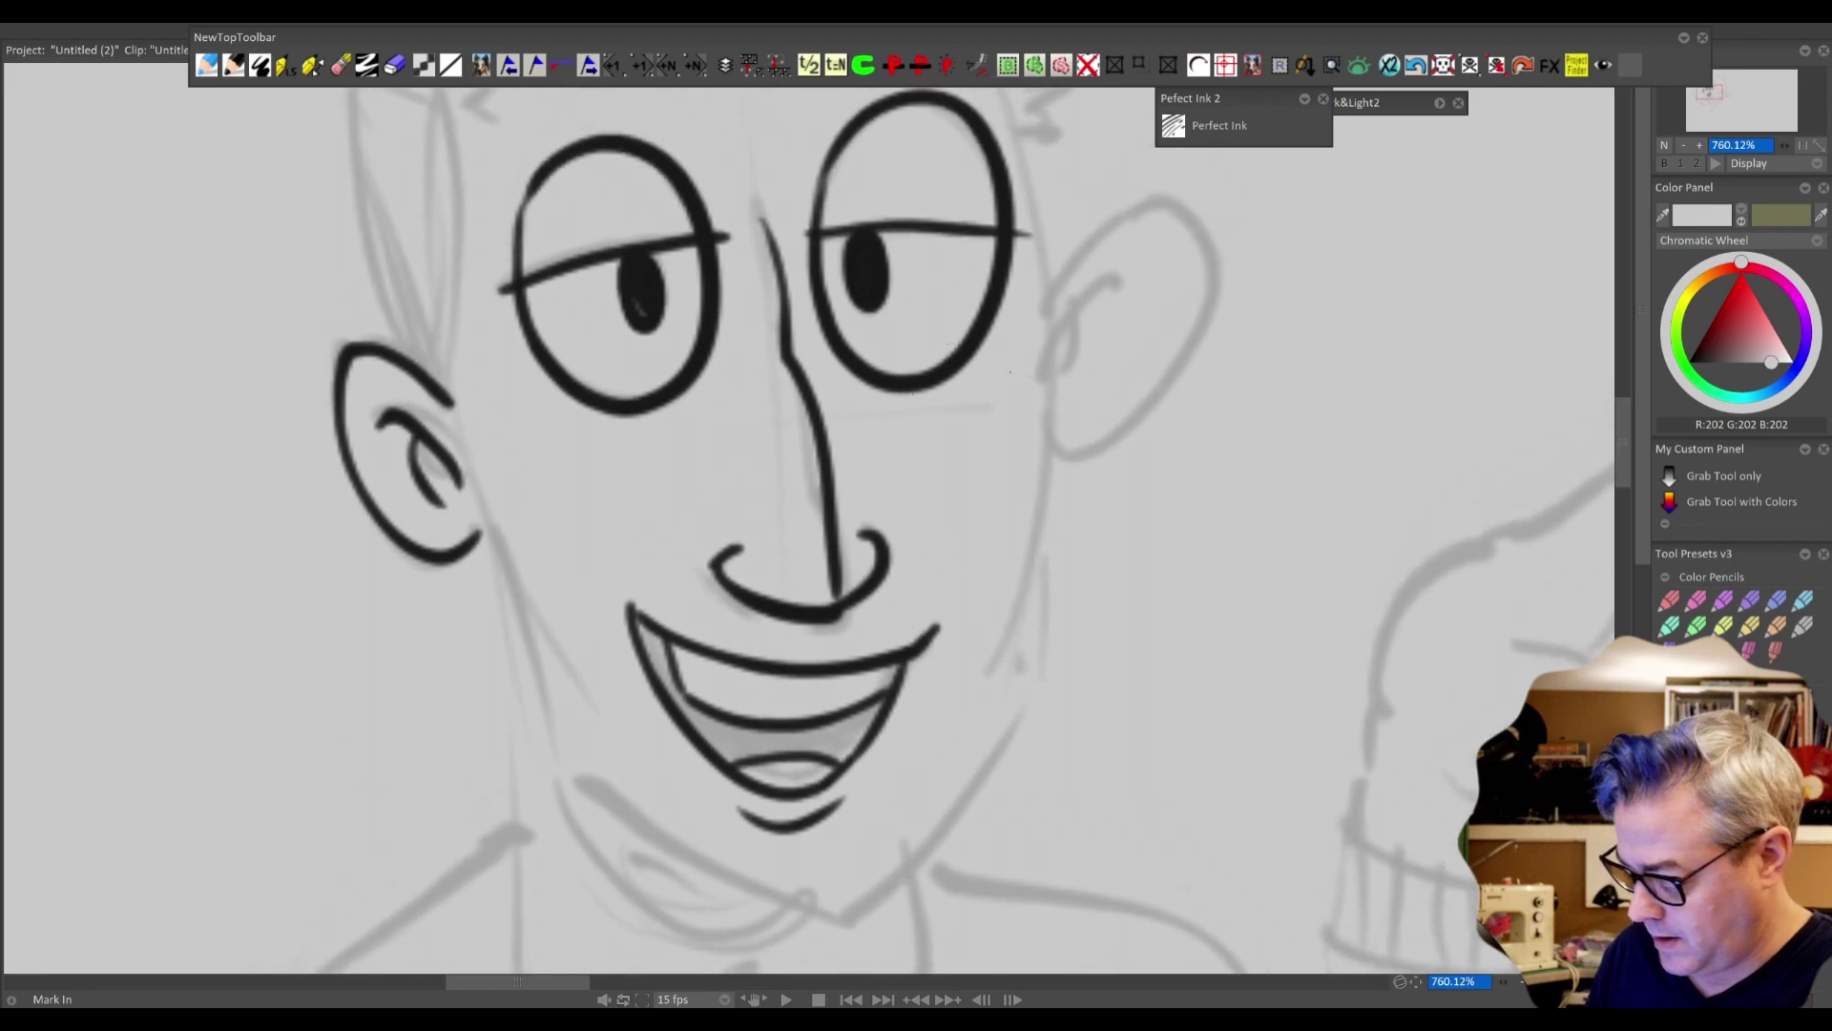
{"action": "left_click_drag", "start_coordinate": [1008, 370], "coordinate": [812, 608]}
{"action": "mouse_move", "coordinate": [878, 401]}
{"action": "left_mouse_down"}
{"action": "mouse_move", "coordinate": [953, 302]}
{"action": "mouse_move", "coordinate": [1002, 349]}
{"action": "mouse_move", "coordinate": [890, 558]}
{"action": "left_mouse_up"}
{"action": "mouse_move", "coordinate": [954, 366]}
{"action": "left_mouse_down"}
{"action": "mouse_move", "coordinate": [892, 442]}
{"action": "mouse_move", "coordinate": [894, 509]}
{"action": "left_mouse_up"}
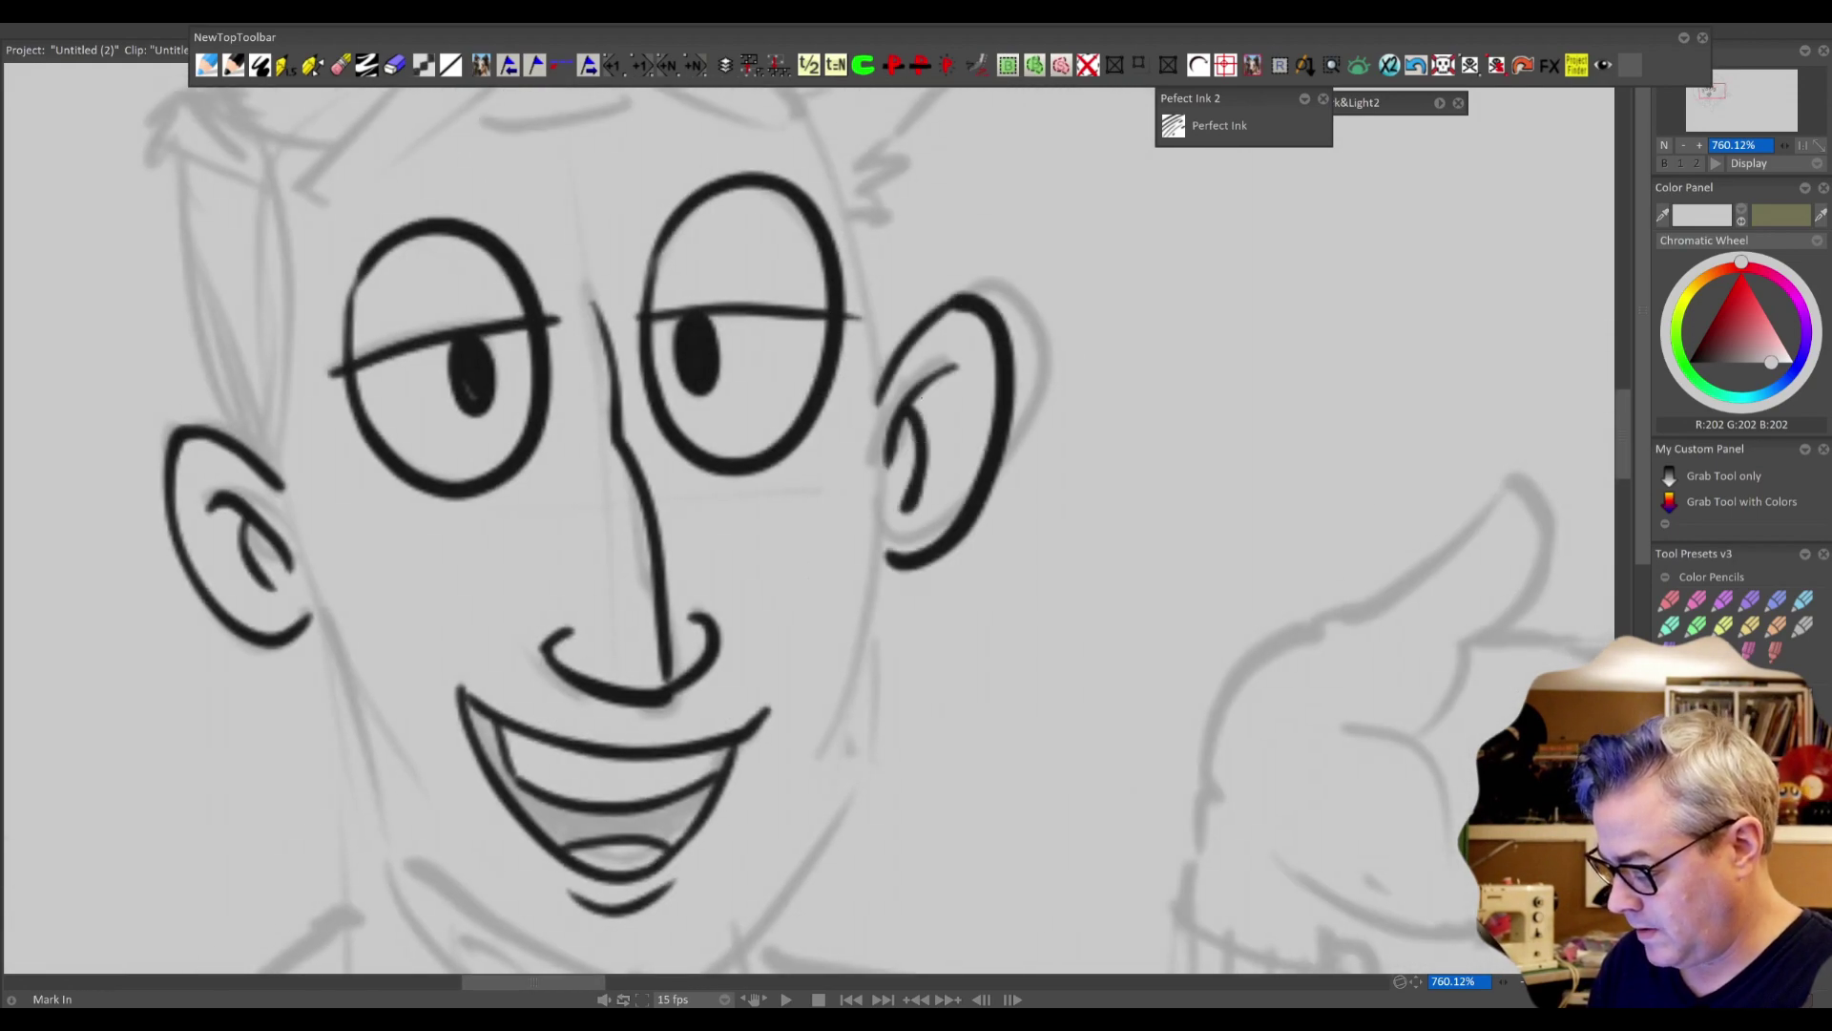
{"action": "left_click_drag", "start_coordinate": [921, 396], "coordinate": [927, 410]}
- Ink the right-hand side of the face and the jawline around the chin to the left-hand ear
{"action": "mouse_move", "coordinate": [852, 189]}
{"action": "left_mouse_down"}
{"action": "mouse_move", "coordinate": [878, 345]}
{"action": "mouse_move", "coordinate": [879, 428]}
{"action": "left_mouse_up"}
{"action": "mouse_move", "coordinate": [919, 526]}
{"action": "left_mouse_down"}
{"action": "mouse_move", "coordinate": [987, 379]}
{"action": "mouse_move", "coordinate": [945, 446]}
{"action": "mouse_move", "coordinate": [909, 679]}
{"action": "left_mouse_up"}
{"action": "scroll", "coordinate": [909, 680], "scroll_direction": "down", "scroll_amount": 7}
{"action": "scroll", "coordinate": [908, 679], "scroll_direction": "left", "scroll_amount": 4}
{"action": "mouse_move", "coordinate": [1055, 489]}
{"action": "left_mouse_down"}
{"action": "mouse_move", "coordinate": [881, 693]}
{"action": "mouse_move", "coordinate": [632, 555]}
{"action": "mouse_move", "coordinate": [530, 325]}
{"action": "left_mouse_up"}
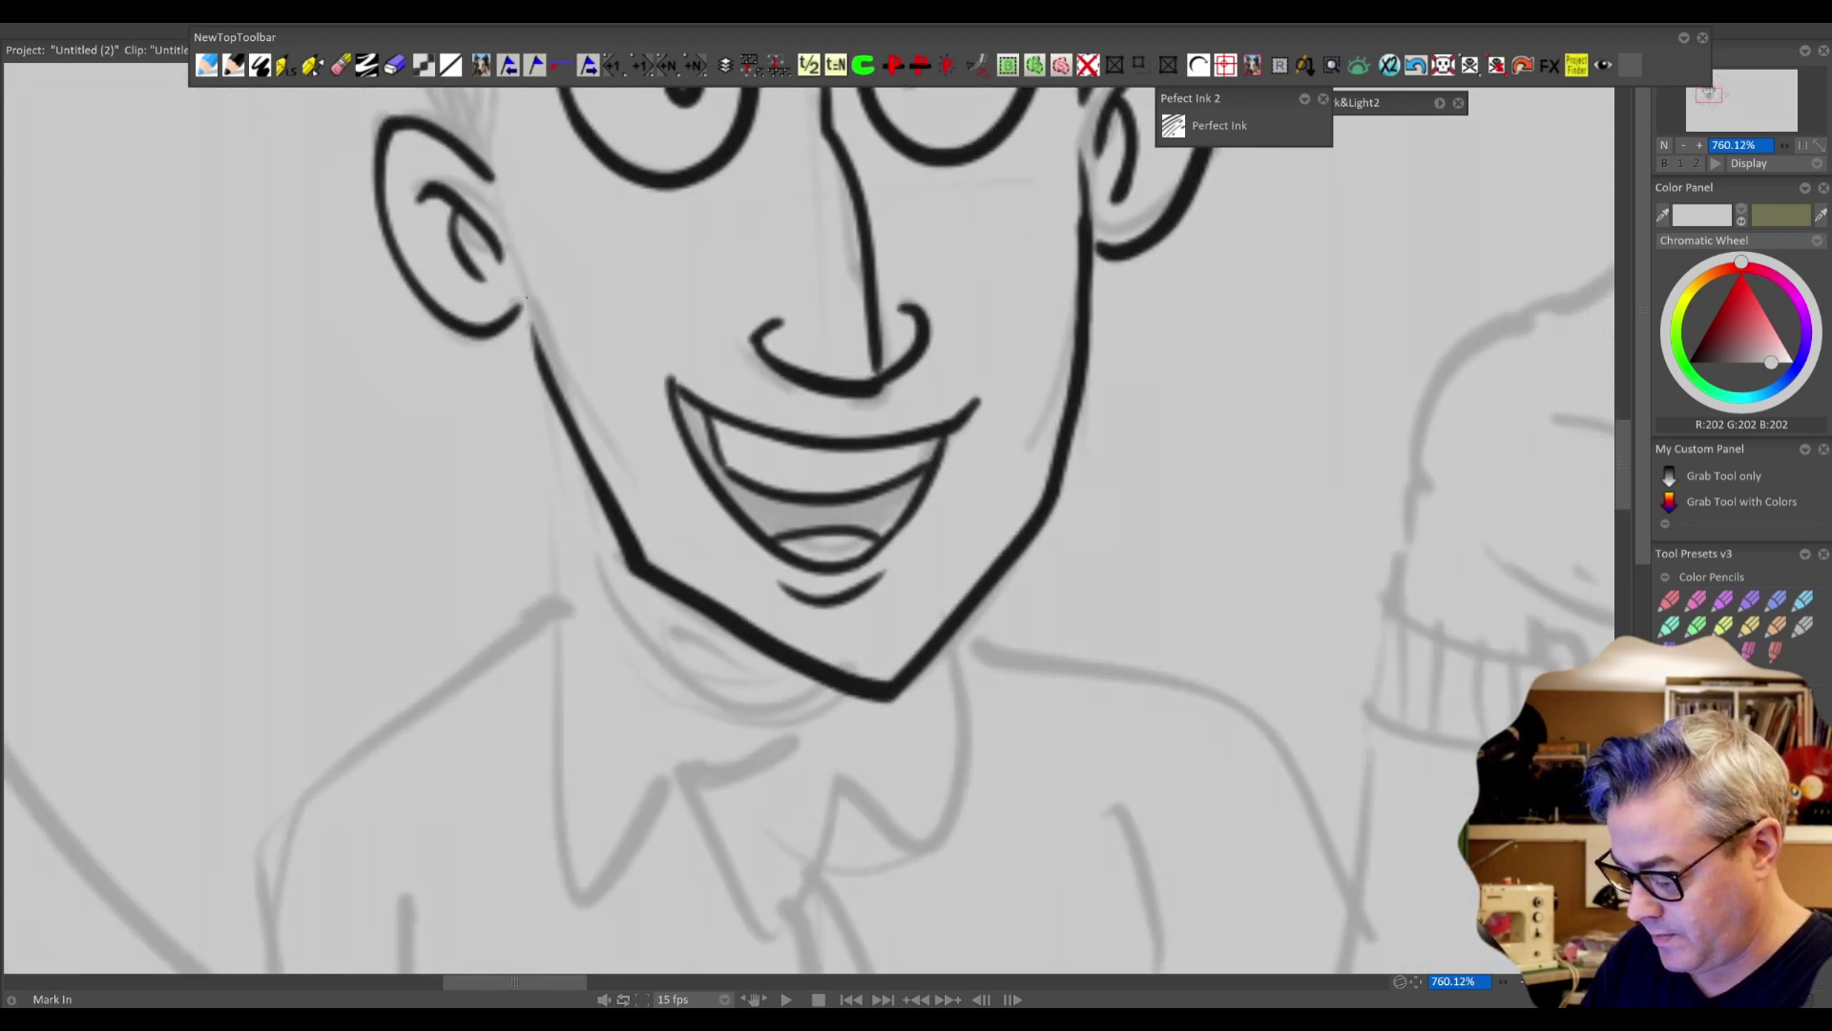
- Clear the inked face from the Anim_0 layer's frame
{"action": "scroll", "coordinate": [530, 325], "scroll_direction": "down", "scroll_amount": 2}
{"action": "scroll", "coordinate": [1054, 581], "scroll_direction": "down", "scroll_amount": 2}
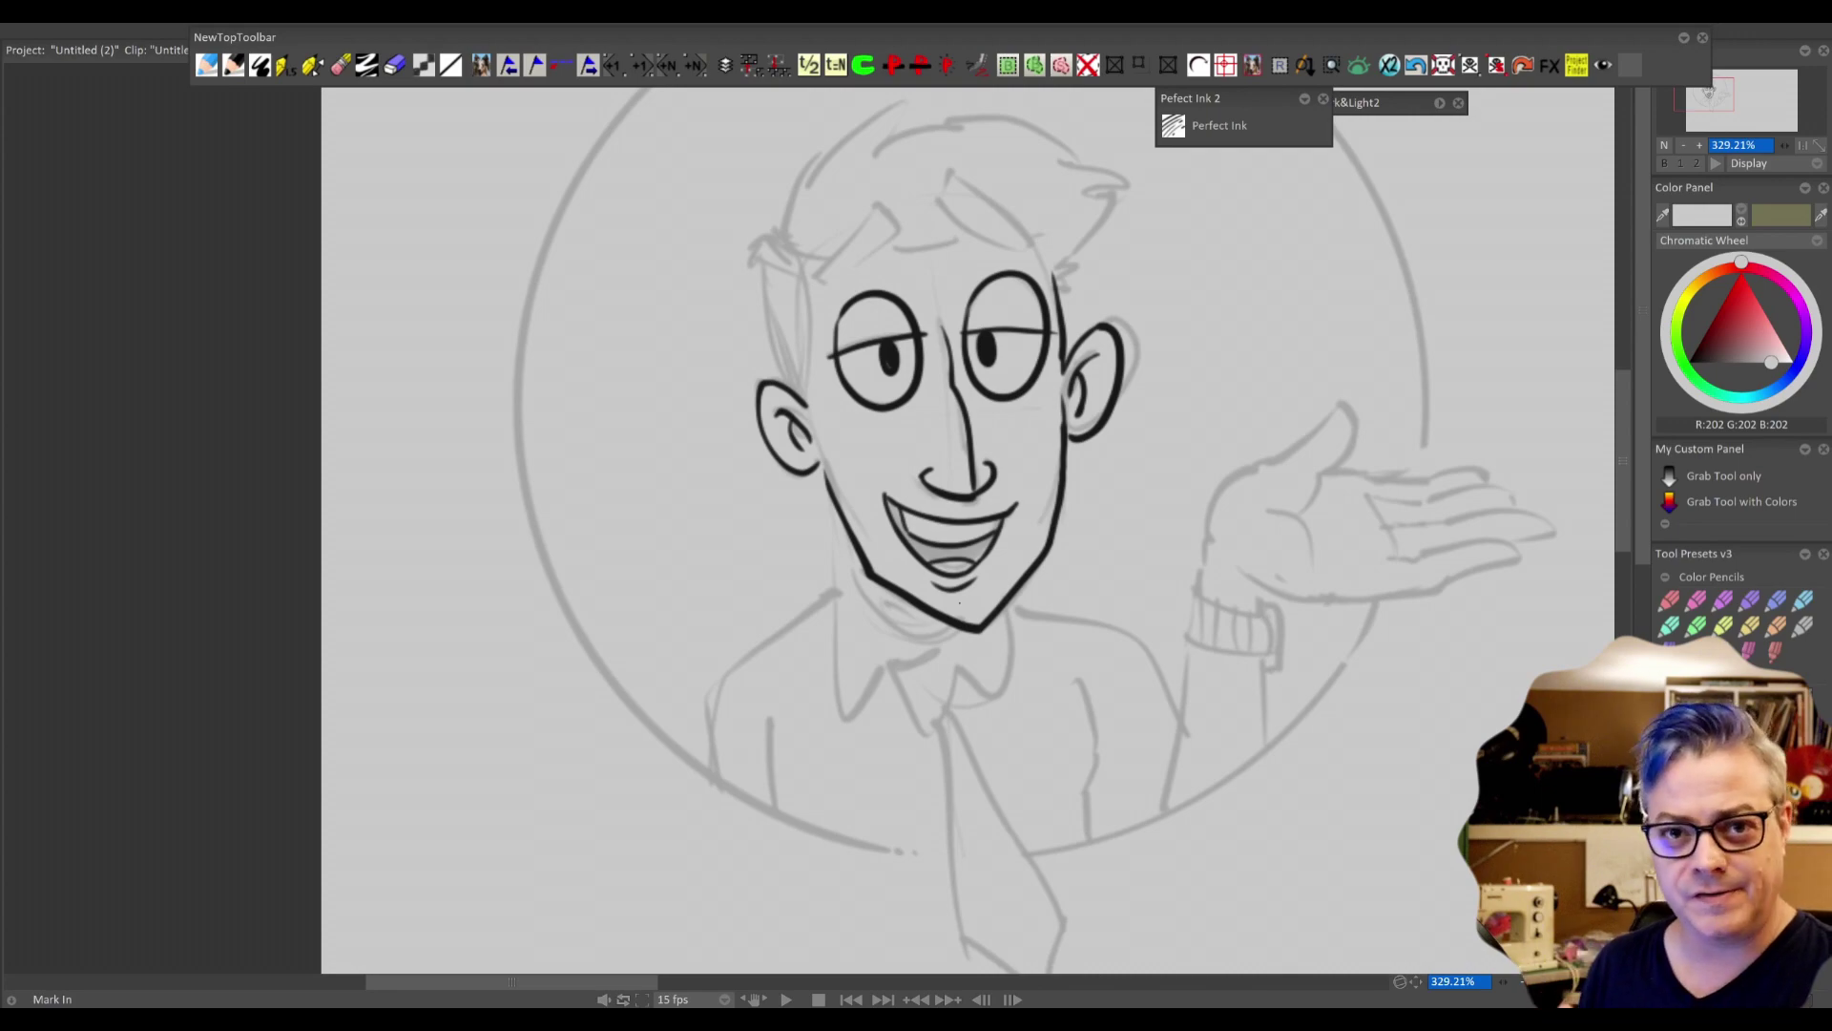
{"action": "key", "text": "Tab"}
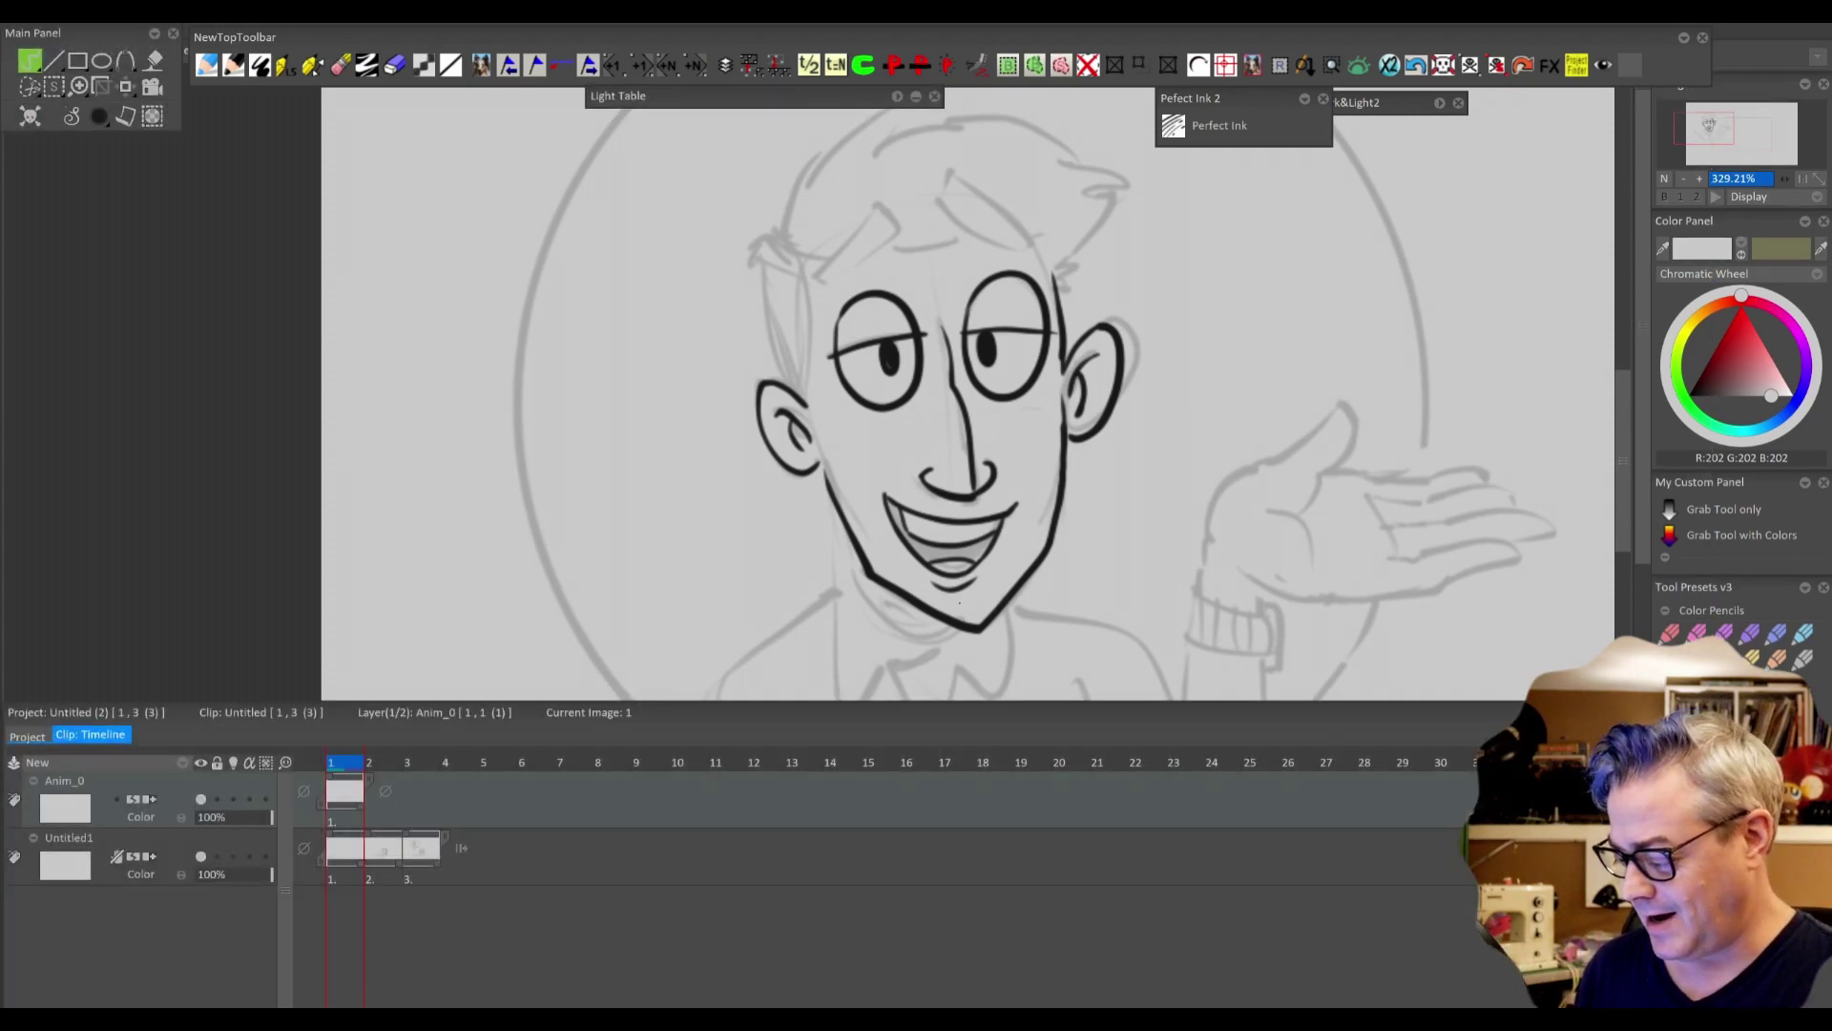
{"action": "left_click", "coordinate": [30, 115]}
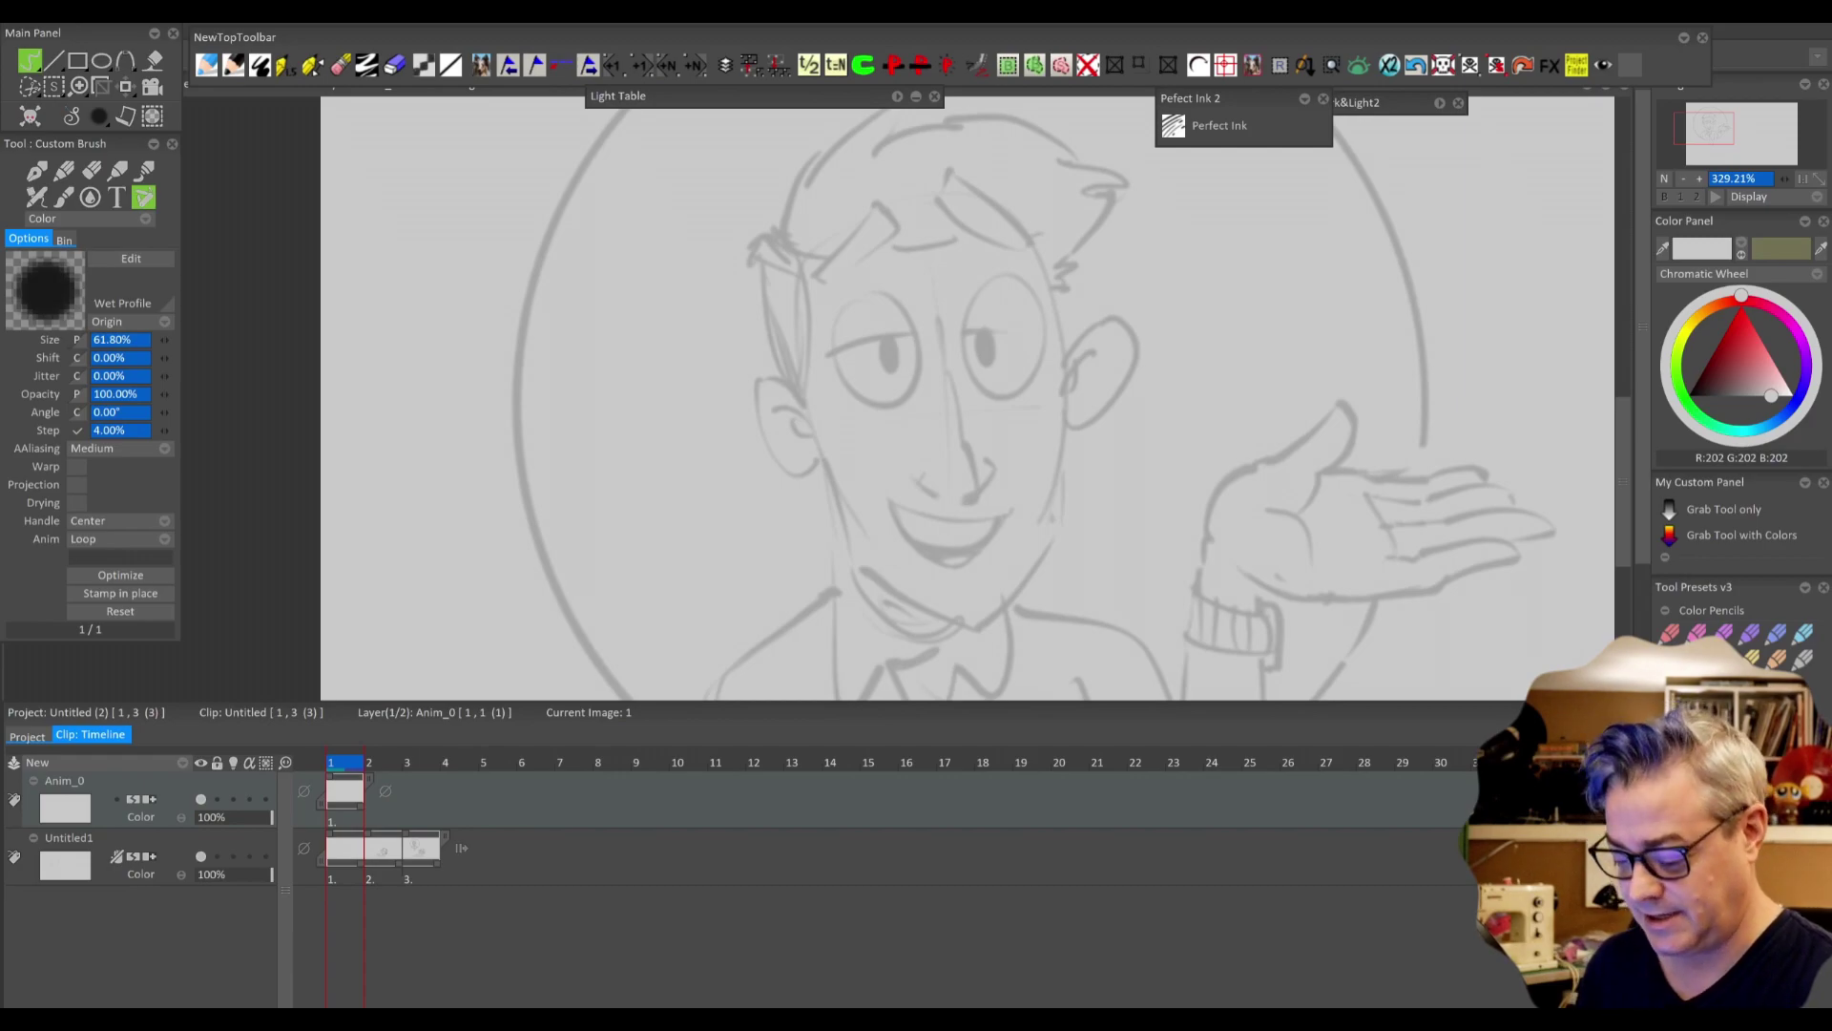
- Open the Drawing Recorder, set its source to Current layer and start recording, keeping its panel clear of the face
{"action": "key", "text": "shift+r"}
{"action": "mouse_move", "coordinate": [1146, 353]}
{"action": "left_mouse_down"}
{"action": "mouse_move", "coordinate": [1126, 409]}
{"action": "mouse_move", "coordinate": [1277, 196]}
{"action": "left_mouse_up"}
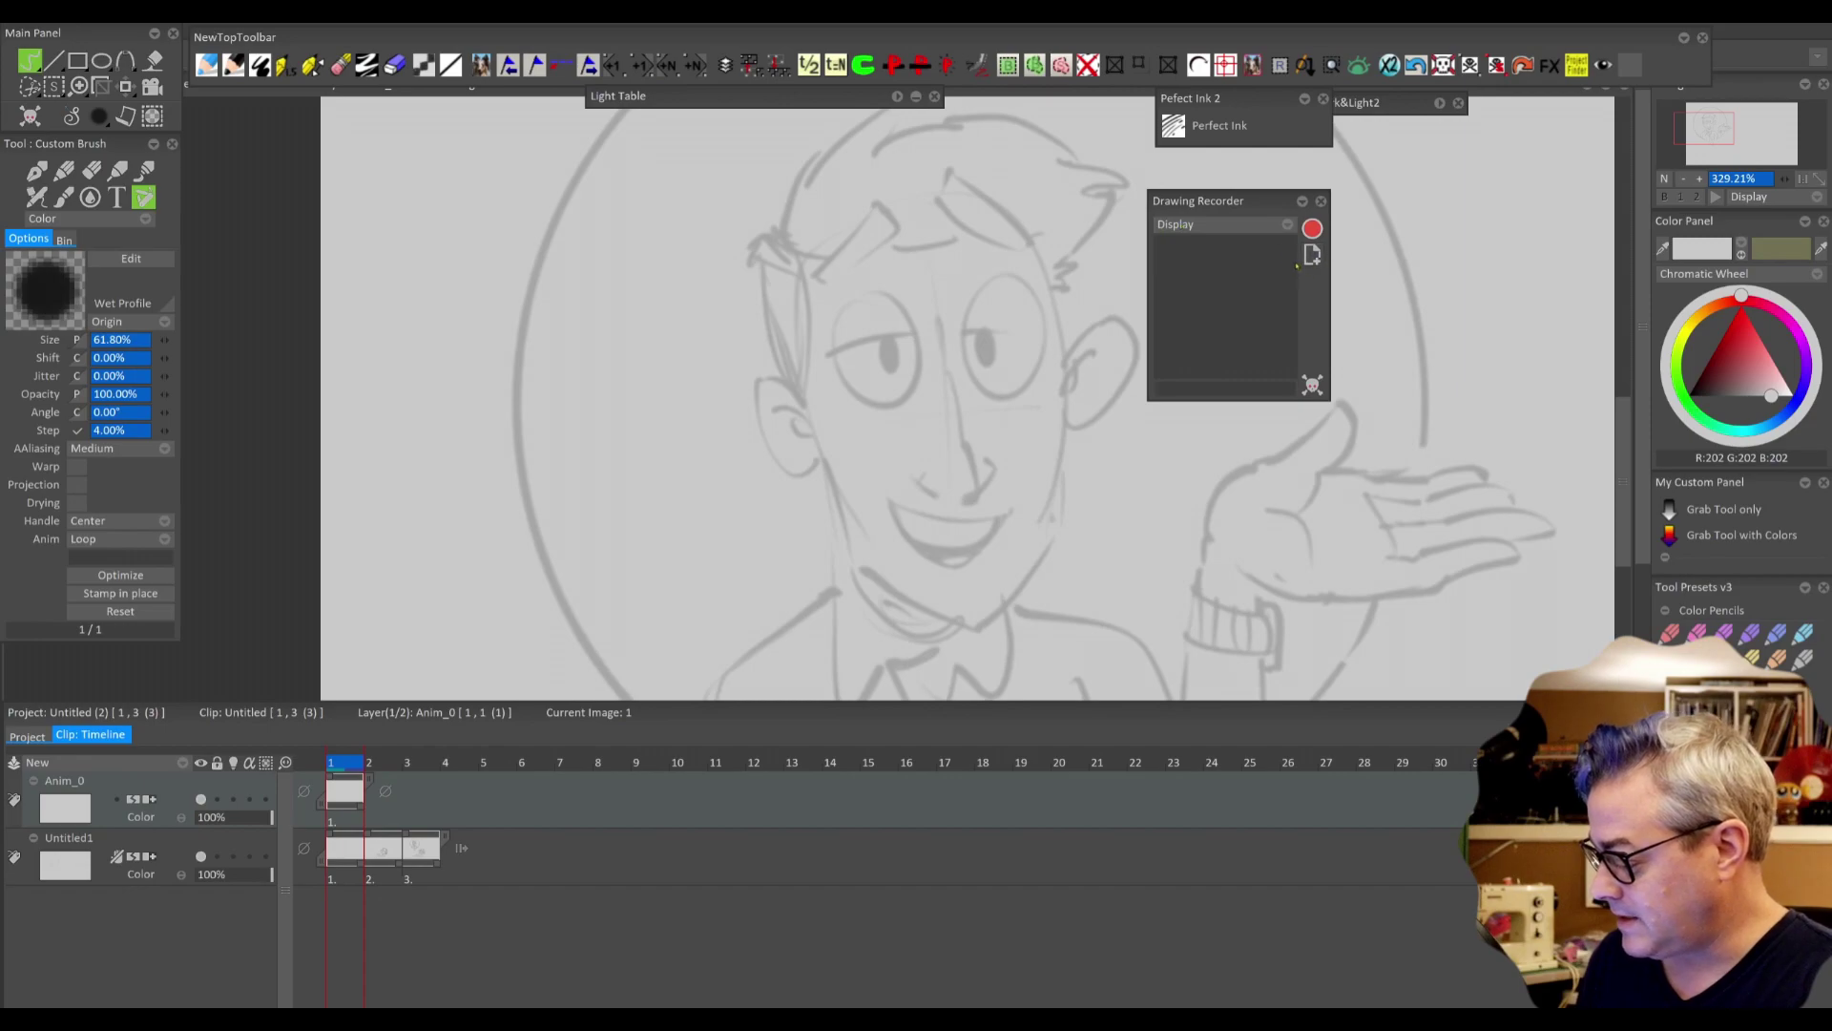
{"action": "left_click", "coordinate": [1196, 231]}
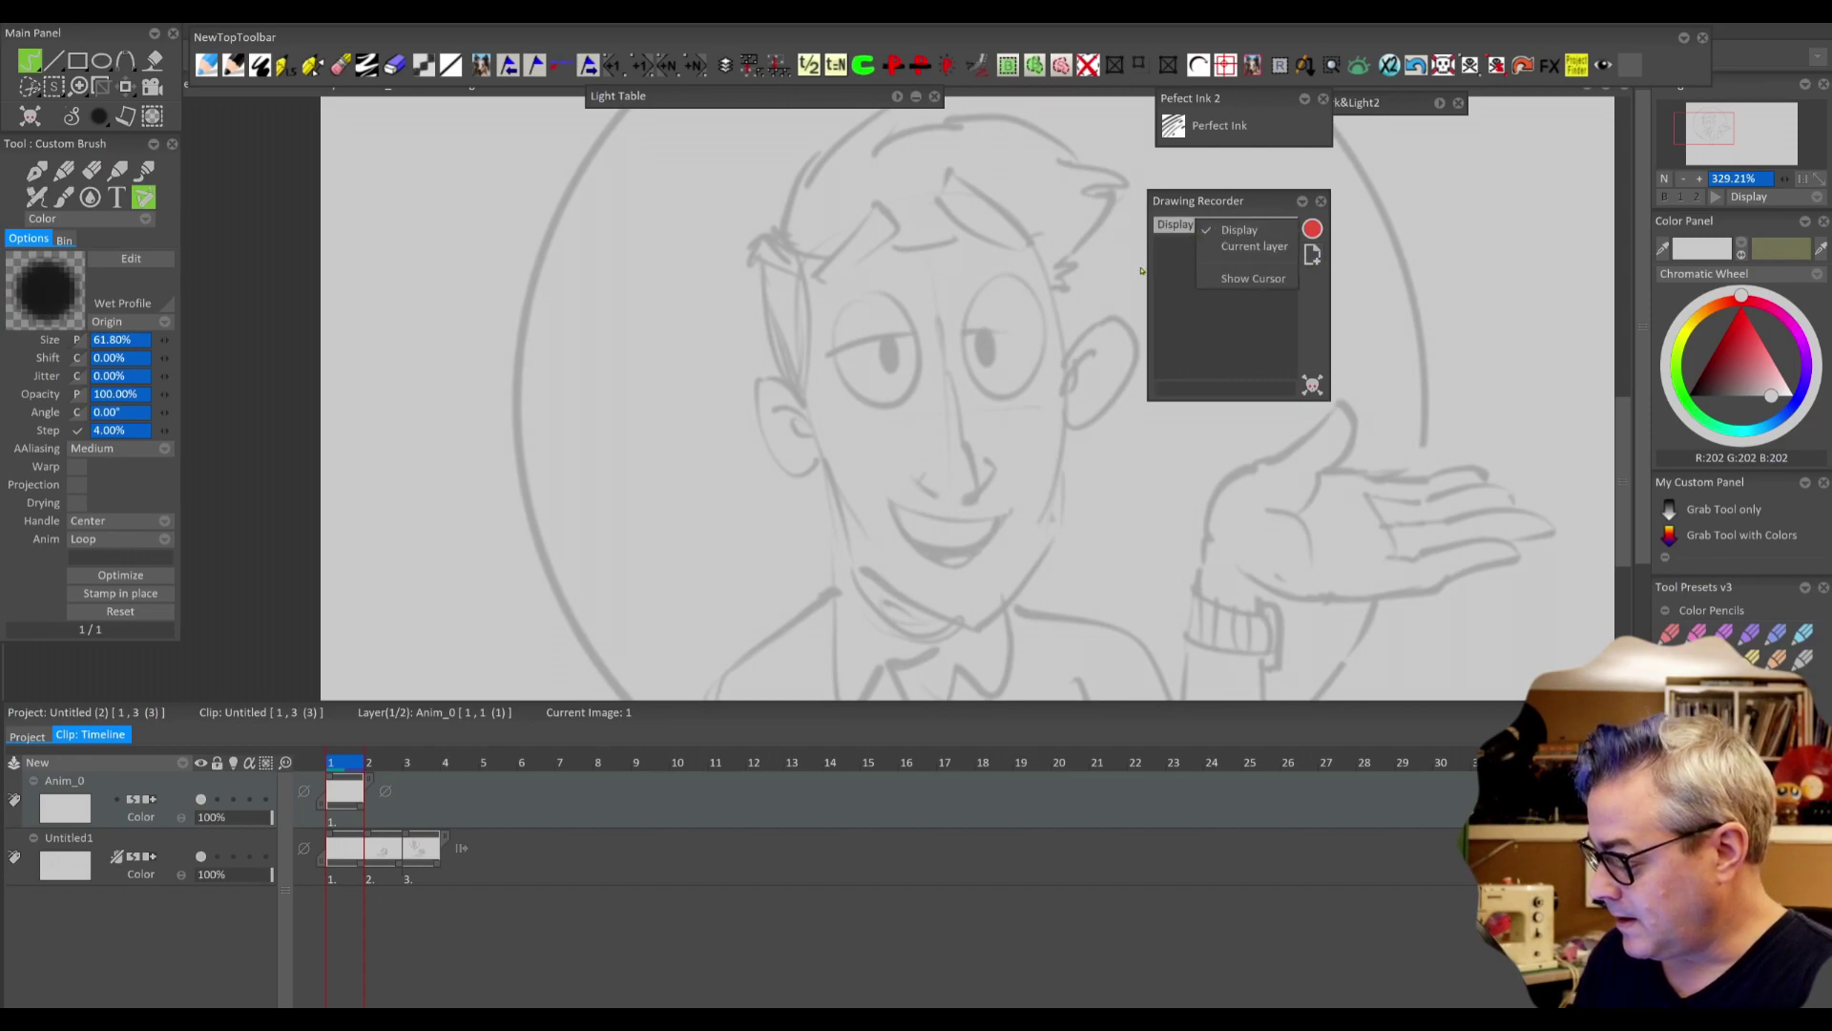
{"action": "left_click", "coordinate": [1274, 247]}
{"action": "left_click_drag", "start_coordinate": [1220, 195], "coordinate": [1287, 177]}
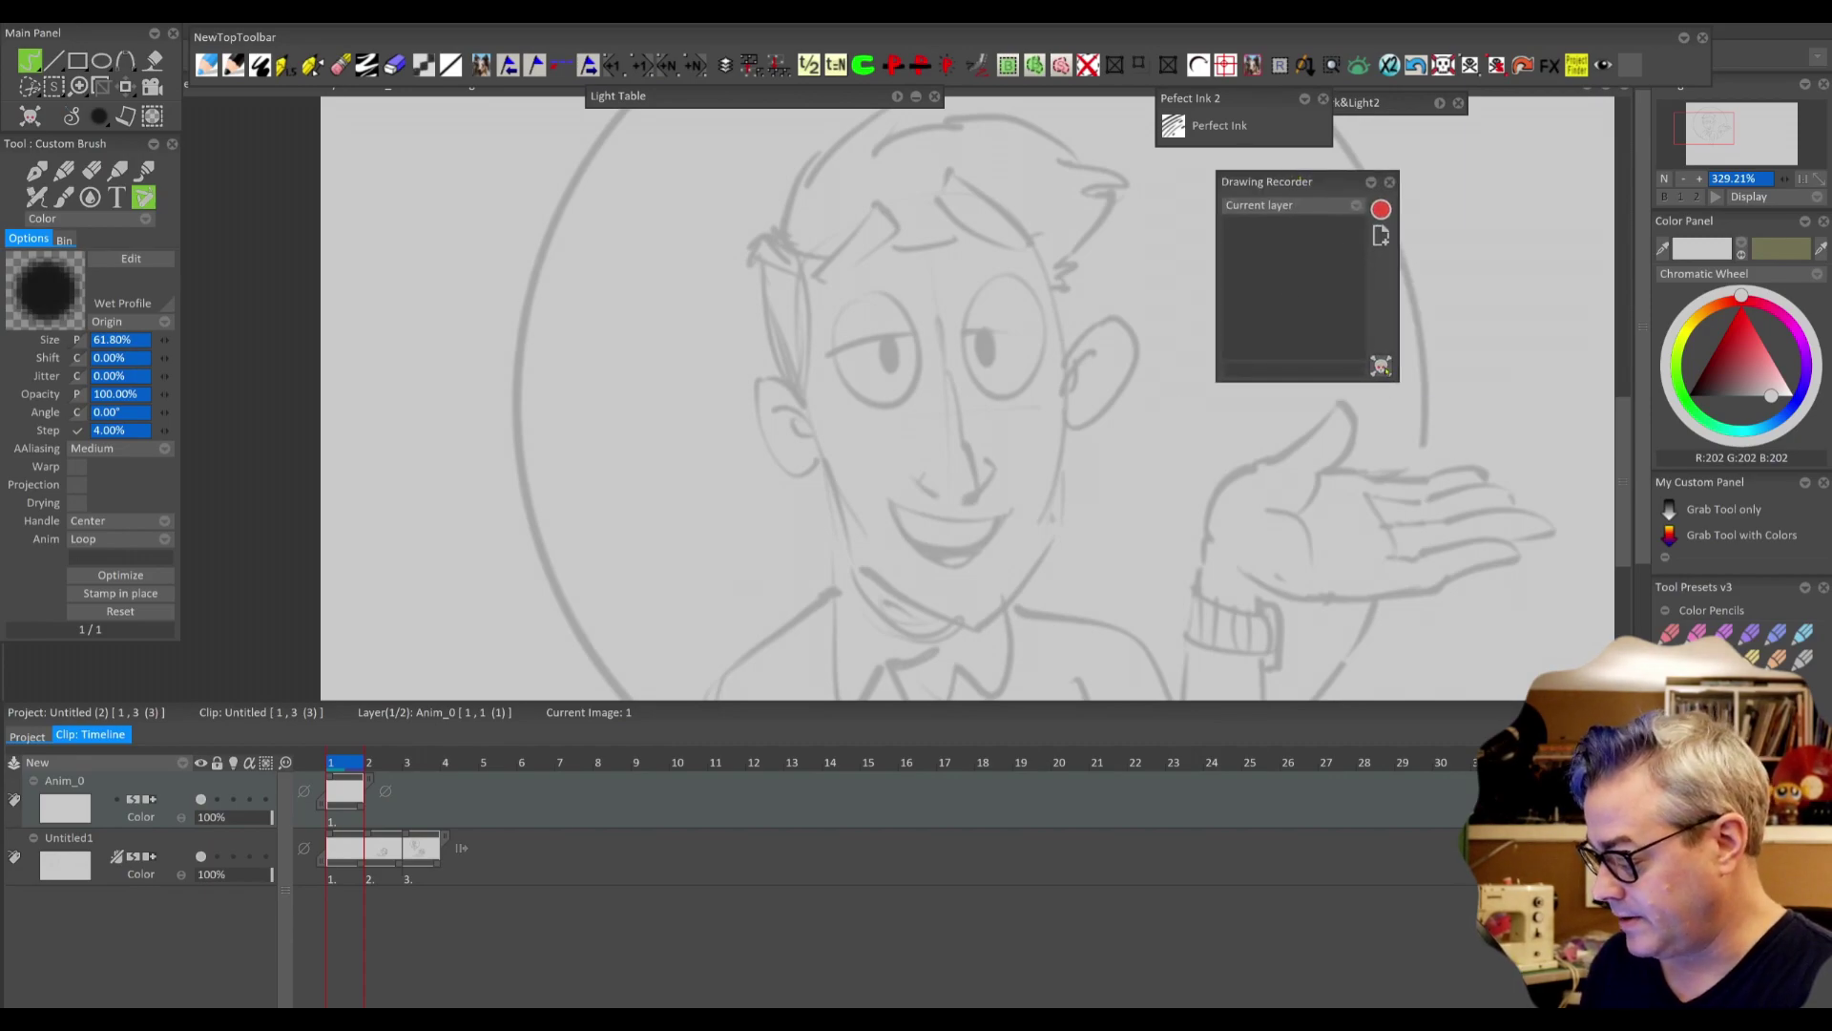
{"action": "left_click", "coordinate": [1382, 210]}
{"action": "left_click_drag", "start_coordinate": [1301, 180], "coordinate": [1392, 160]}
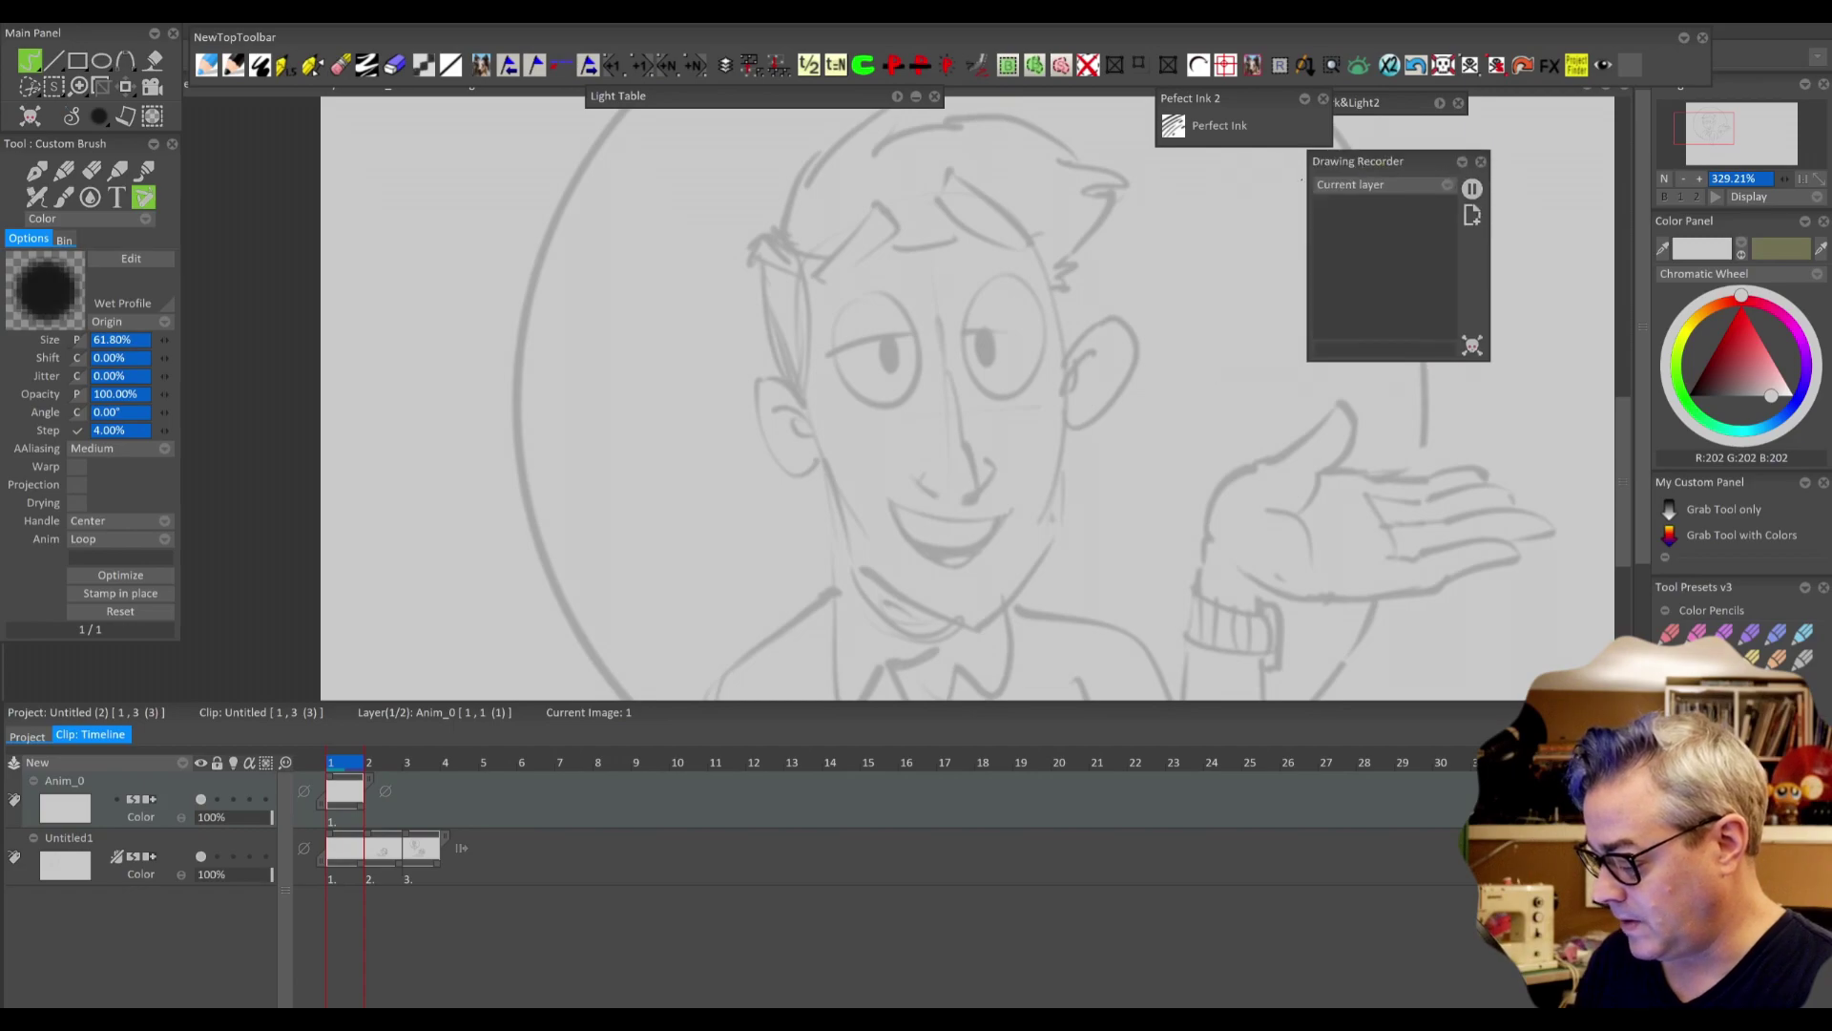
- Ink both of the man's eyes with oval outlines, half-closed eyelid lines and solid pupils
{"action": "scroll", "coordinate": [1401, 154], "scroll_direction": "up", "scroll_amount": 3}
{"action": "key", "text": "Tab"}
{"action": "left_click_drag", "start_coordinate": [883, 423], "coordinate": [859, 550]}
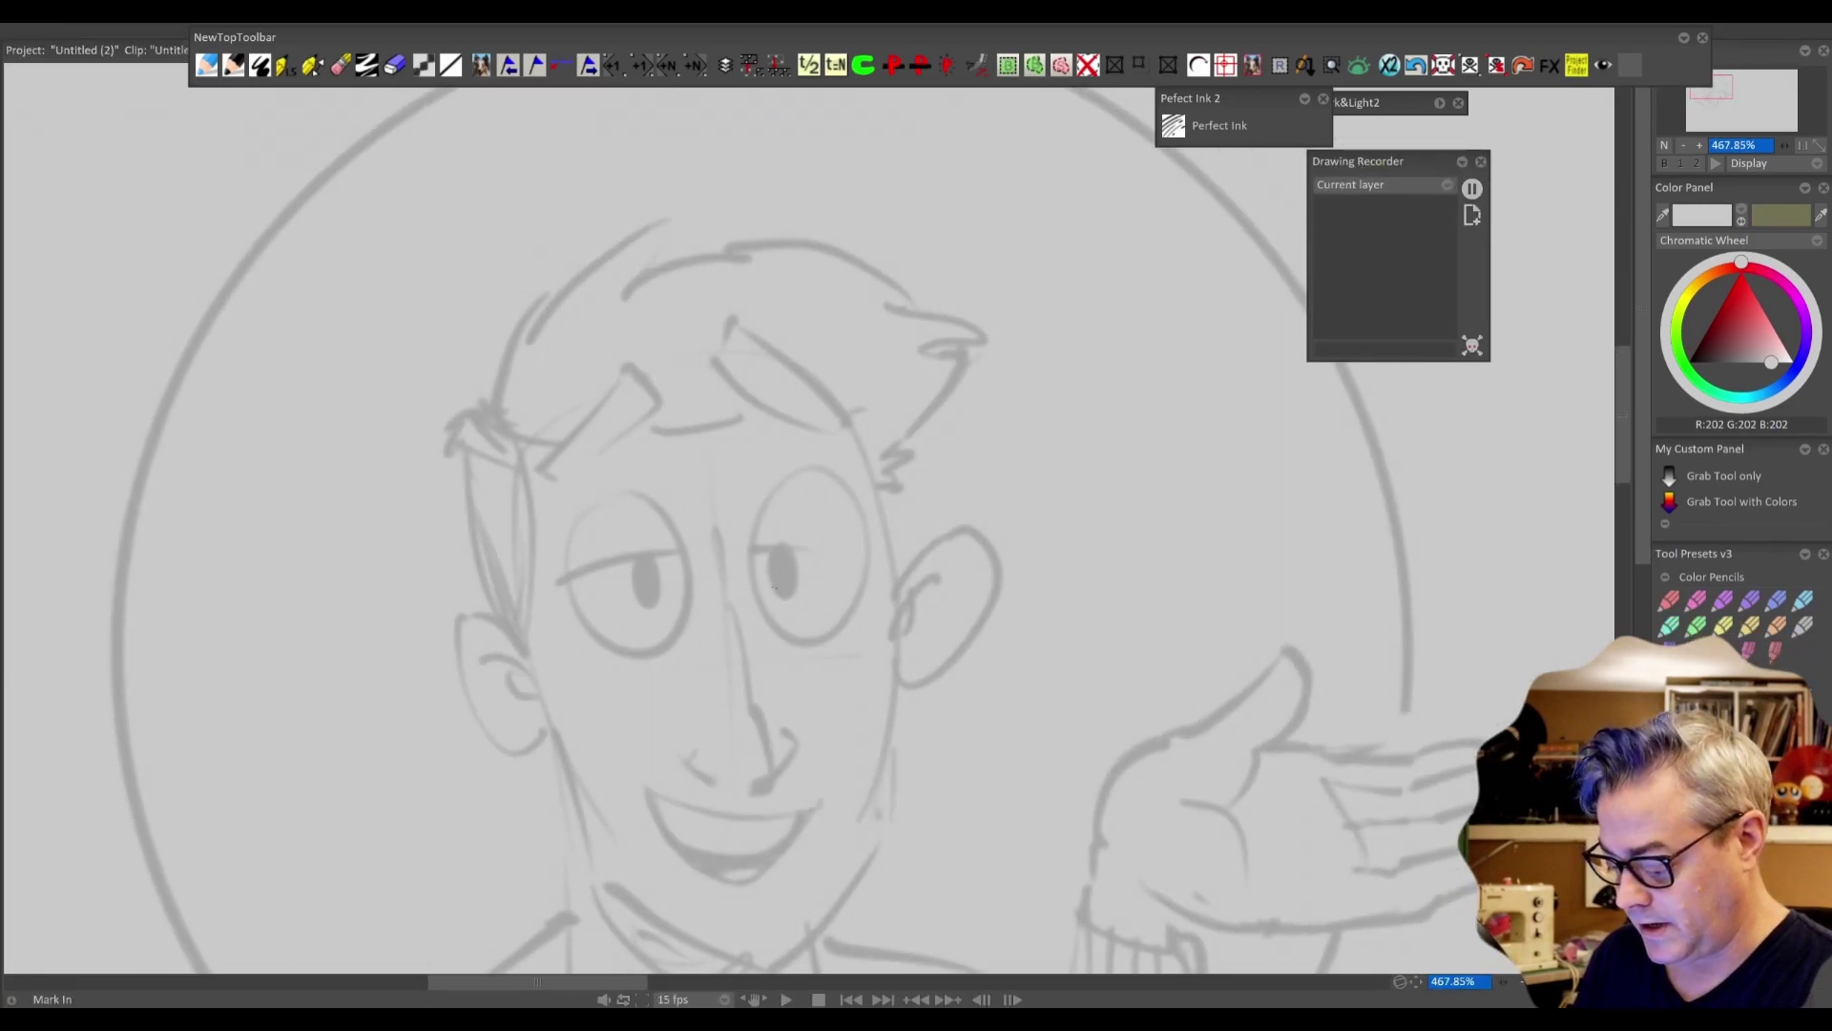
{"action": "scroll", "coordinate": [809, 534], "scroll_direction": "up", "scroll_amount": 3}
{"action": "mouse_move", "coordinate": [510, 474]}
{"action": "left_mouse_down"}
{"action": "mouse_move", "coordinate": [558, 695]}
{"action": "mouse_move", "coordinate": [506, 460]}
{"action": "mouse_move", "coordinate": [526, 474]}
{"action": "mouse_move", "coordinate": [558, 679]}
{"action": "mouse_move", "coordinate": [477, 523]}
{"action": "mouse_move", "coordinate": [625, 540]}
{"action": "left_mouse_up"}
{"action": "key", "text": "ctrl+z"}
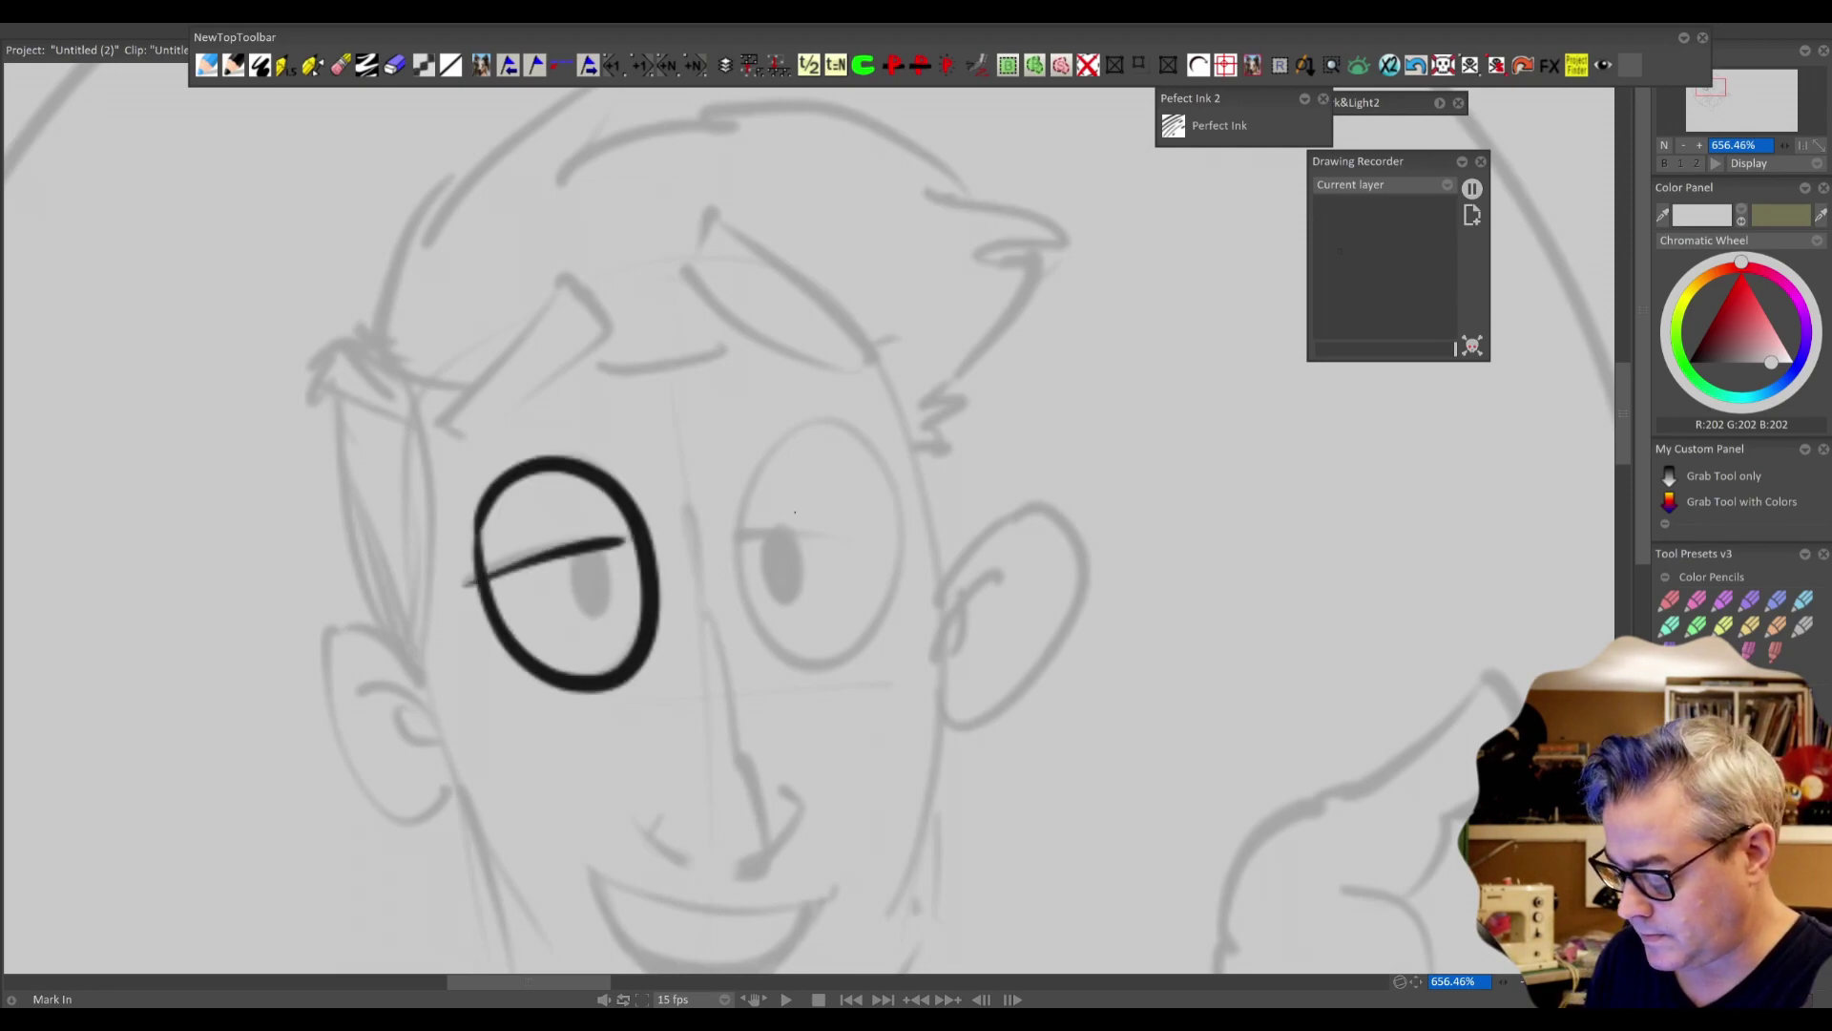
{"action": "mouse_move", "coordinate": [743, 477]}
{"action": "left_mouse_down"}
{"action": "mouse_move", "coordinate": [906, 611]}
{"action": "mouse_move", "coordinate": [740, 485]}
{"action": "mouse_move", "coordinate": [907, 527]}
{"action": "left_mouse_up"}
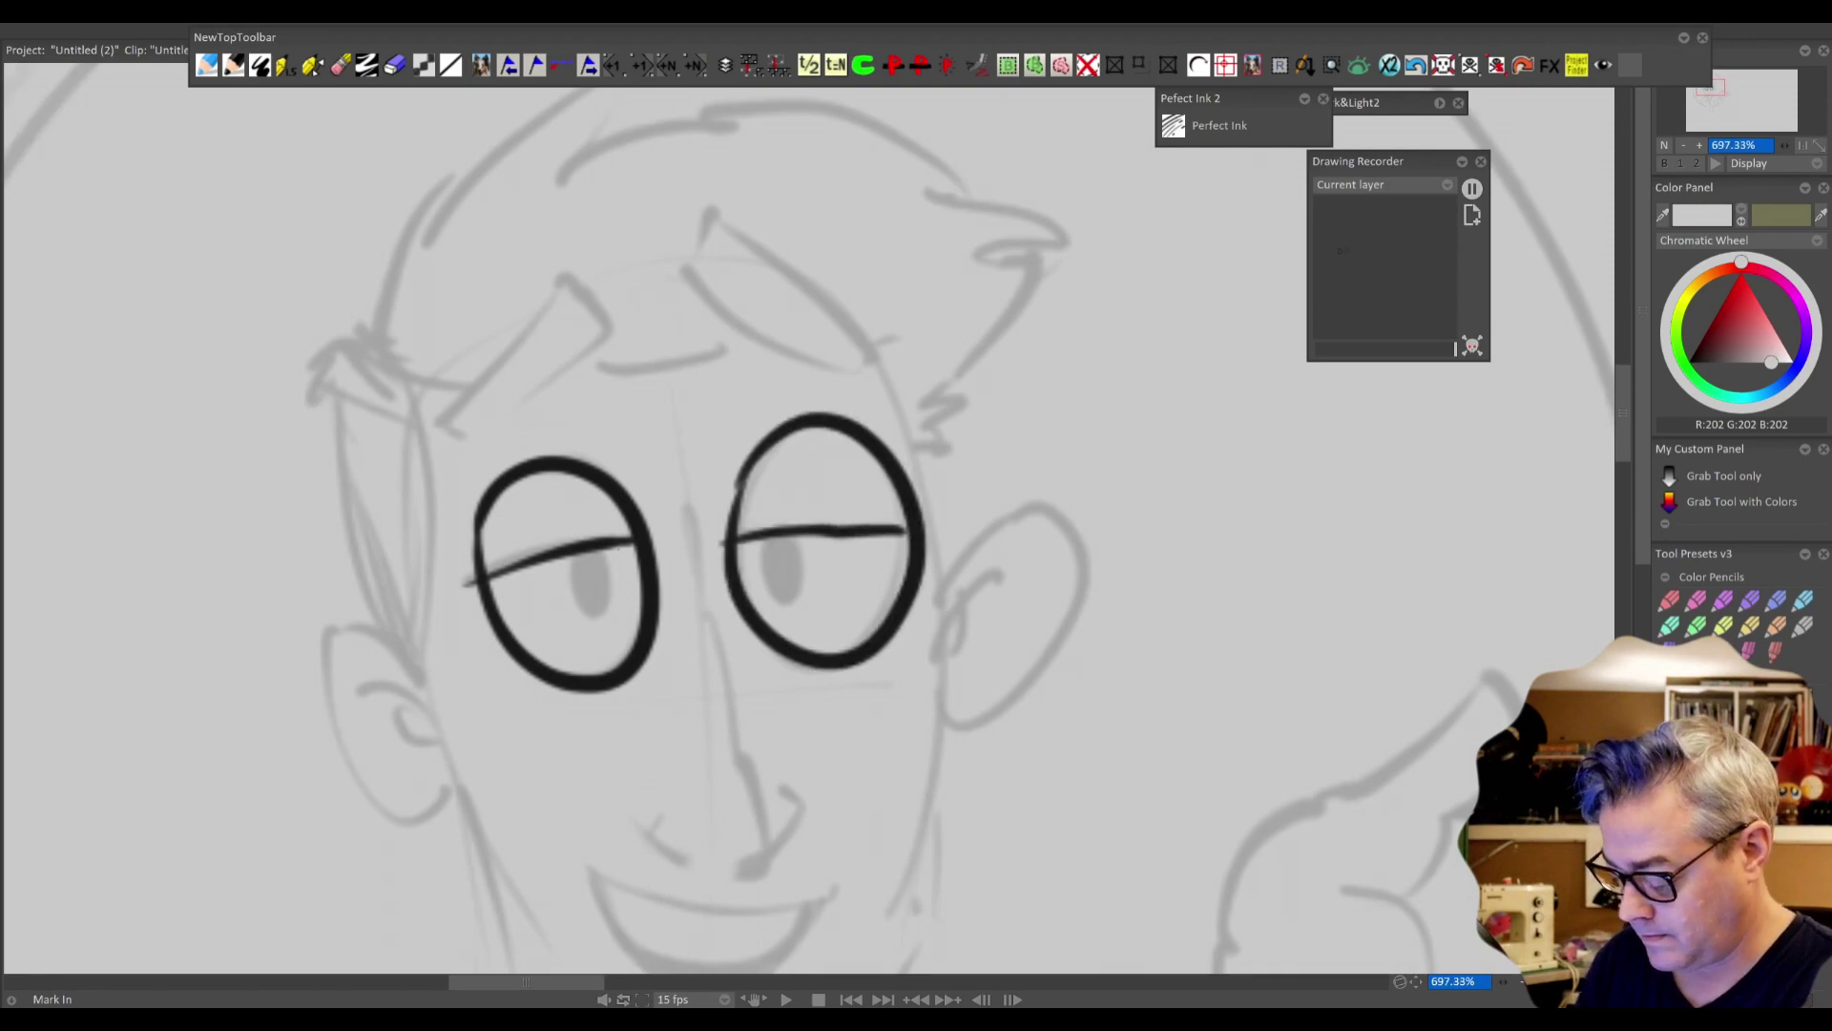
{"action": "scroll", "coordinate": [611, 558], "scroll_direction": "up", "scroll_amount": 1}
{"action": "left_click_drag", "start_coordinate": [594, 555], "coordinate": [587, 587]}
{"action": "mouse_move", "coordinate": [797, 539]}
{"action": "left_mouse_down"}
{"action": "mouse_move", "coordinate": [811, 606]}
{"action": "mouse_move", "coordinate": [799, 573]}
{"action": "mouse_move", "coordinate": [881, 327]}
{"action": "left_mouse_up"}
- Ink the nose's bridge line and rounded tip, undoing and redrawing strokes that miss the sketch
{"action": "mouse_move", "coordinate": [740, 267]}
{"action": "left_mouse_down"}
{"action": "mouse_move", "coordinate": [813, 658]}
{"action": "mouse_move", "coordinate": [708, 616]}
{"action": "mouse_move", "coordinate": [740, 572]}
{"action": "left_mouse_up"}
{"action": "mouse_move", "coordinate": [823, 656]}
{"action": "left_mouse_down"}
{"action": "mouse_move", "coordinate": [852, 570]}
{"action": "mouse_move", "coordinate": [957, 417]}
{"action": "left_mouse_up"}
{"action": "key", "text": "ctrl+z"}
{"action": "key", "text": "ctrl+z"}
{"action": "key", "text": "ctrl+z"}
{"action": "mouse_move", "coordinate": [852, 201]}
{"action": "left_mouse_down"}
{"action": "mouse_move", "coordinate": [911, 446]}
{"action": "mouse_move", "coordinate": [940, 426]}
{"action": "mouse_move", "coordinate": [949, 439]}
{"action": "mouse_move", "coordinate": [891, 495]}
{"action": "mouse_move", "coordinate": [799, 465]}
{"action": "mouse_move", "coordinate": [821, 435]}
{"action": "left_mouse_up"}
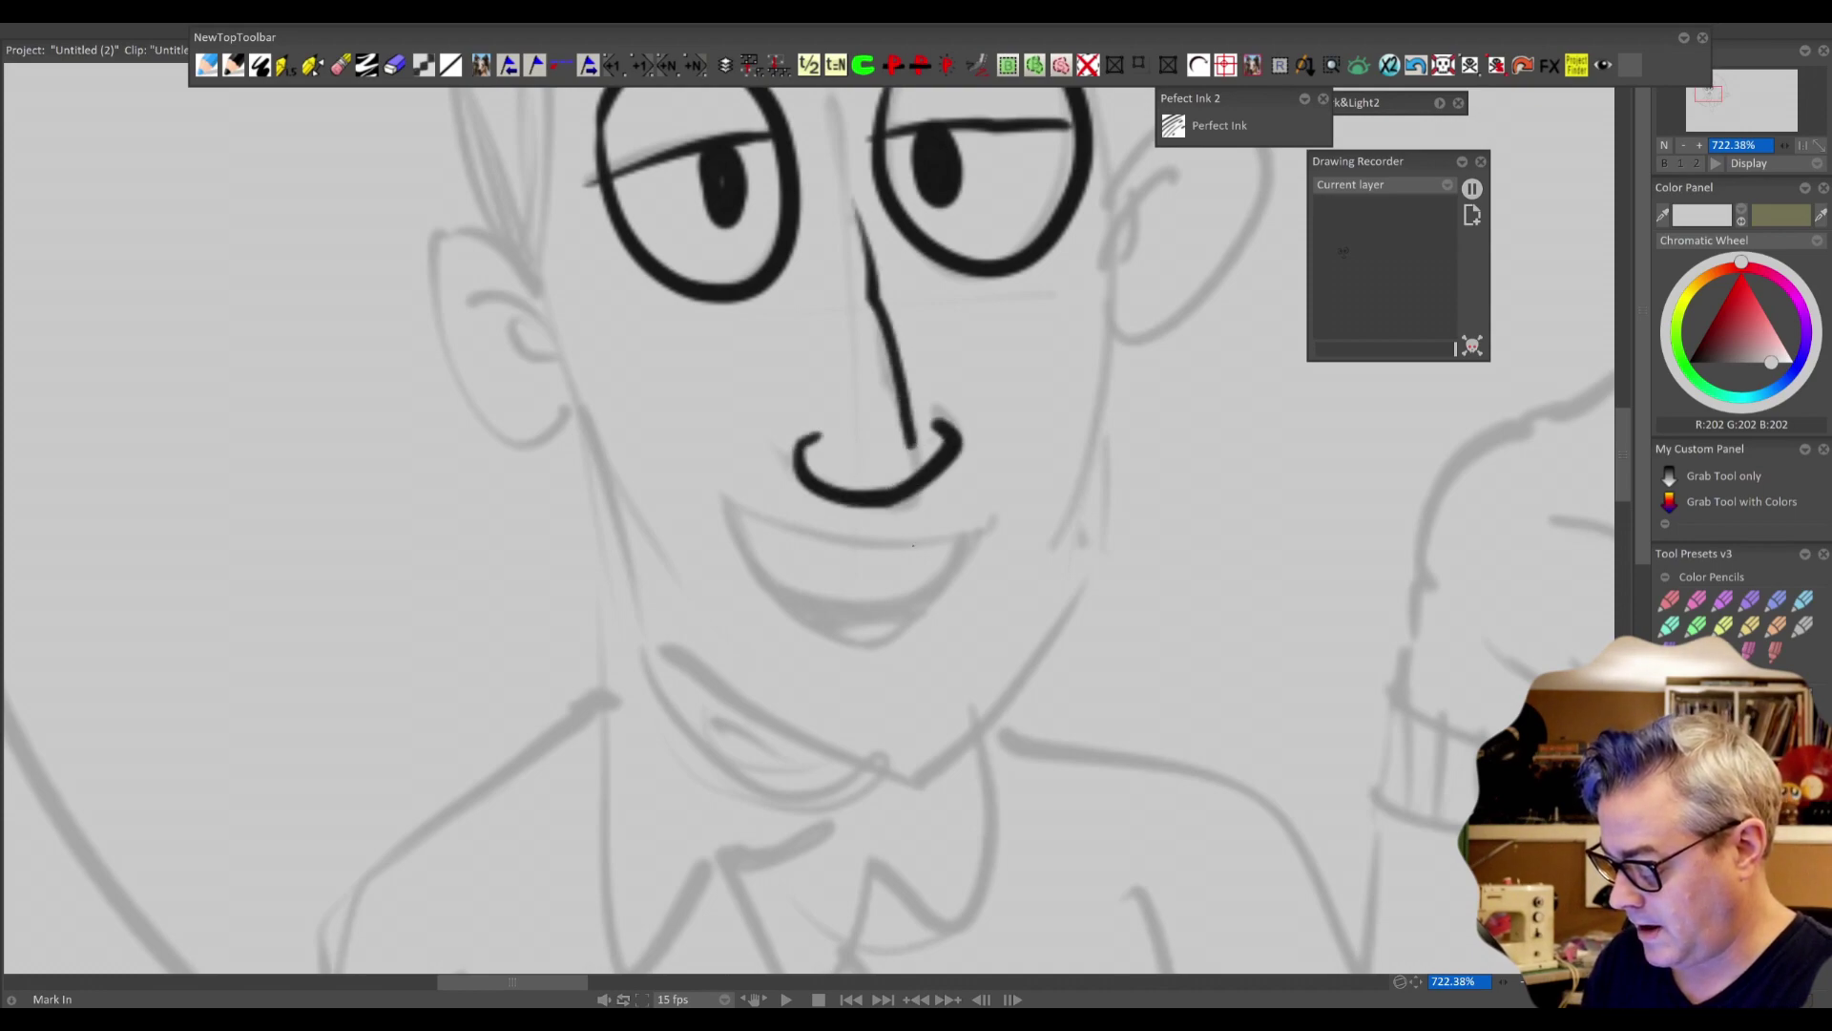
- Ink the smiling mouth with its upper teeth line, tongue and raised corner
{"action": "mouse_move", "coordinate": [1008, 513]}
{"action": "left_mouse_down"}
{"action": "mouse_move", "coordinate": [960, 540]}
{"action": "mouse_move", "coordinate": [715, 491]}
{"action": "mouse_move", "coordinate": [838, 652]}
{"action": "mouse_move", "coordinate": [903, 636]}
{"action": "mouse_move", "coordinate": [983, 541]}
{"action": "mouse_move", "coordinate": [912, 594]}
{"action": "mouse_move", "coordinate": [802, 589]}
{"action": "mouse_move", "coordinate": [728, 506]}
{"action": "left_mouse_up"}
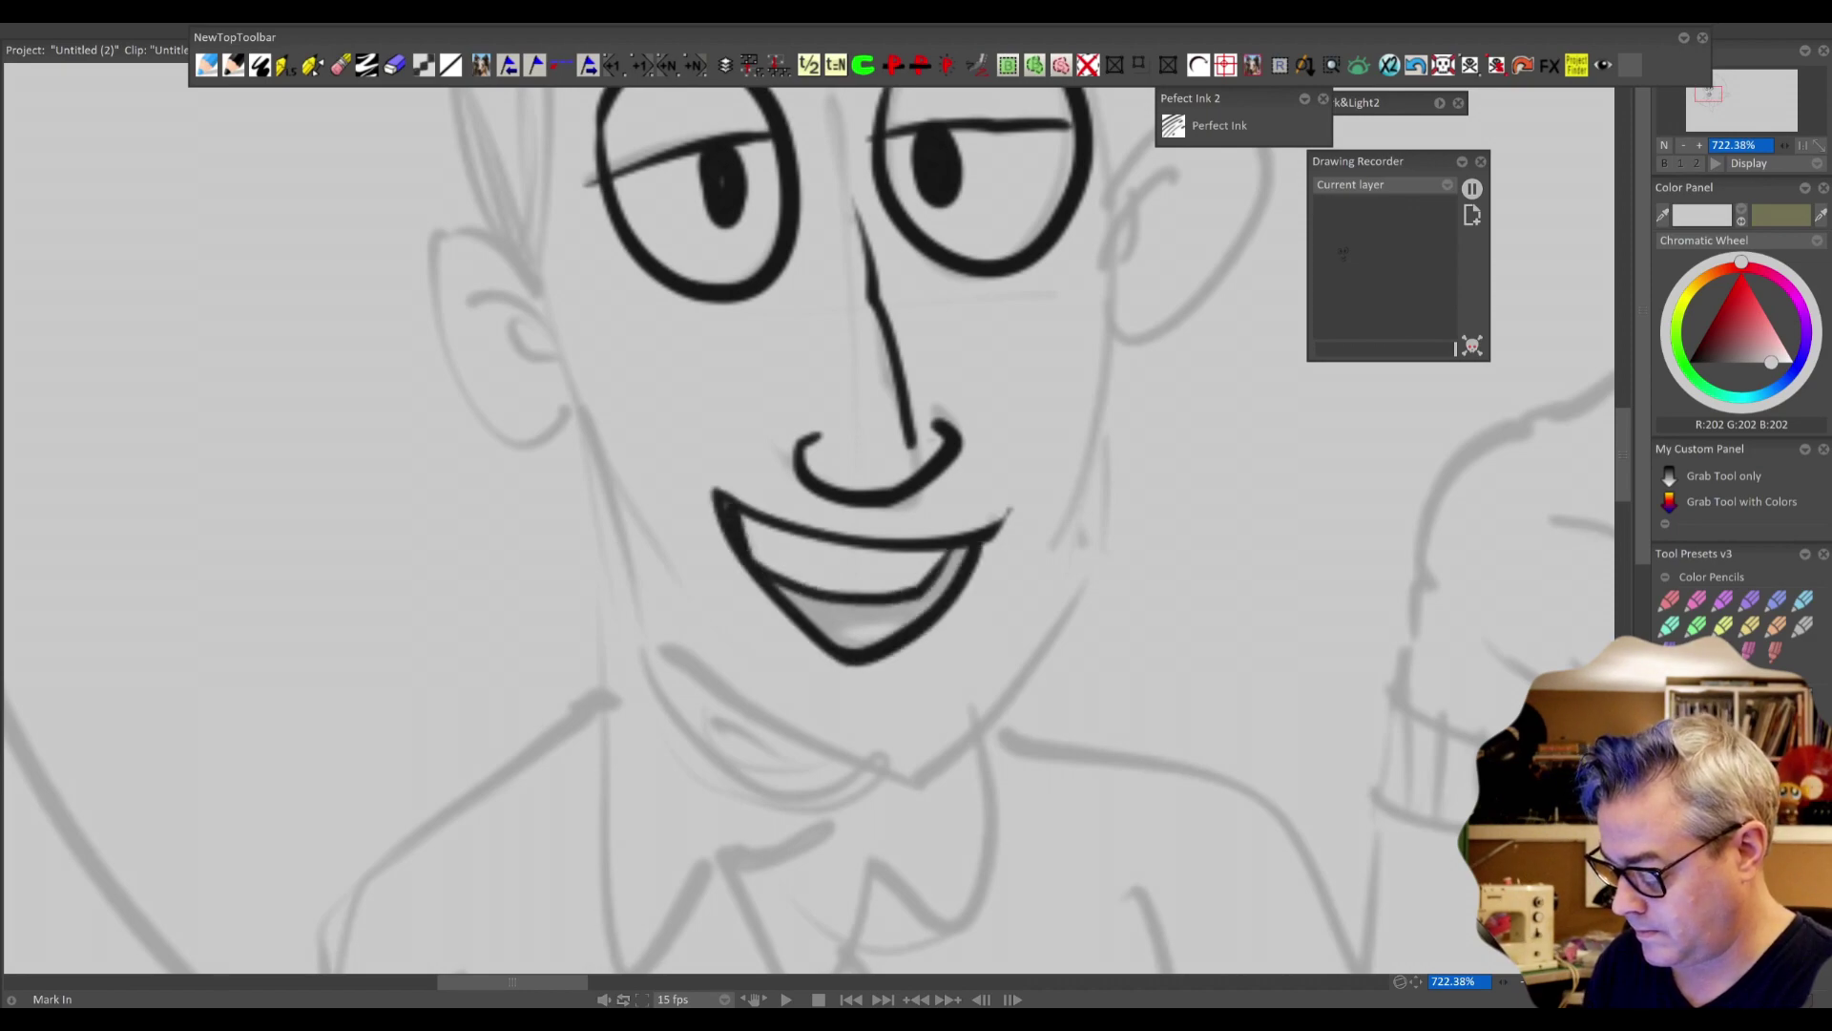
{"action": "left_click_drag", "start_coordinate": [823, 633], "coordinate": [897, 630]}
{"action": "left_click_drag", "start_coordinate": [1009, 532], "coordinate": [922, 550]}
{"action": "left_click_drag", "start_coordinate": [922, 550], "coordinate": [787, 736]}
- Ink the right-hand cheek line and continue the jaw around the chin to the left-hand ear
{"action": "mouse_move", "coordinate": [896, 225]}
{"action": "left_mouse_down"}
{"action": "mouse_move", "coordinate": [899, 429]}
{"action": "mouse_move", "coordinate": [922, 516]}
{"action": "mouse_move", "coordinate": [887, 764]}
{"action": "left_mouse_up"}
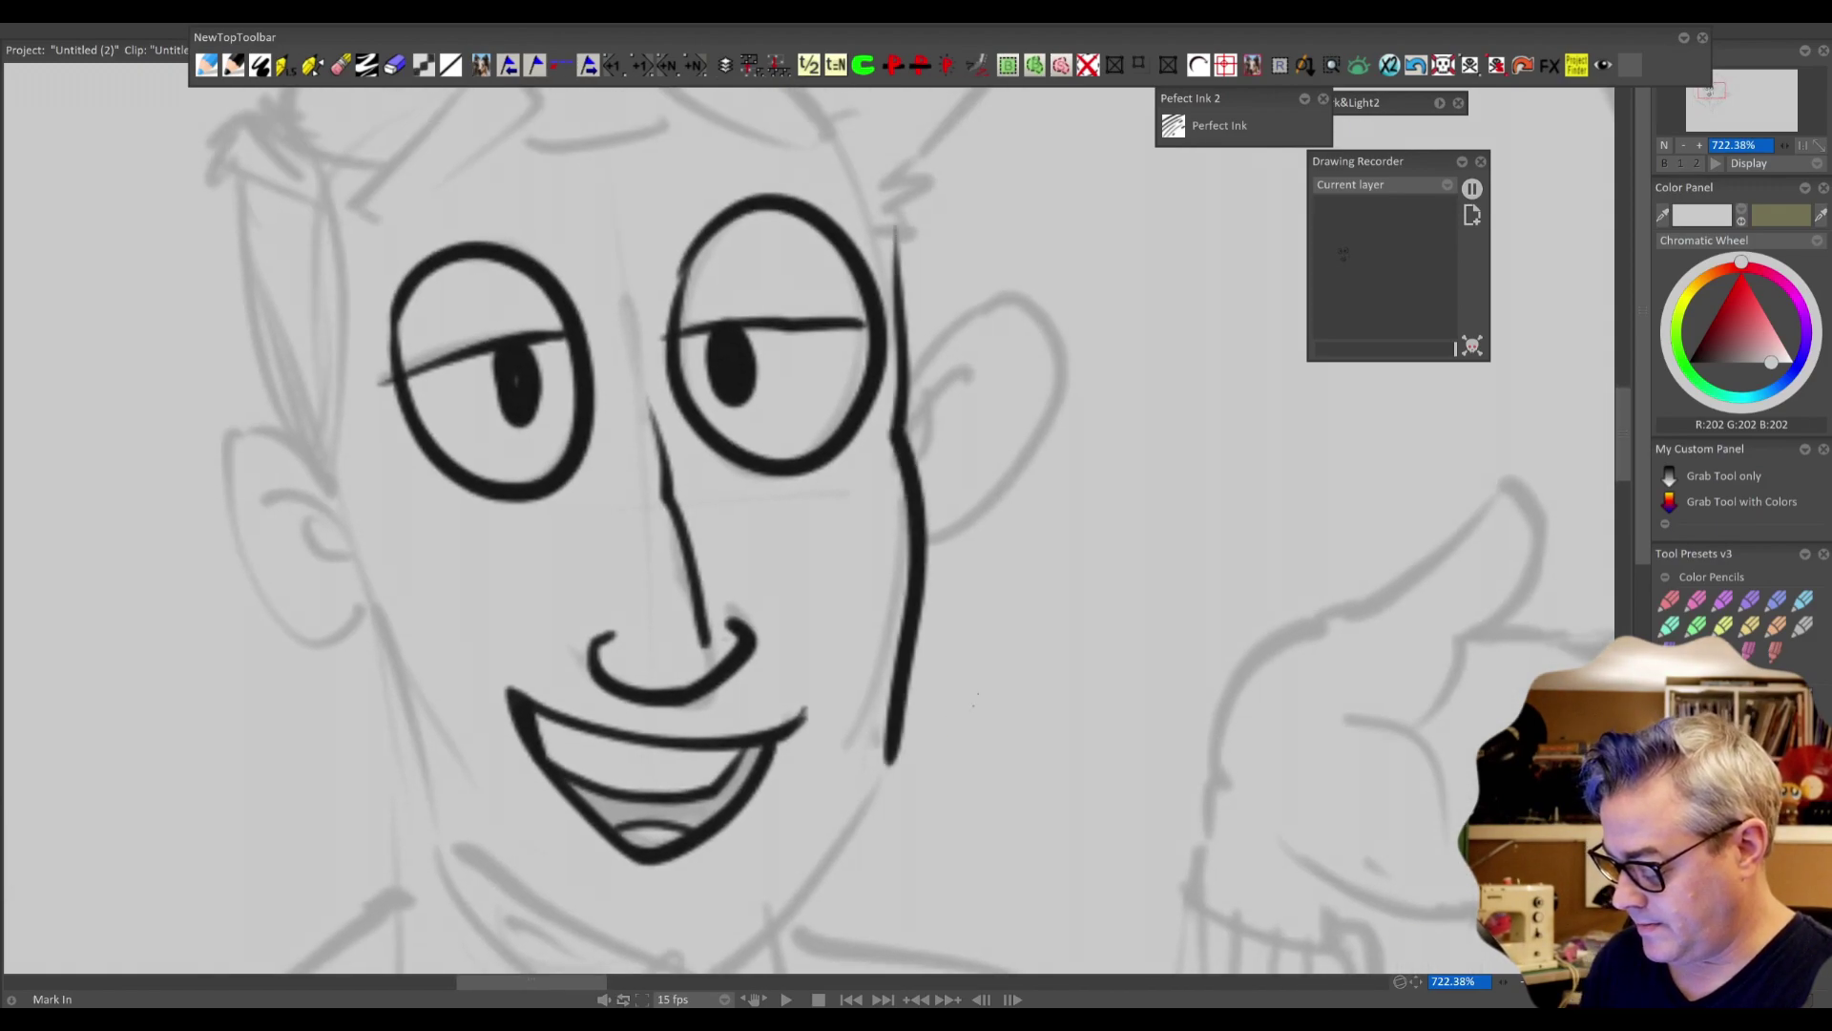
{"action": "left_click_drag", "start_coordinate": [971, 709], "coordinate": [1099, 465]}
{"action": "mouse_move", "coordinate": [1021, 523]}
{"action": "left_mouse_down"}
{"action": "mouse_move", "coordinate": [839, 733]}
{"action": "mouse_move", "coordinate": [577, 603]}
{"action": "mouse_move", "coordinate": [509, 401]}
{"action": "left_mouse_up"}
- Ink the left-hand ear with its inner fold and the temple line above it
{"action": "left_click_drag", "start_coordinate": [534, 401], "coordinate": [631, 599]}
{"action": "mouse_move", "coordinate": [565, 468]}
{"action": "left_mouse_down"}
{"action": "mouse_move", "coordinate": [448, 521]}
{"action": "mouse_move", "coordinate": [573, 600]}
{"action": "left_mouse_up"}
{"action": "mouse_move", "coordinate": [485, 468]}
{"action": "left_mouse_down"}
{"action": "mouse_move", "coordinate": [582, 536]}
{"action": "mouse_move", "coordinate": [553, 568]}
{"action": "mouse_move", "coordinate": [592, 571]}
{"action": "mouse_move", "coordinate": [608, 615]}
{"action": "left_mouse_up"}
{"action": "left_click_drag", "start_coordinate": [573, 382], "coordinate": [596, 602]}
{"action": "left_click_drag", "start_coordinate": [583, 554], "coordinate": [595, 668]}
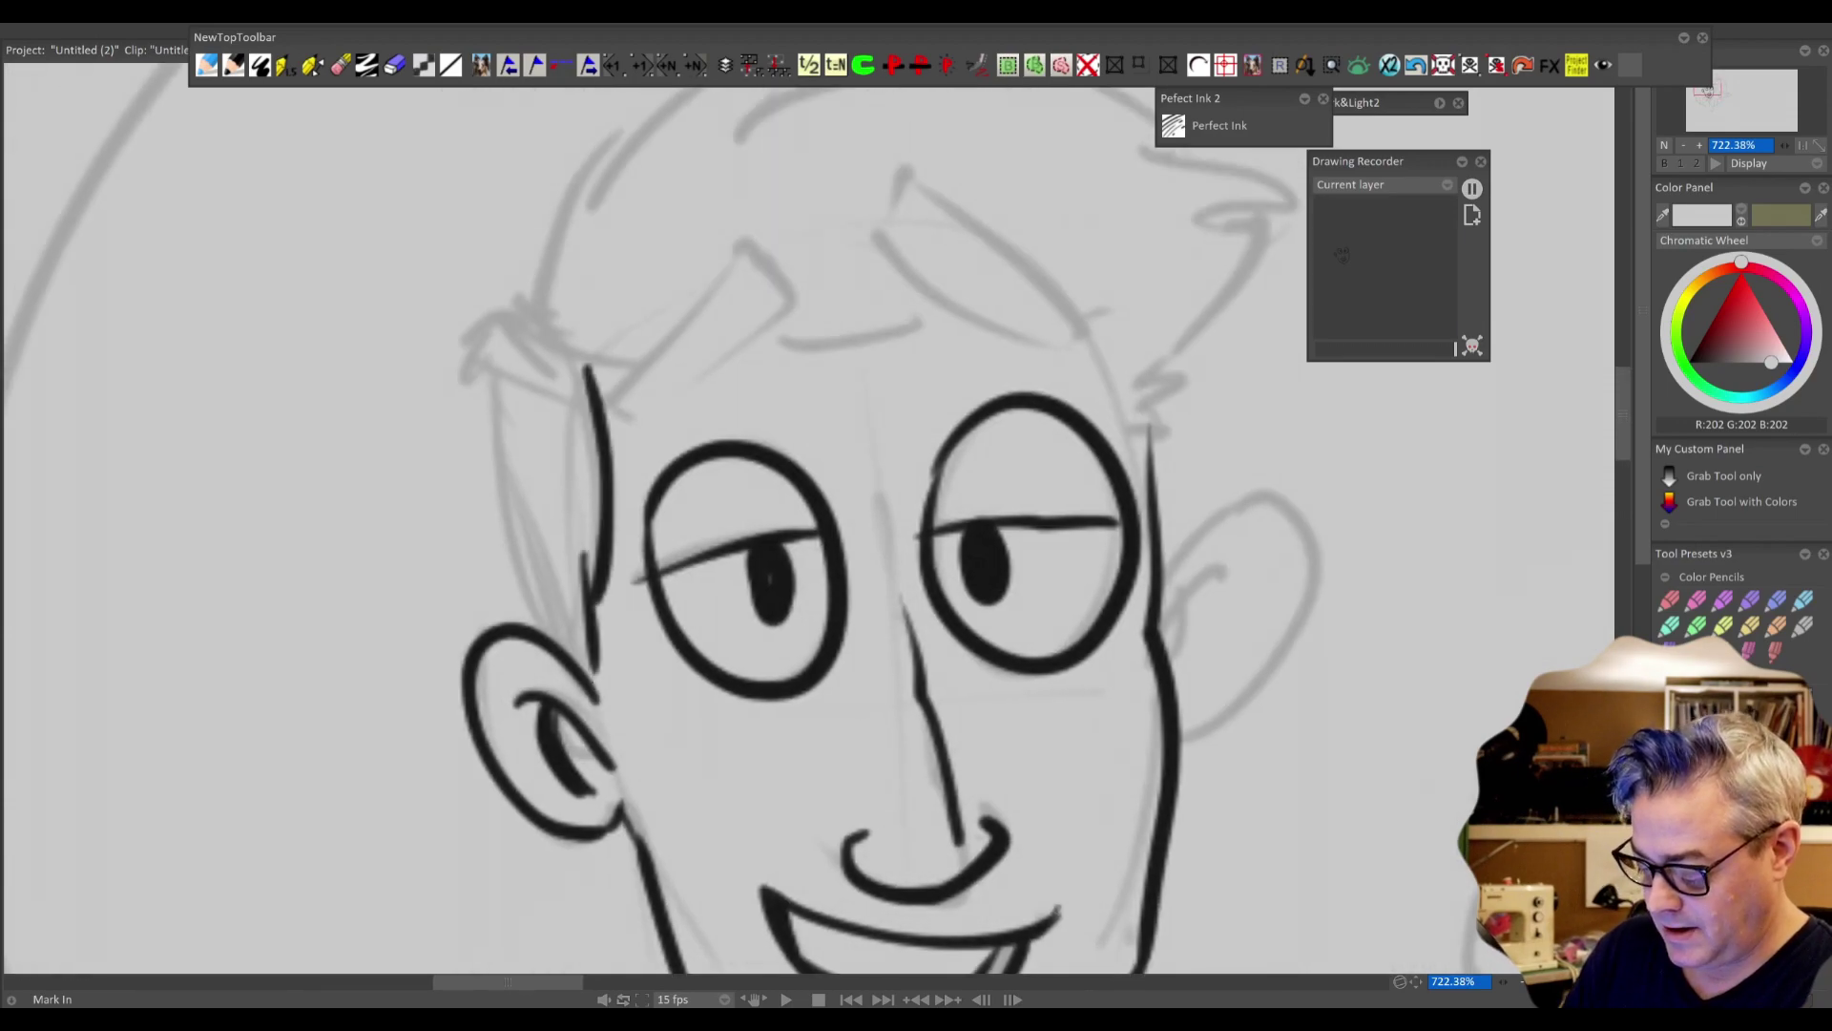
- Ink the hair strands on the left-hand side of the head above the ear
{"action": "mouse_move", "coordinate": [498, 307]}
{"action": "left_mouse_down"}
{"action": "mouse_move", "coordinate": [453, 409]}
{"action": "mouse_move", "coordinate": [473, 441]}
{"action": "left_mouse_up"}
{"action": "mouse_move", "coordinate": [482, 392]}
{"action": "left_mouse_down"}
{"action": "mouse_move", "coordinate": [529, 601]}
{"action": "mouse_move", "coordinate": [558, 642]}
{"action": "left_mouse_up"}
{"action": "left_click_drag", "start_coordinate": [520, 496], "coordinate": [581, 665]}
{"action": "left_click_drag", "start_coordinate": [568, 515], "coordinate": [599, 673]}
{"action": "left_click_drag", "start_coordinate": [628, 452], "coordinate": [638, 645]}
{"action": "left_click_drag", "start_coordinate": [496, 493], "coordinate": [598, 572]}
{"action": "left_click_drag", "start_coordinate": [523, 485], "coordinate": [603, 572]}
- Ink the top outline of the hair and the pointed tuft on its right-hand side
{"action": "mouse_move", "coordinate": [523, 485]}
{"action": "left_mouse_down"}
{"action": "mouse_move", "coordinate": [530, 501]}
{"action": "mouse_move", "coordinate": [615, 309]}
{"action": "left_mouse_up"}
{"action": "mouse_move", "coordinate": [599, 337]}
{"action": "left_mouse_down"}
{"action": "mouse_move", "coordinate": [577, 438]}
{"action": "mouse_move", "coordinate": [819, 207]}
{"action": "mouse_move", "coordinate": [702, 343]}
{"action": "left_mouse_up"}
{"action": "left_click_drag", "start_coordinate": [754, 282], "coordinate": [1307, 375]}
{"action": "left_click_drag", "start_coordinate": [1172, 378], "coordinate": [1336, 394]}
{"action": "mouse_move", "coordinate": [1217, 412]}
{"action": "left_mouse_down"}
{"action": "mouse_move", "coordinate": [1346, 417]}
{"action": "mouse_move", "coordinate": [1151, 620]}
{"action": "left_mouse_up"}
- Ink both raised eyebrows and the small fringe of hair on the forehead
{"action": "mouse_move", "coordinate": [740, 487]}
{"action": "left_mouse_down"}
{"action": "mouse_move", "coordinate": [634, 584]}
{"action": "mouse_move", "coordinate": [807, 511]}
{"action": "mouse_move", "coordinate": [658, 628]}
{"action": "mouse_move", "coordinate": [635, 587]}
{"action": "left_mouse_up"}
{"action": "mouse_move", "coordinate": [1105, 531]}
{"action": "left_mouse_down"}
{"action": "mouse_move", "coordinate": [983, 416]}
{"action": "mouse_move", "coordinate": [902, 456]}
{"action": "mouse_move", "coordinate": [1074, 563]}
{"action": "mouse_move", "coordinate": [1095, 536]}
{"action": "mouse_move", "coordinate": [1153, 625]}
{"action": "left_mouse_up"}
{"action": "left_click_drag", "start_coordinate": [796, 549], "coordinate": [951, 524]}
{"action": "mouse_move", "coordinate": [596, 565]}
{"action": "left_mouse_down"}
{"action": "mouse_move", "coordinate": [655, 571]}
{"action": "mouse_move", "coordinate": [559, 454]}
{"action": "left_mouse_up"}
- Ink the neckline, both points of the shirt collar and the tie knot
{"action": "scroll", "coordinate": [809, 529], "scroll_direction": "down", "scroll_amount": 4}
{"action": "scroll", "coordinate": [810, 530], "scroll_direction": "up", "scroll_amount": 3}
{"action": "mouse_move", "coordinate": [667, 358]}
{"action": "left_mouse_down"}
{"action": "mouse_move", "coordinate": [716, 549]}
{"action": "mouse_move", "coordinate": [836, 601]}
{"action": "mouse_move", "coordinate": [880, 552]}
{"action": "left_mouse_up"}
{"action": "mouse_move", "coordinate": [787, 603]}
{"action": "left_mouse_down"}
{"action": "mouse_move", "coordinate": [818, 612]}
{"action": "mouse_move", "coordinate": [693, 700]}
{"action": "mouse_move", "coordinate": [693, 477]}
{"action": "left_mouse_up"}
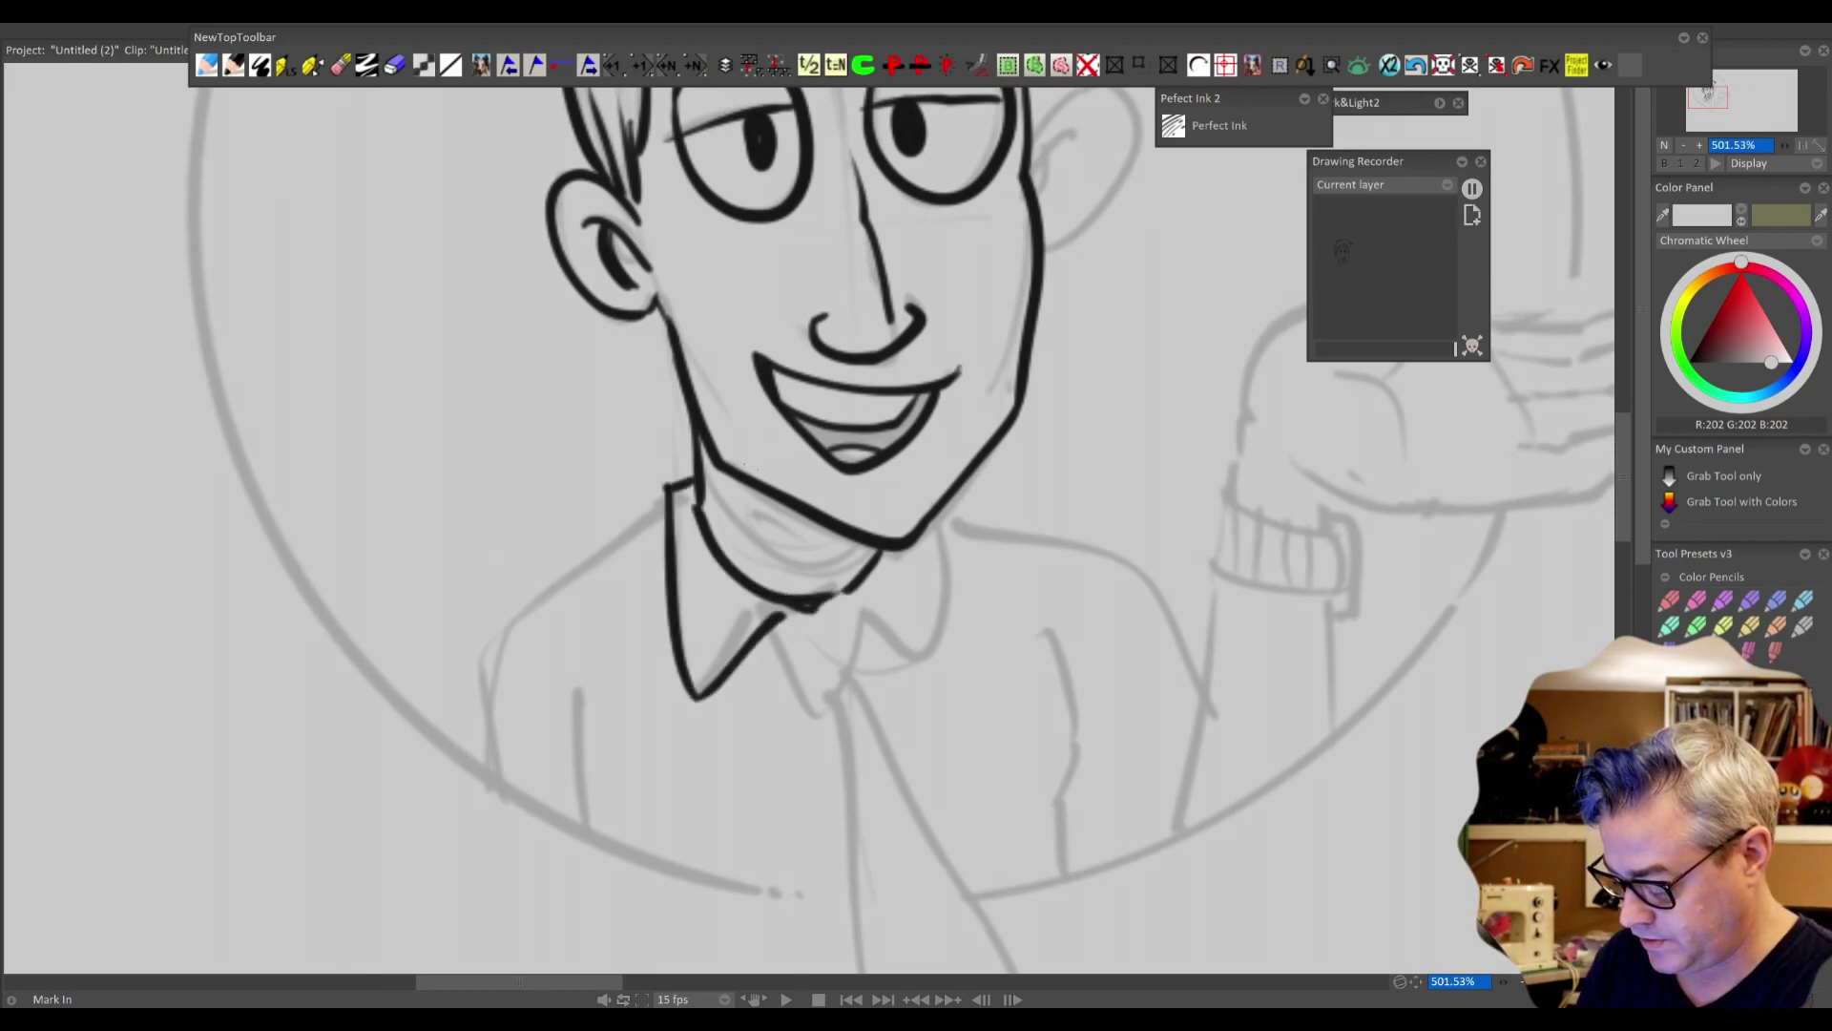
{"action": "mouse_move", "coordinate": [831, 615]}
{"action": "left_mouse_down"}
{"action": "mouse_move", "coordinate": [945, 680]}
{"action": "mouse_move", "coordinate": [936, 520]}
{"action": "mouse_move", "coordinate": [770, 630]}
{"action": "mouse_move", "coordinate": [816, 722]}
{"action": "mouse_move", "coordinate": [861, 638]}
{"action": "left_mouse_up"}
{"action": "scroll", "coordinate": [900, 530], "scroll_direction": "down", "scroll_amount": 5}
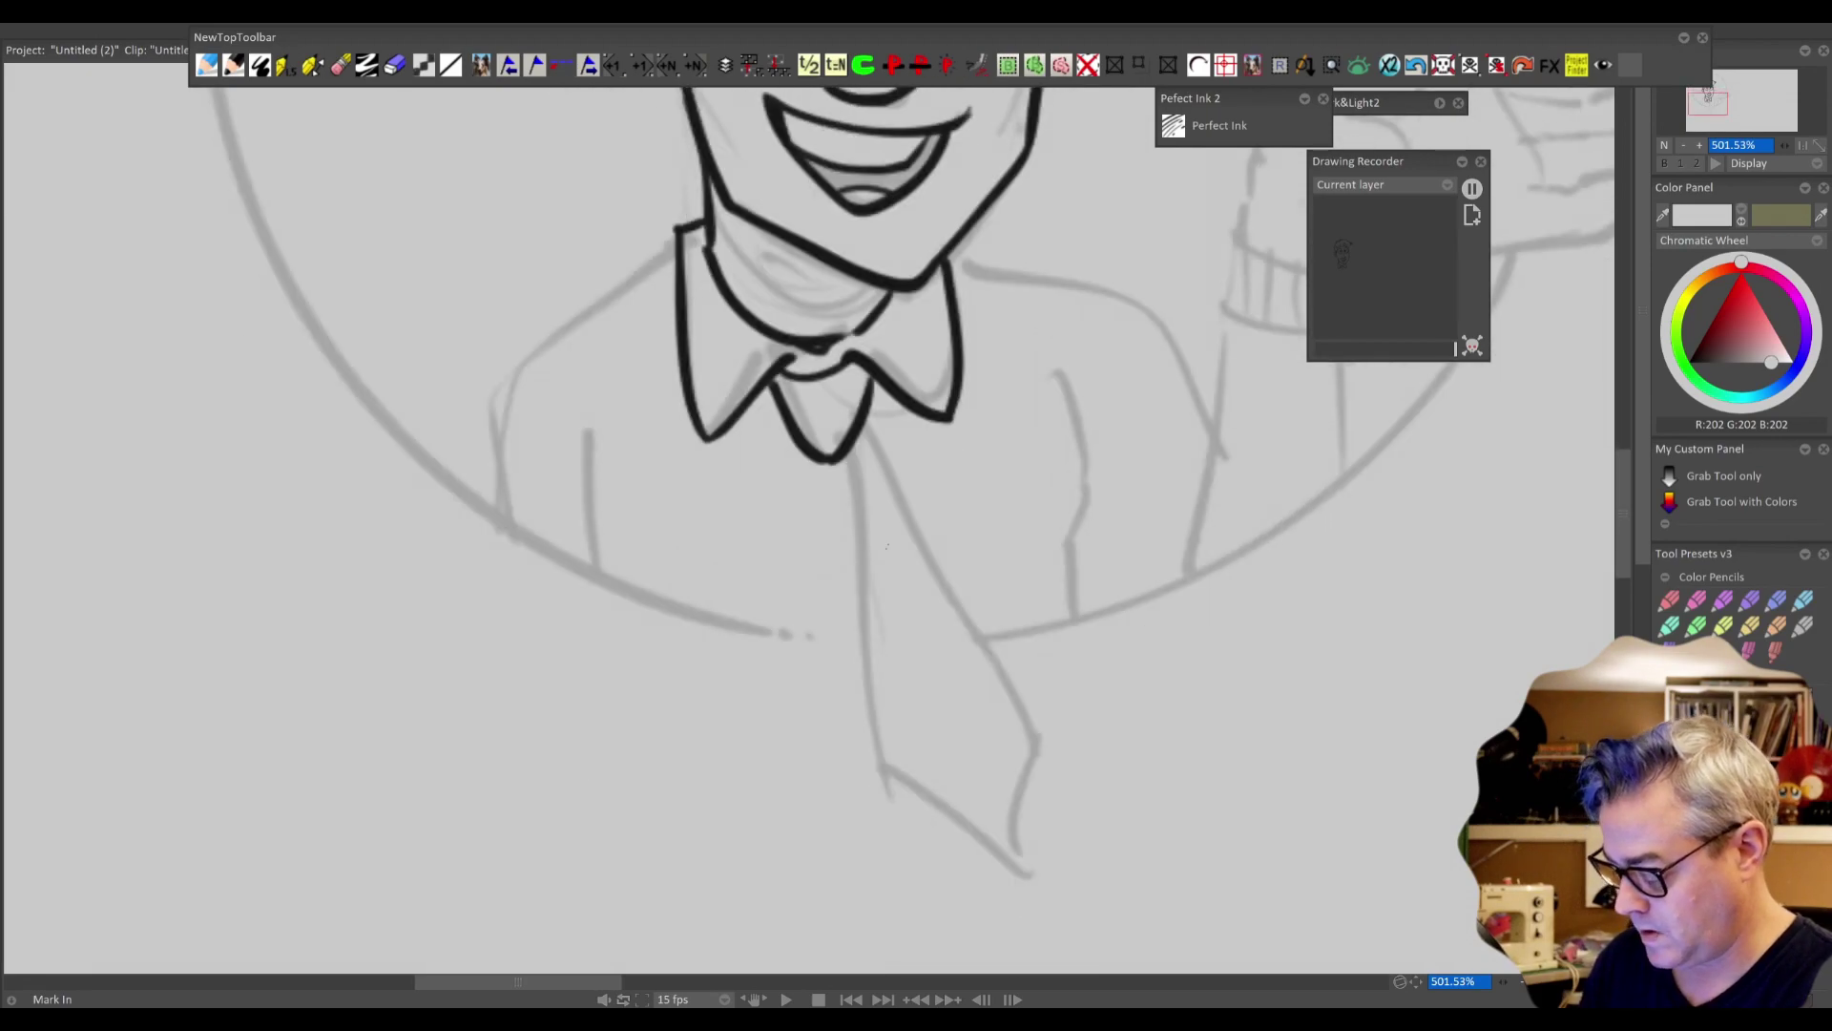
- Ink the hanging tie down to its pointed end, redrawing its lower right-hand edge until it fits
{"action": "mouse_move", "coordinate": [799, 350]}
{"action": "left_mouse_down"}
{"action": "mouse_move", "coordinate": [788, 458]}
{"action": "mouse_move", "coordinate": [816, 679]}
{"action": "mouse_move", "coordinate": [871, 572]}
{"action": "mouse_move", "coordinate": [921, 649]}
{"action": "left_mouse_up"}
{"action": "mouse_move", "coordinate": [812, 678]}
{"action": "left_mouse_down"}
{"action": "mouse_move", "coordinate": [831, 718]}
{"action": "mouse_move", "coordinate": [950, 807]}
{"action": "left_mouse_up"}
{"action": "left_click_drag", "start_coordinate": [928, 647], "coordinate": [949, 807]}
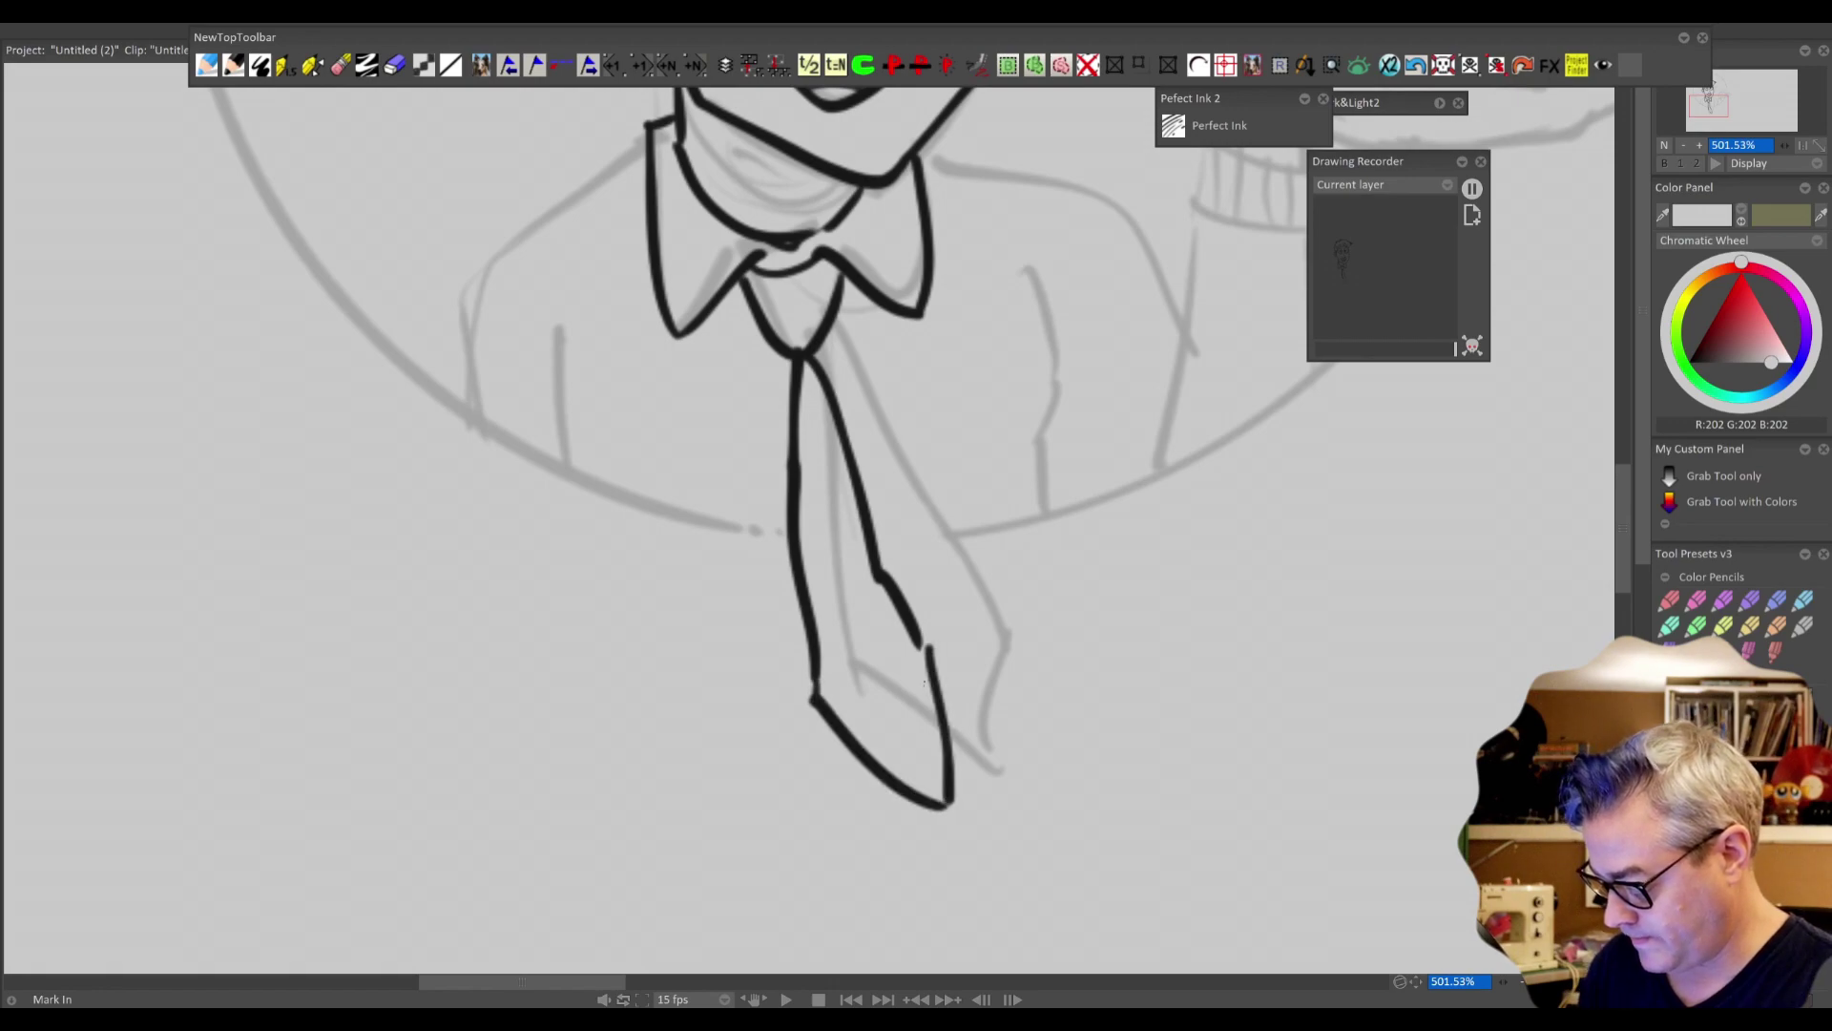
{"action": "key", "text": "ctrl+z"}
{"action": "mouse_move", "coordinate": [926, 645]}
{"action": "left_mouse_down"}
{"action": "mouse_move", "coordinate": [955, 709]}
{"action": "mouse_move", "coordinate": [949, 807]}
{"action": "left_mouse_up"}
{"action": "key", "text": "ctrl+z"}
{"action": "mouse_move", "coordinate": [915, 638]}
{"action": "left_mouse_down"}
{"action": "mouse_move", "coordinate": [956, 726]}
{"action": "mouse_move", "coordinate": [944, 805]}
{"action": "left_mouse_up"}
- Ink both shoulders and the inner arm lines down to the circle's edge
{"action": "left_click_drag", "start_coordinate": [571, 328], "coordinate": [619, 569]}
{"action": "mouse_move", "coordinate": [679, 218]}
{"action": "left_mouse_down"}
{"action": "mouse_move", "coordinate": [511, 348]}
{"action": "mouse_move", "coordinate": [506, 506]}
{"action": "left_mouse_up"}
{"action": "left_click_drag", "start_coordinate": [1051, 264], "coordinate": [862, 360]}
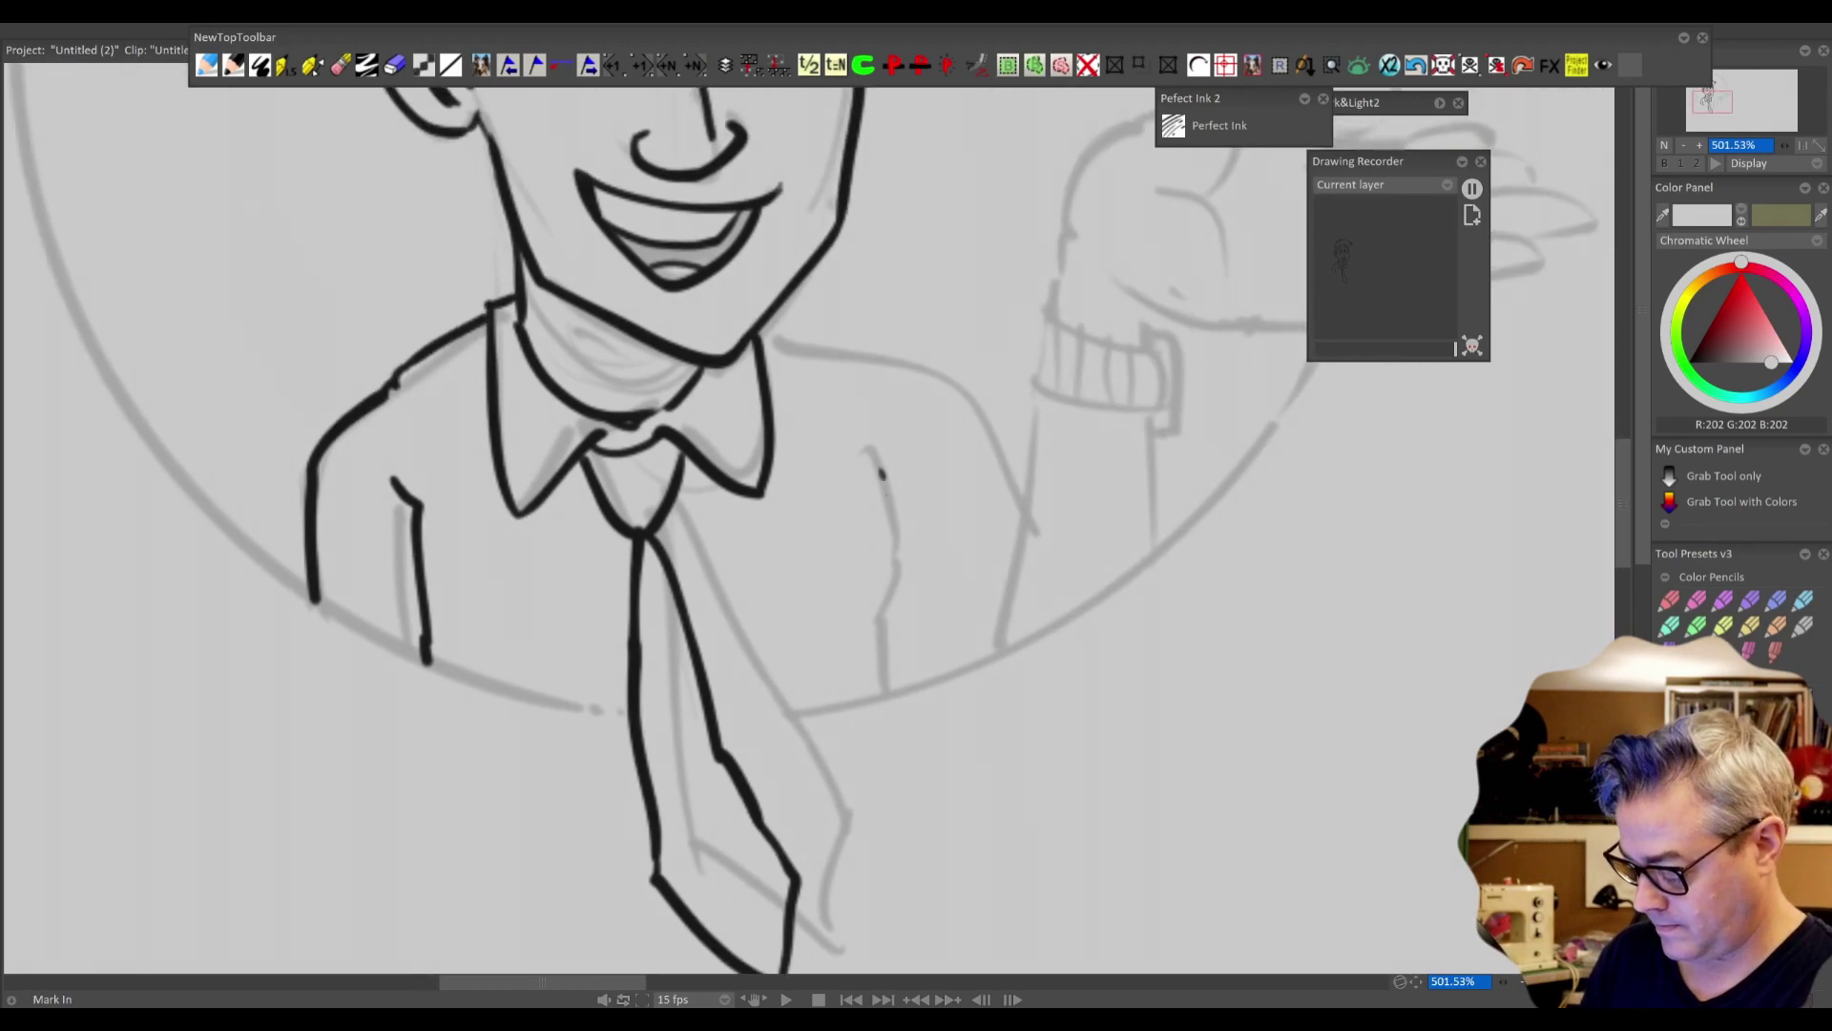
{"action": "left_click_drag", "start_coordinate": [880, 473], "coordinate": [877, 694]}
{"action": "mouse_move", "coordinate": [759, 337]}
{"action": "left_mouse_down"}
{"action": "mouse_move", "coordinate": [897, 366]}
{"action": "mouse_move", "coordinate": [991, 484]}
{"action": "mouse_move", "coordinate": [1002, 564]}
{"action": "left_mouse_up"}
- Ink both edges of the raised forearm and its ribbed cuff with the flap at its side
{"action": "left_click_drag", "start_coordinate": [811, 524], "coordinate": [587, 620]}
{"action": "left_click_drag", "start_coordinate": [764, 747], "coordinate": [818, 479]}
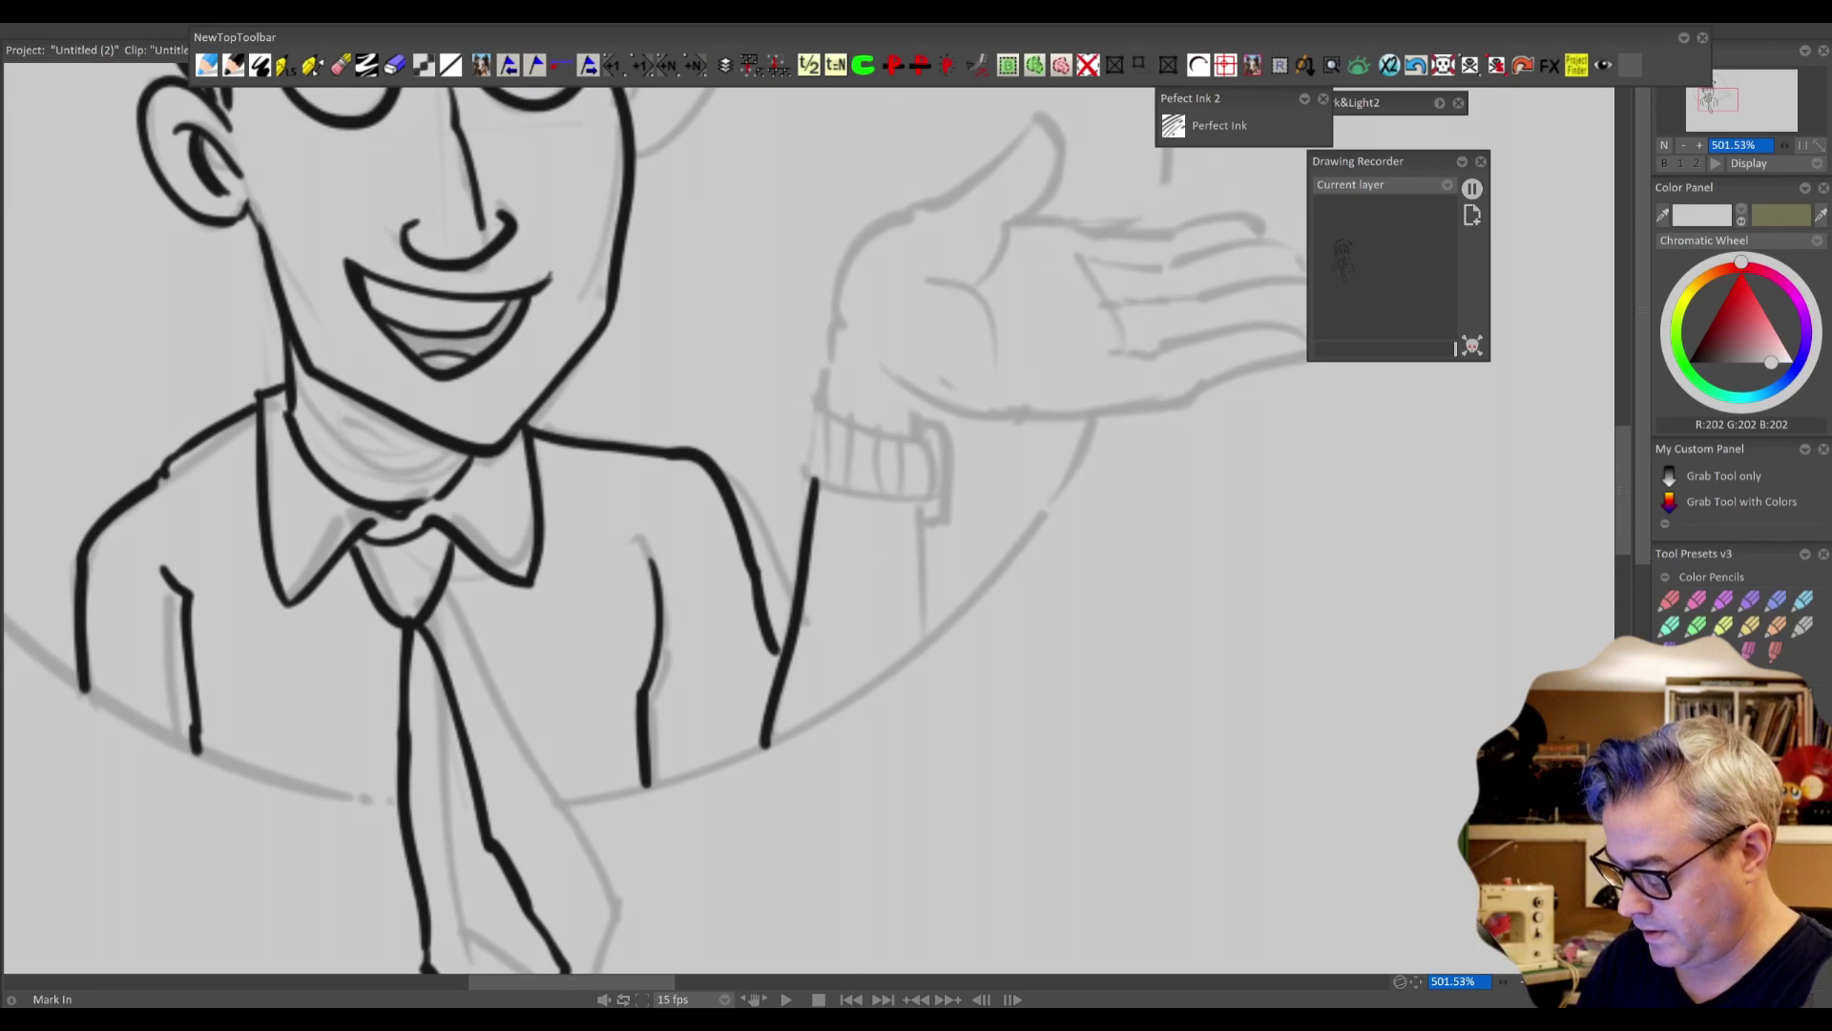
{"action": "mouse_move", "coordinate": [931, 652]}
{"action": "left_mouse_down"}
{"action": "mouse_move", "coordinate": [914, 492]}
{"action": "mouse_move", "coordinate": [754, 635]}
{"action": "left_mouse_up"}
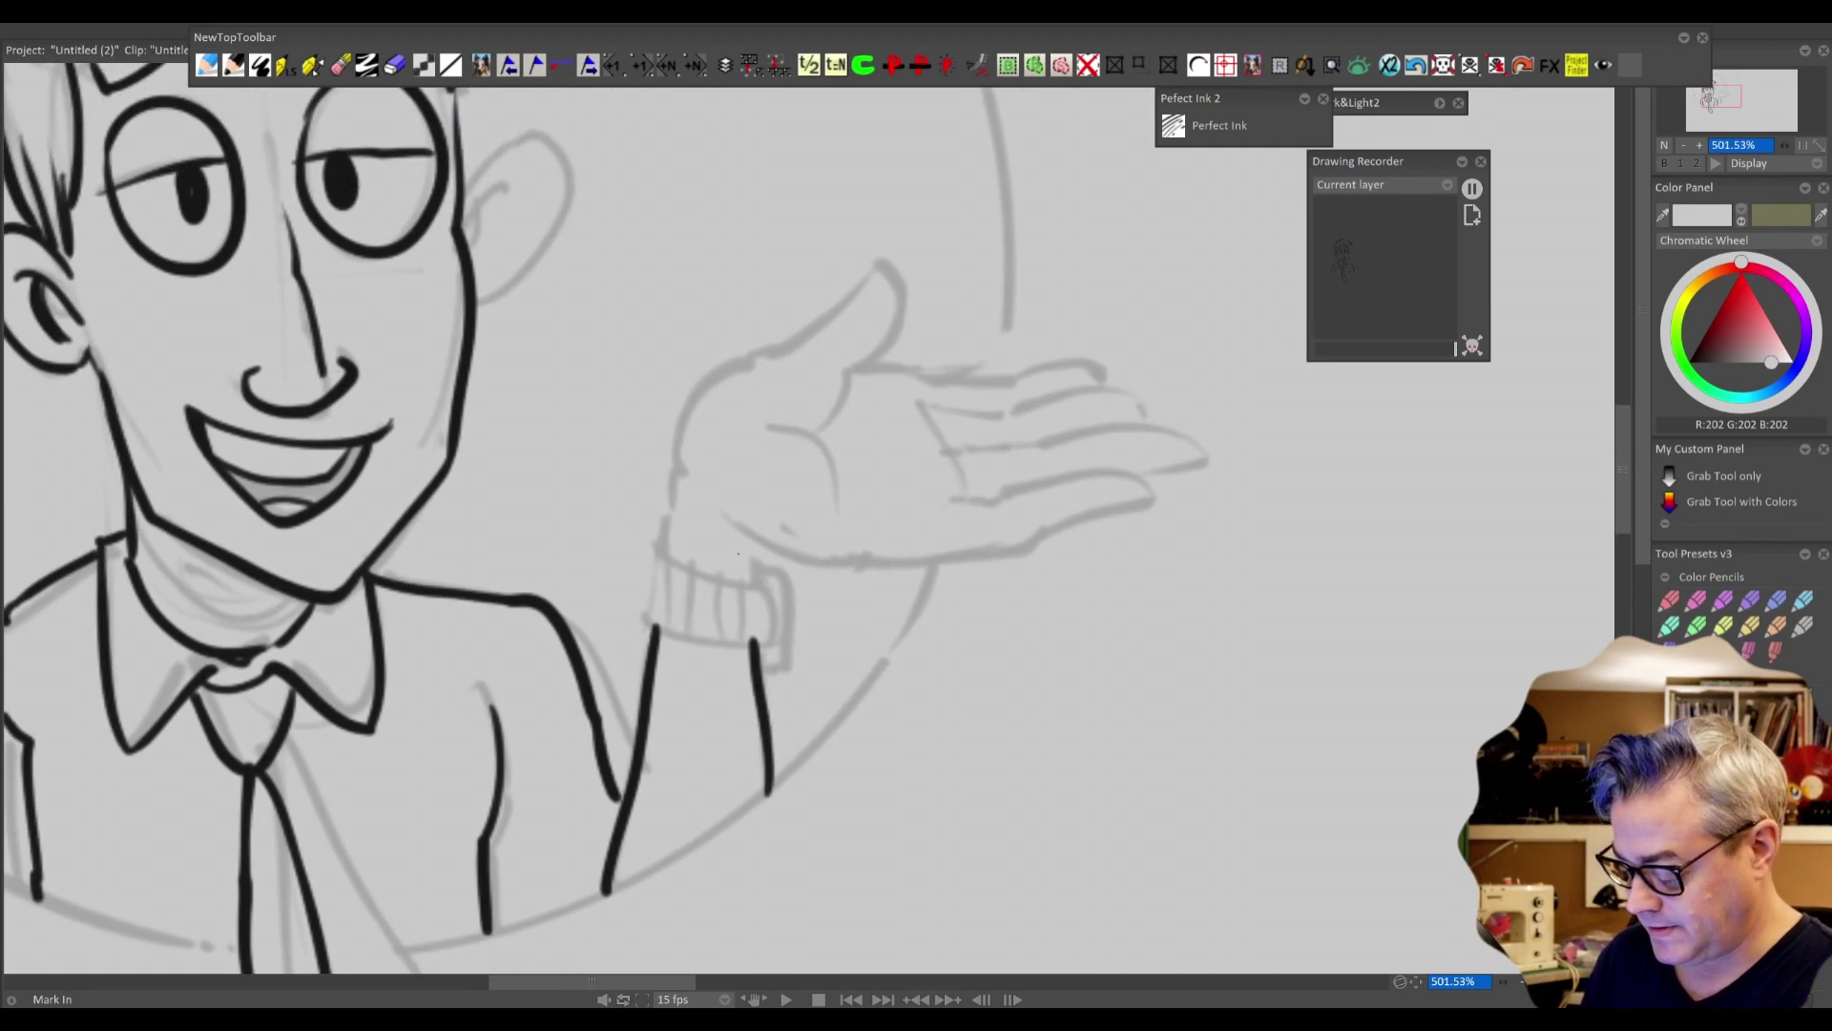
{"action": "scroll", "coordinate": [737, 553], "scroll_direction": "up", "scroll_amount": 3}
{"action": "mouse_move", "coordinate": [870, 382]}
{"action": "left_mouse_down"}
{"action": "mouse_move", "coordinate": [704, 329]}
{"action": "mouse_move", "coordinate": [683, 431]}
{"action": "mouse_move", "coordinate": [685, 458]}
{"action": "mouse_move", "coordinate": [849, 497]}
{"action": "left_mouse_up"}
{"action": "left_click_drag", "start_coordinate": [722, 343], "coordinate": [716, 456]}
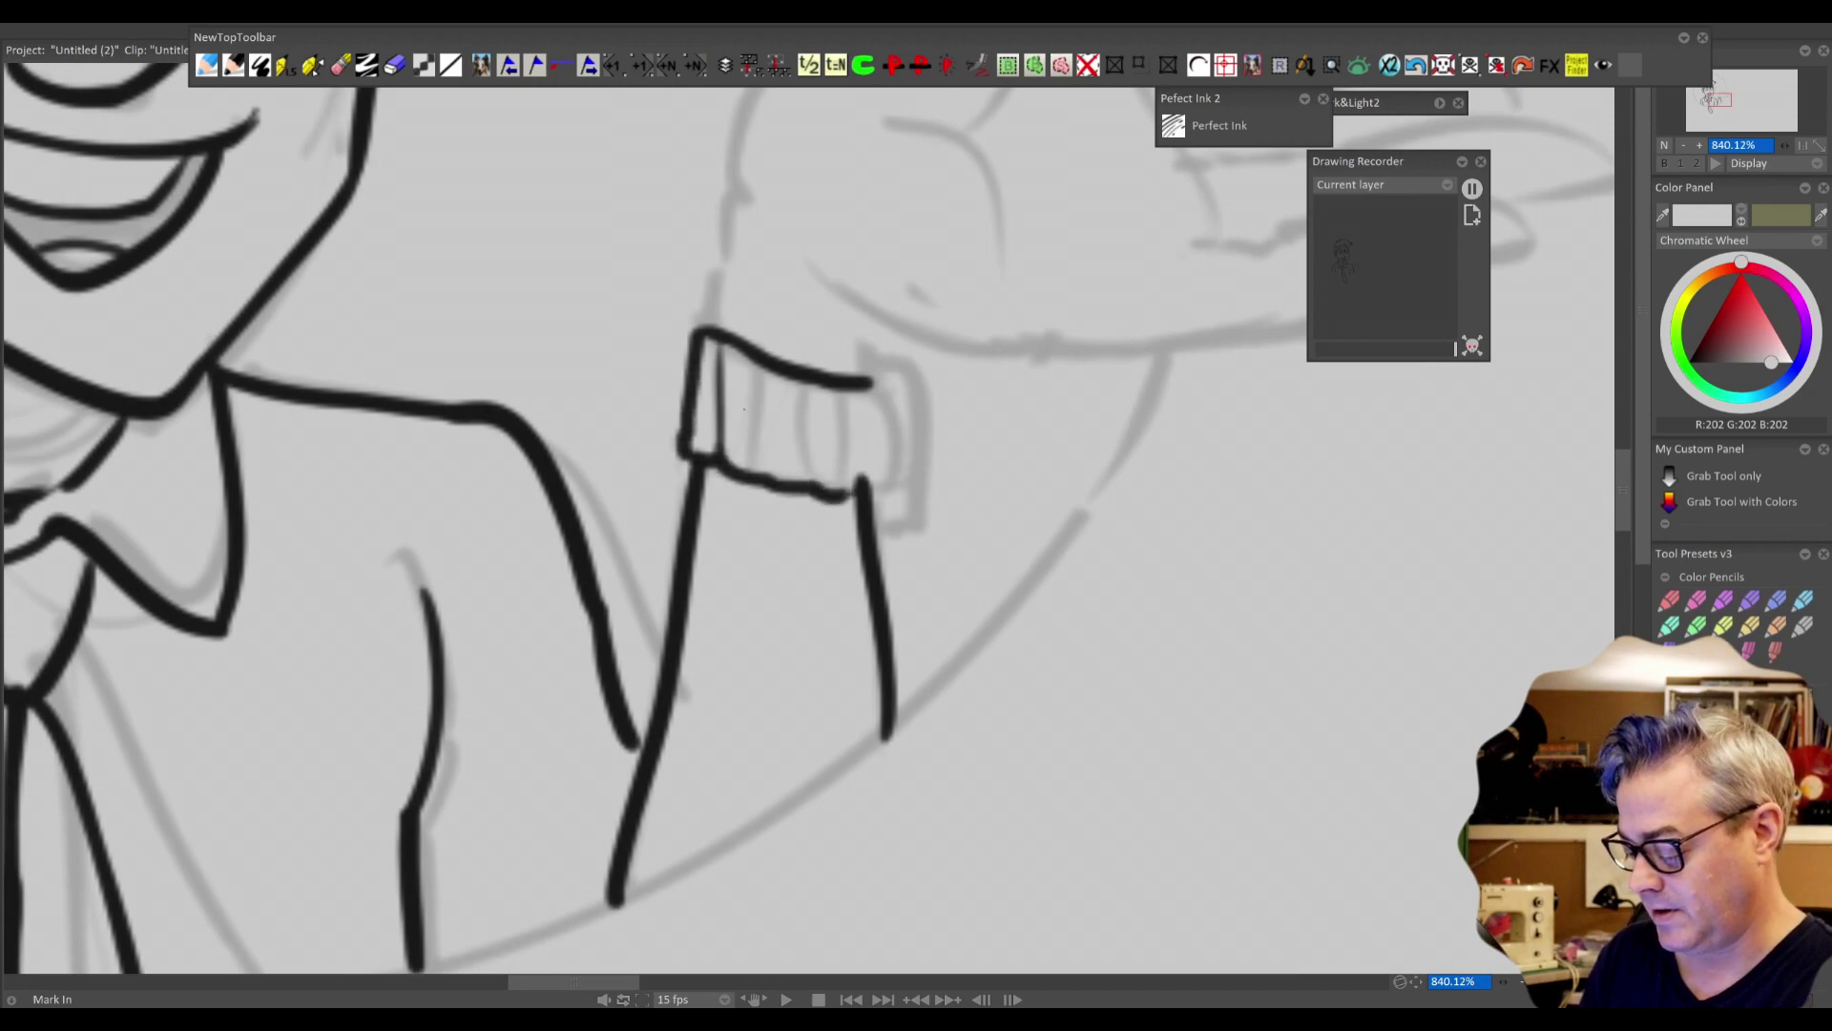
{"action": "left_click_drag", "start_coordinate": [763, 370], "coordinate": [763, 473]}
{"action": "left_click_drag", "start_coordinate": [807, 392], "coordinate": [817, 482]}
{"action": "left_click_drag", "start_coordinate": [857, 397], "coordinate": [863, 481]}
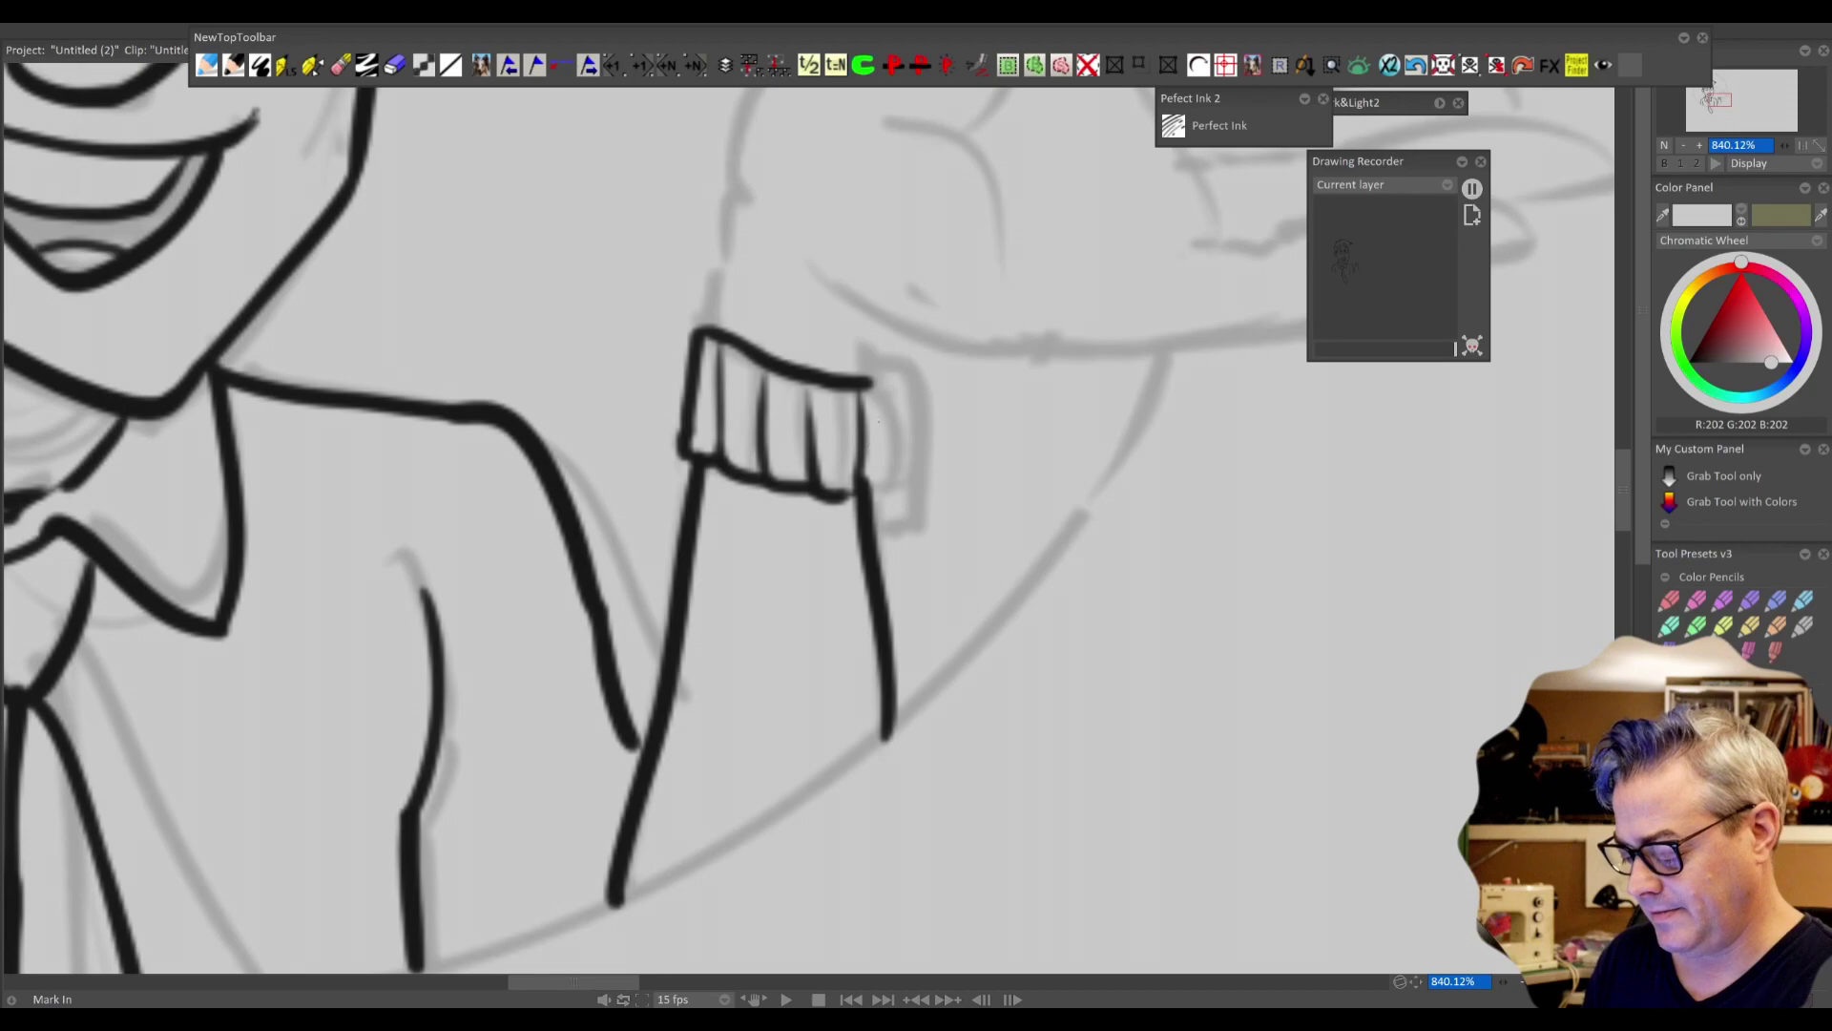
{"action": "left_click_drag", "start_coordinate": [869, 382], "coordinate": [876, 496]}
{"action": "mouse_move", "coordinate": [864, 377]}
{"action": "left_mouse_down"}
{"action": "mouse_move", "coordinate": [900, 355]}
{"action": "mouse_move", "coordinate": [930, 487]}
{"action": "mouse_move", "coordinate": [883, 538]}
{"action": "left_mouse_up"}
{"action": "mouse_move", "coordinate": [898, 425]}
{"action": "left_mouse_down"}
{"action": "mouse_move", "coordinate": [868, 570]}
{"action": "mouse_move", "coordinate": [831, 458]}
{"action": "left_mouse_up"}
- Ink the wrist, the back of the hand, the raised thumb and the curved crease in the palm
{"action": "mouse_move", "coordinate": [679, 470]}
{"action": "left_mouse_down"}
{"action": "mouse_move", "coordinate": [698, 401]}
{"action": "mouse_move", "coordinate": [628, 585]}
{"action": "mouse_move", "coordinate": [642, 515]}
{"action": "mouse_move", "coordinate": [749, 339]}
{"action": "mouse_move", "coordinate": [1000, 181]}
{"action": "mouse_move", "coordinate": [949, 334]}
{"action": "left_mouse_up"}
{"action": "left_click_drag", "start_coordinate": [931, 344], "coordinate": [862, 445]}
{"action": "left_click_drag", "start_coordinate": [878, 590], "coordinate": [749, 508]}
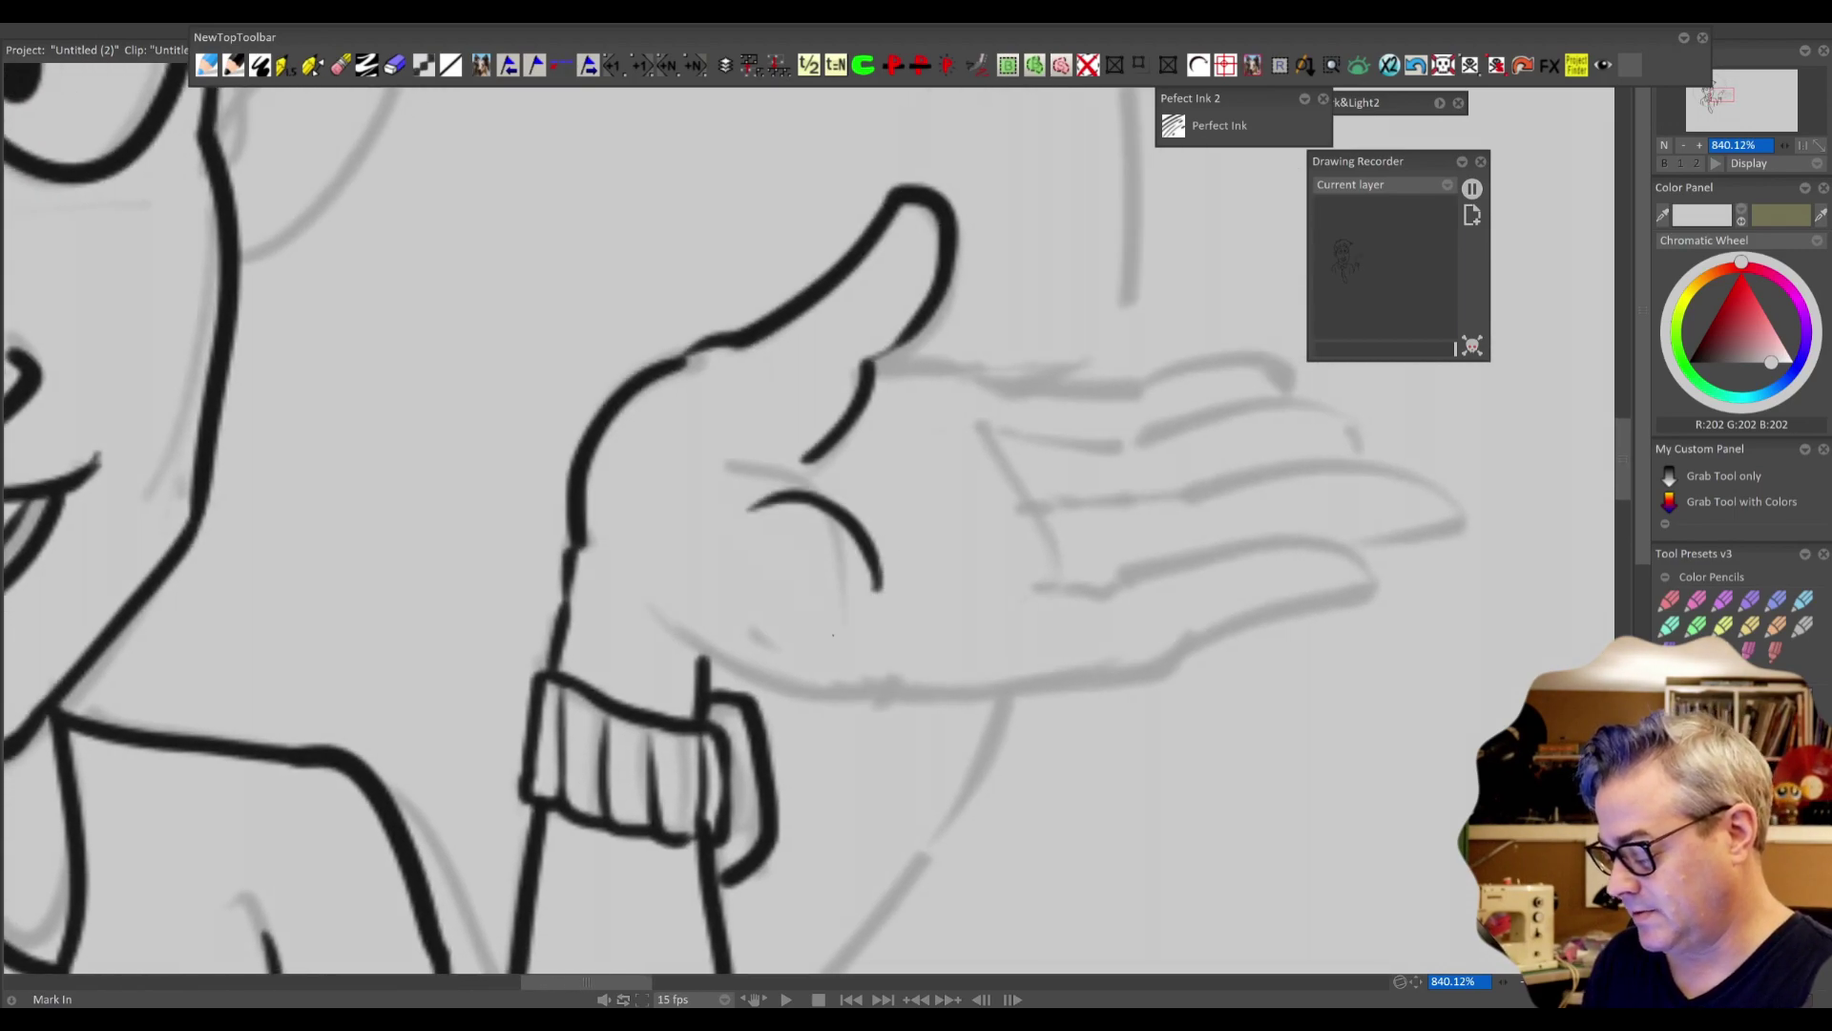
- Ink the lower edge of the open palm, the fold at the finger bases and the four outstretched fingers
{"action": "mouse_move", "coordinate": [620, 498]}
{"action": "left_mouse_down"}
{"action": "mouse_move", "coordinate": [730, 563]}
{"action": "mouse_move", "coordinate": [950, 561]}
{"action": "mouse_move", "coordinate": [1107, 552]}
{"action": "mouse_move", "coordinate": [1320, 477]}
{"action": "mouse_move", "coordinate": [1169, 441]}
{"action": "mouse_move", "coordinate": [993, 468]}
{"action": "left_mouse_up"}
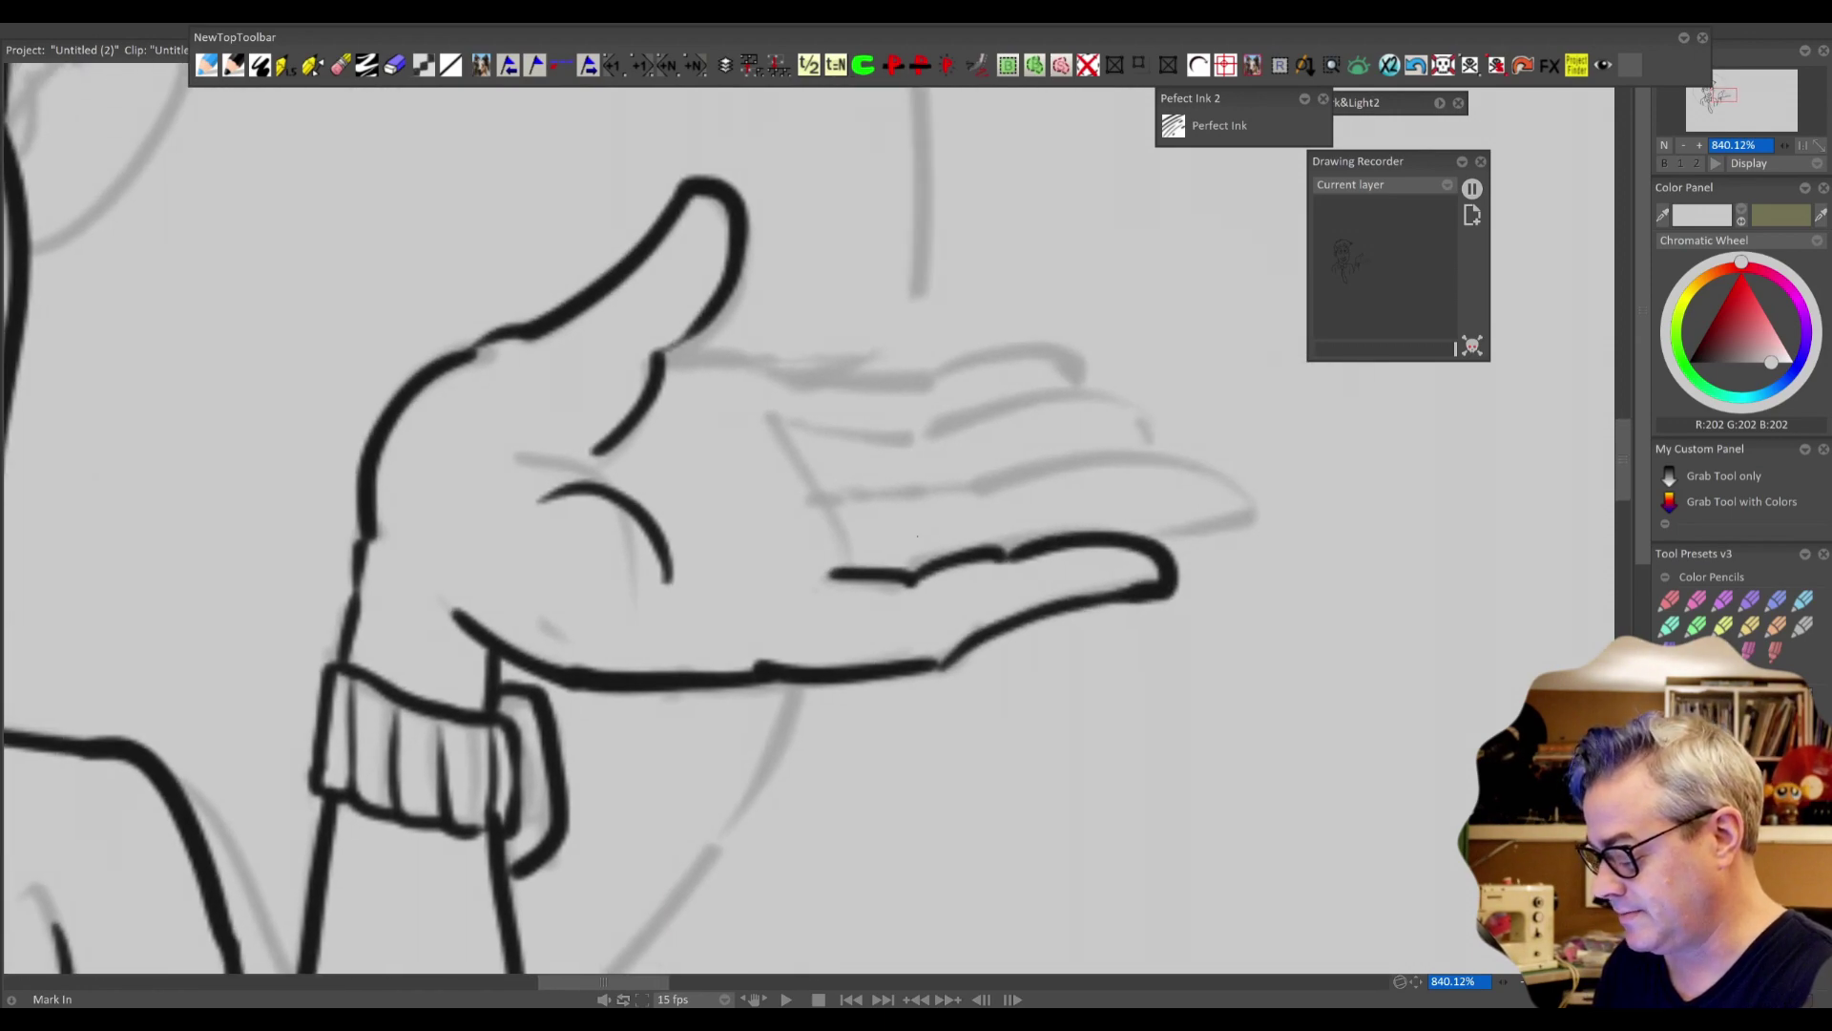
{"action": "left_click_drag", "start_coordinate": [772, 436], "coordinate": [850, 561]}
{"action": "mouse_move", "coordinate": [1145, 542]}
{"action": "left_mouse_down"}
{"action": "mouse_move", "coordinate": [1253, 510]}
{"action": "mouse_move", "coordinate": [1026, 485]}
{"action": "mouse_move", "coordinate": [864, 504]}
{"action": "left_mouse_up"}
{"action": "mouse_move", "coordinate": [1146, 449]}
{"action": "left_mouse_down"}
{"action": "mouse_move", "coordinate": [1179, 431]}
{"action": "mouse_move", "coordinate": [812, 426]}
{"action": "left_mouse_up"}
{"action": "mouse_move", "coordinate": [1143, 395]}
{"action": "left_mouse_down"}
{"action": "mouse_move", "coordinate": [992, 352]}
{"action": "mouse_move", "coordinate": [744, 367]}
{"action": "left_mouse_up"}
- Ink the right-hand ear with its inner fold to complete the man's head
{"action": "scroll", "coordinate": [728, 353], "scroll_direction": "down", "scroll_amount": 5}
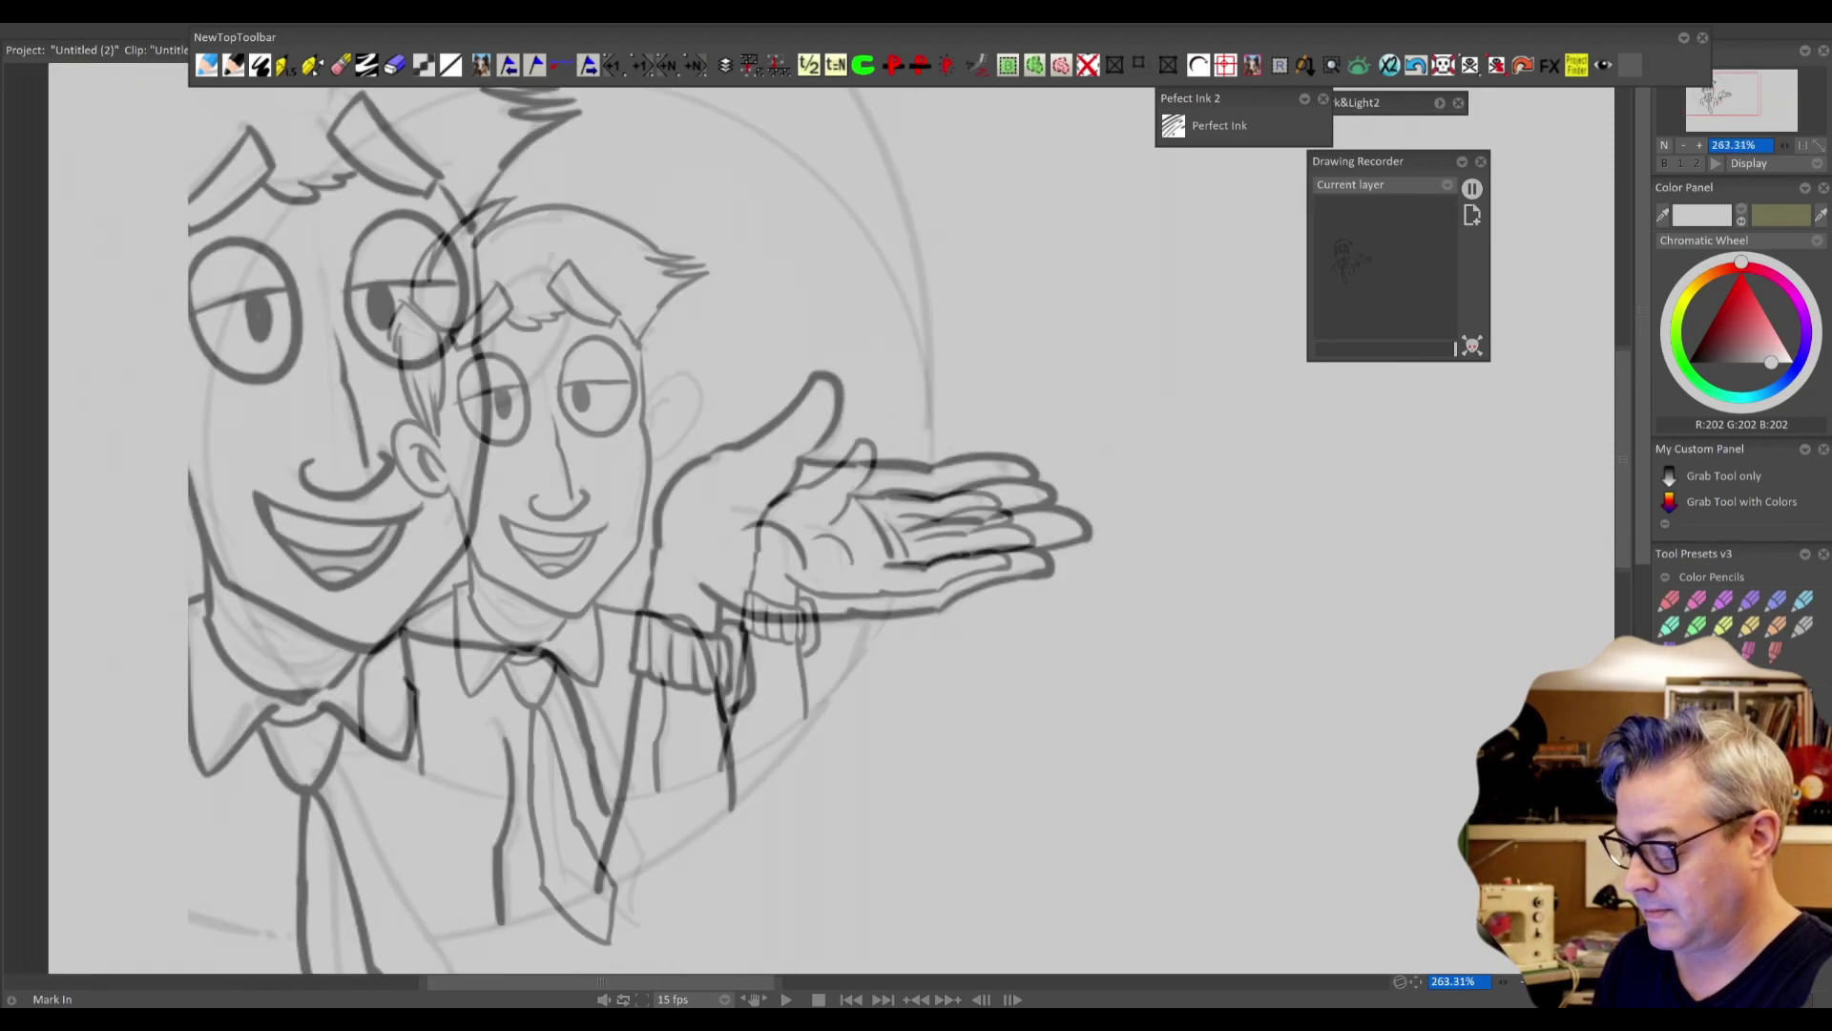
{"action": "scroll", "coordinate": [771, 419], "scroll_direction": "up", "scroll_amount": 3}
{"action": "scroll", "coordinate": [811, 525], "scroll_direction": "up", "scroll_amount": 1}
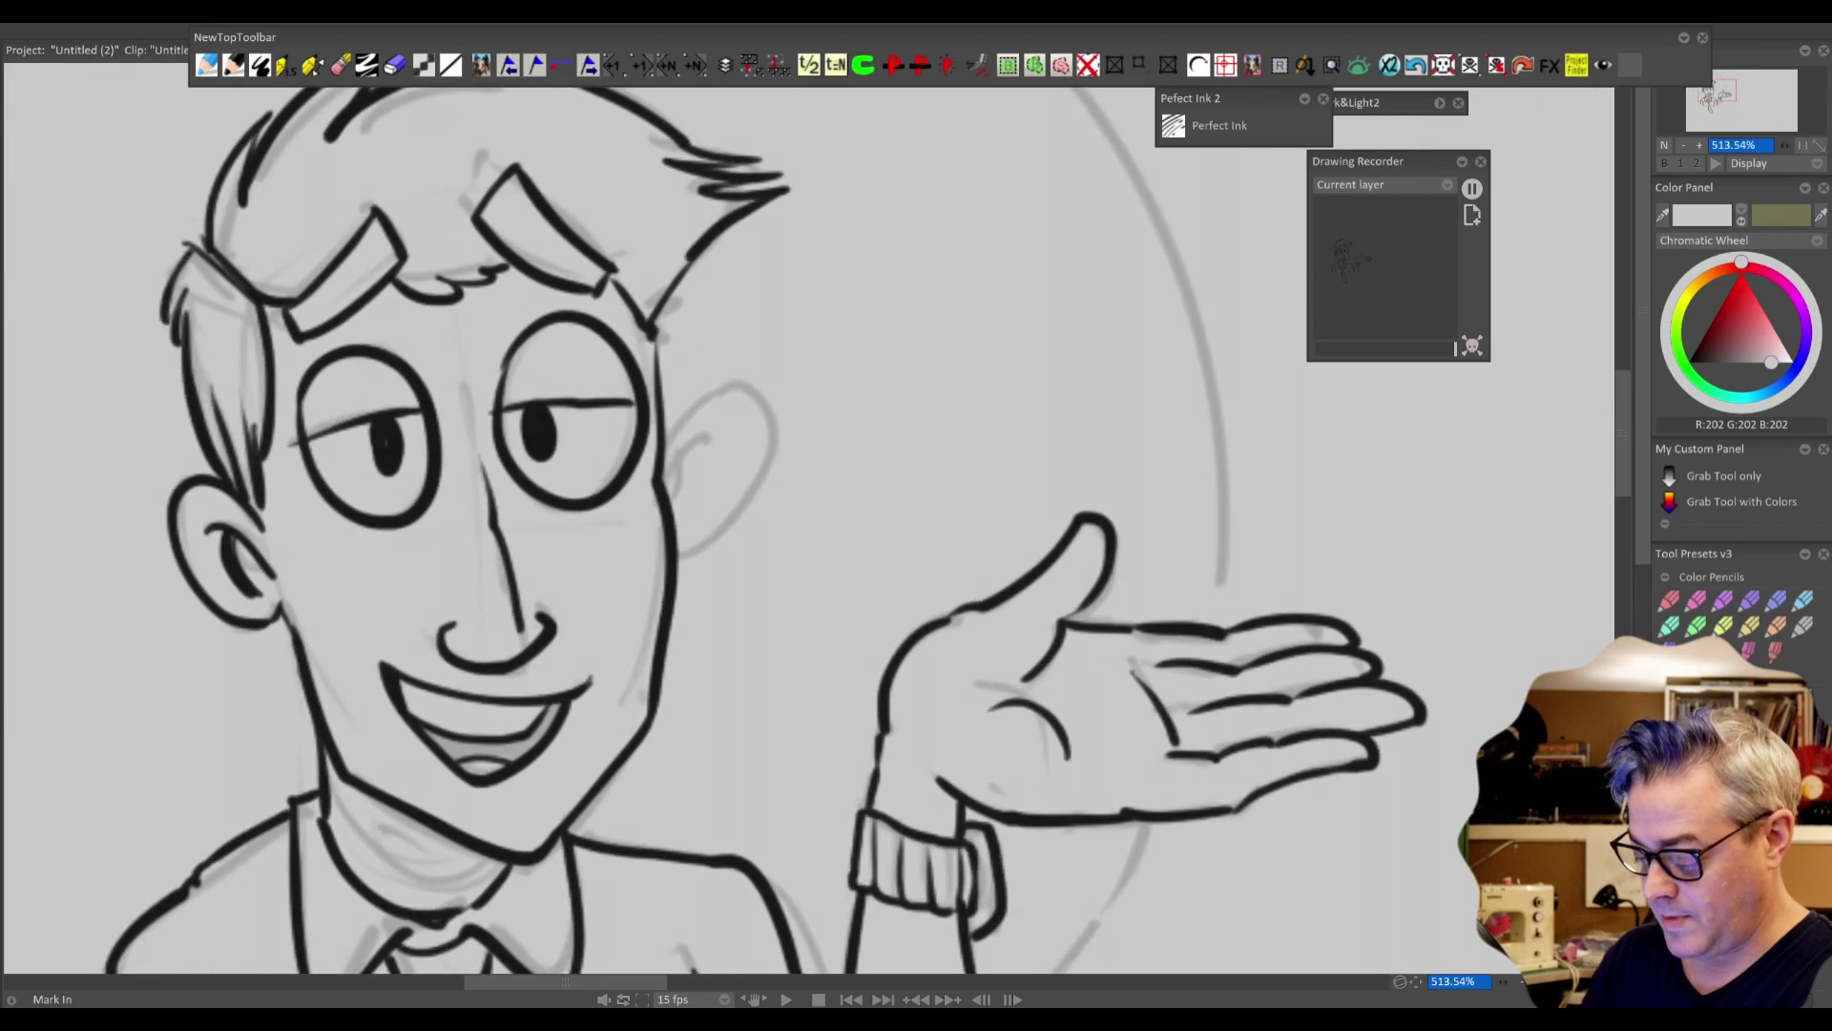
{"action": "mouse_move", "coordinate": [665, 450]}
{"action": "left_mouse_down"}
{"action": "mouse_move", "coordinate": [747, 418]}
{"action": "mouse_move", "coordinate": [679, 558]}
{"action": "left_mouse_up"}
{"action": "mouse_move", "coordinate": [668, 489]}
{"action": "left_mouse_down"}
{"action": "mouse_move", "coordinate": [717, 438]}
{"action": "mouse_move", "coordinate": [693, 523]}
{"action": "mouse_move", "coordinate": [698, 500]}
{"action": "left_mouse_up"}
{"action": "scroll", "coordinate": [928, 392], "scroll_direction": "down", "scroll_amount": 7}
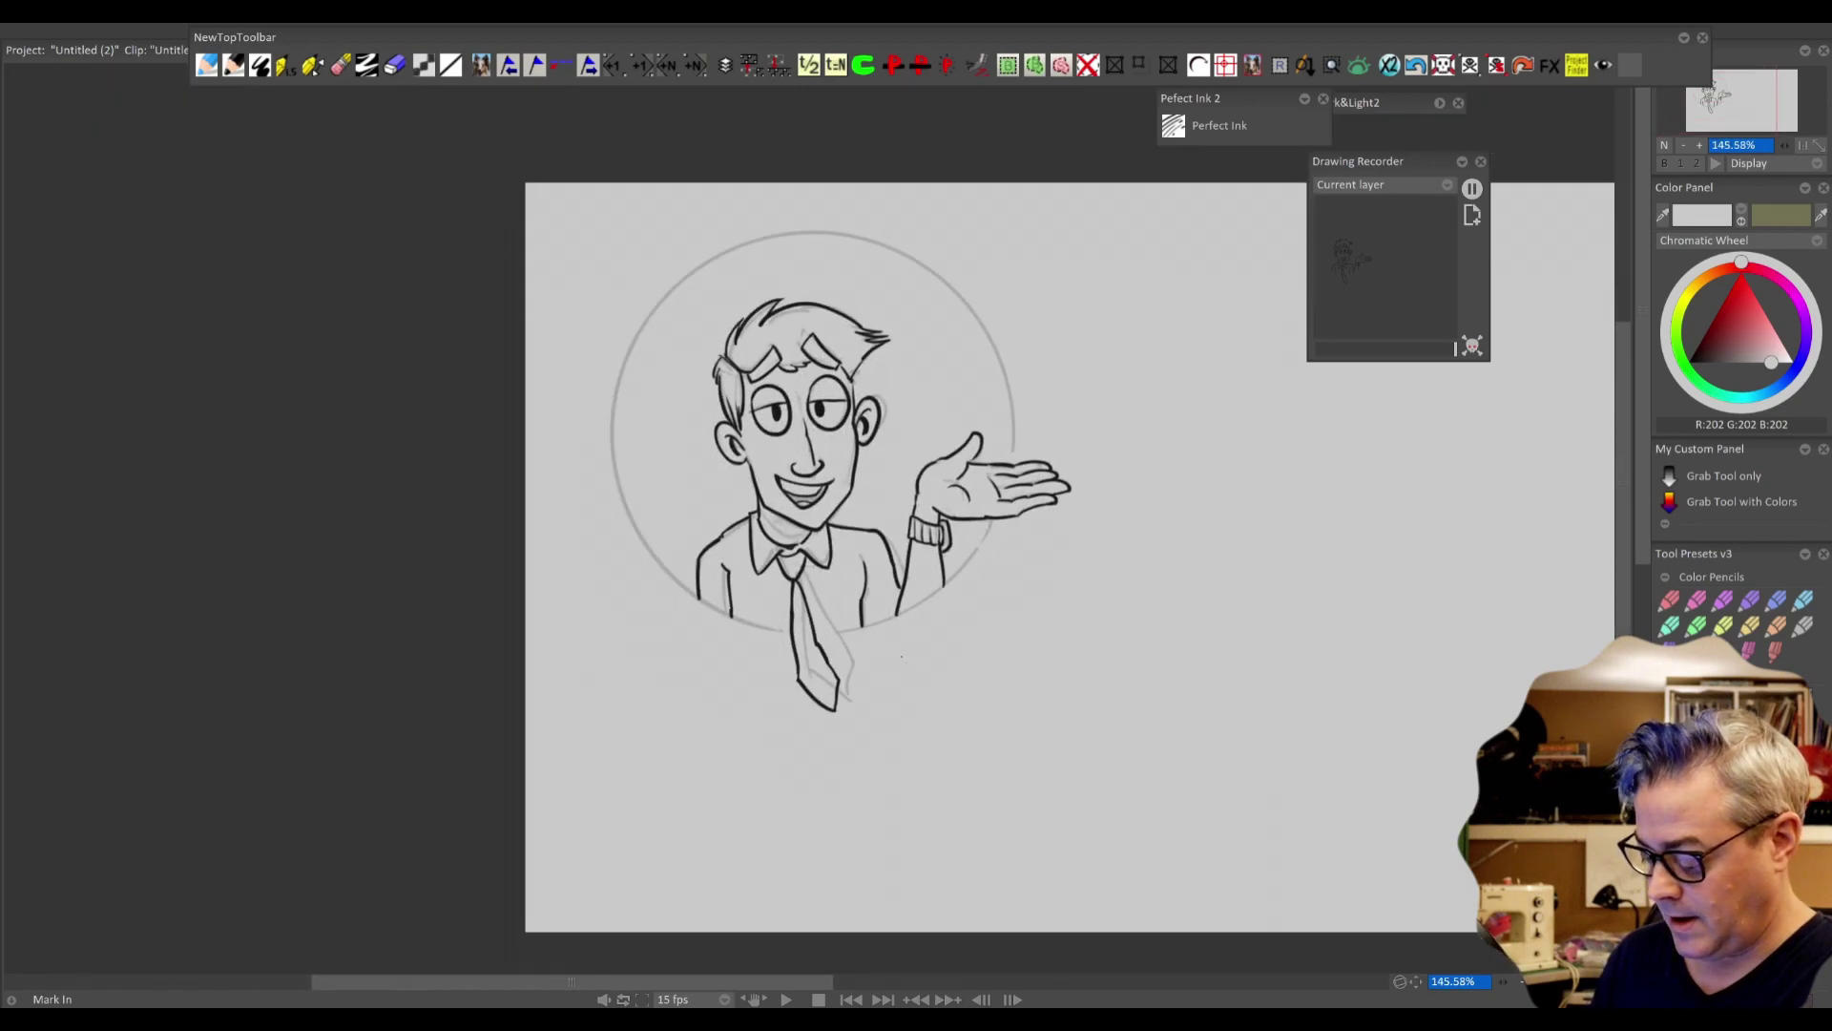
- Choose the circle shape tool and add a new animation layer directly beneath the inked man's Anim_0 layer
{"action": "scroll", "coordinate": [958, 603], "scroll_direction": "up", "scroll_amount": 2}
{"action": "left_click_drag", "start_coordinate": [958, 507], "coordinate": [908, 605]}
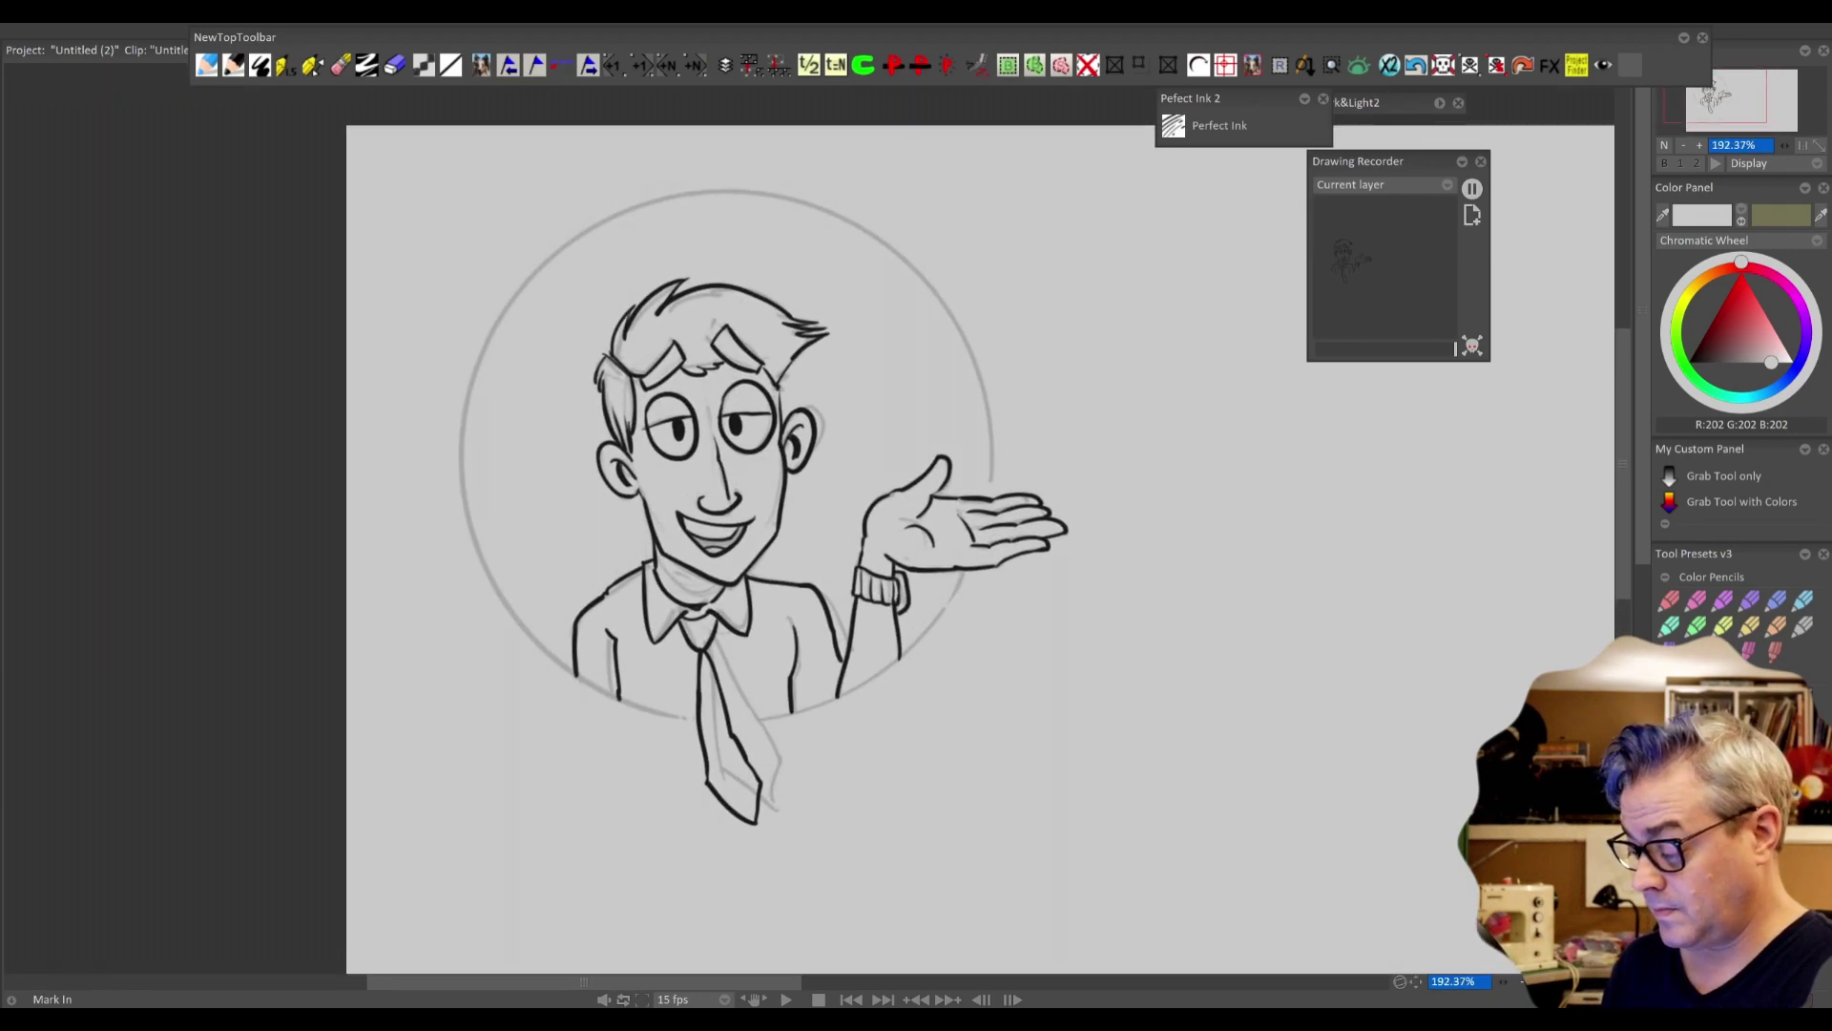
{"action": "key", "text": "Tab"}
{"action": "left_click", "coordinate": [101, 61]}
{"action": "left_click", "coordinate": [126, 63]}
{"action": "left_click", "coordinate": [101, 61]}
{"action": "left_click", "coordinate": [210, 87]}
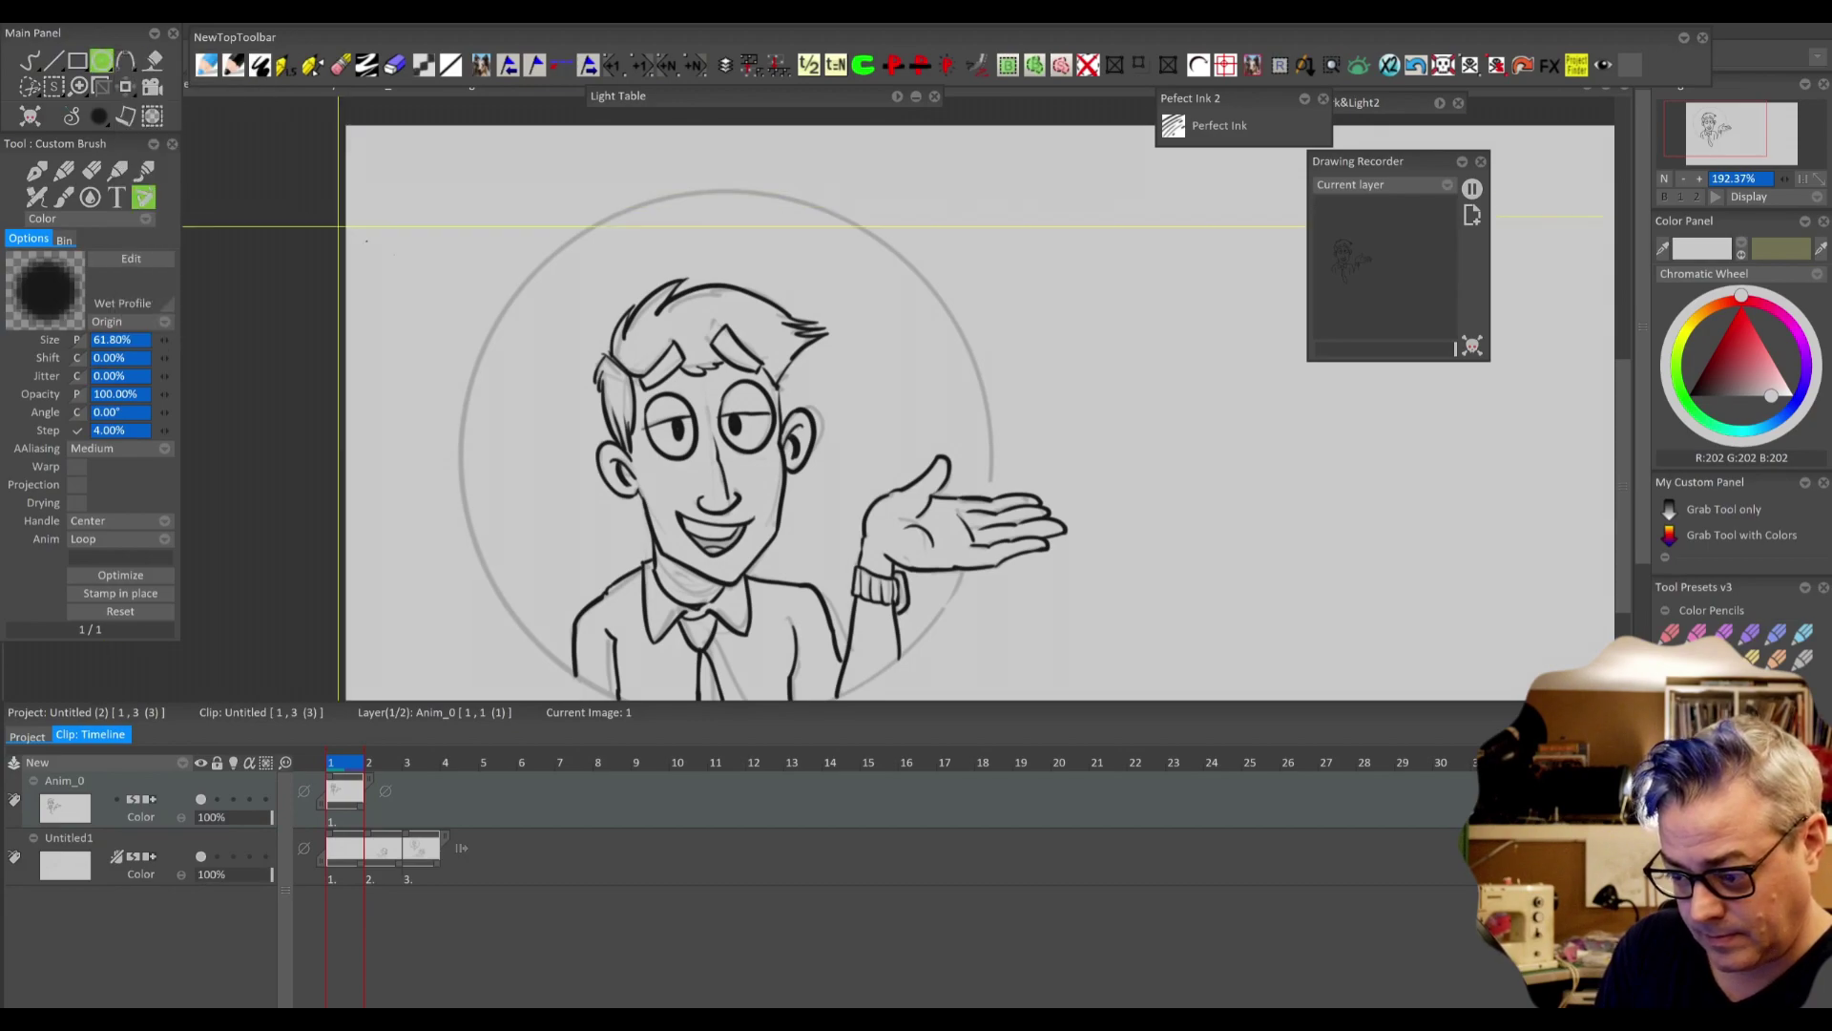
{"action": "left_click", "coordinate": [31, 762]}
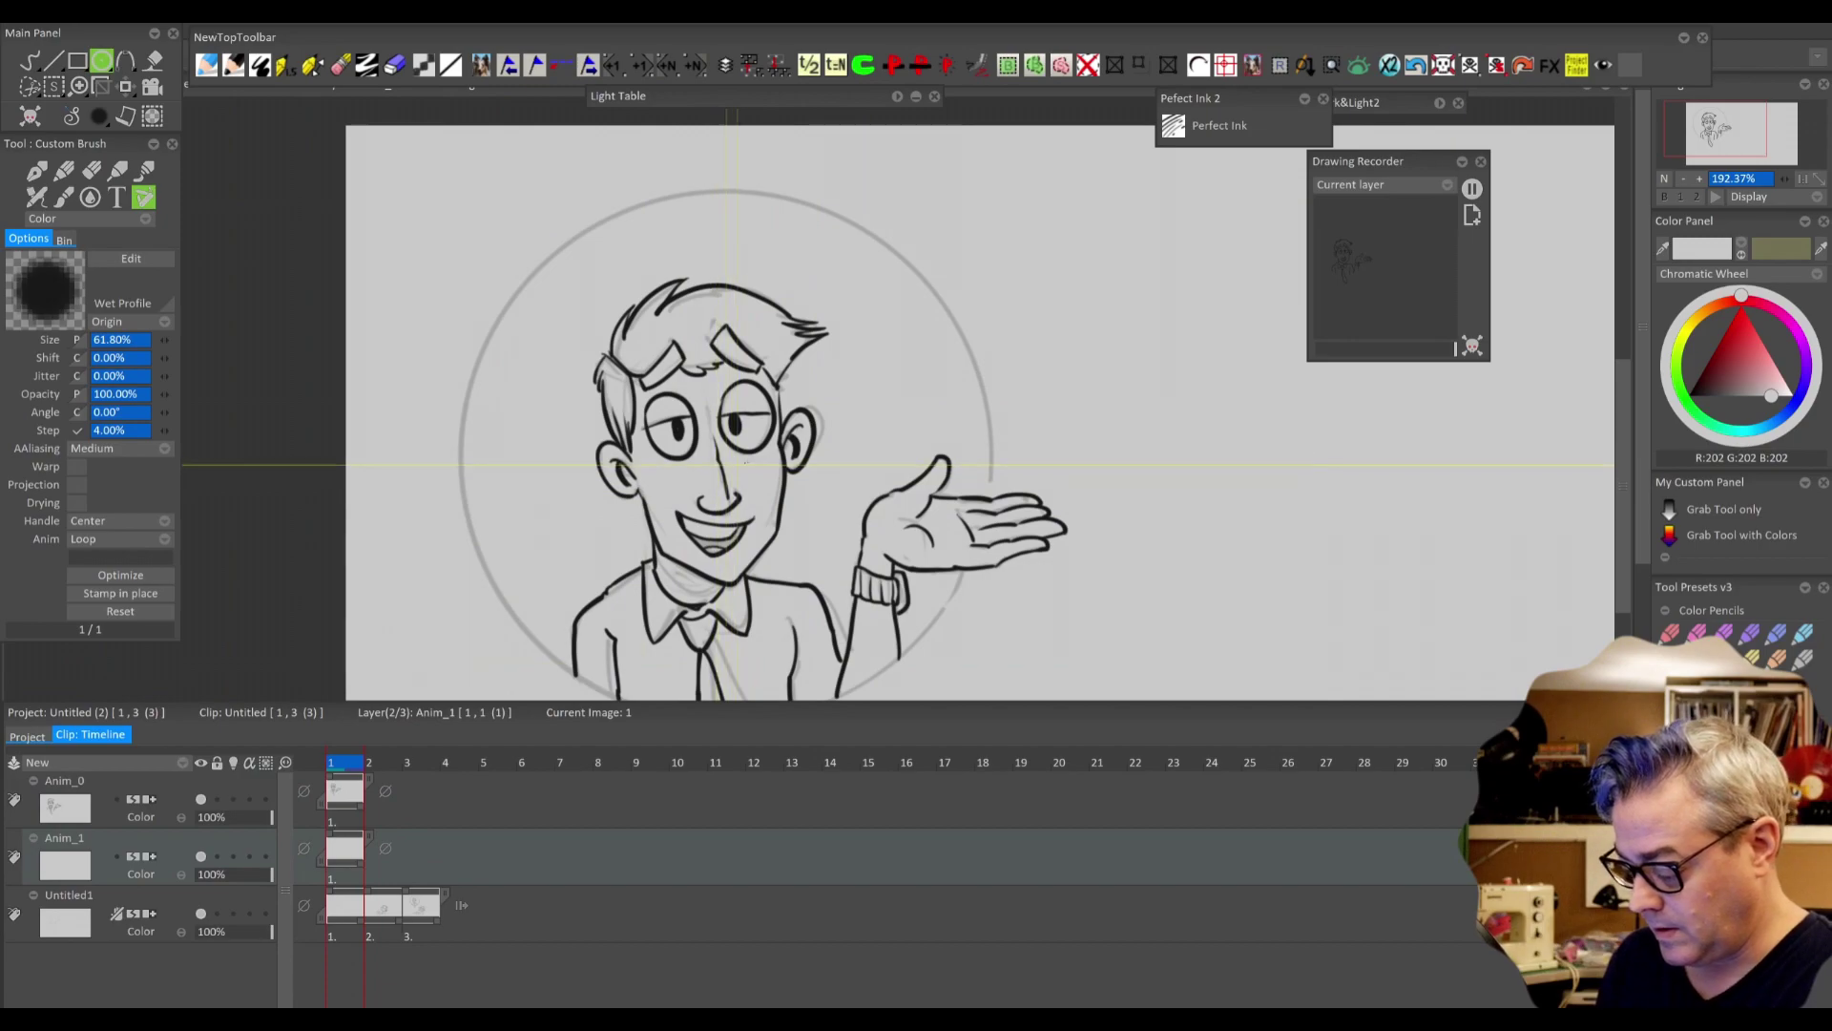
- Draw an inked circle around the man over the sketched ring, and shift it slightly upward to match the sketch
{"action": "scroll", "coordinate": [745, 458], "scroll_direction": "down", "scroll_amount": 2}
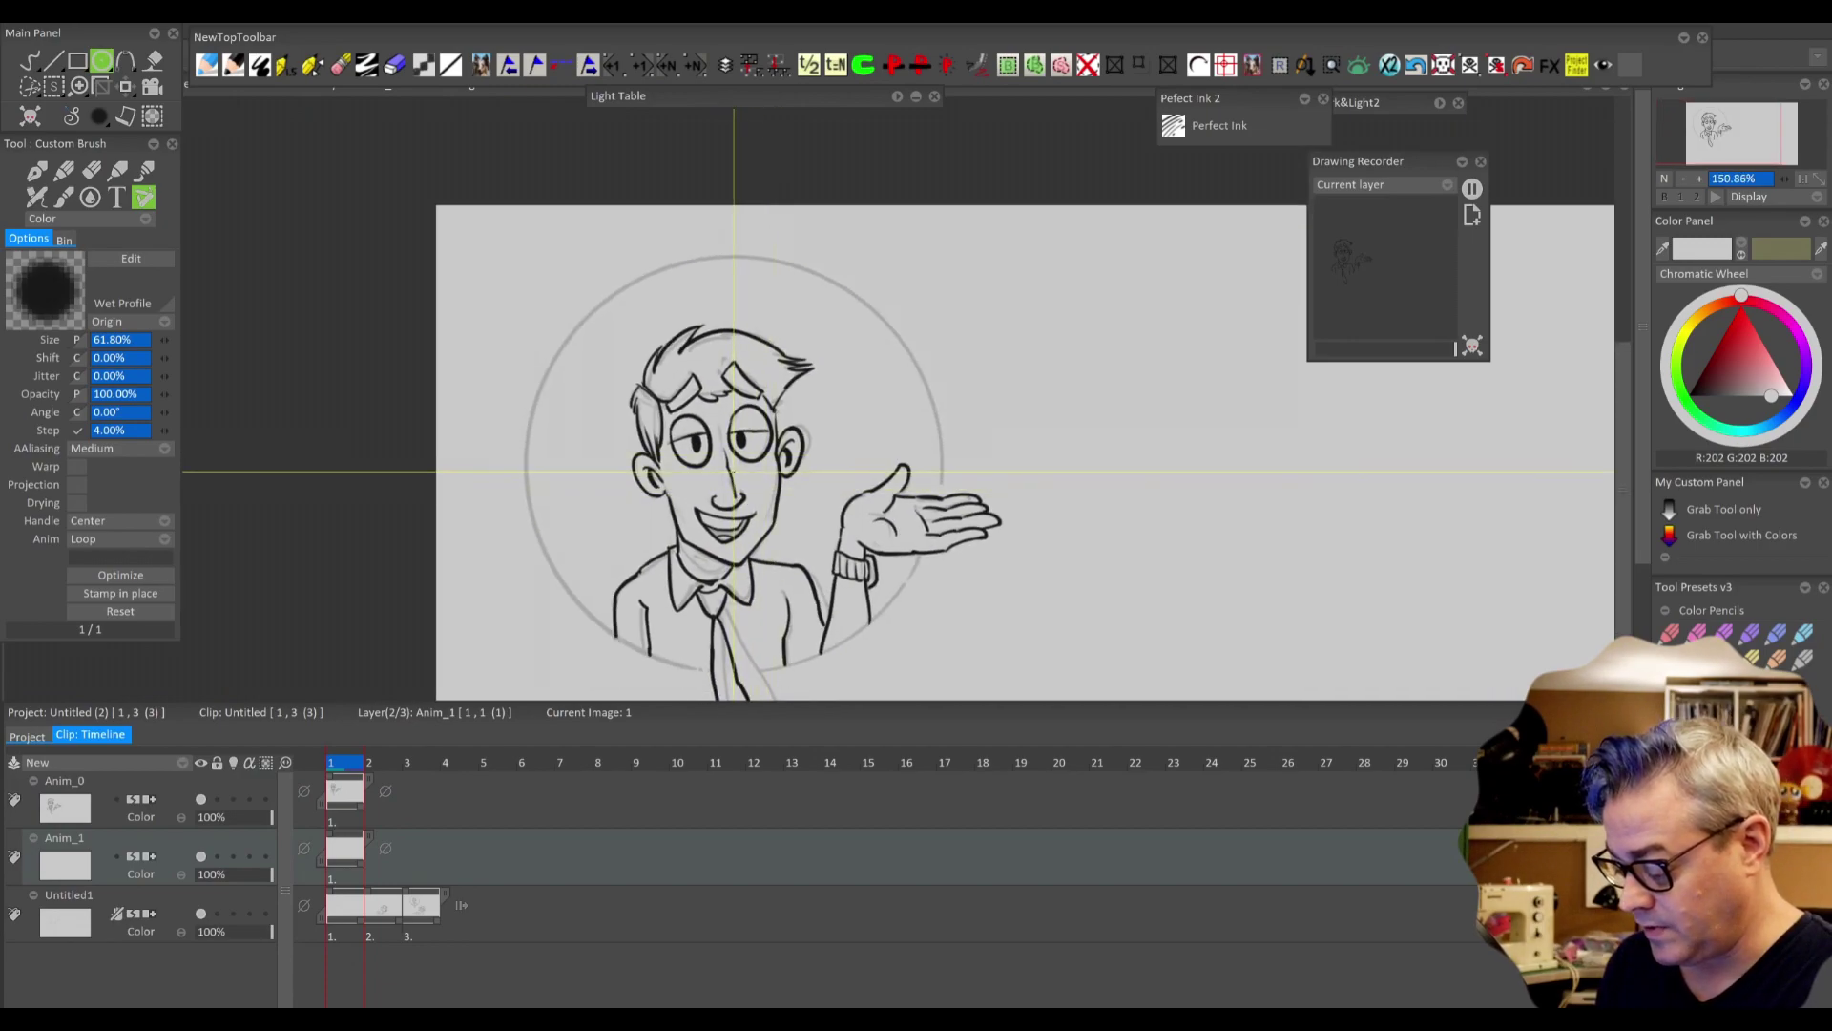
{"action": "mouse_move", "coordinate": [734, 473]}
{"action": "left_mouse_down"}
{"action": "mouse_move", "coordinate": [888, 636]}
{"action": "mouse_move", "coordinate": [891, 610]}
{"action": "left_mouse_up"}
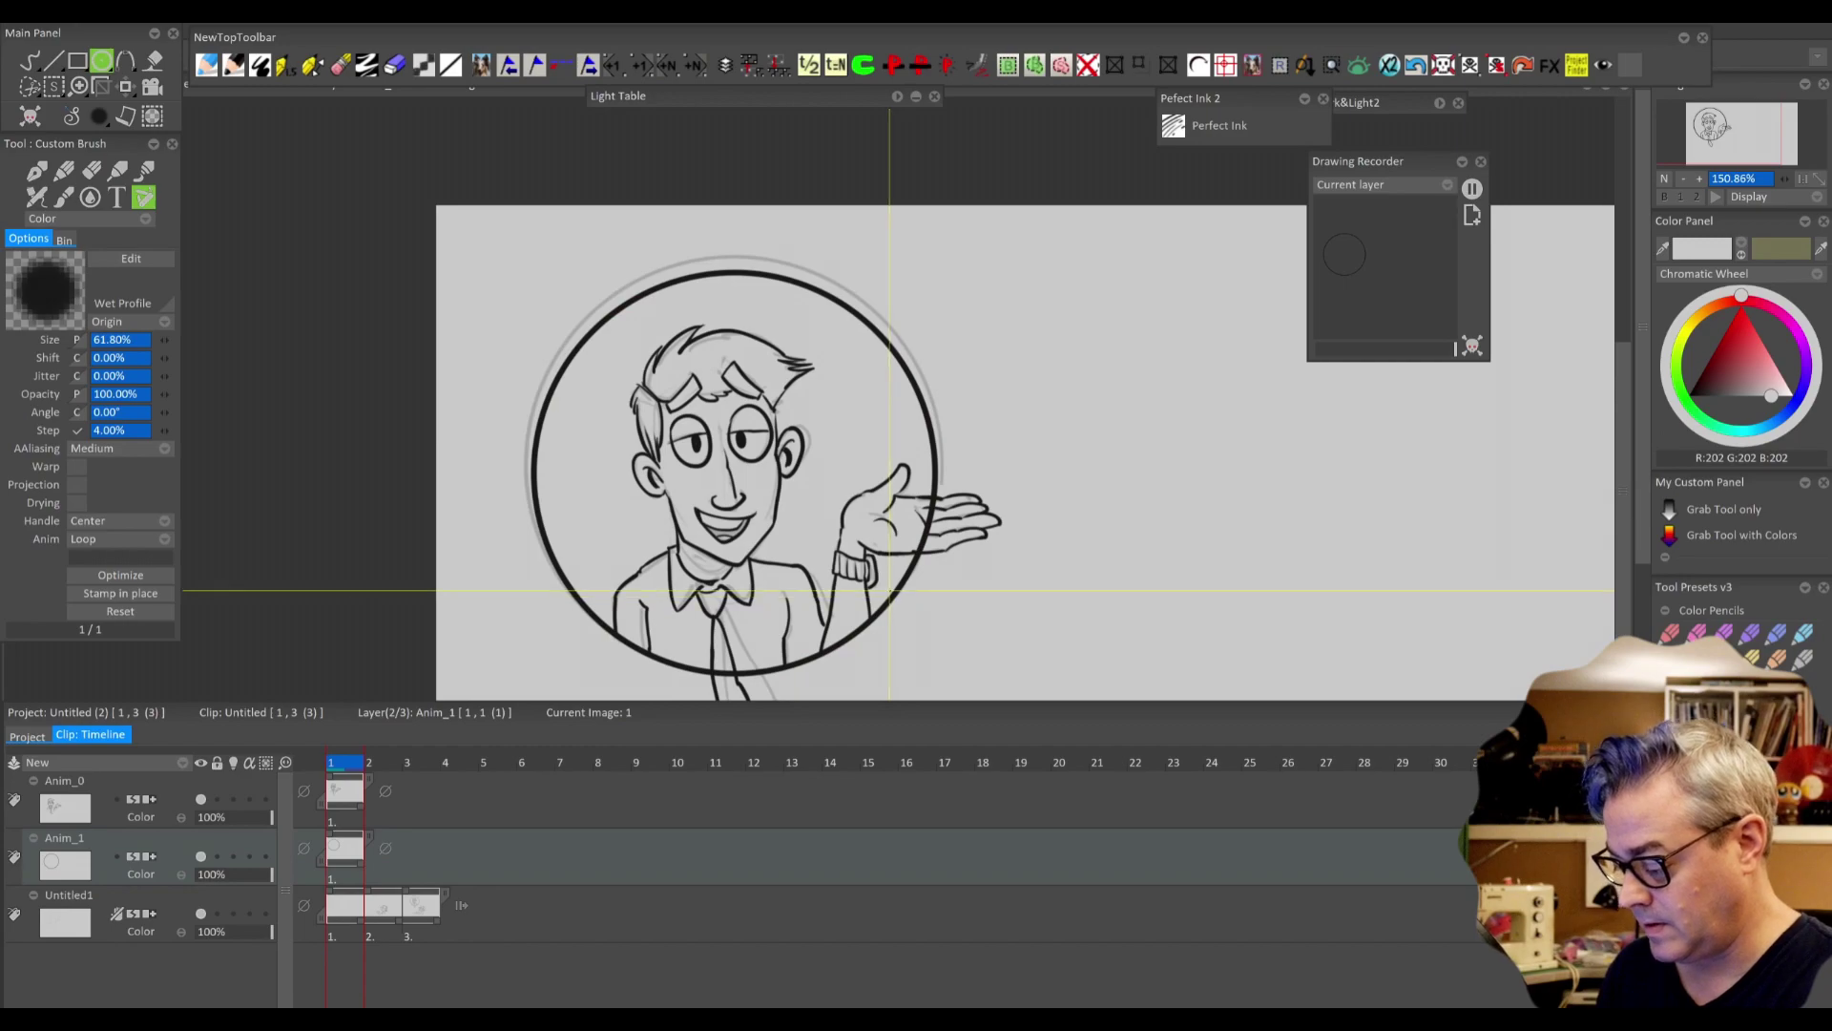
{"action": "left_click", "coordinate": [125, 86]}
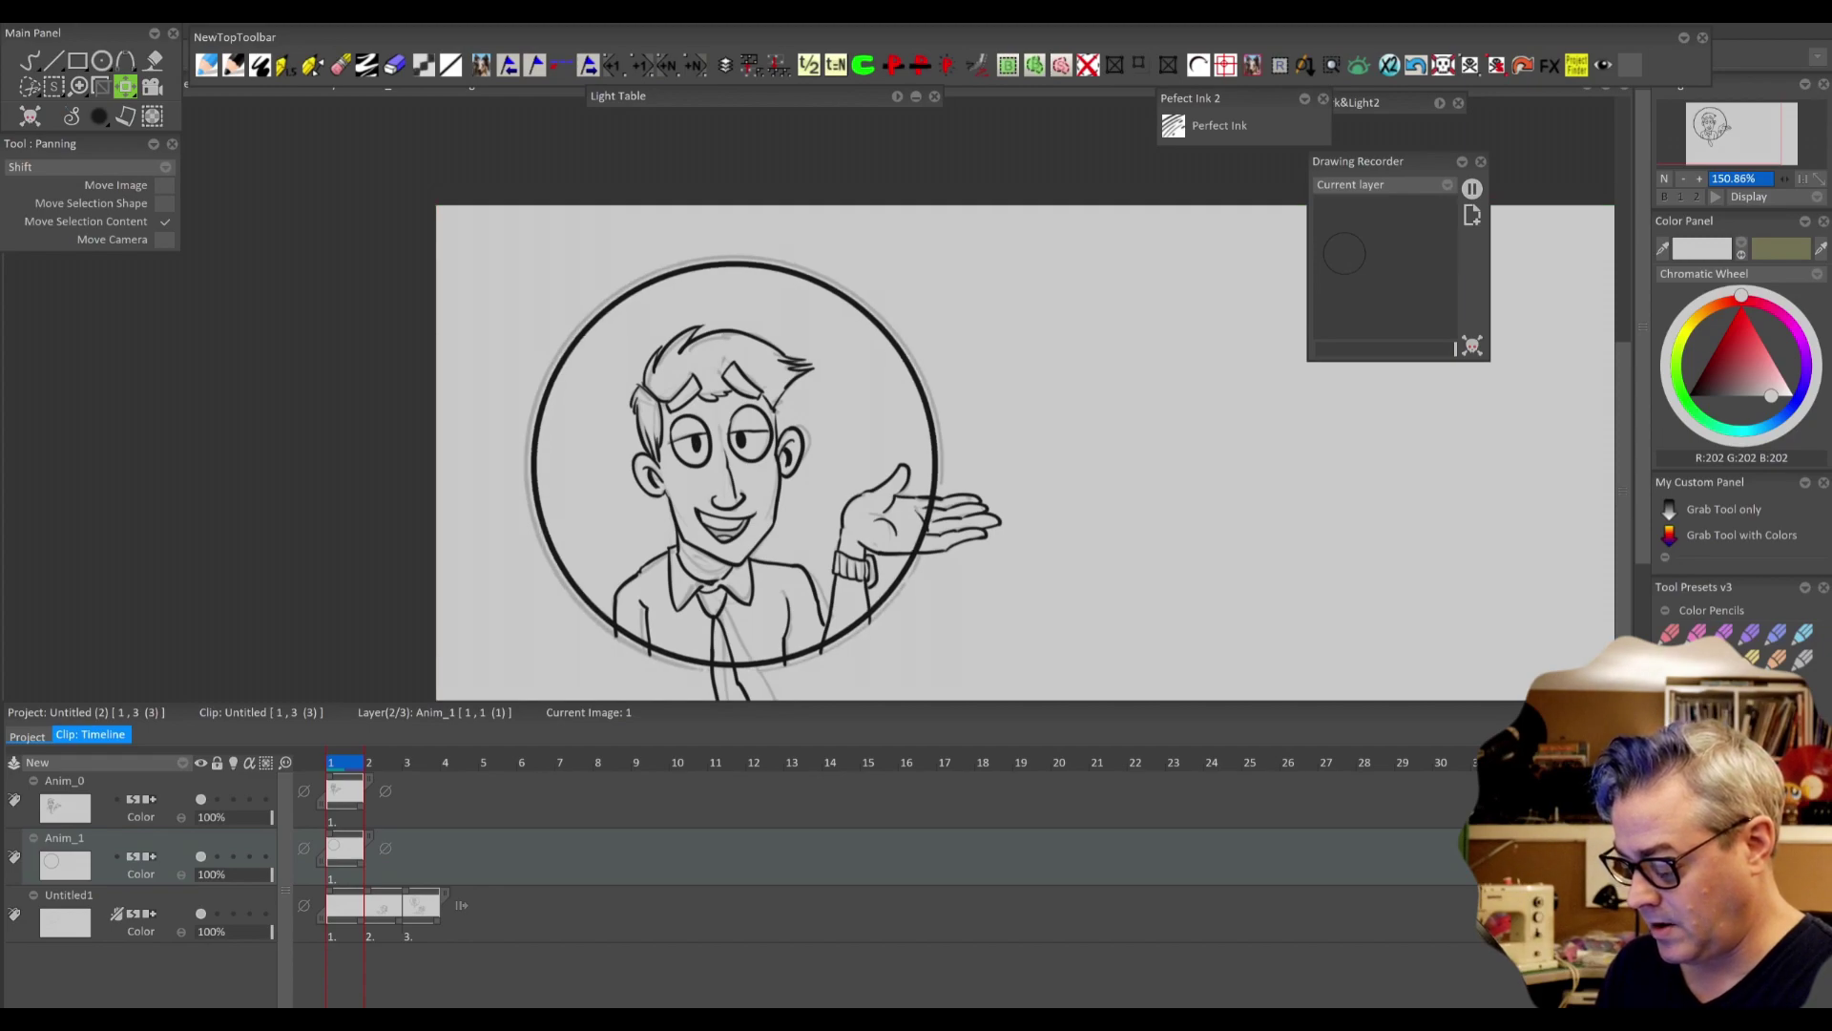
- Erase the circle's line where it crosses the tie, using Carver Erase on the Anim_1 layer
{"action": "left_click", "coordinate": [84, 813]}
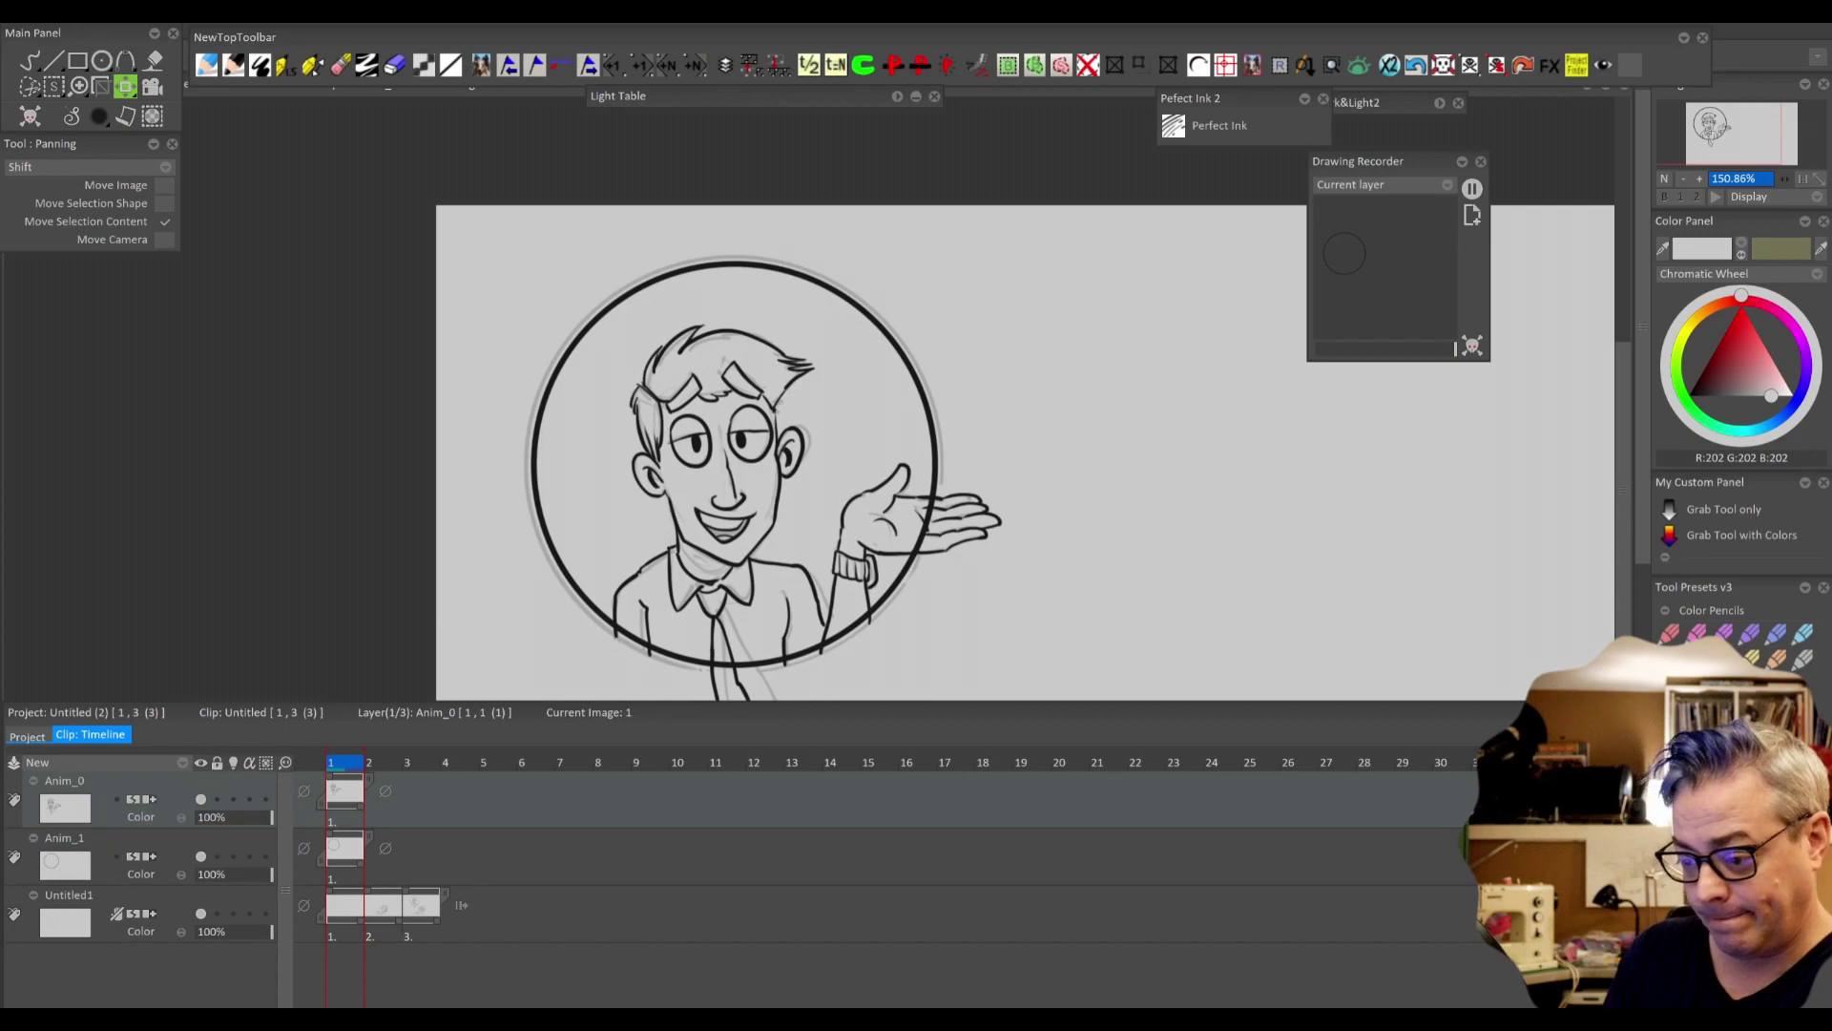
{"action": "left_click", "coordinate": [366, 64]}
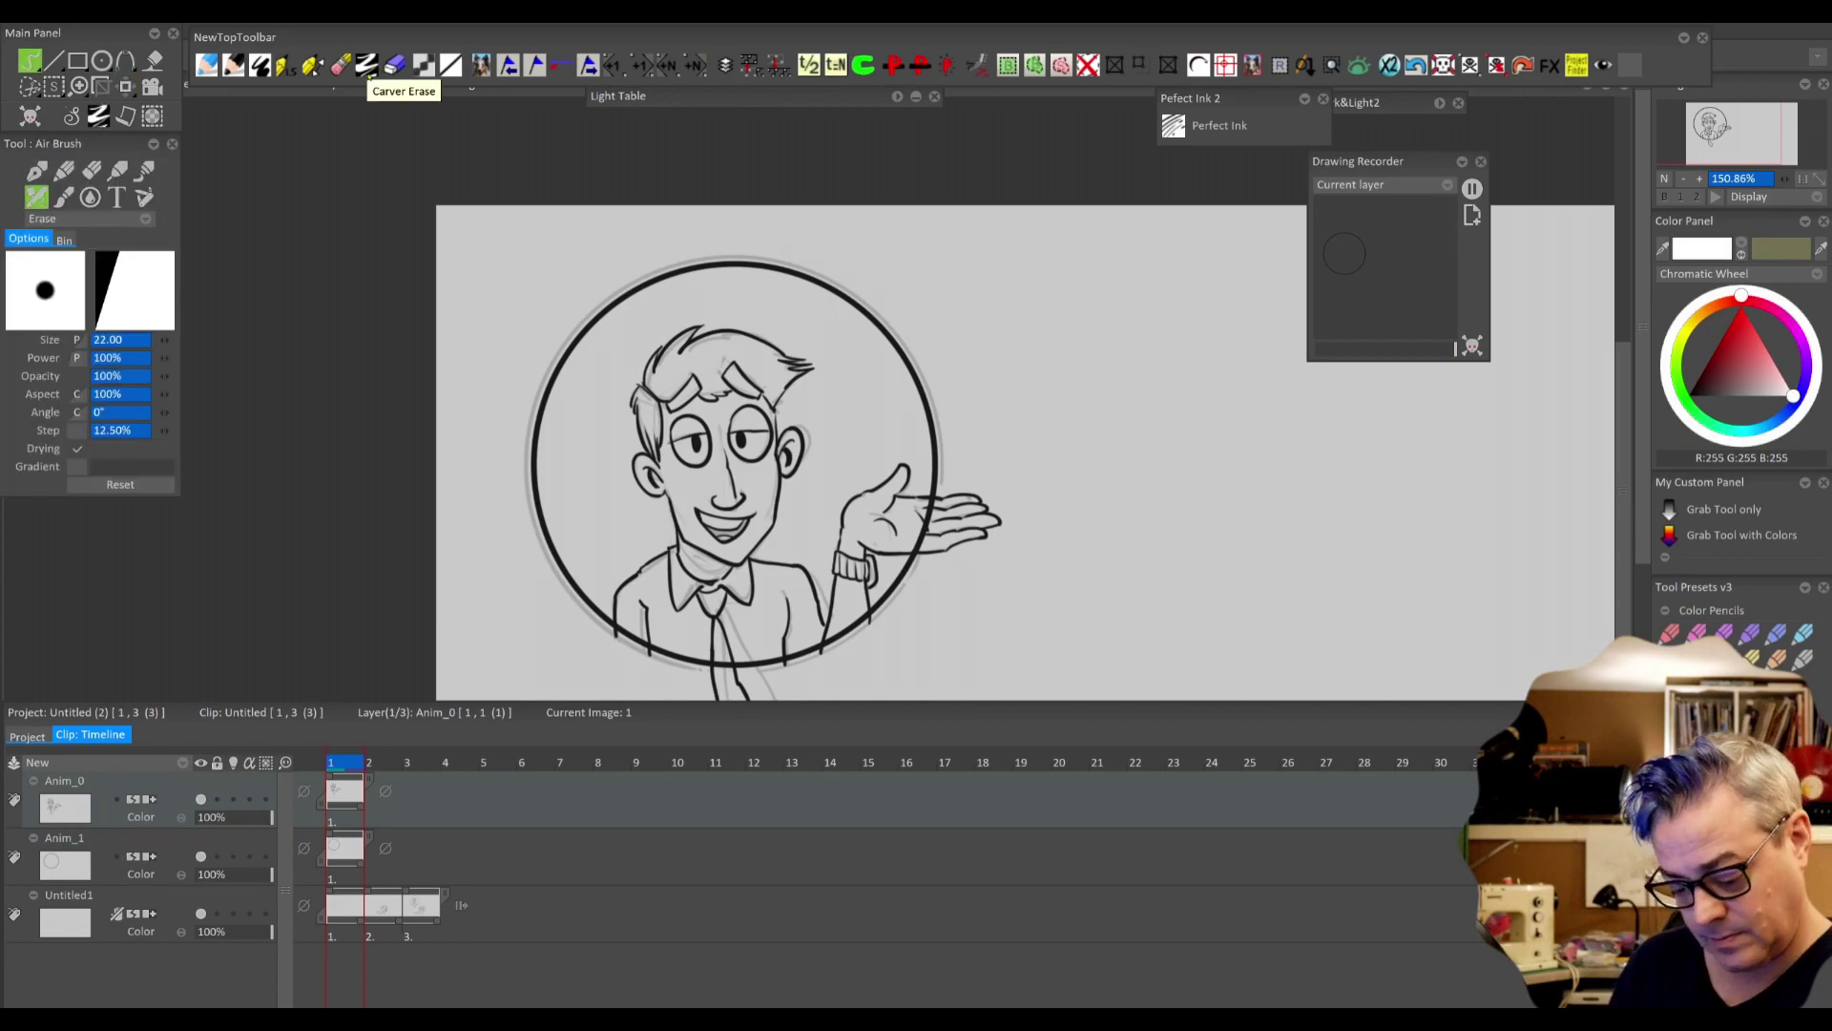
{"action": "key", "text": "Tab"}
{"action": "scroll", "coordinate": [888, 638], "scroll_direction": "up", "scroll_amount": 4}
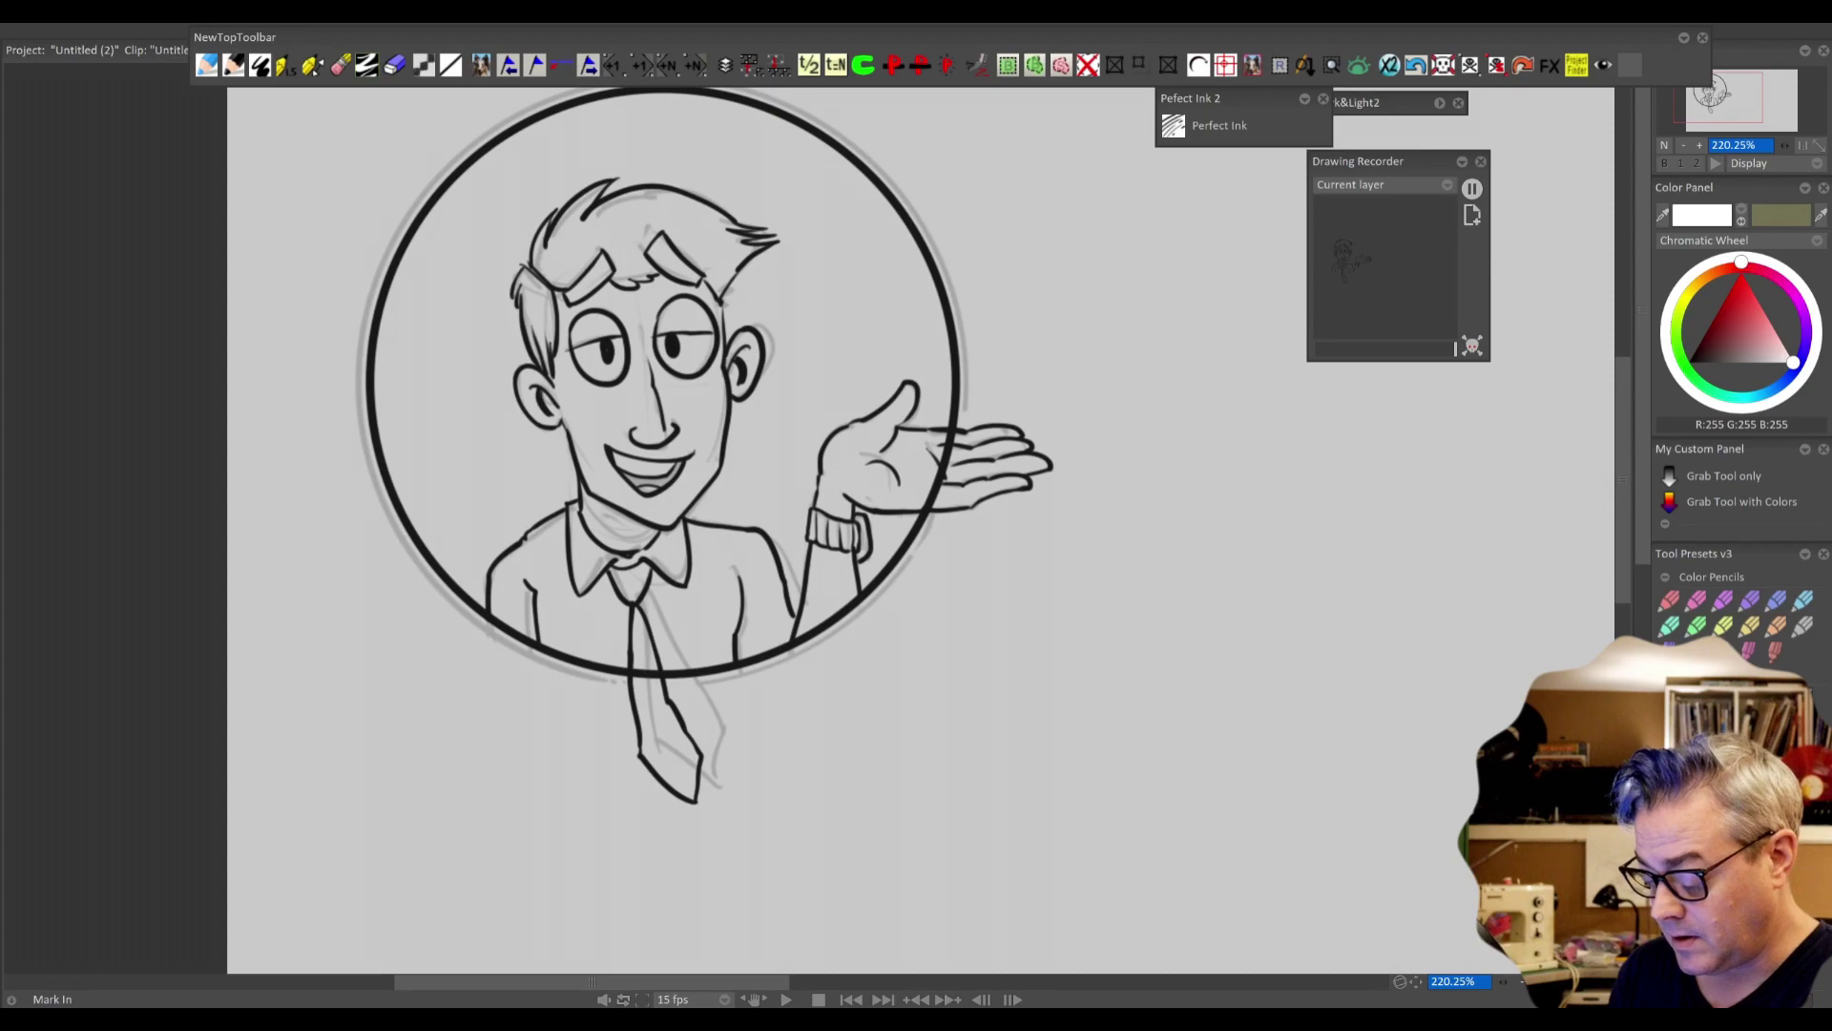
{"action": "key", "text": "Tab"}
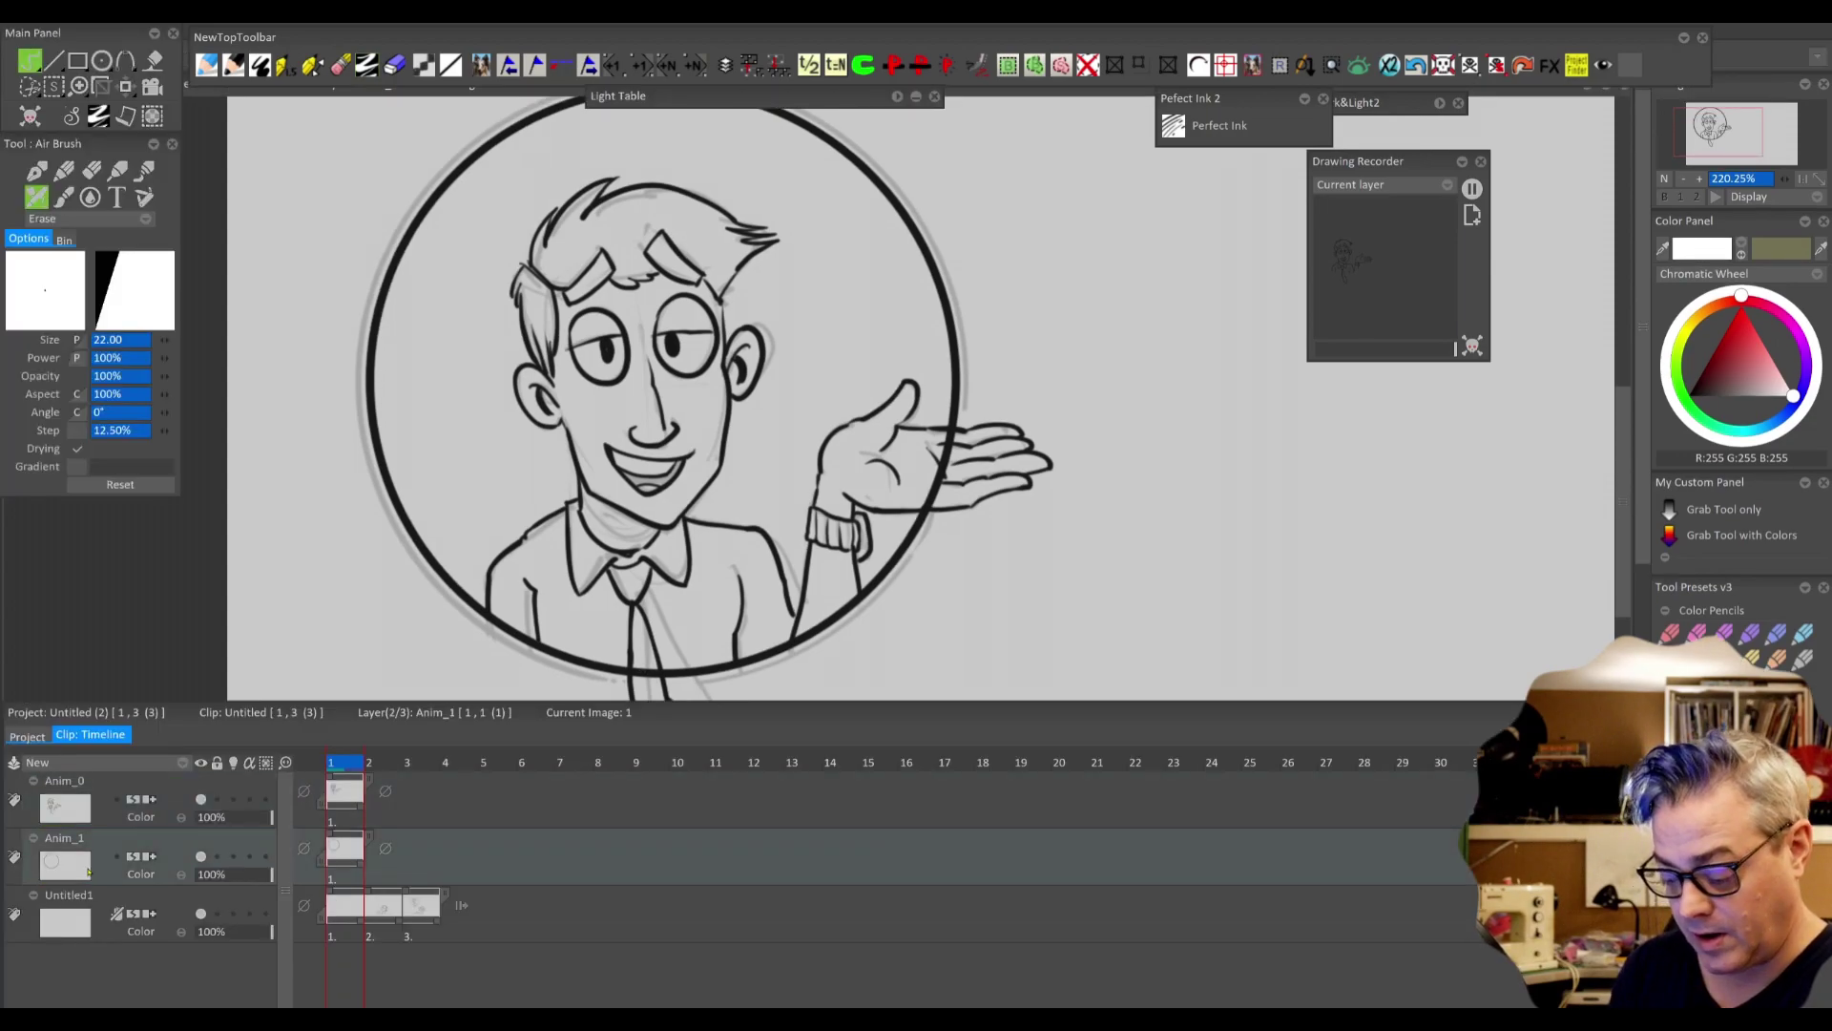
{"action": "key", "text": "Tab"}
{"action": "left_click_drag", "start_coordinate": [647, 673], "coordinate": [637, 671]}
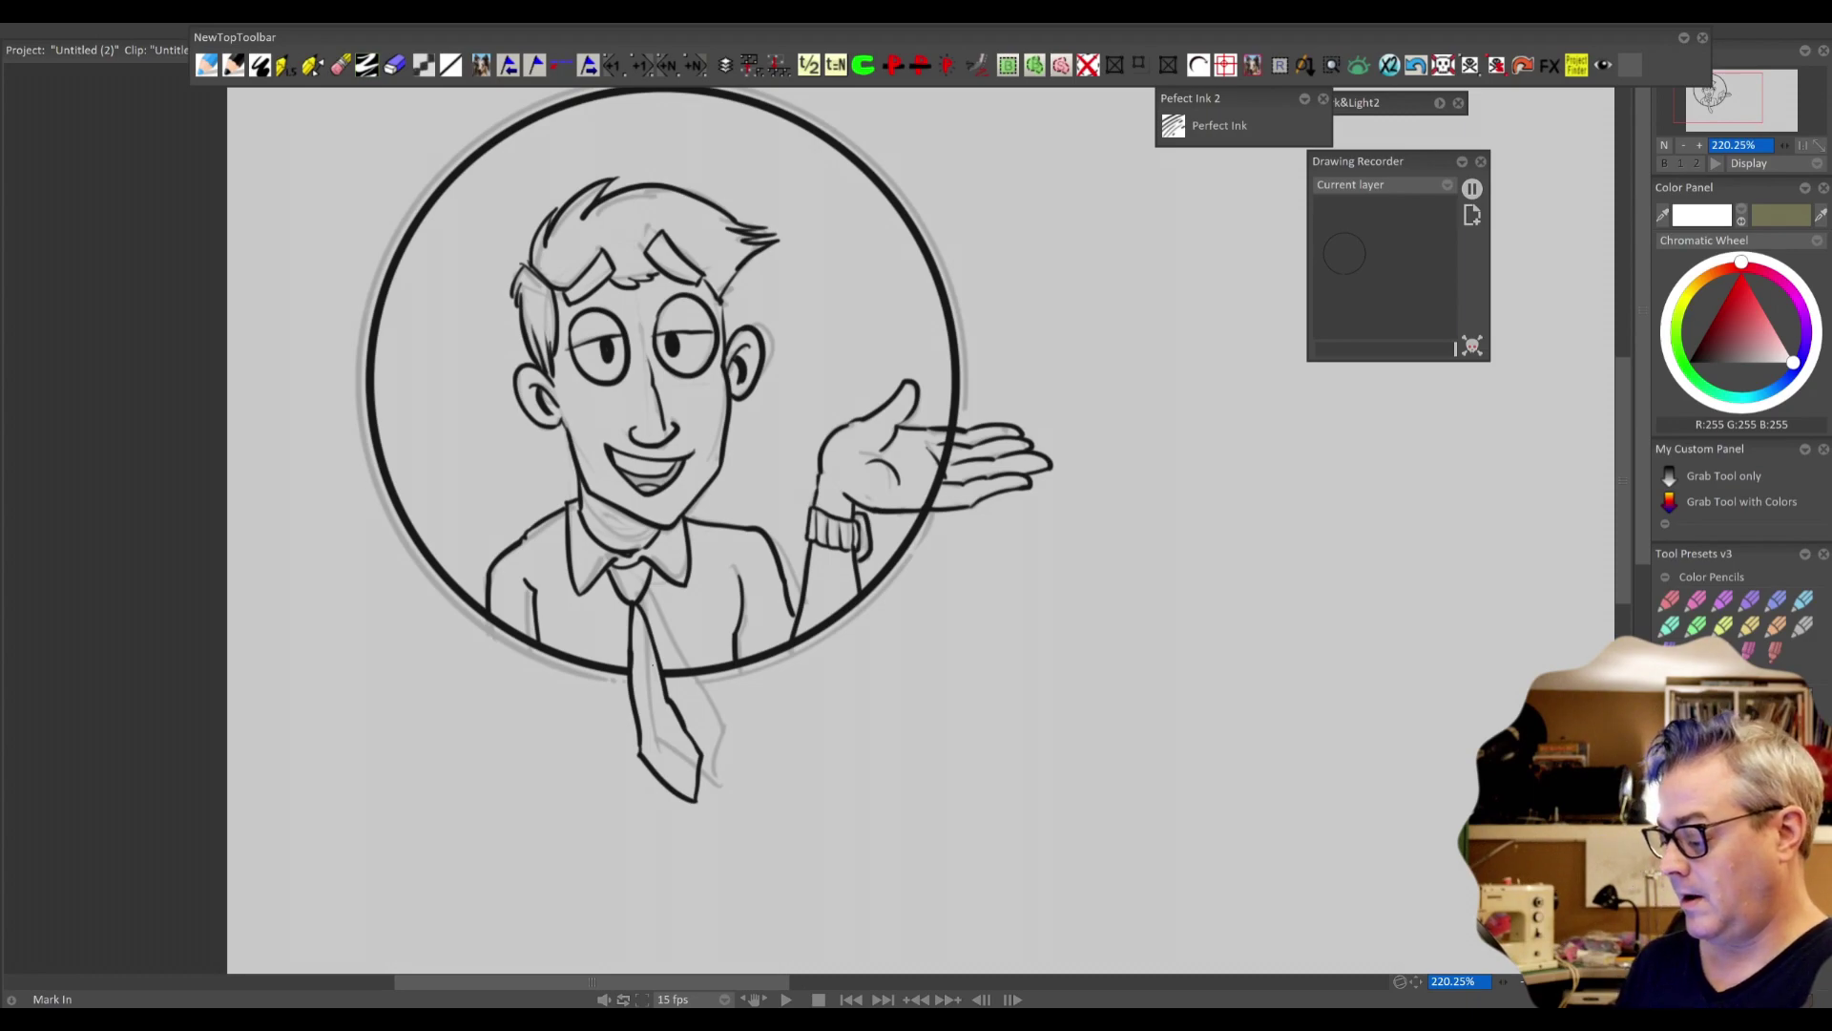
- Erase the section of the circle's line that runs through the man's open hand
{"action": "left_click_drag", "start_coordinate": [952, 433], "coordinate": [927, 504]}
{"action": "key", "text": "ctrl+z"}
{"action": "left_click_drag", "start_coordinate": [935, 486], "coordinate": [952, 431]}
{"action": "scroll", "coordinate": [1145, 538], "scroll_direction": "down", "scroll_amount": 3}
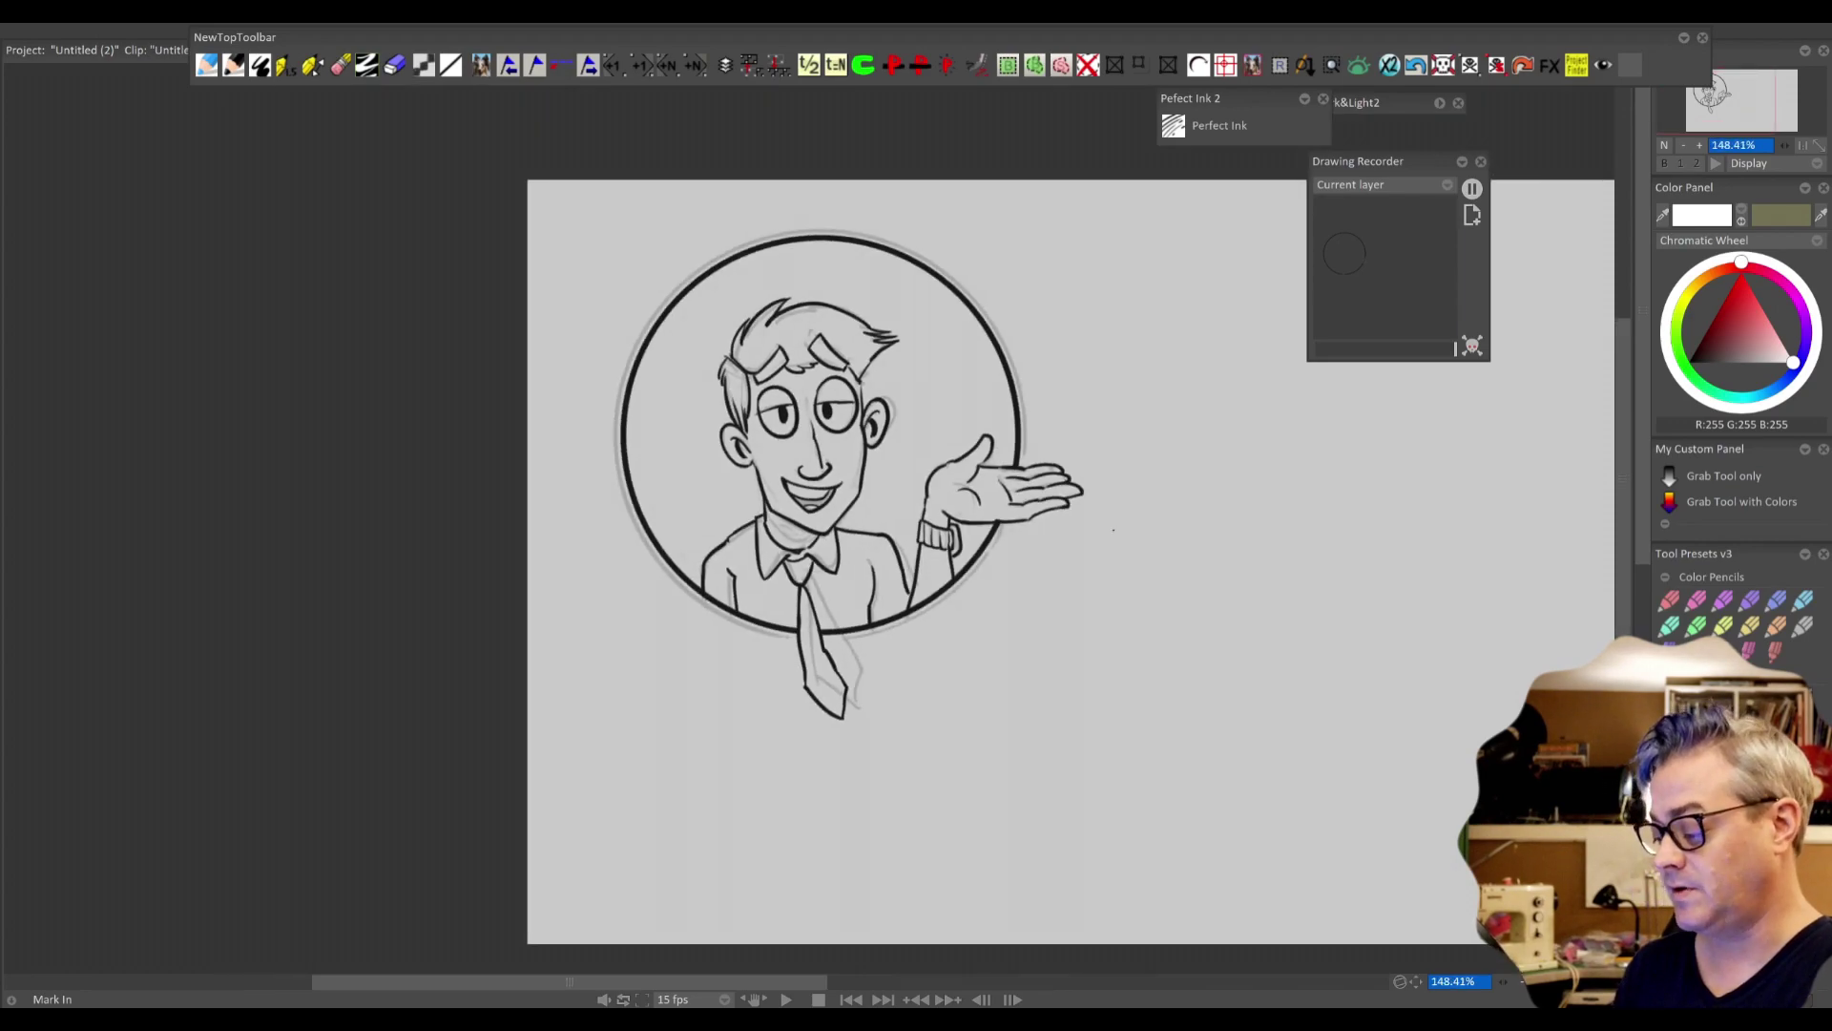
- Hide the Untitled1 sketch layer and make Anim_0 the active layer
{"action": "key", "text": "Tab"}
{"action": "left_click", "coordinate": [206, 914]}
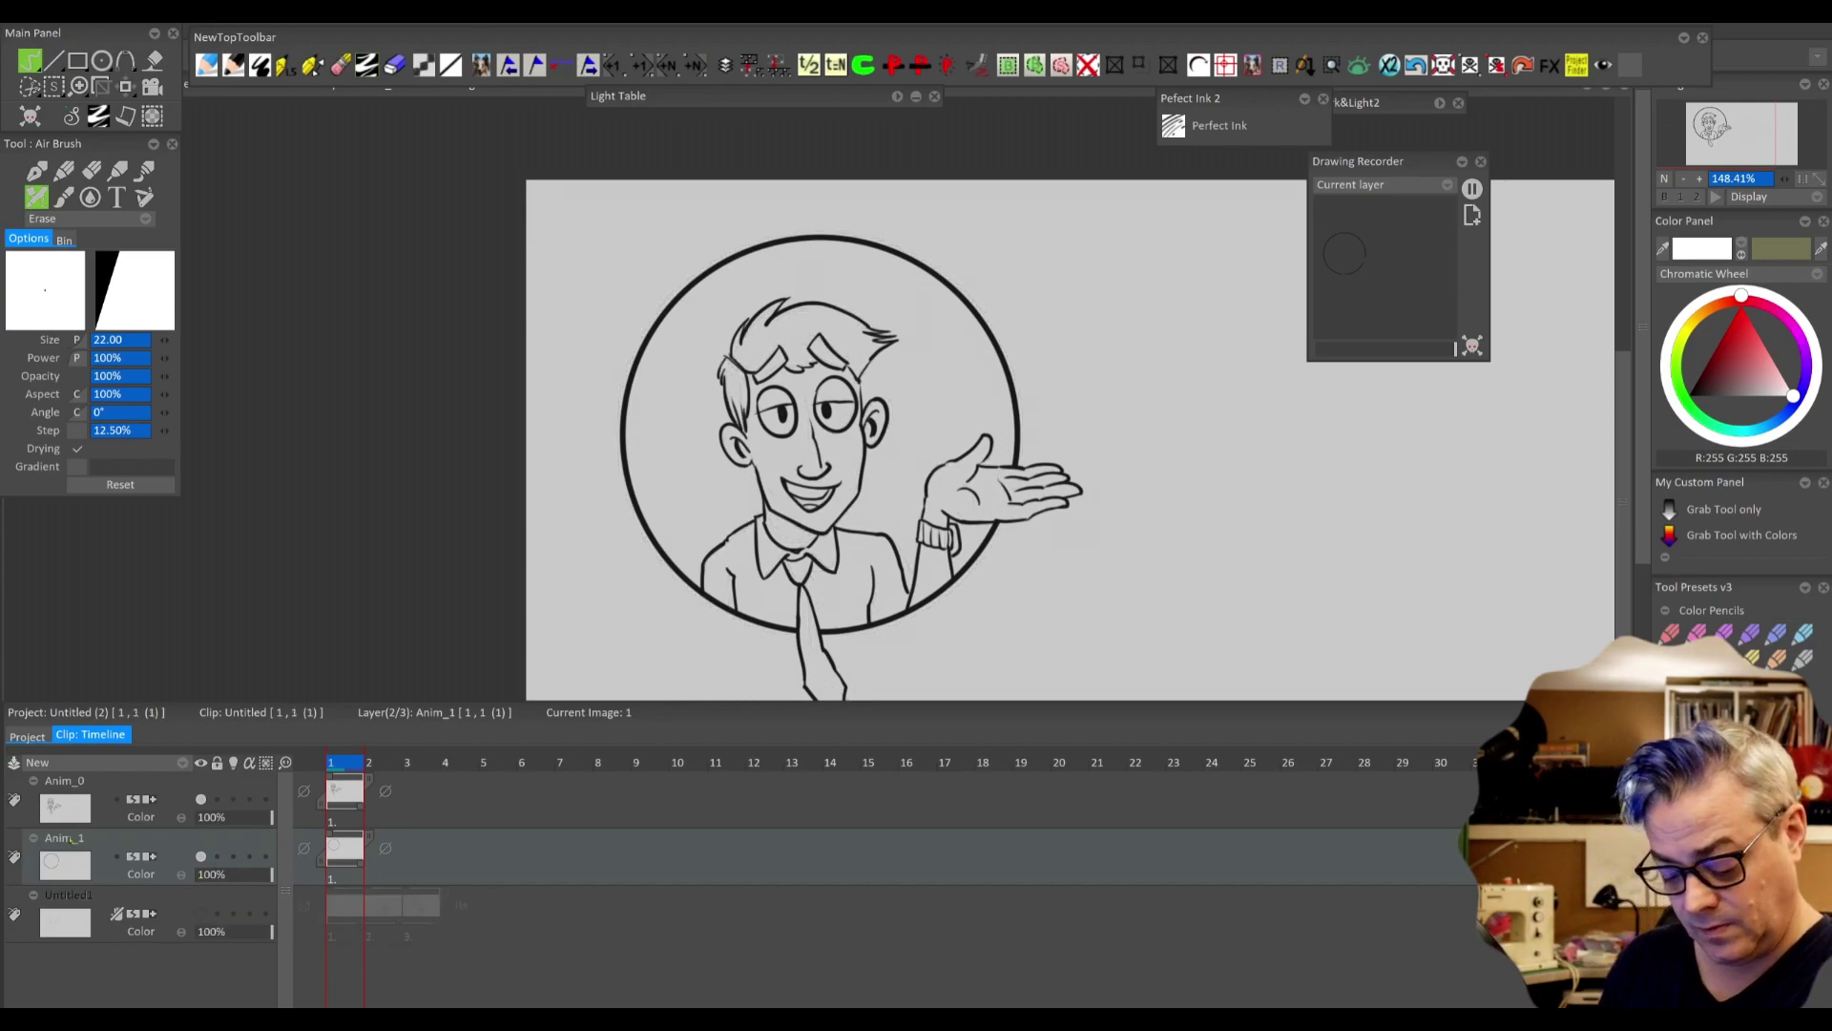
{"action": "left_click", "coordinate": [75, 810]}
- Fill the dark interior of the mouth and ink its outer corner with the Perfect Ink brush at 57.60% size
{"action": "key", "text": "plus"}
{"action": "key", "text": "plus"}
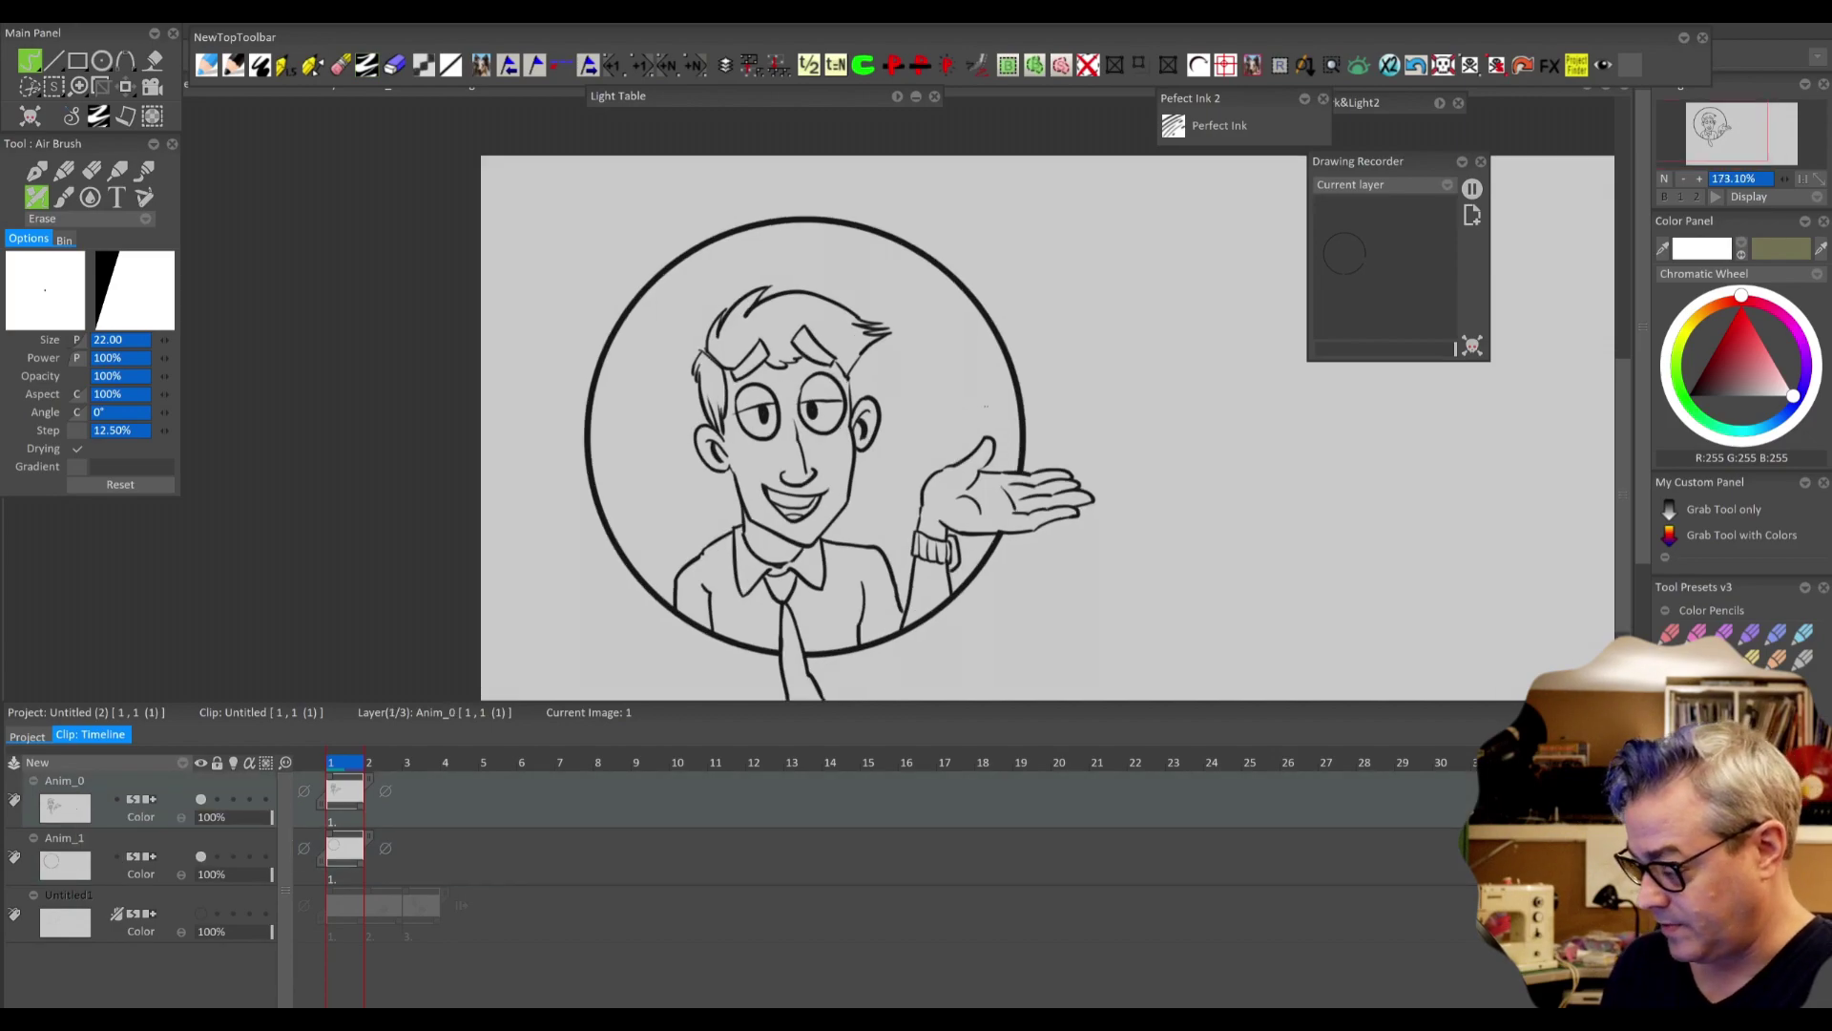
{"action": "key", "text": "plus"}
{"action": "key", "text": "plus"}
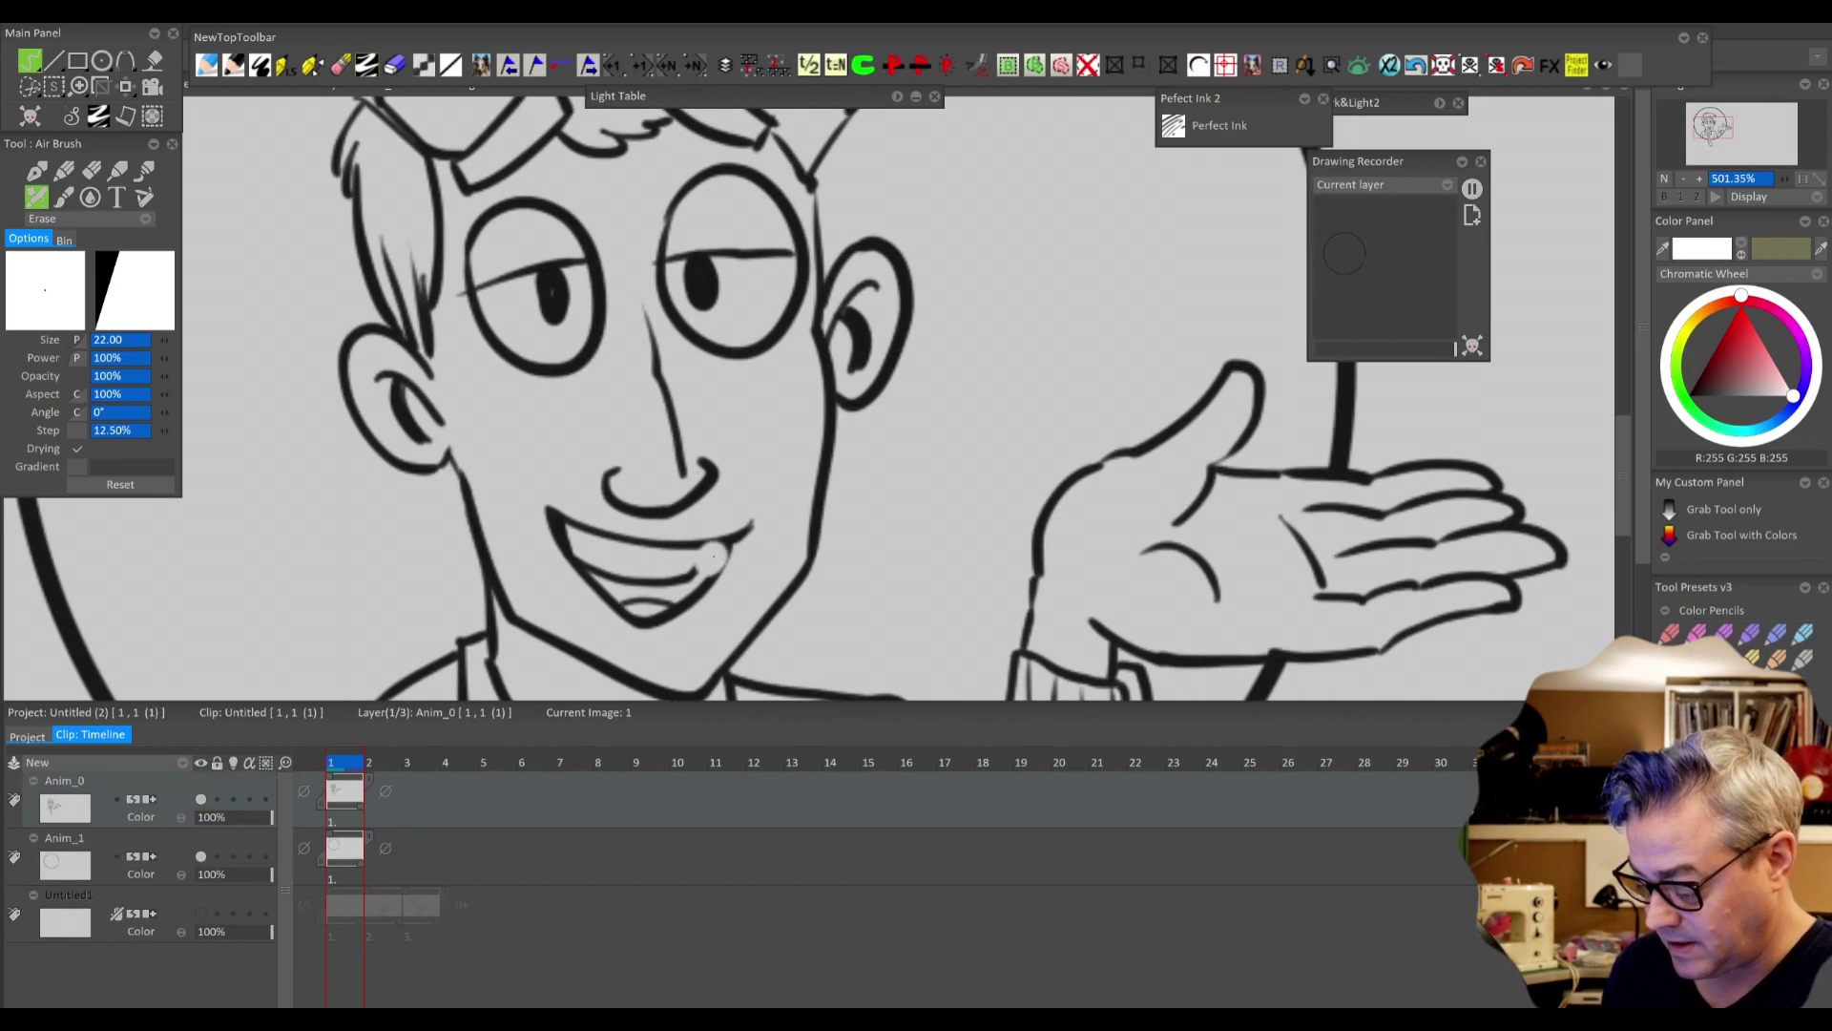
{"action": "left_click", "coordinate": [1173, 125]}
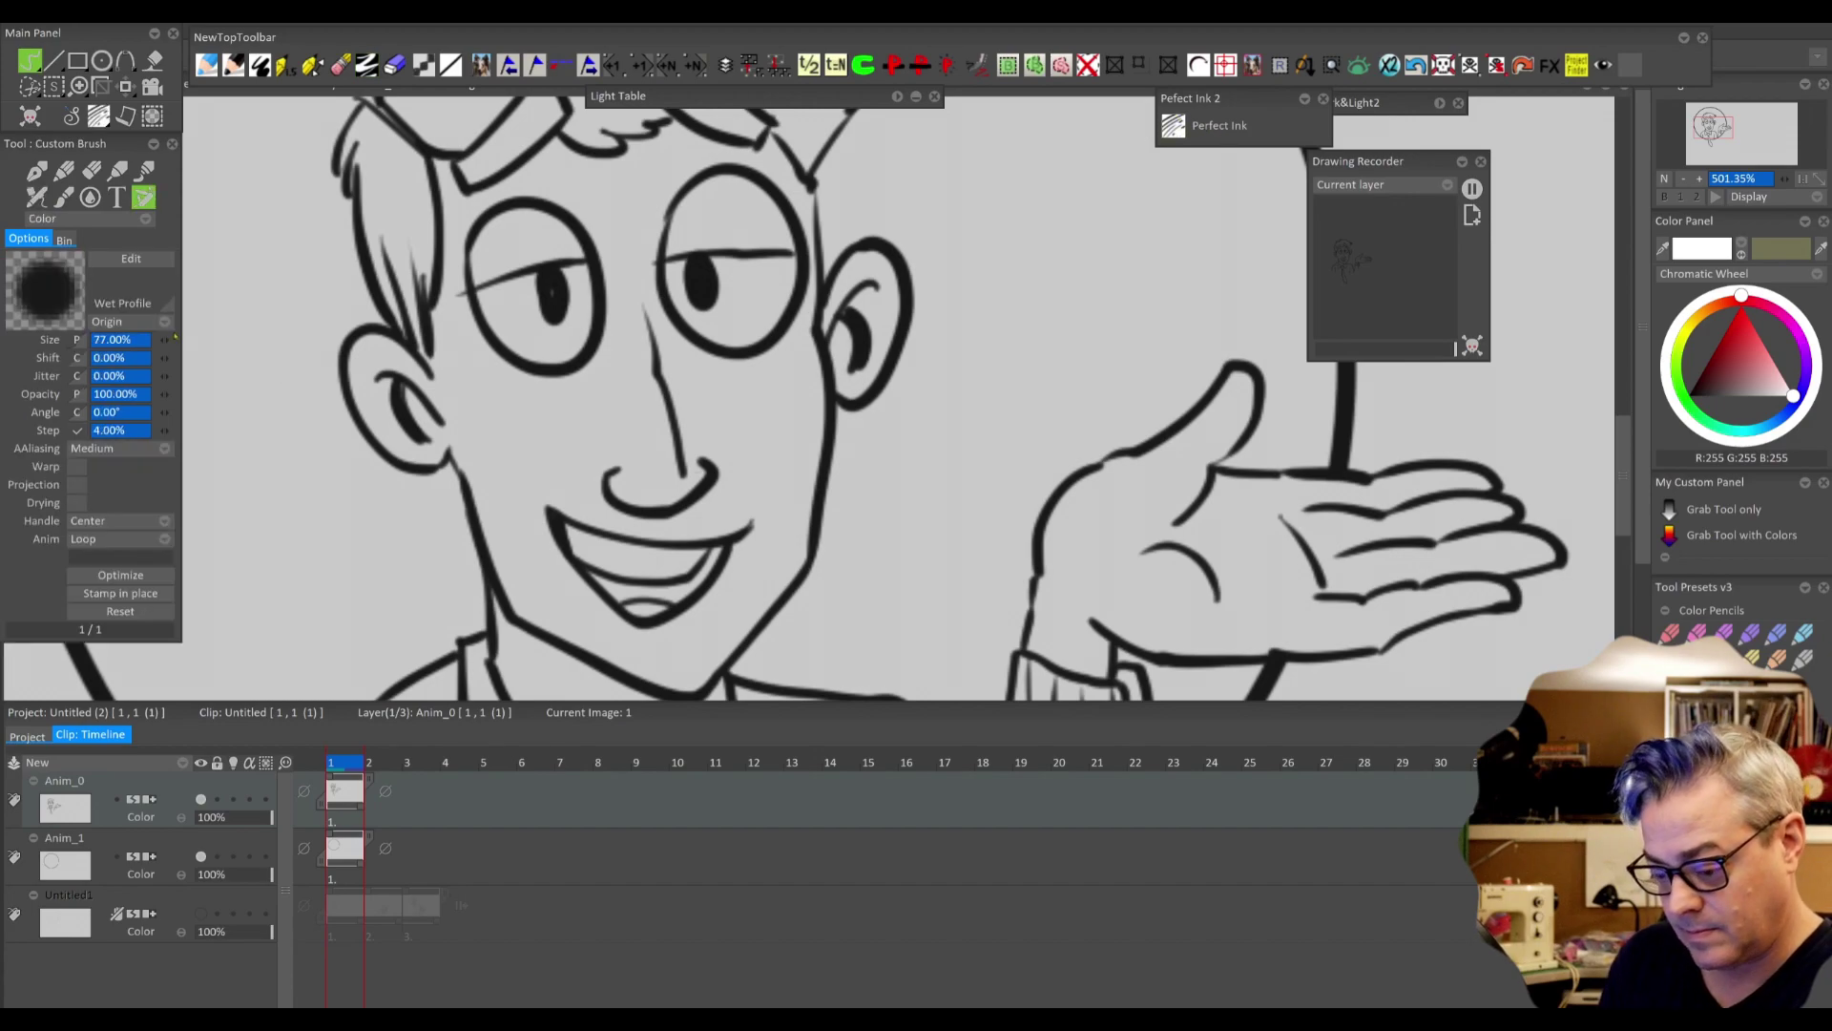
{"action": "mouse_move", "coordinate": [708, 561]}
{"action": "left_mouse_down"}
{"action": "mouse_move", "coordinate": [692, 584]}
{"action": "mouse_move", "coordinate": [596, 573]}
{"action": "mouse_move", "coordinate": [632, 584]}
{"action": "mouse_move", "coordinate": [714, 555]}
{"action": "mouse_move", "coordinate": [683, 595]}
{"action": "mouse_move", "coordinate": [601, 584]}
{"action": "left_mouse_up"}
{"action": "key", "text": "ctrl+z"}
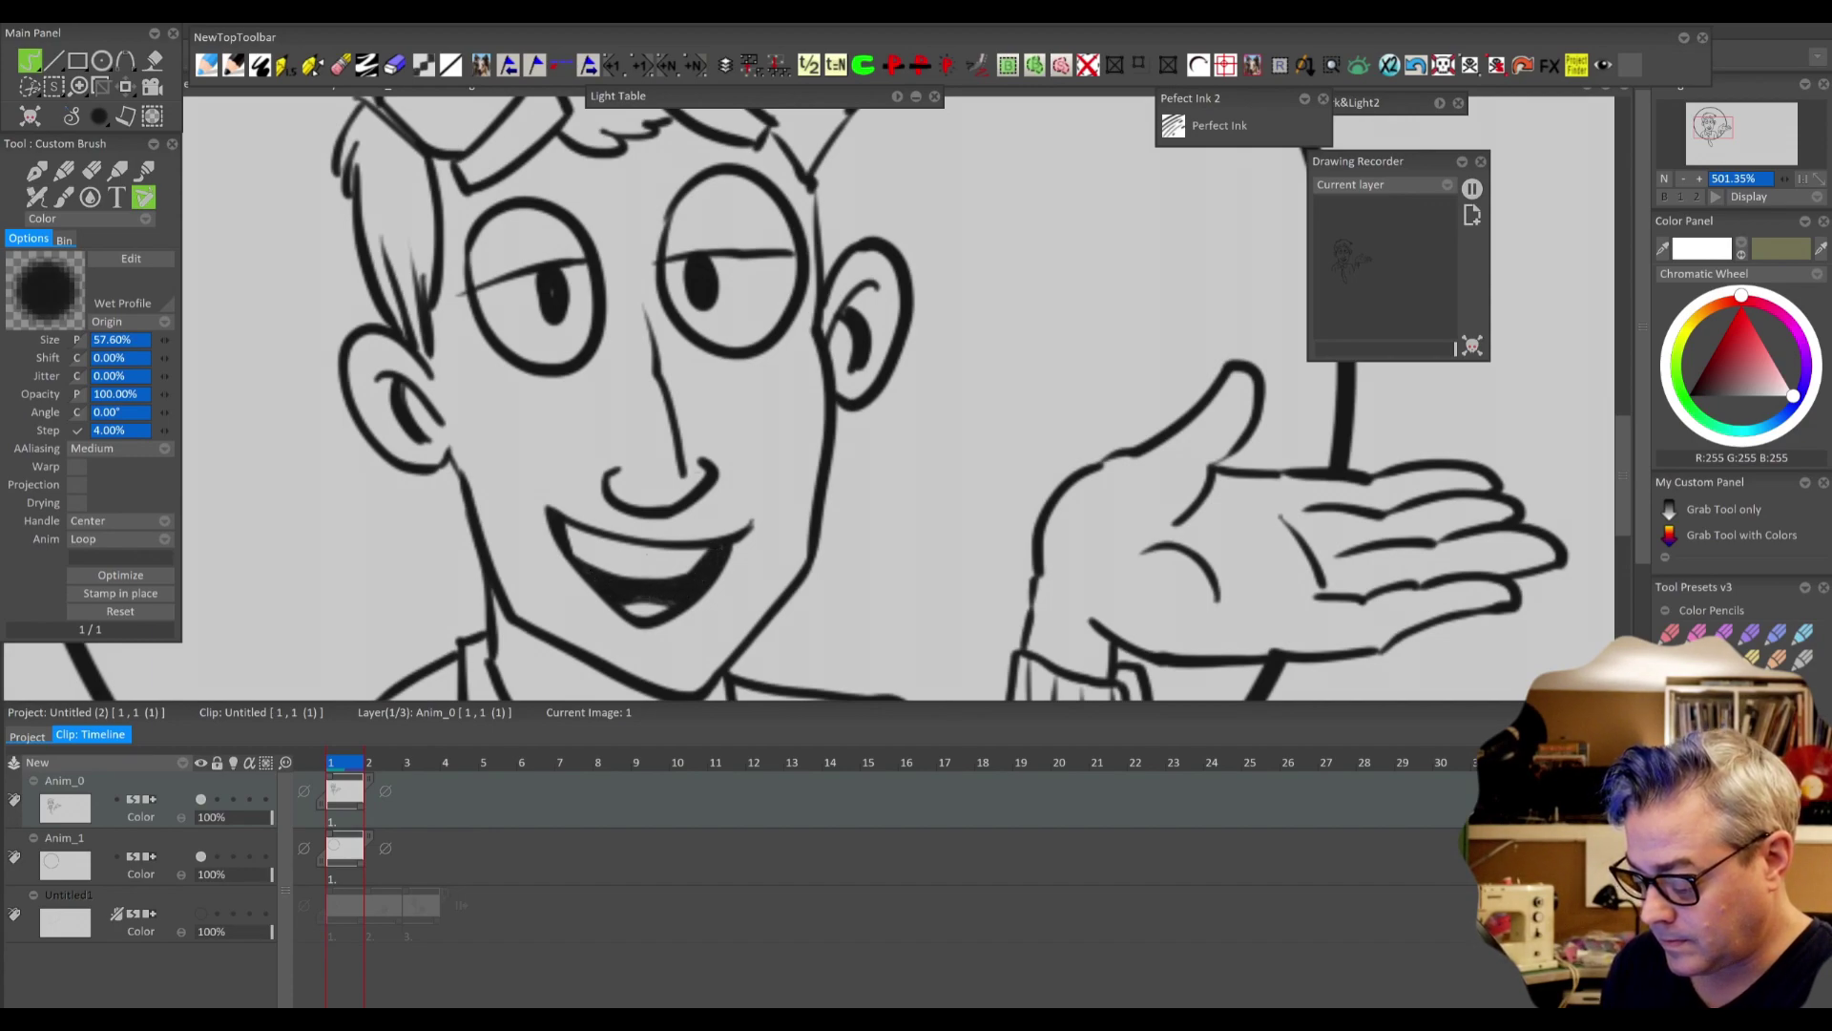
{"action": "left_click_drag", "start_coordinate": [551, 521], "coordinate": [533, 506]}
{"action": "scroll", "coordinate": [981, 482], "scroll_direction": "down", "scroll_amount": 5}
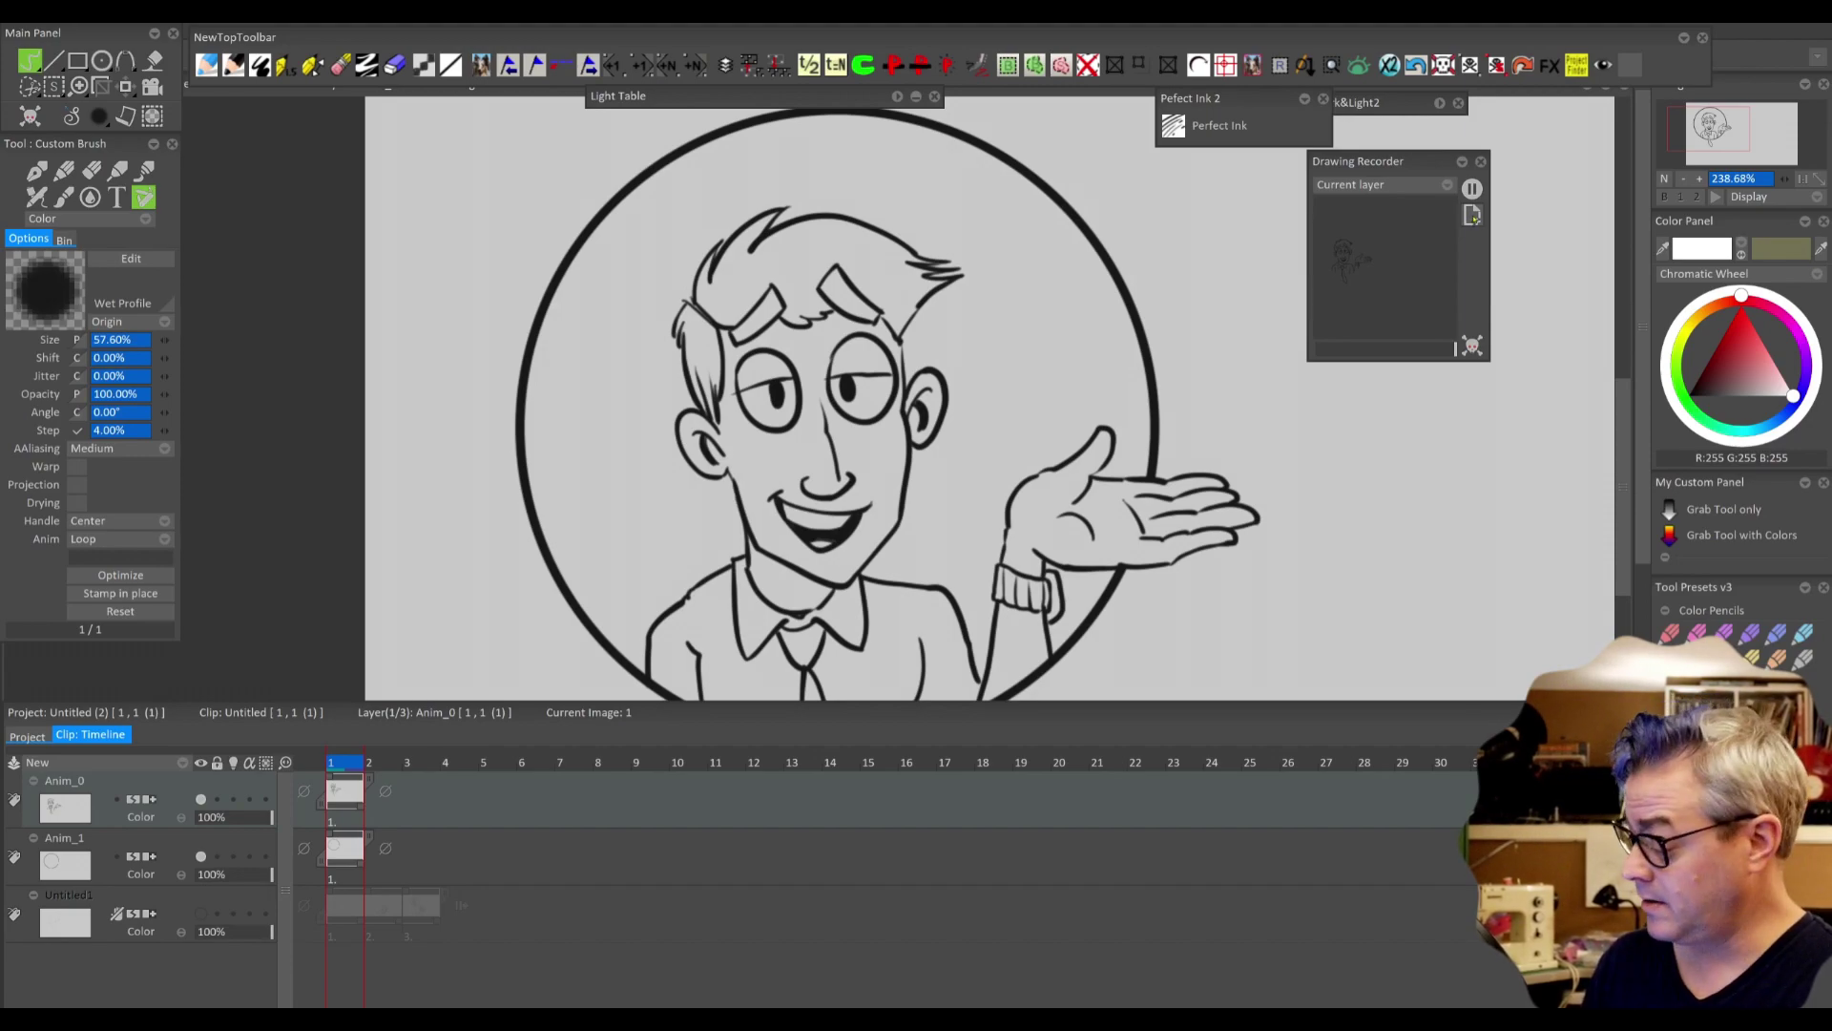
- Generate a new clip from the Drawing Recorder and copy all of its recorded images
{"action": "left_click", "coordinate": [1472, 216]}
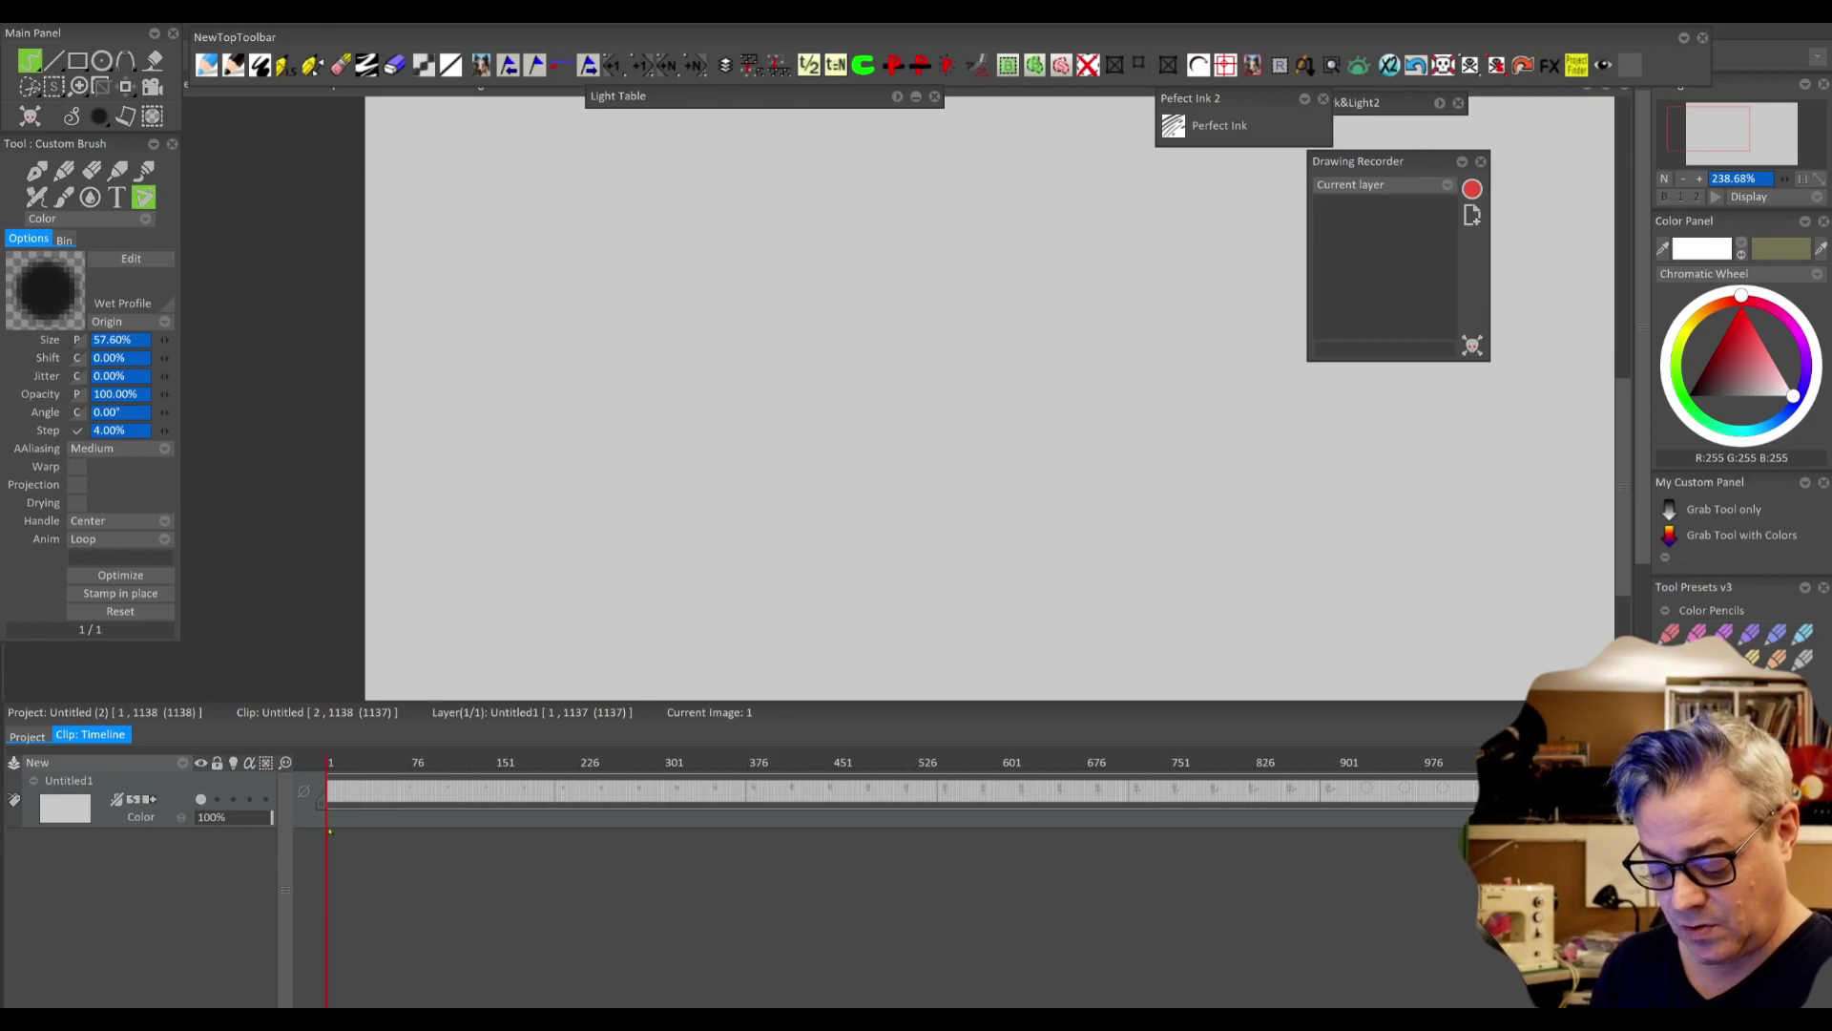
{"action": "double_click", "coordinate": [328, 823]}
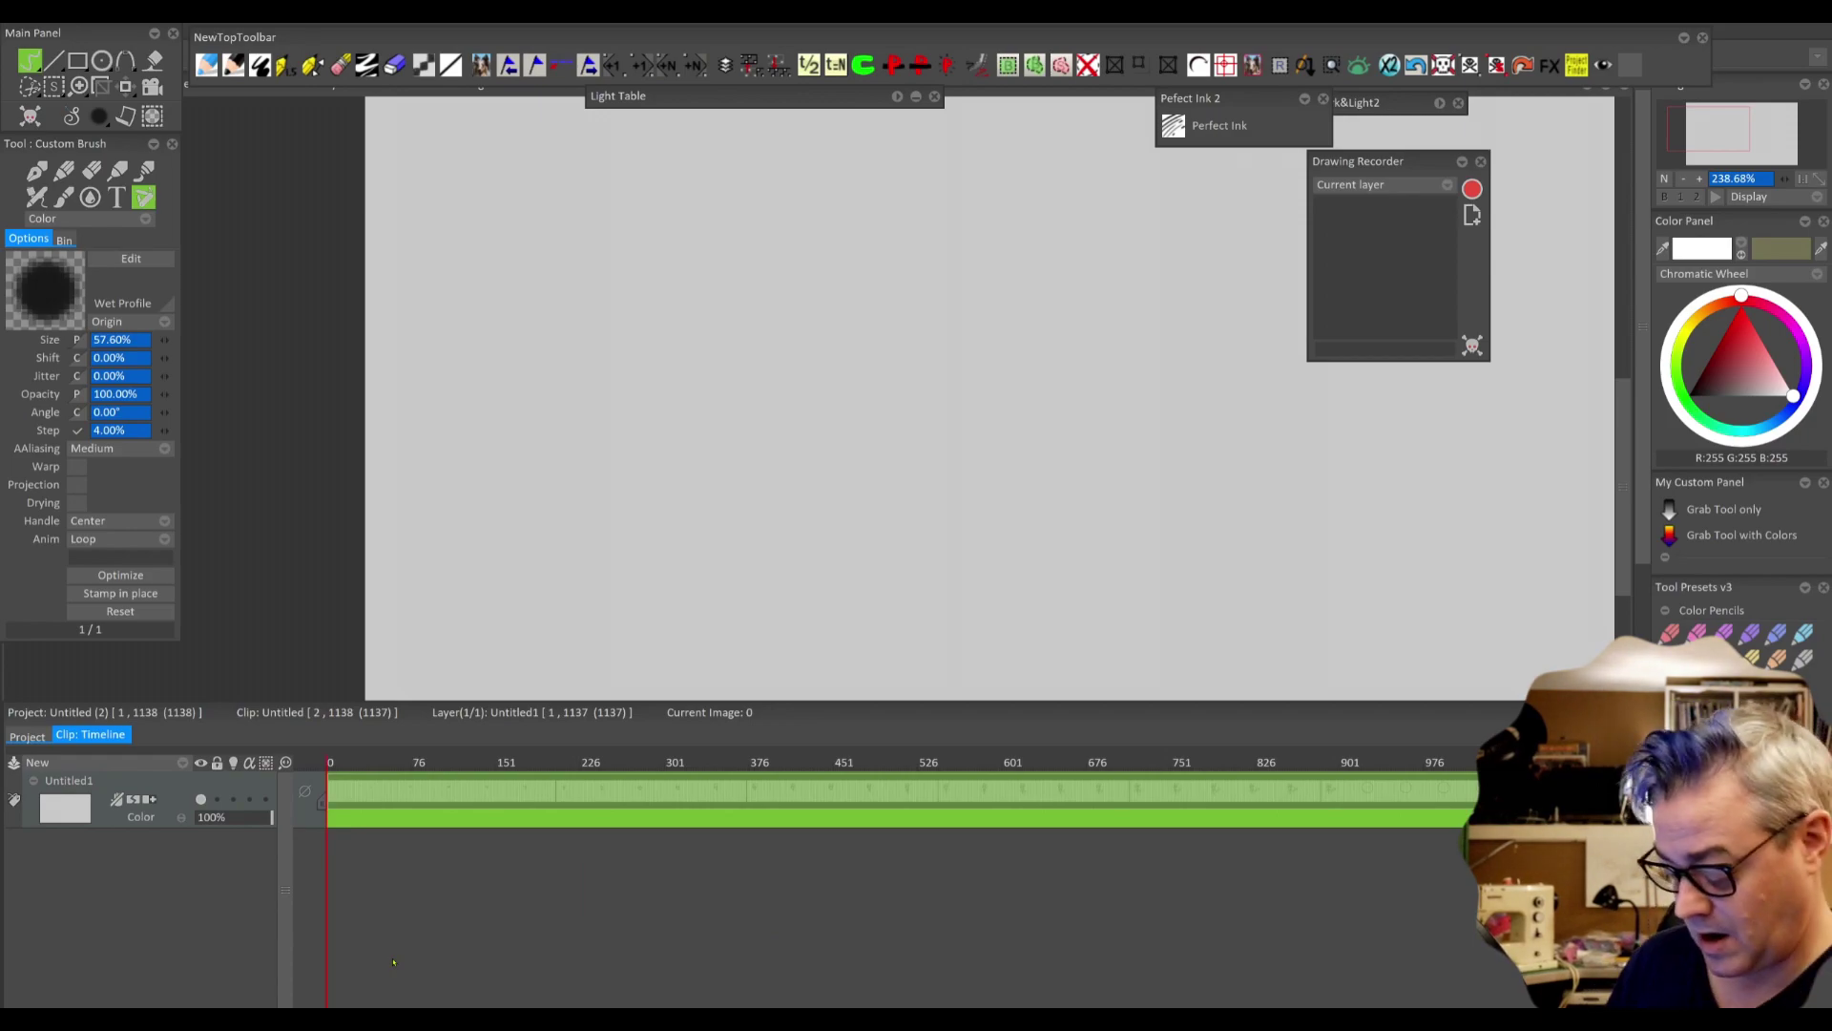
{"action": "key", "text": "Left"}
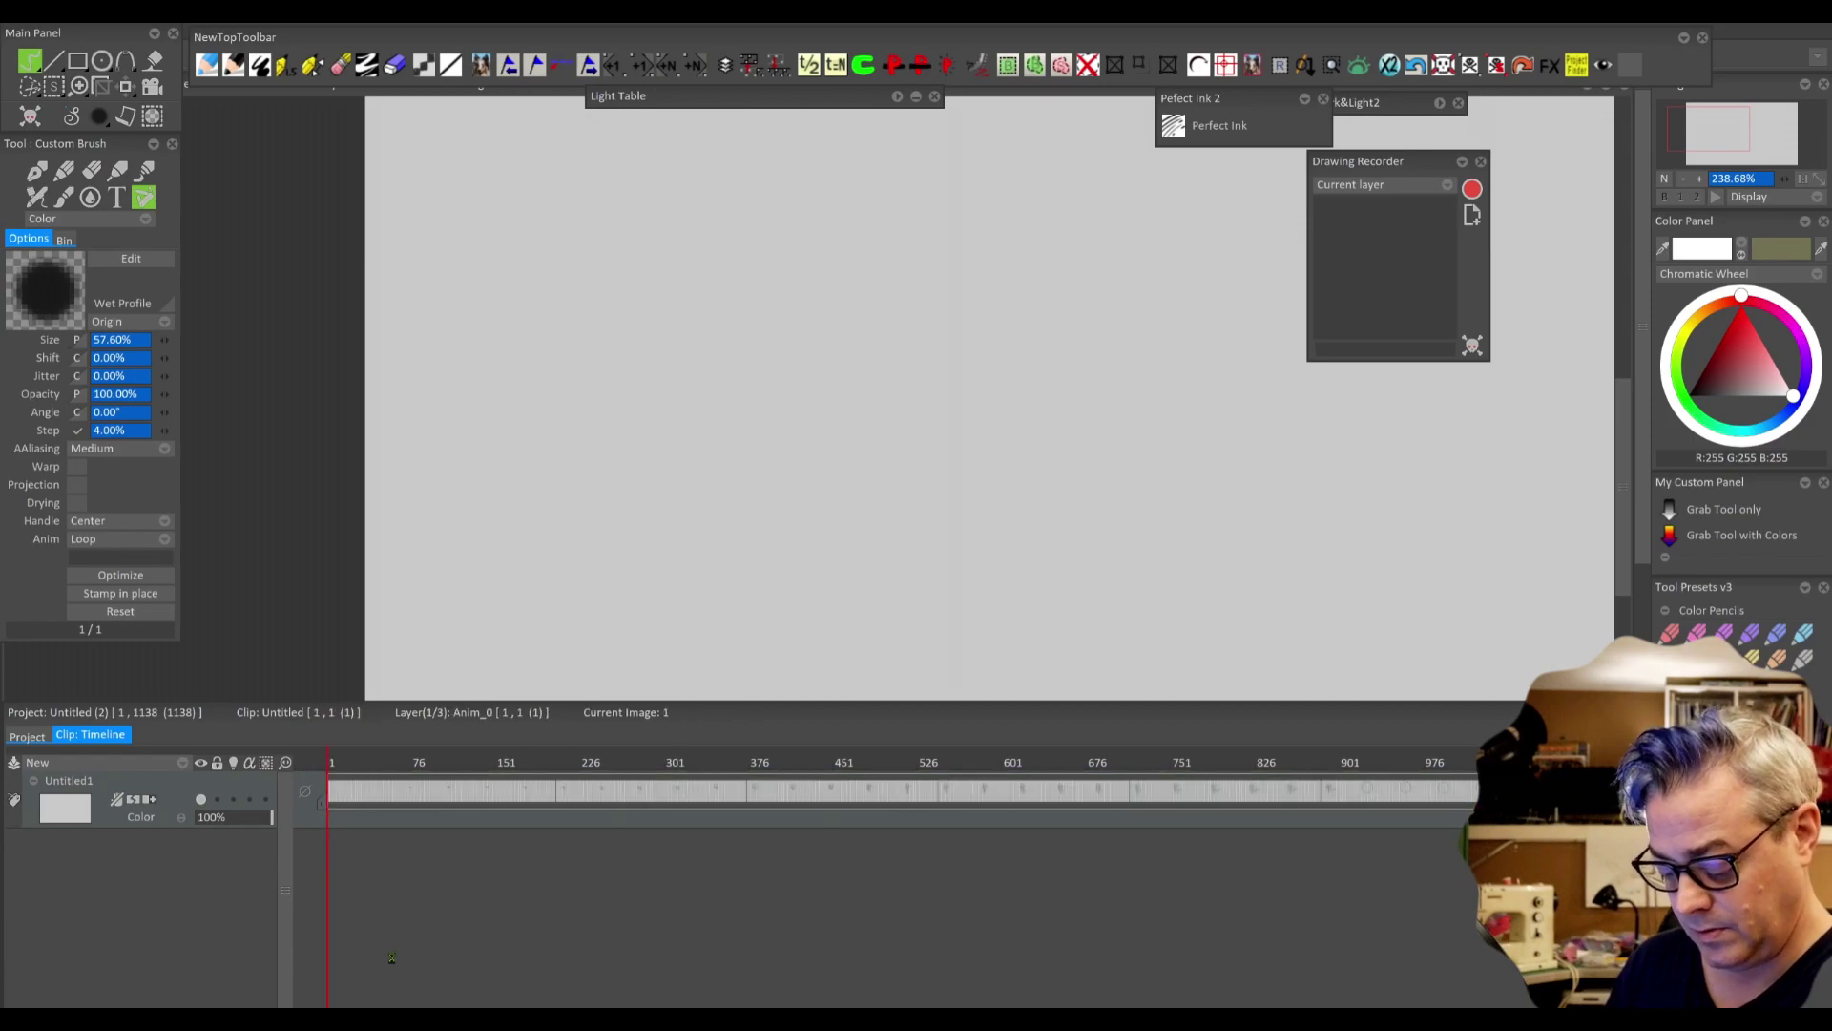
- Add a new animation layer above Anim_0 in the drawing's clip and paste the recorded images into it
{"action": "left_click", "coordinate": [85, 764]}
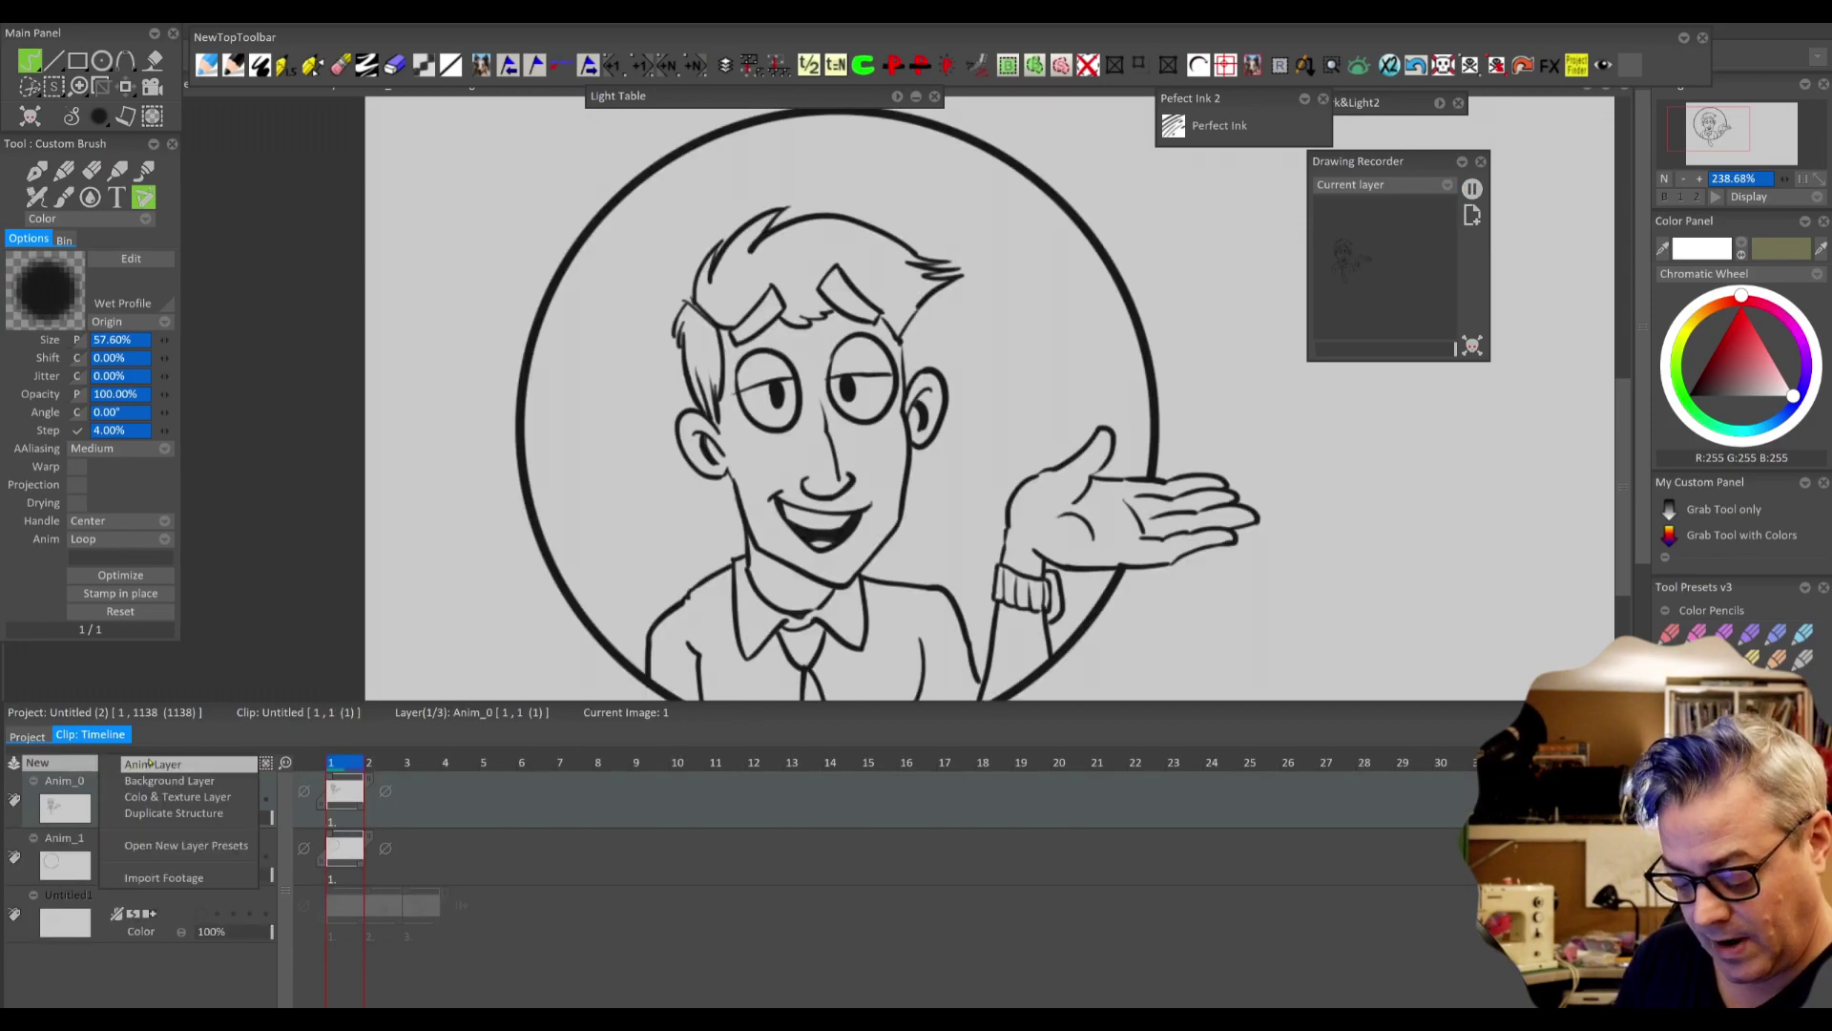
{"action": "left_click", "coordinate": [77, 765]}
{"action": "left_click", "coordinate": [346, 798]}
{"action": "right_click", "coordinate": [347, 799]}
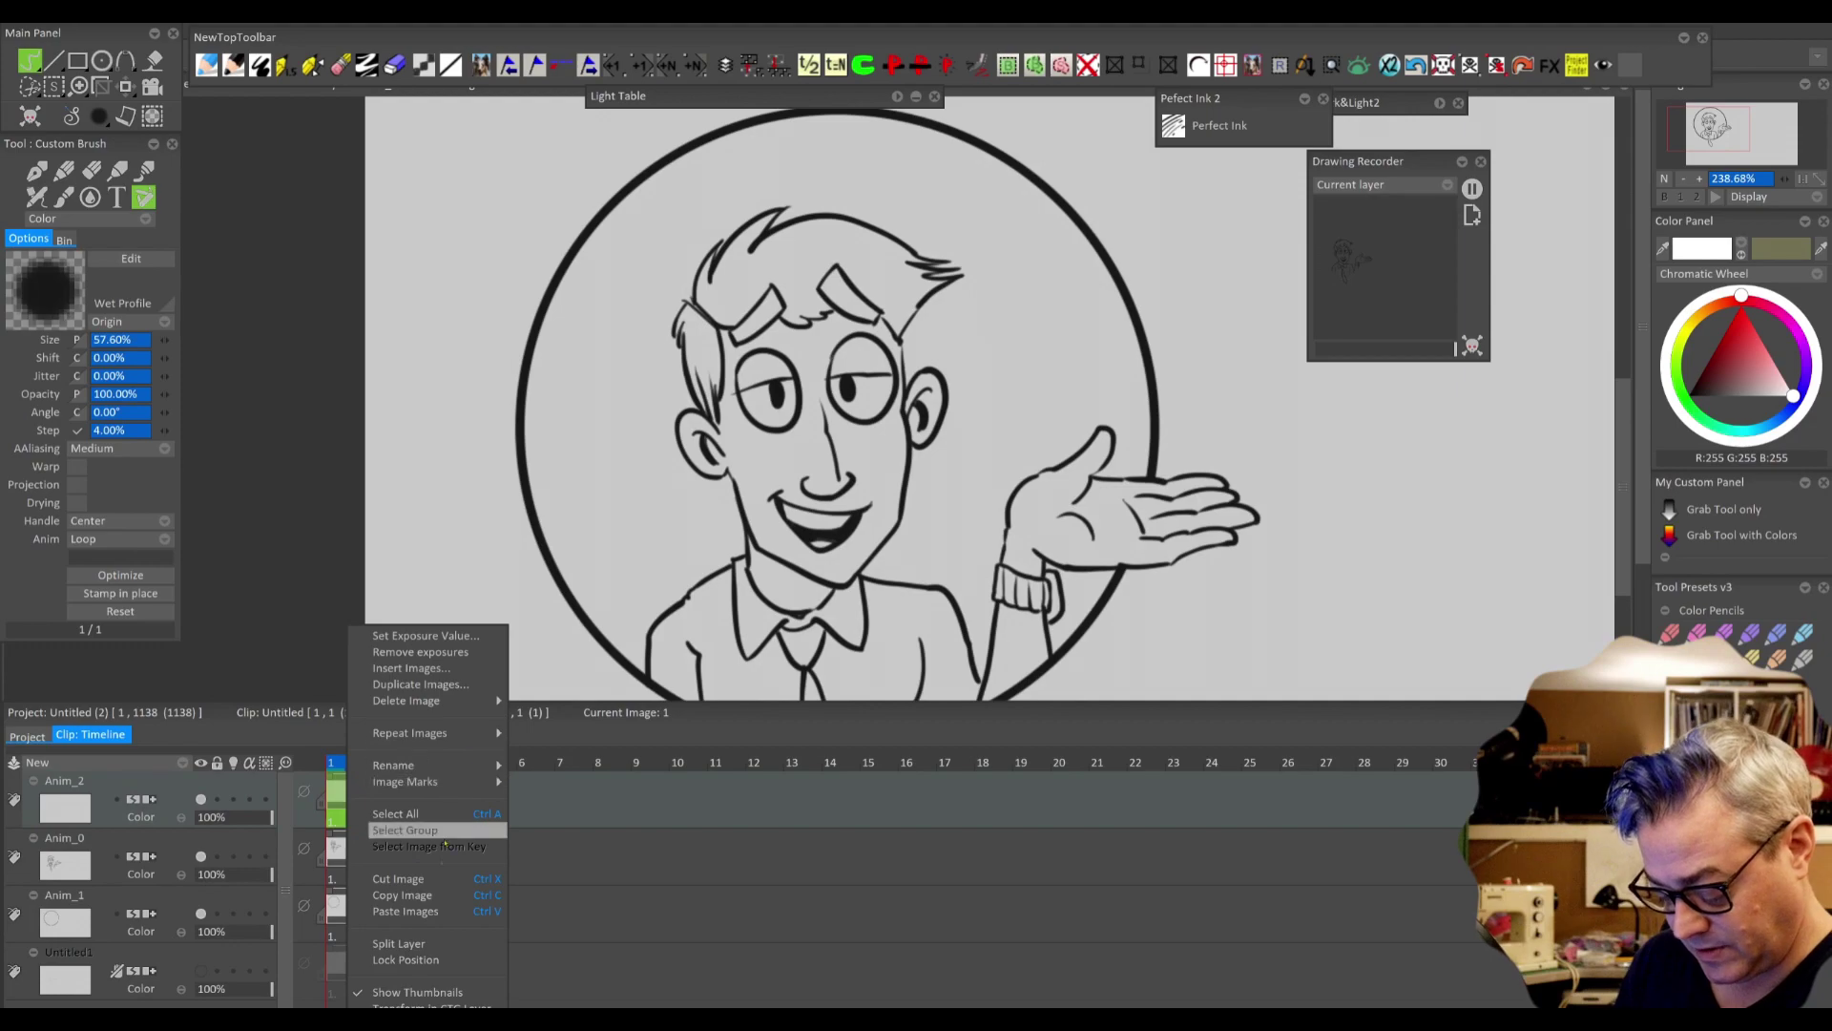
{"action": "left_click", "coordinate": [462, 914]}
- Inactivate all layers and reactivate only Anim_2 so the recording displays alone
{"action": "left_click_drag", "start_coordinate": [285, 763], "coordinate": [216, 818]}
{"action": "left_click_drag", "start_coordinate": [484, 889], "coordinate": [763, 903]}
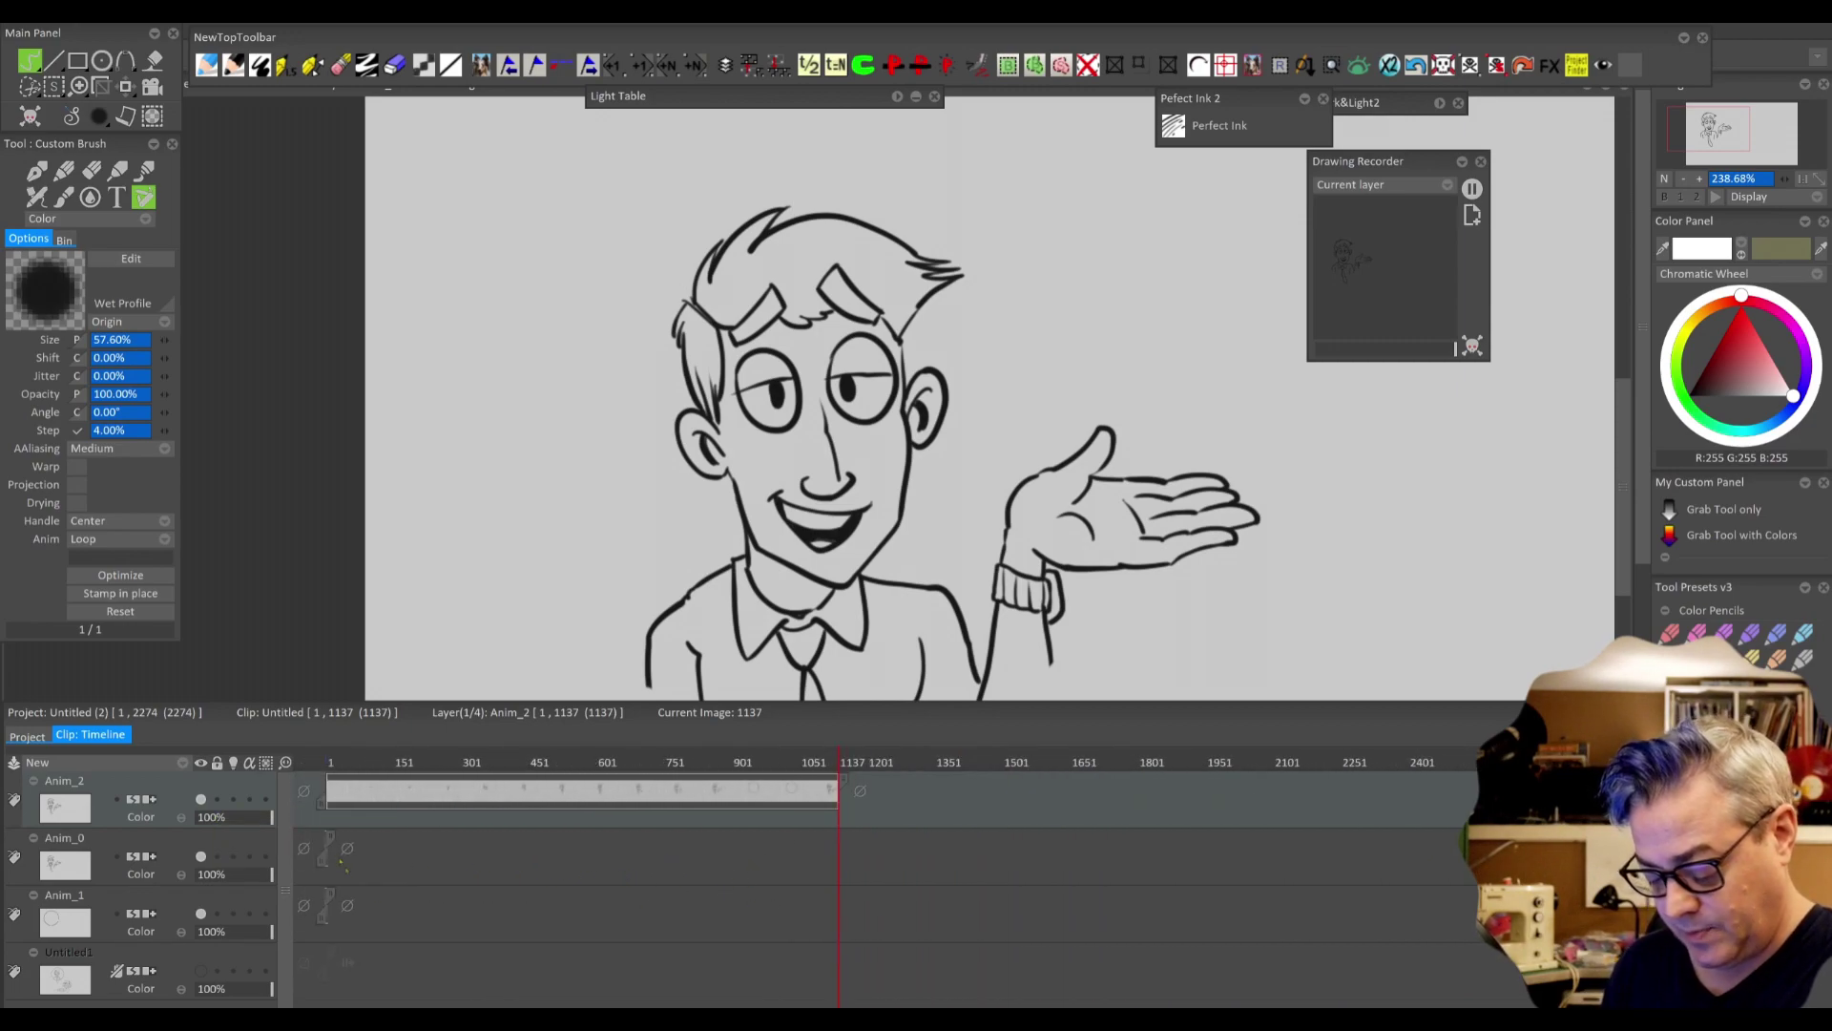
{"action": "left_click", "coordinate": [198, 762]}
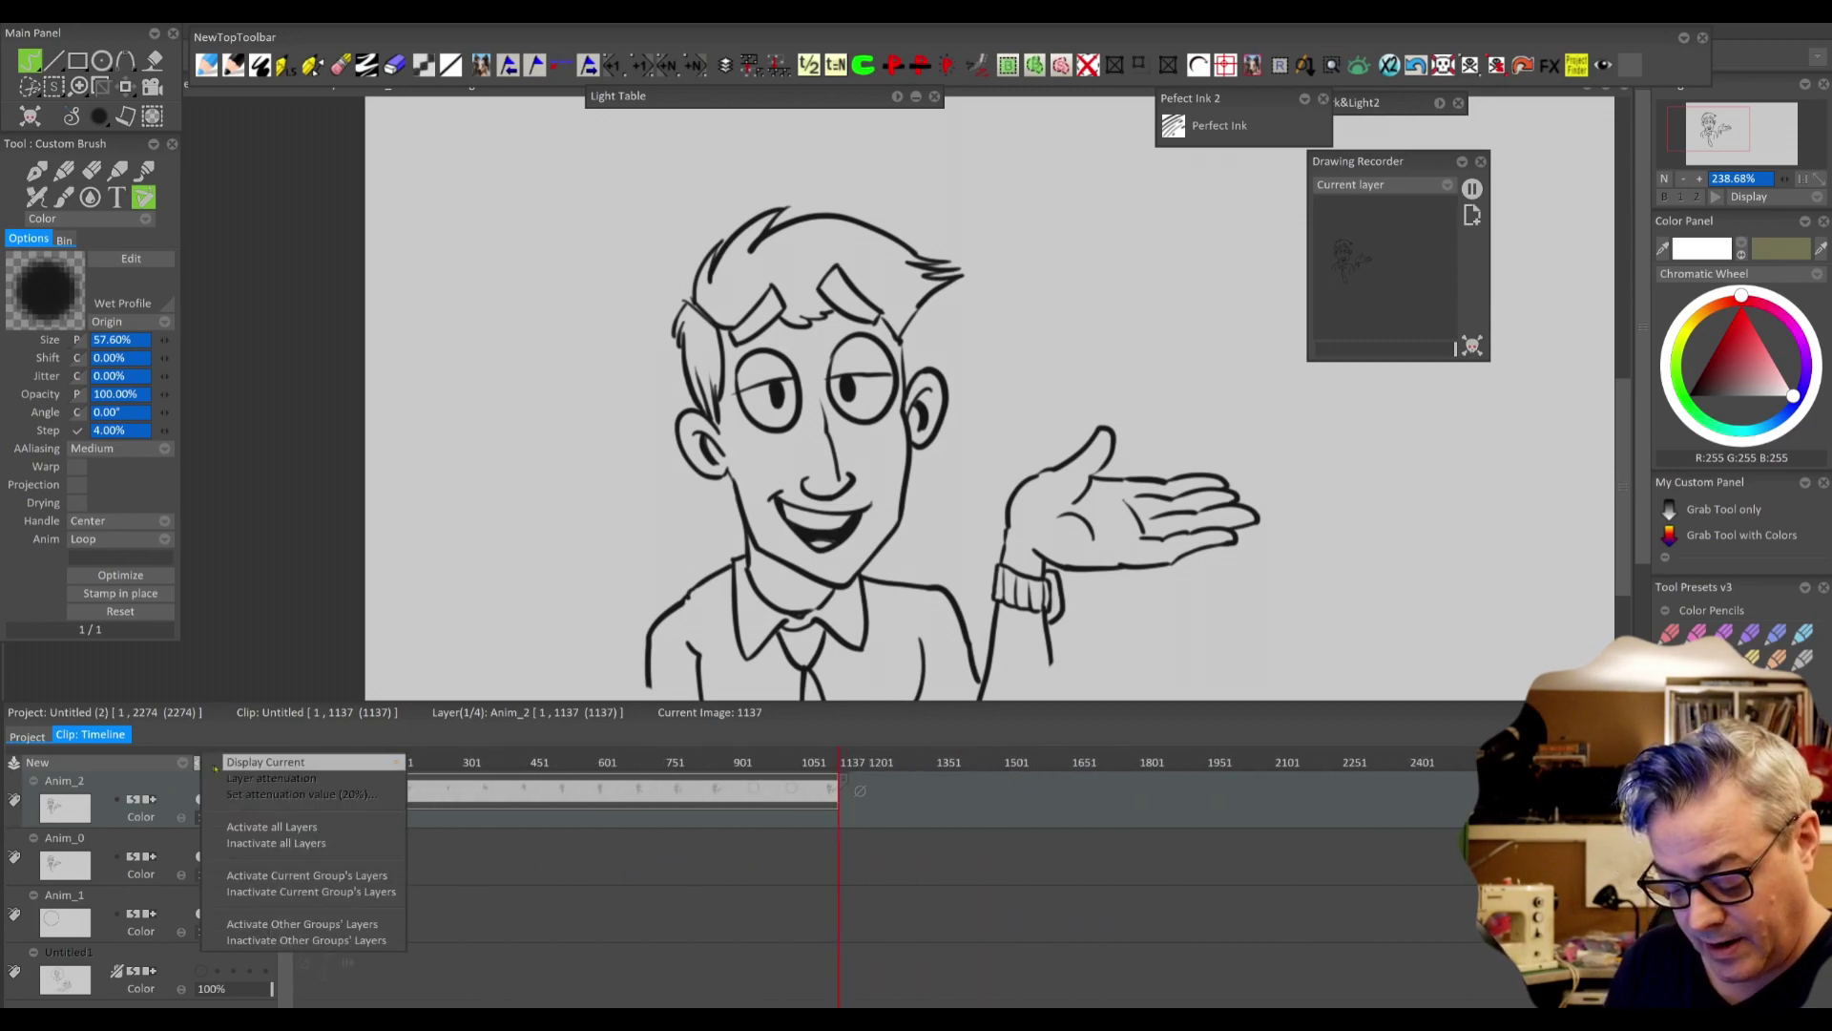
{"action": "left_click", "coordinate": [300, 844]}
{"action": "left_click", "coordinate": [204, 799]}
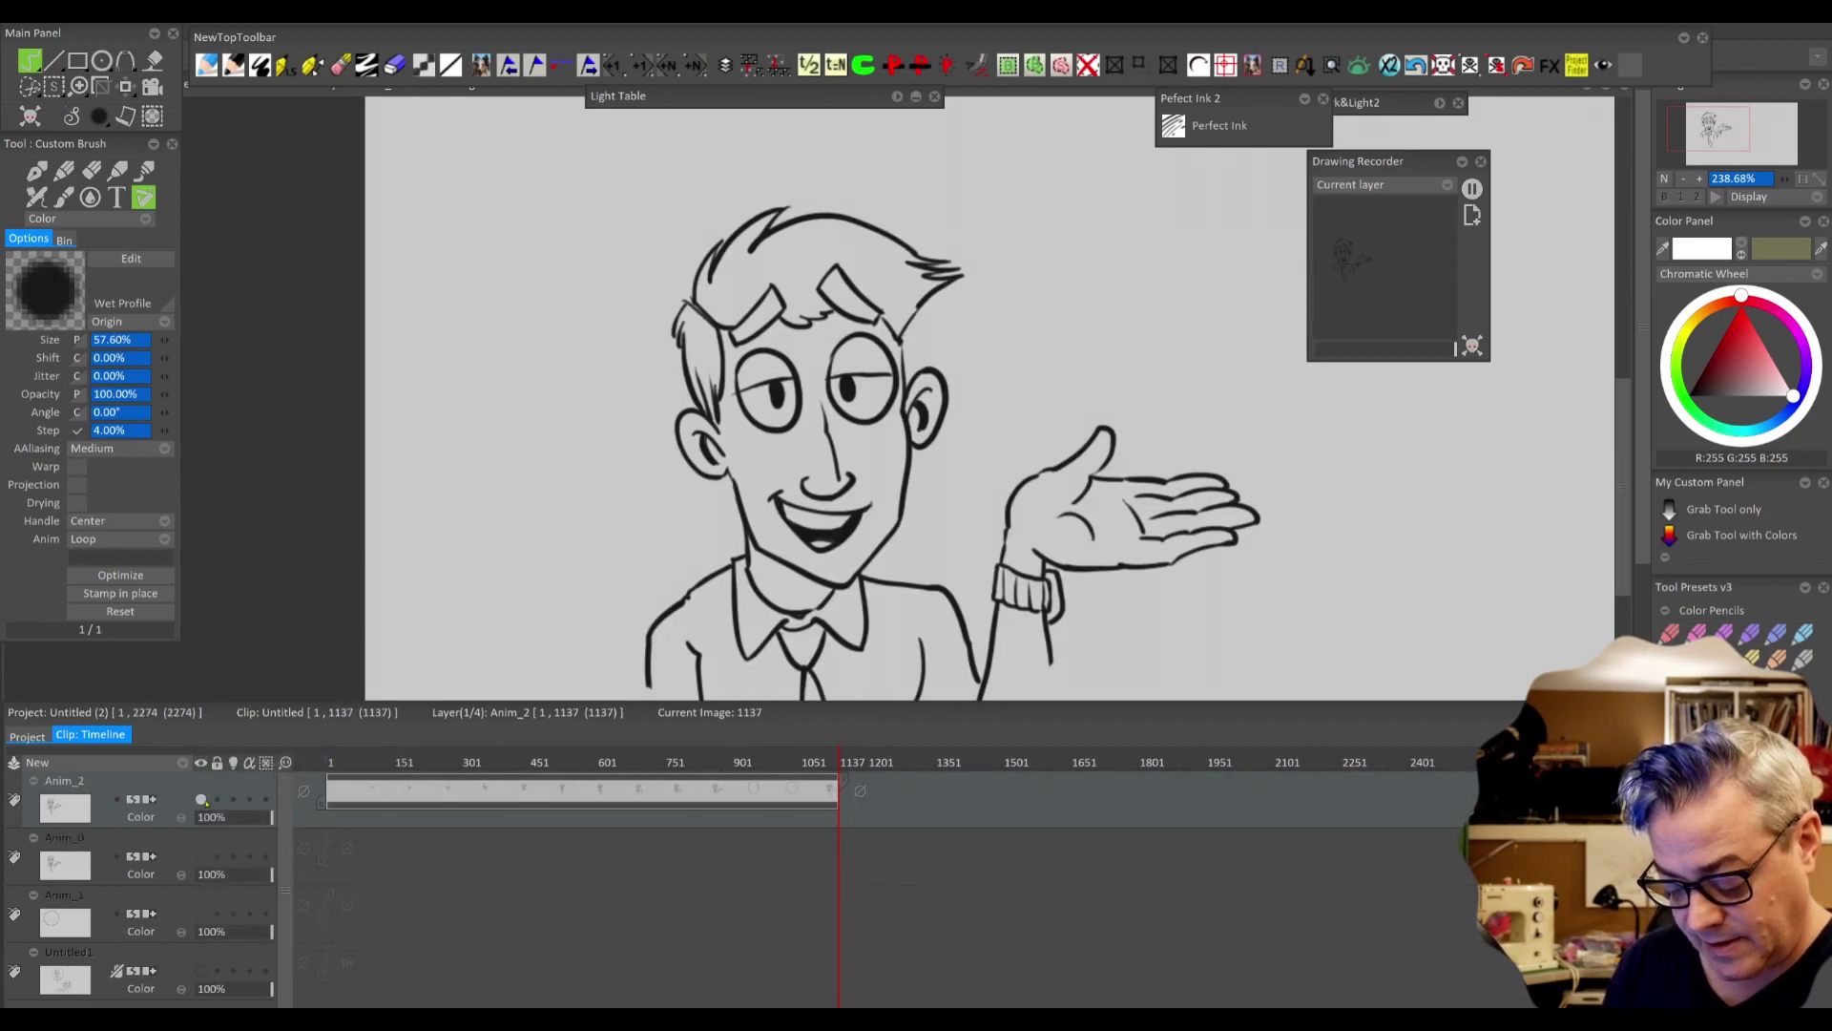
- Play back the recorded strokes on Anim_2 from the first image using the Remote Control
{"action": "mouse_move", "coordinate": [836, 802]}
{"action": "left_mouse_down"}
{"action": "mouse_move", "coordinate": [652, 807]}
{"action": "mouse_move", "coordinate": [298, 859]}
{"action": "left_mouse_up"}
{"action": "key", "text": "Insert"}
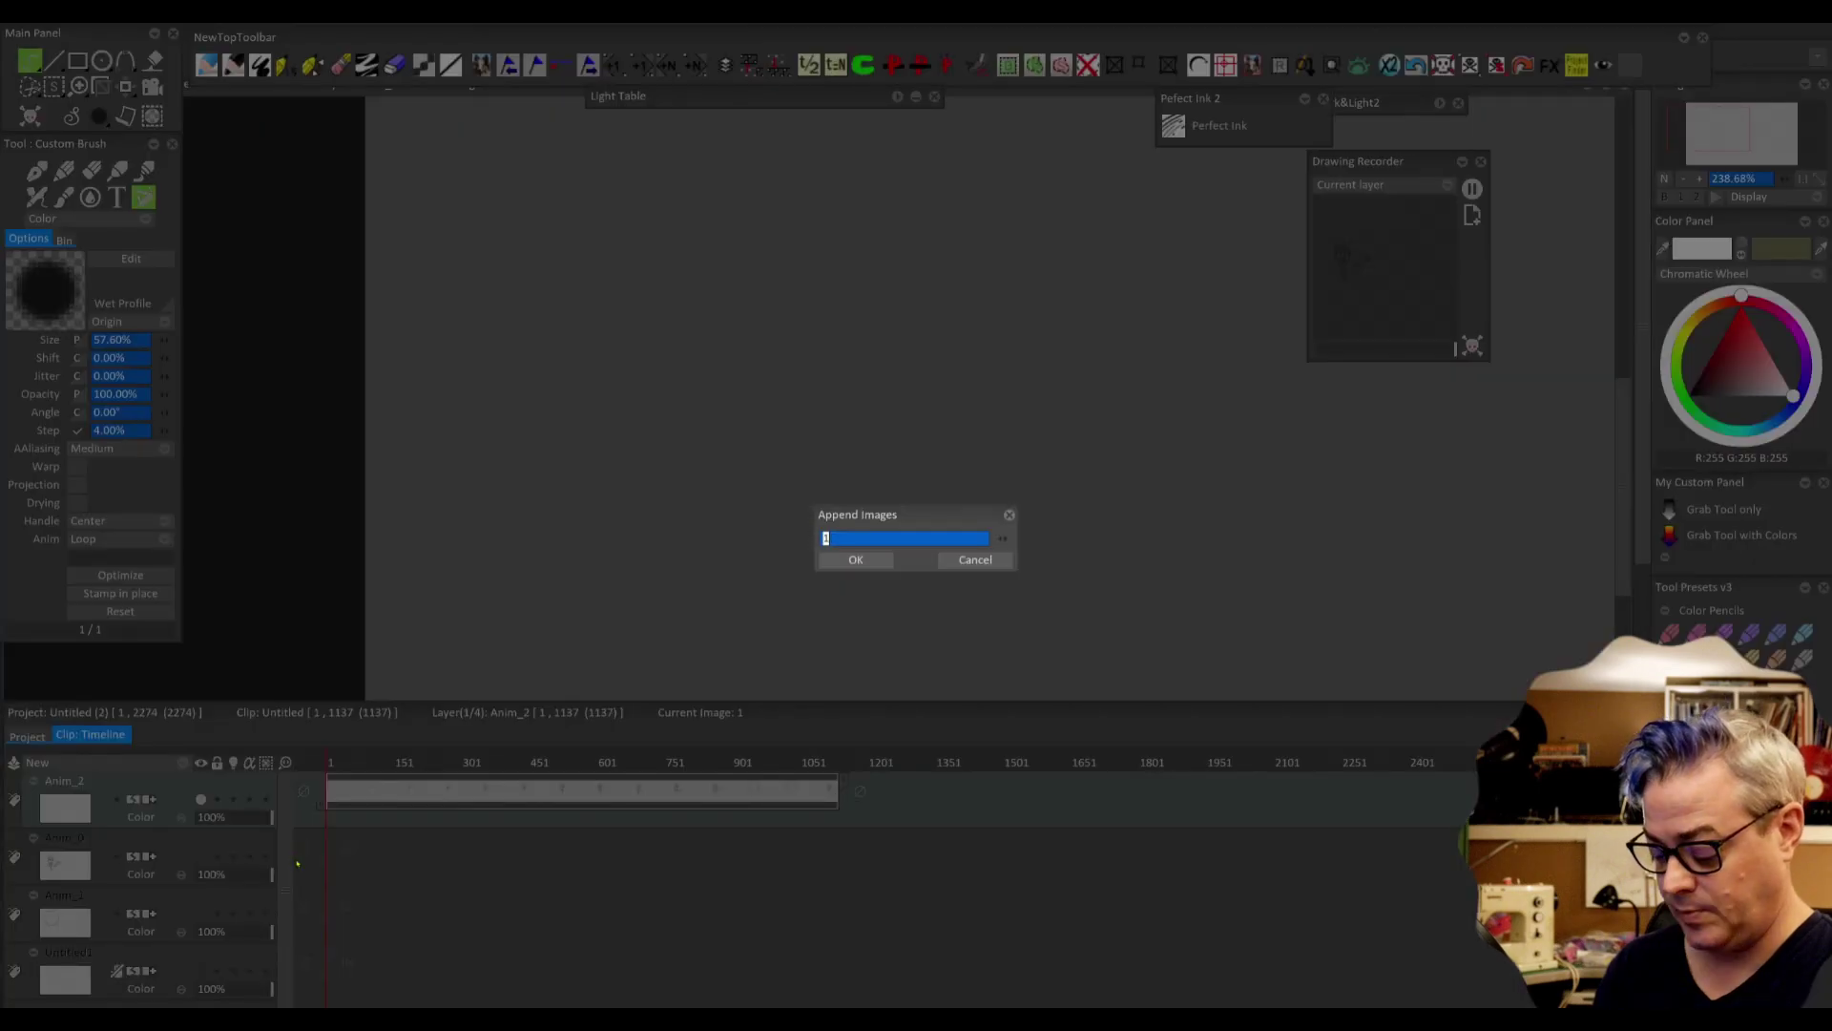
{"action": "left_click", "coordinate": [966, 561]}
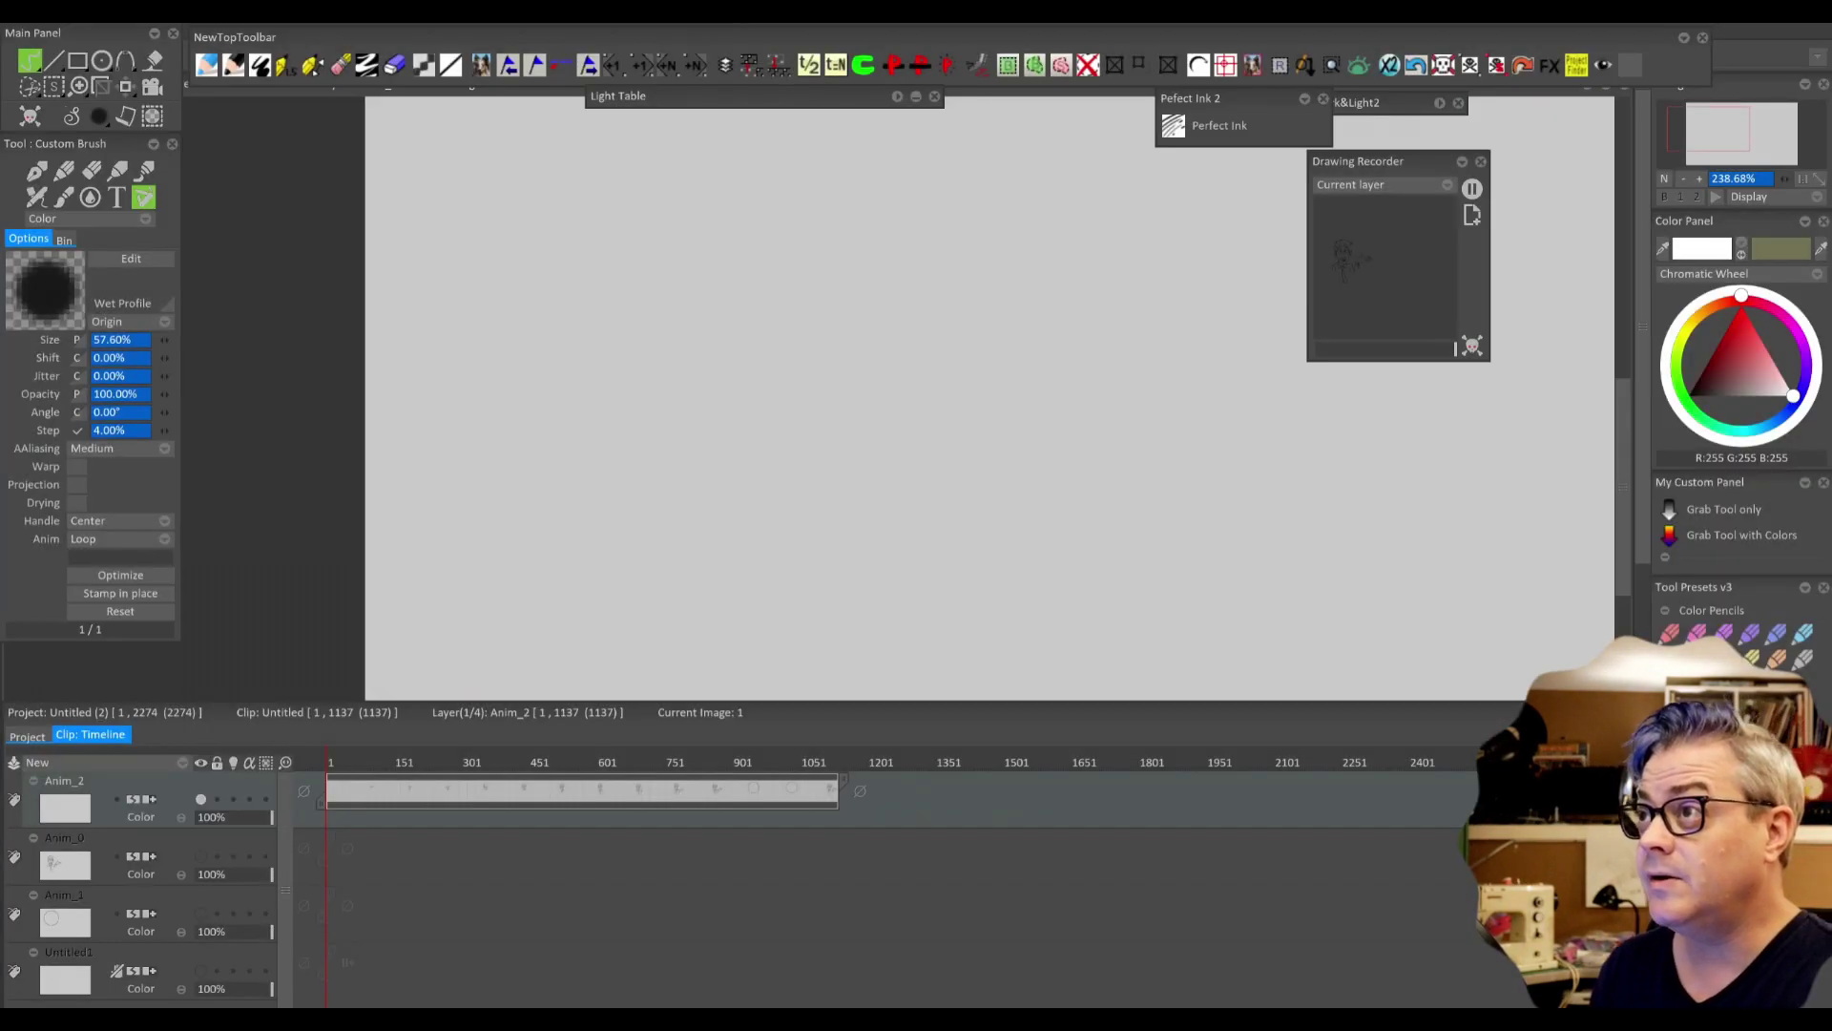
{"action": "mouse_move", "coordinate": [721, 700]}
{"action": "left_mouse_down"}
{"action": "mouse_move", "coordinate": [1297, 221]}
{"action": "mouse_move", "coordinate": [471, 345]}
{"action": "mouse_move", "coordinate": [269, 248]}
{"action": "left_mouse_up"}
{"action": "left_click", "coordinate": [234, 307]}
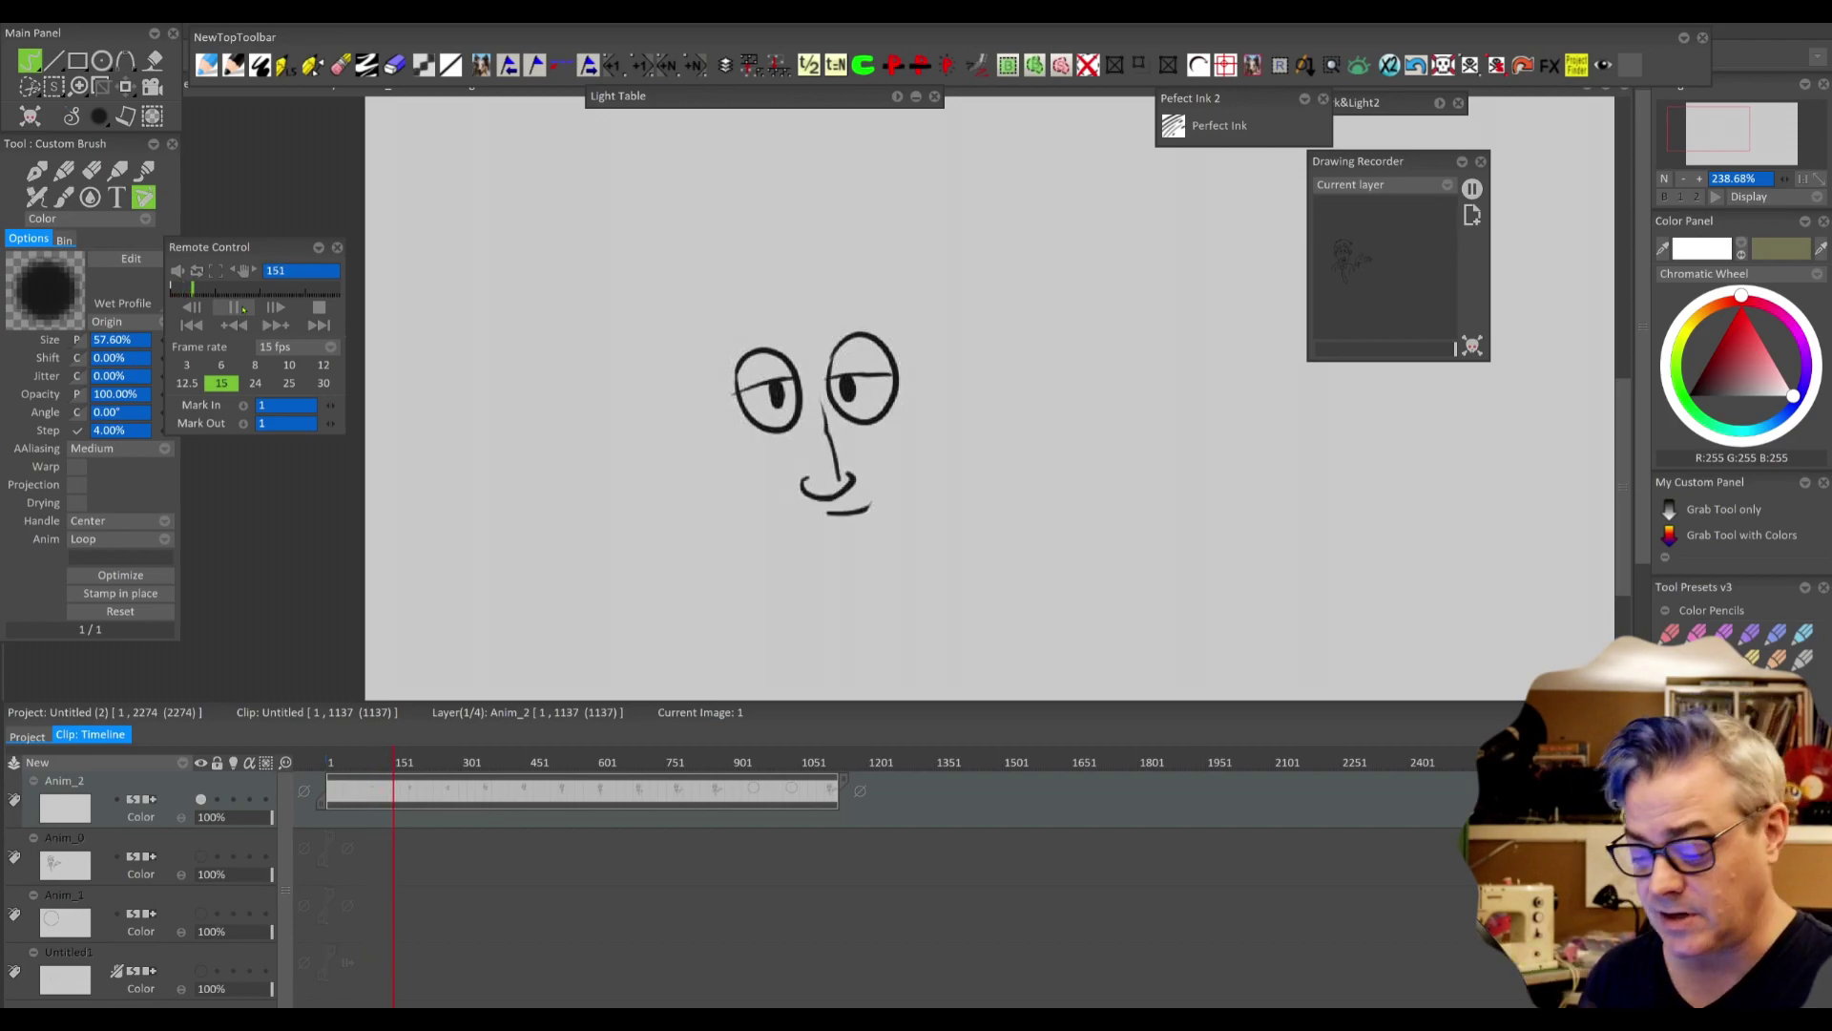
{"action": "left_click", "coordinate": [319, 307]}
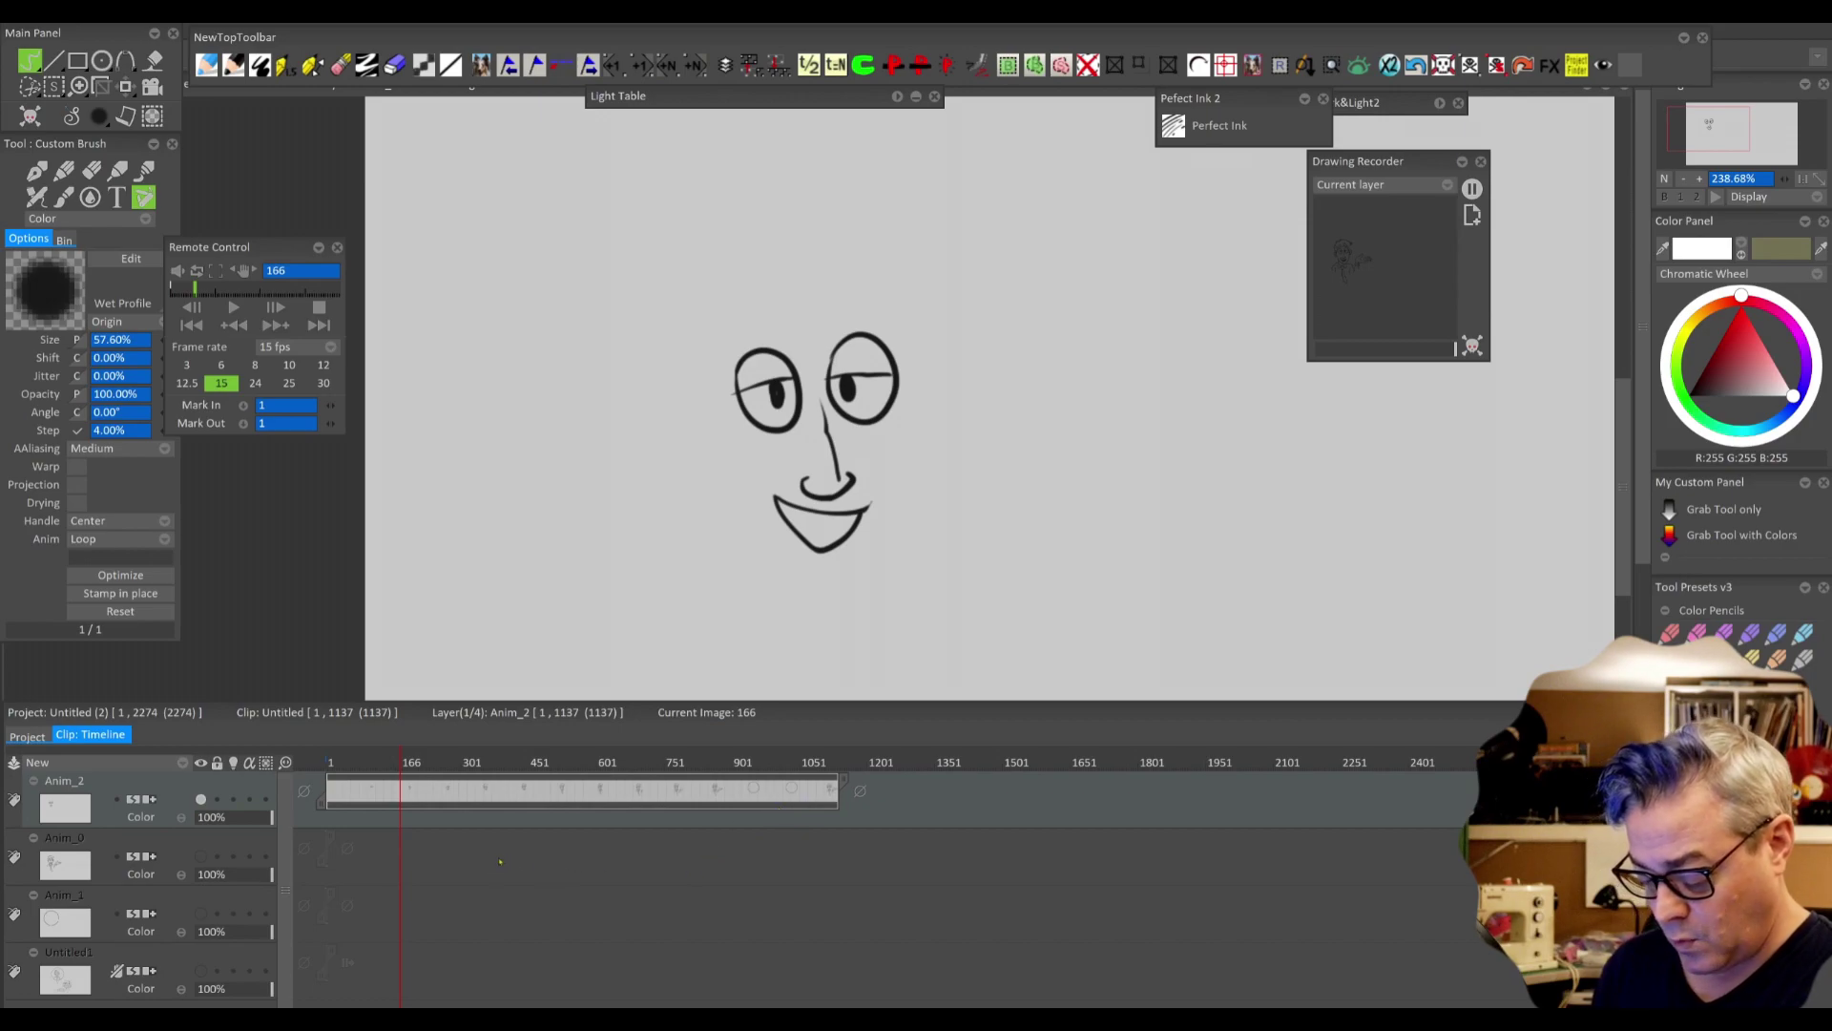
- Shorten the Anim_2 layer to about 93 images using Shrink with Interpolate enabled
{"action": "scroll", "coordinate": [502, 862], "scroll_direction": "up", "scroll_amount": 5}
{"action": "scroll", "coordinate": [560, 862], "scroll_direction": "up", "scroll_amount": 2}
{"action": "scroll", "coordinate": [594, 864], "scroll_direction": "up", "scroll_amount": 2}
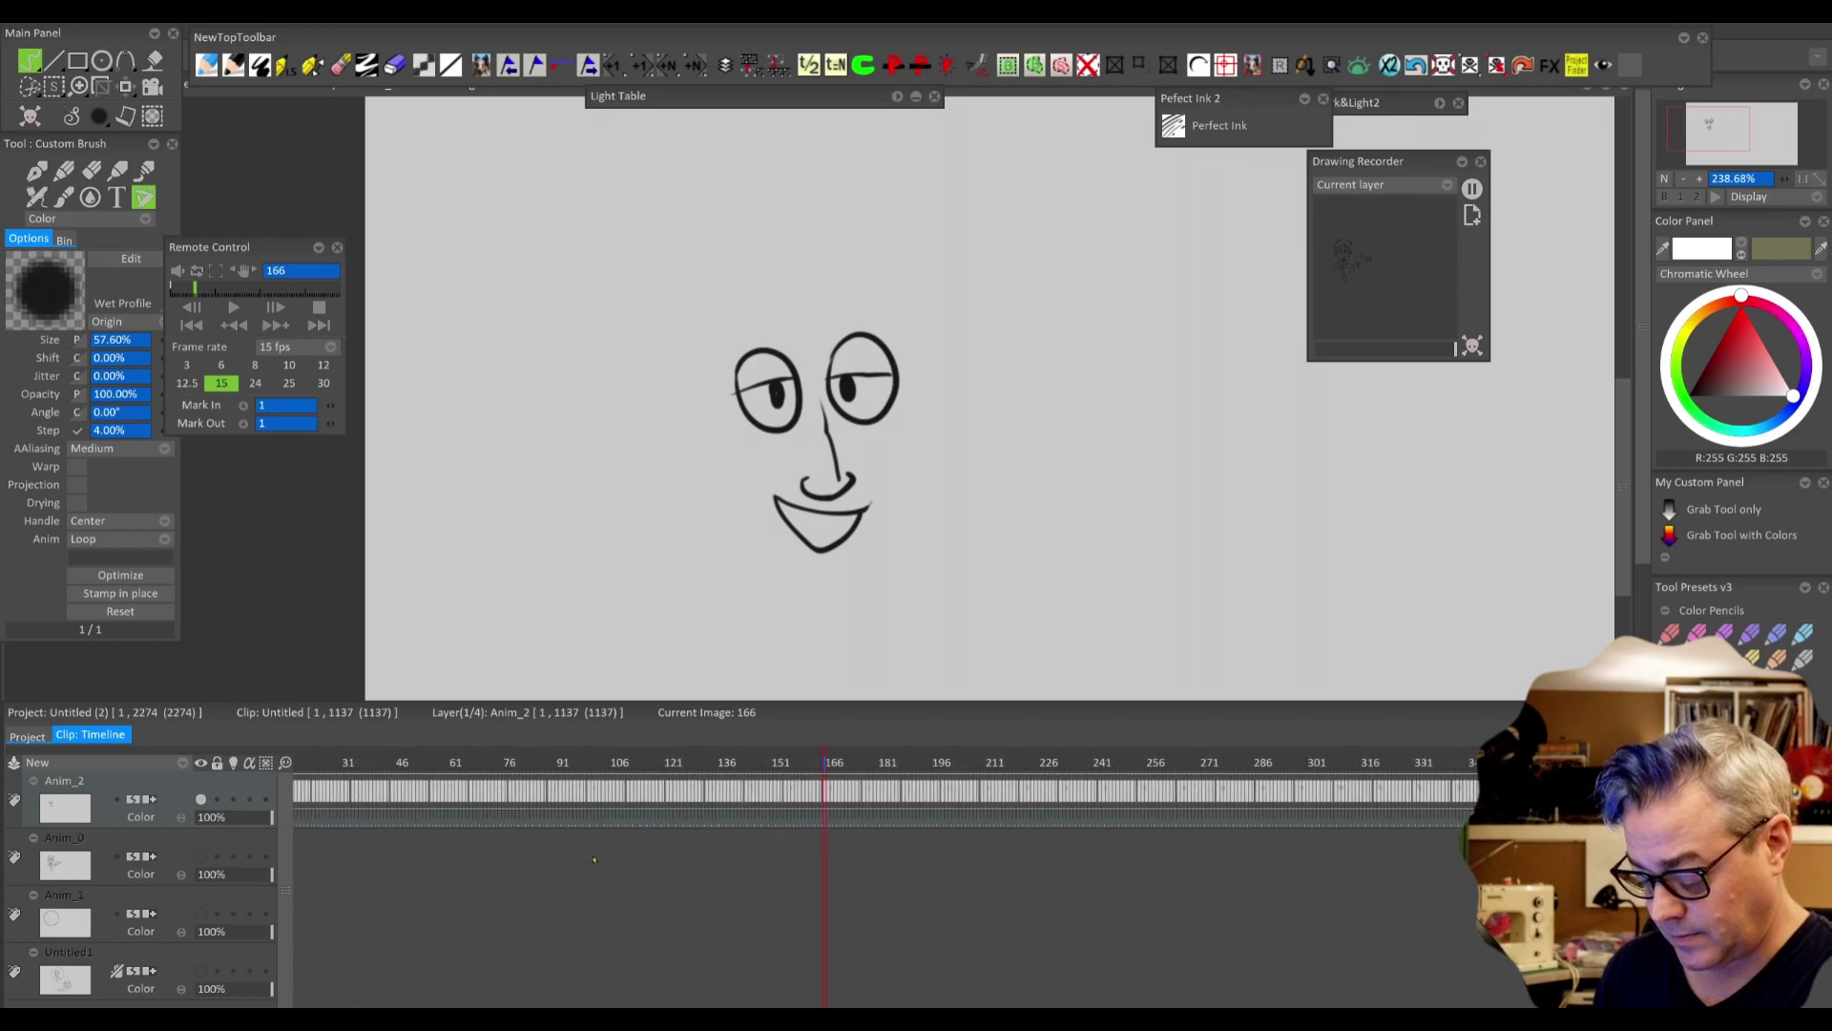
{"action": "scroll", "coordinate": [826, 870], "scroll_direction": "down", "scroll_amount": 4}
{"action": "scroll", "coordinate": [826, 869], "scroll_direction": "down", "scroll_amount": 3}
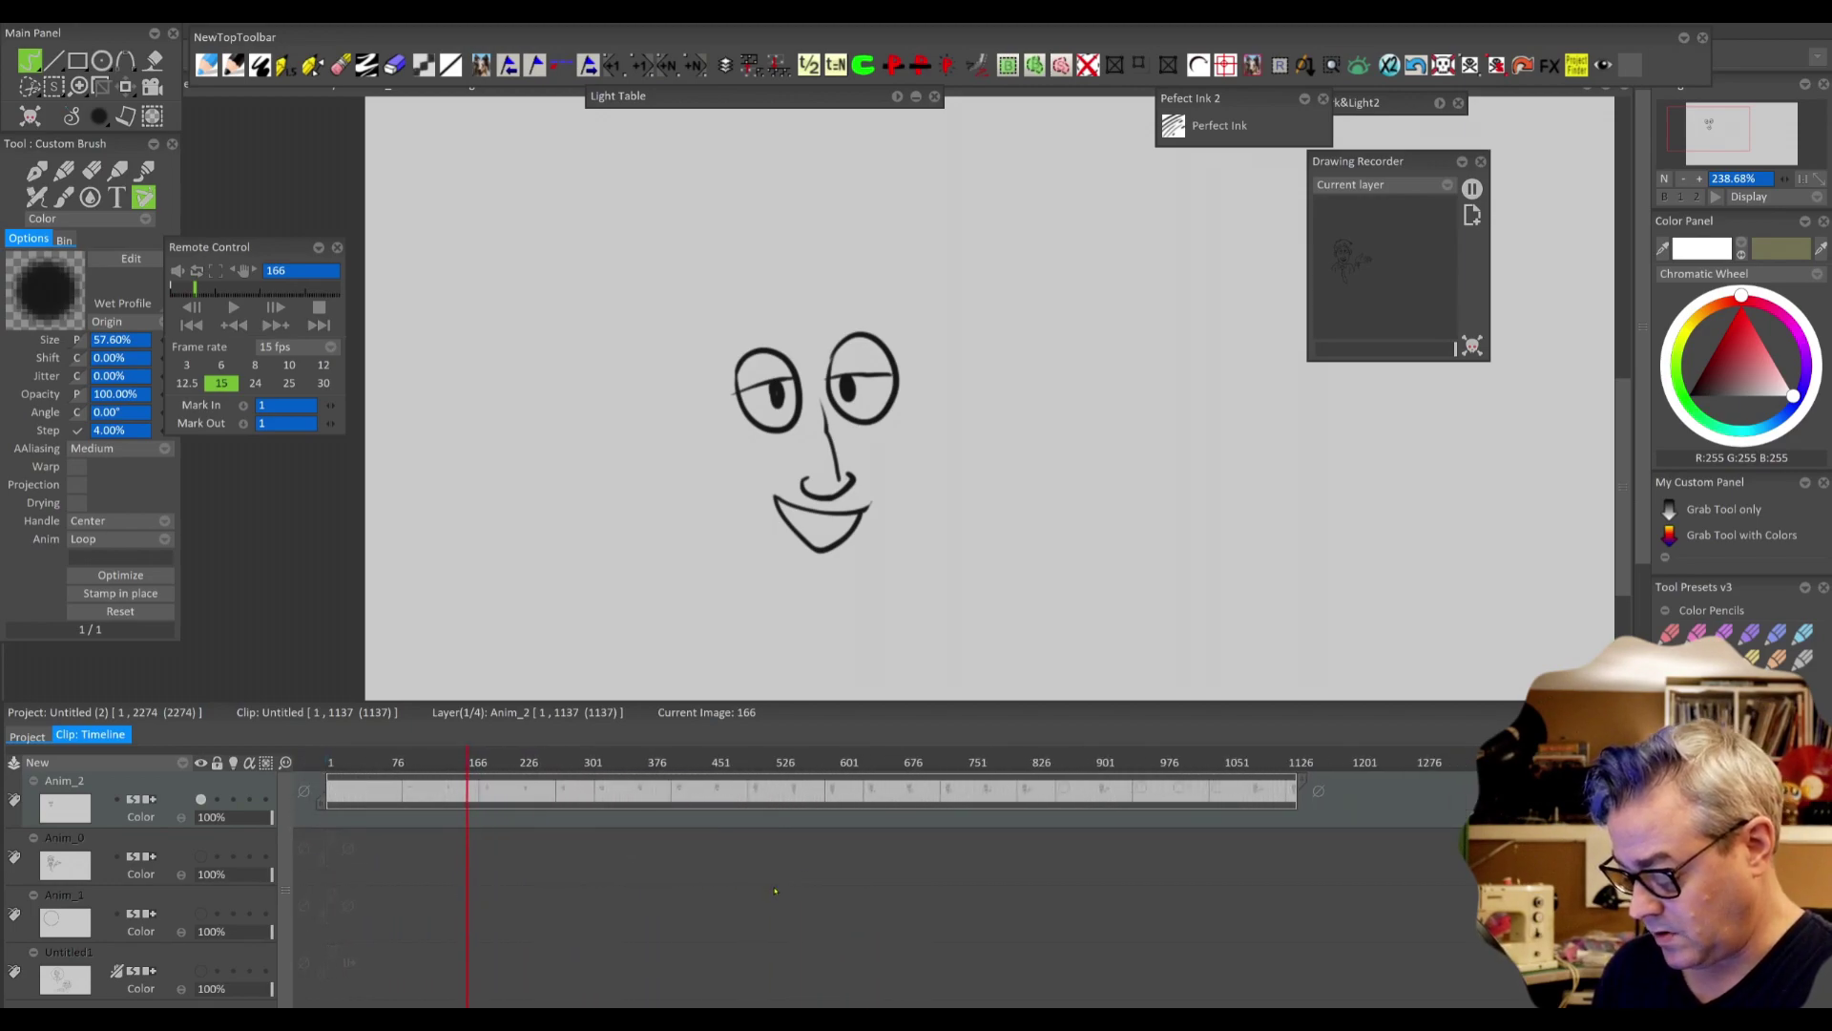
{"action": "left_click_drag", "start_coordinate": [1289, 781], "coordinate": [411, 847]}
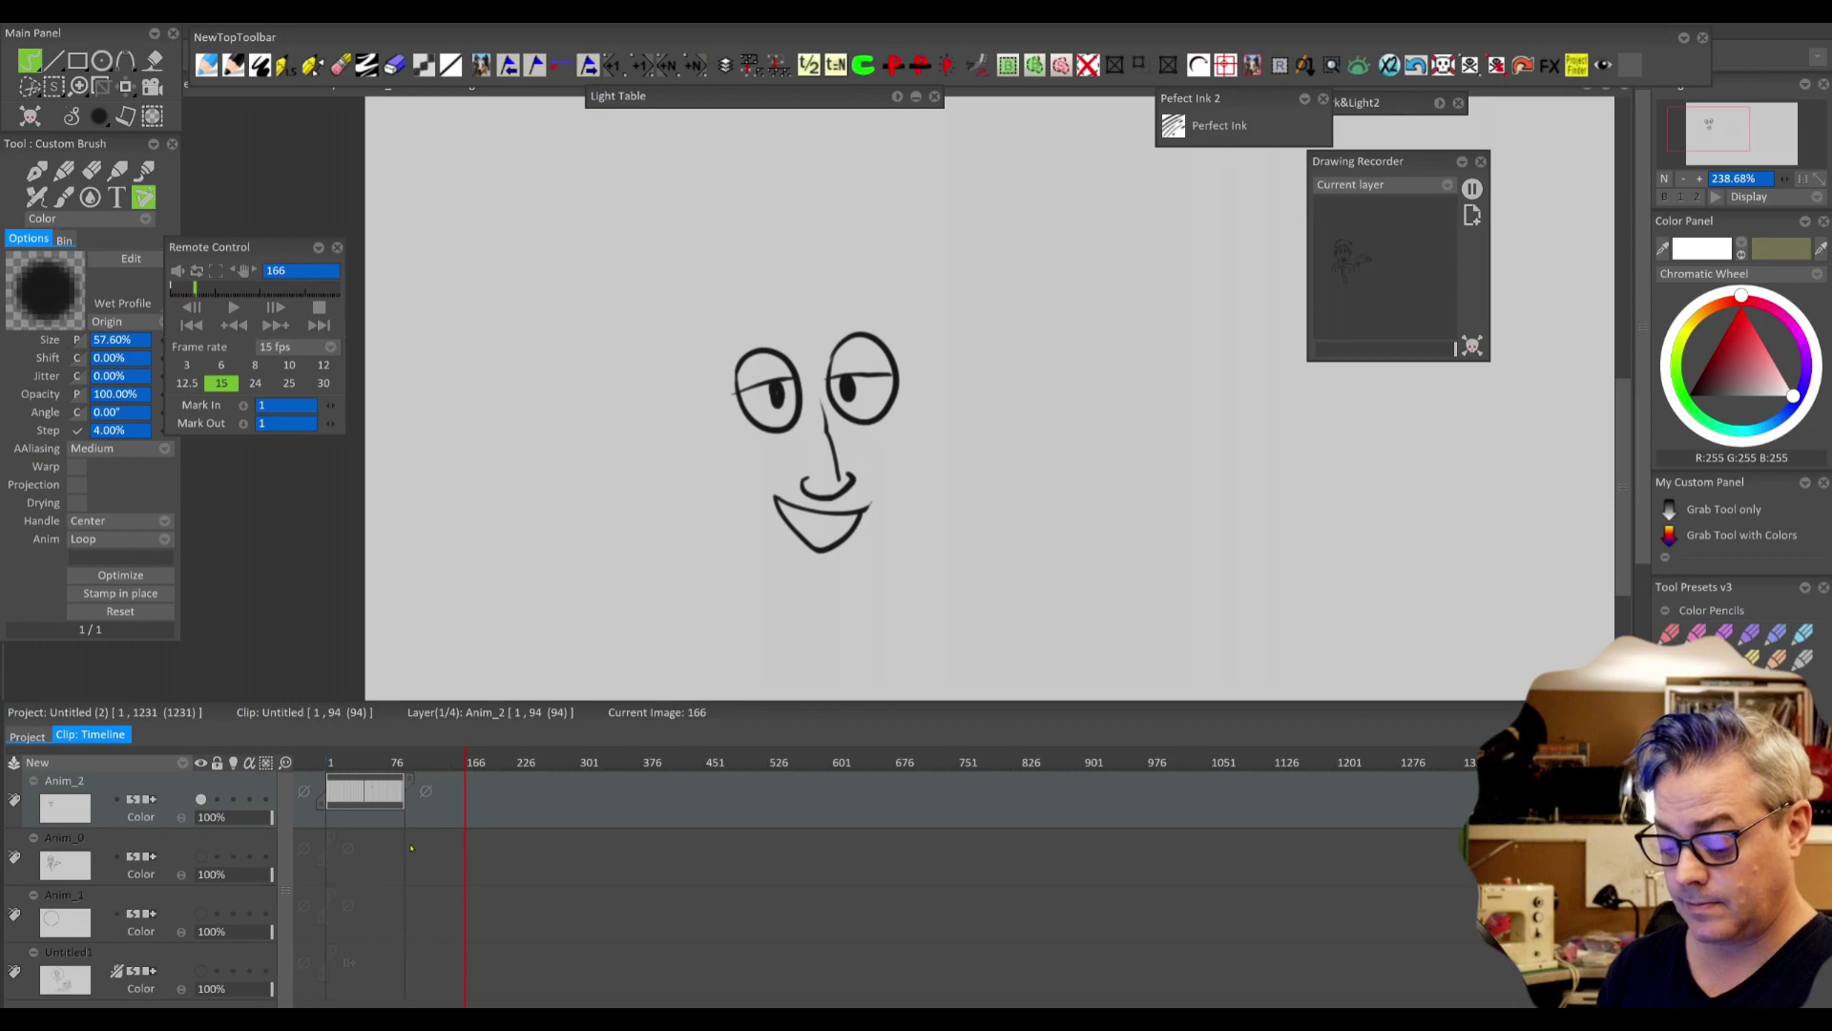
{"action": "left_click_drag", "start_coordinate": [412, 848], "coordinate": [409, 840]}
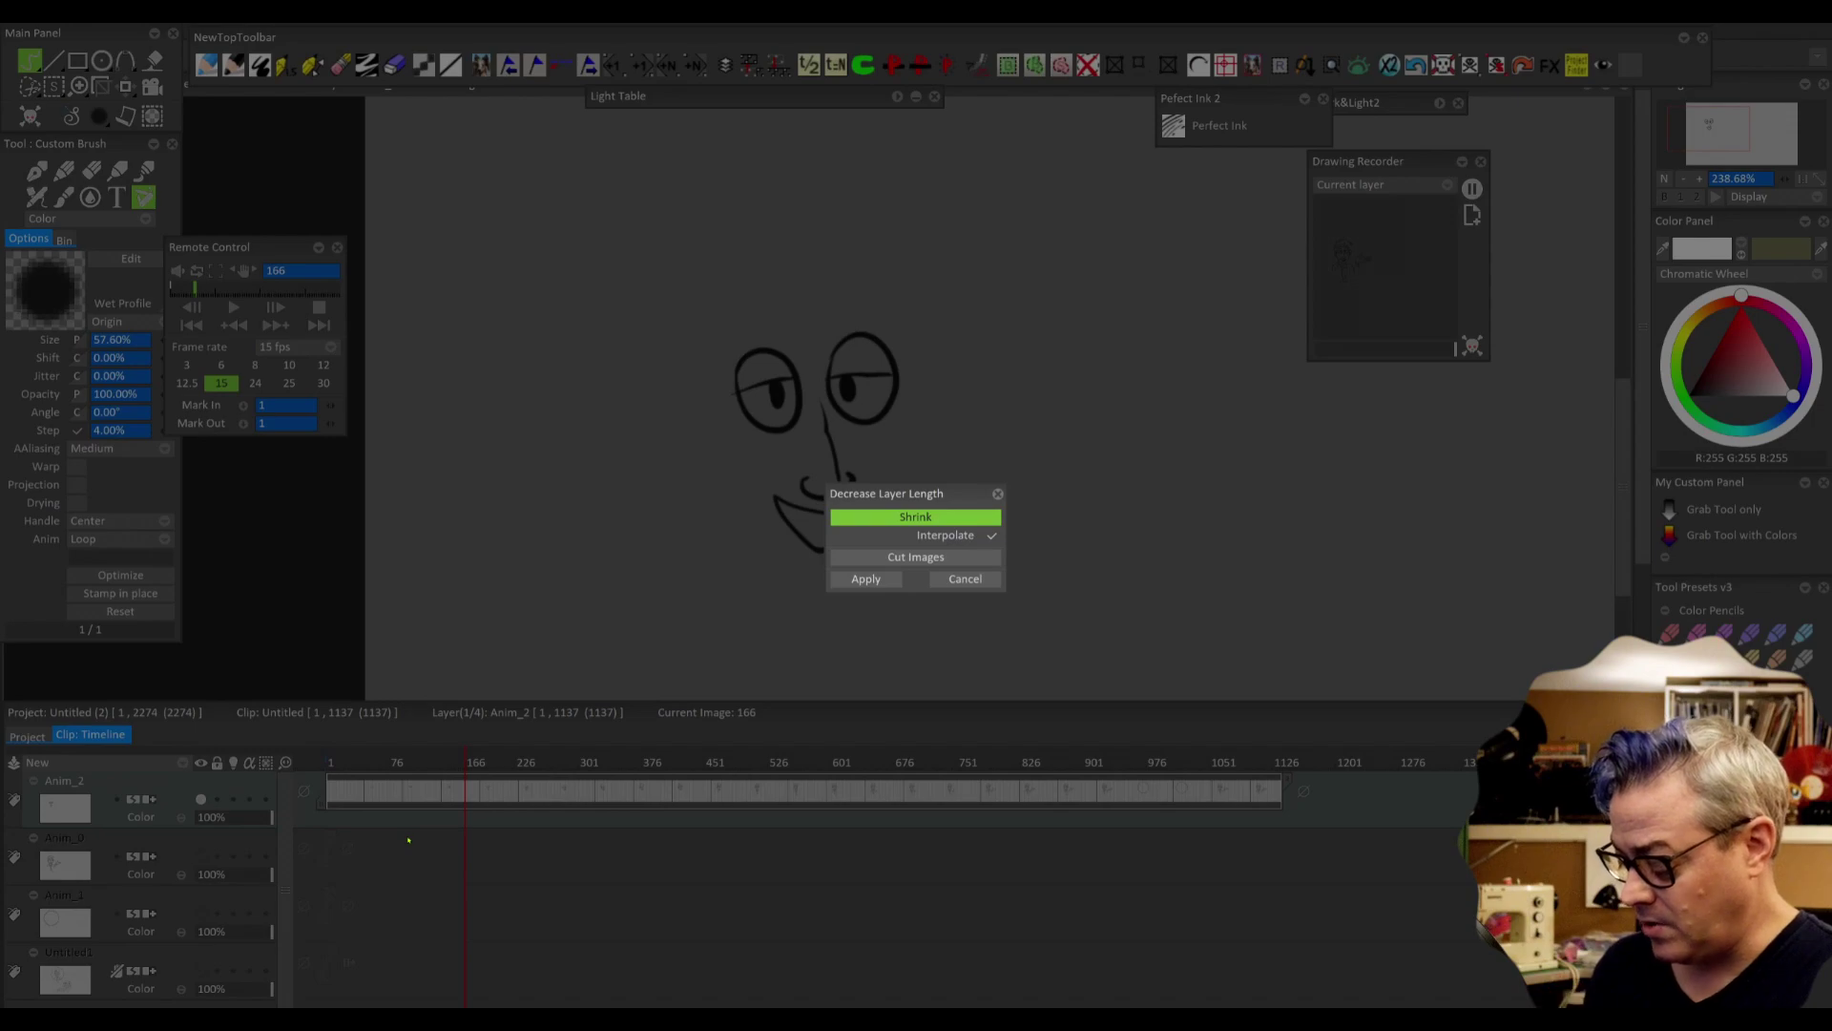
{"action": "left_click", "coordinate": [872, 584]}
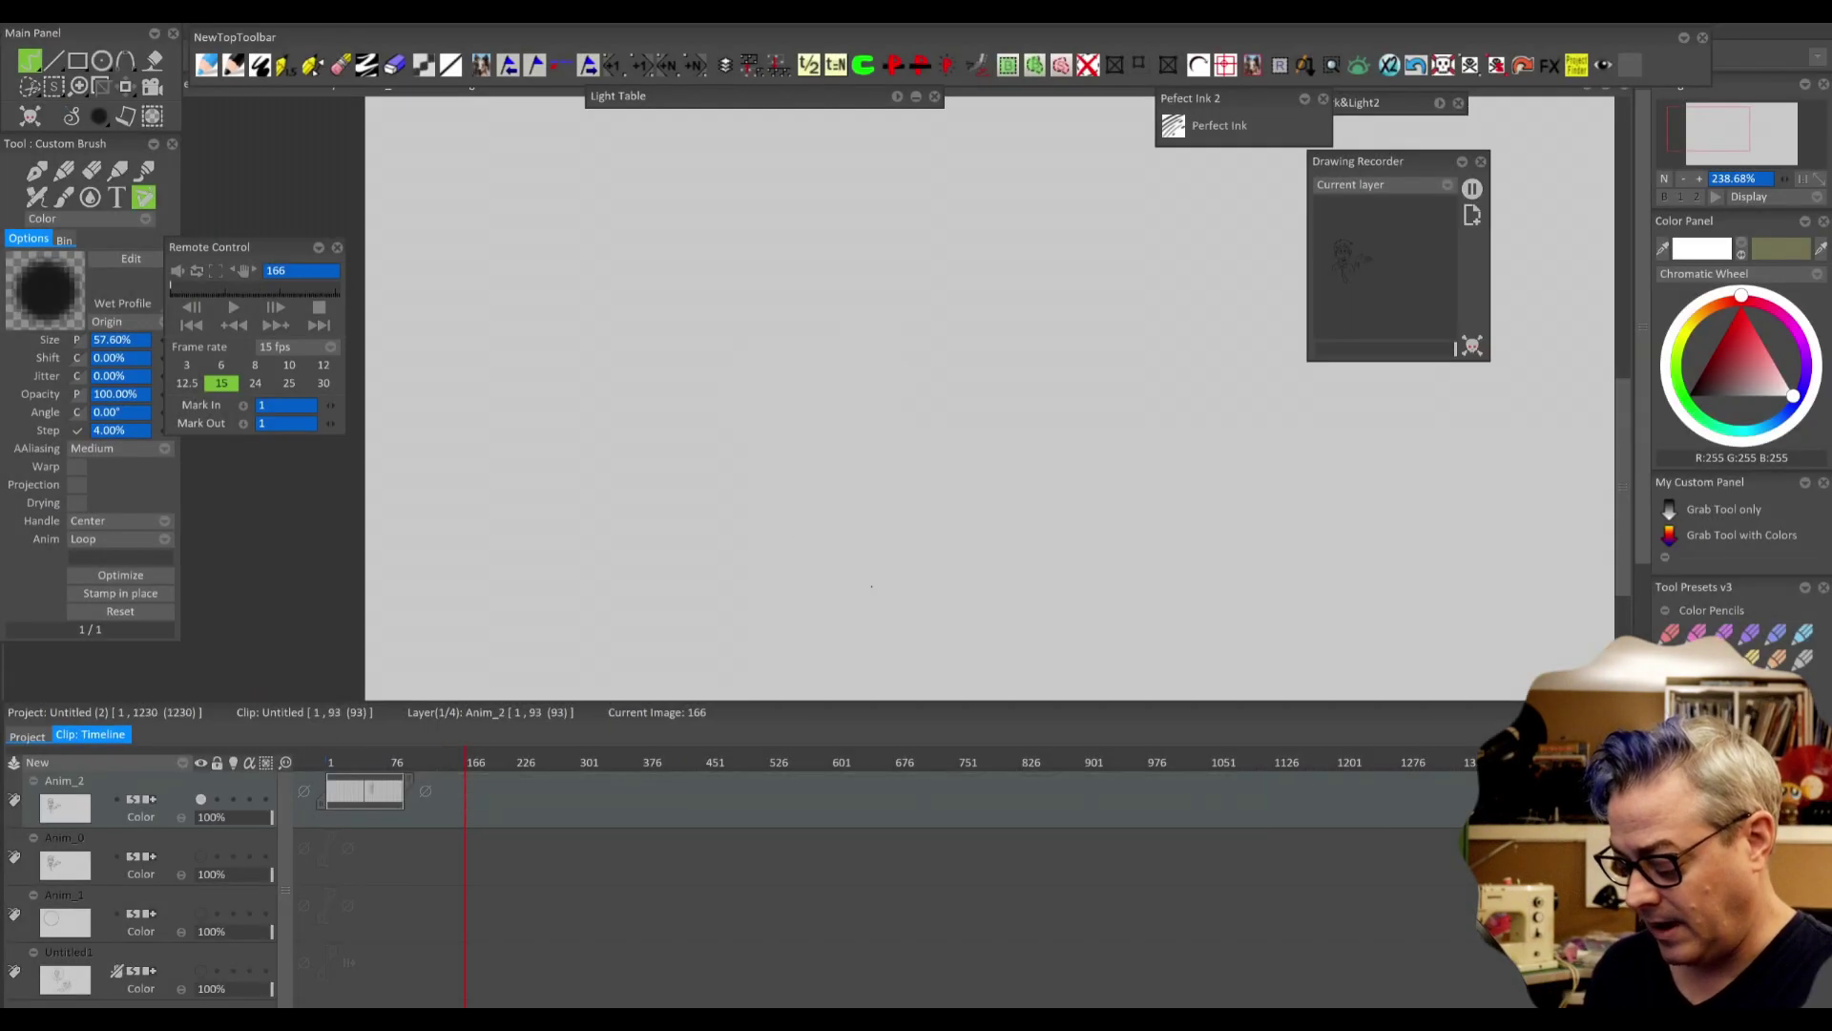
- Play back the shortened Anim_2 animation from image 1 and review the images around 65 to 72
{"action": "left_click_drag", "start_coordinate": [460, 763], "coordinate": [306, 792]}
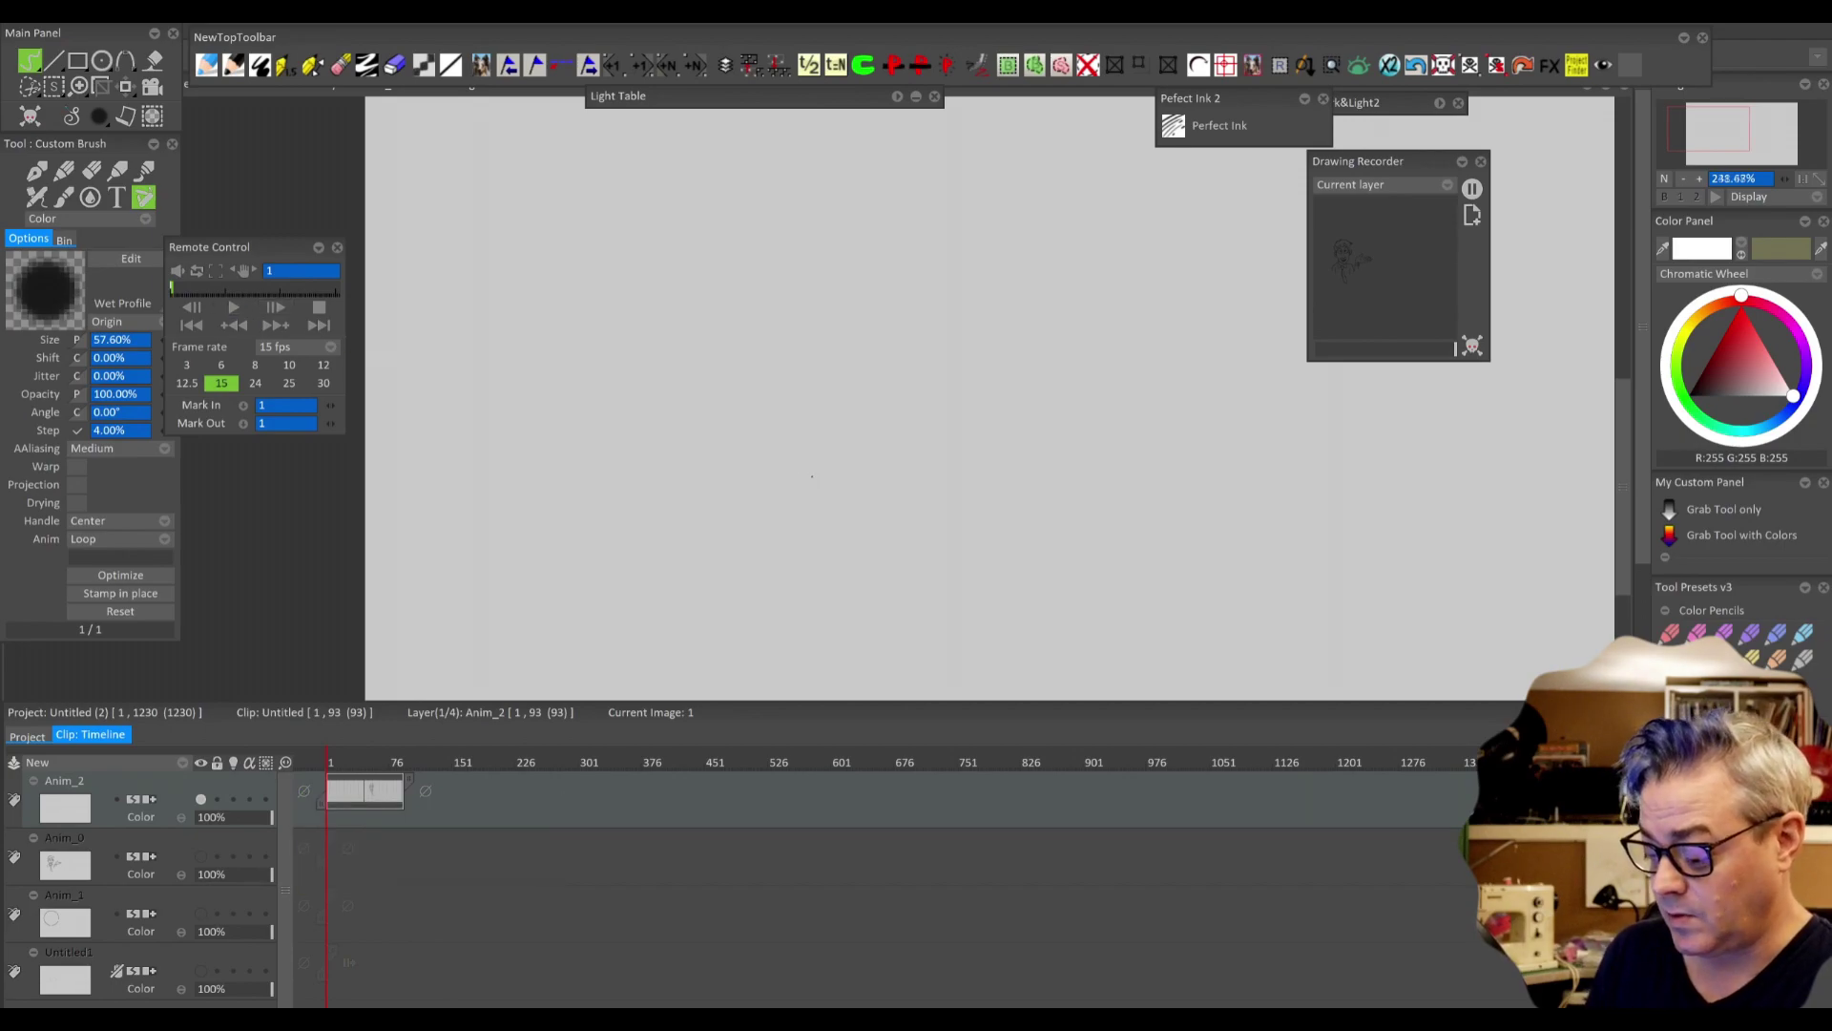
{"action": "left_click", "coordinate": [234, 307]}
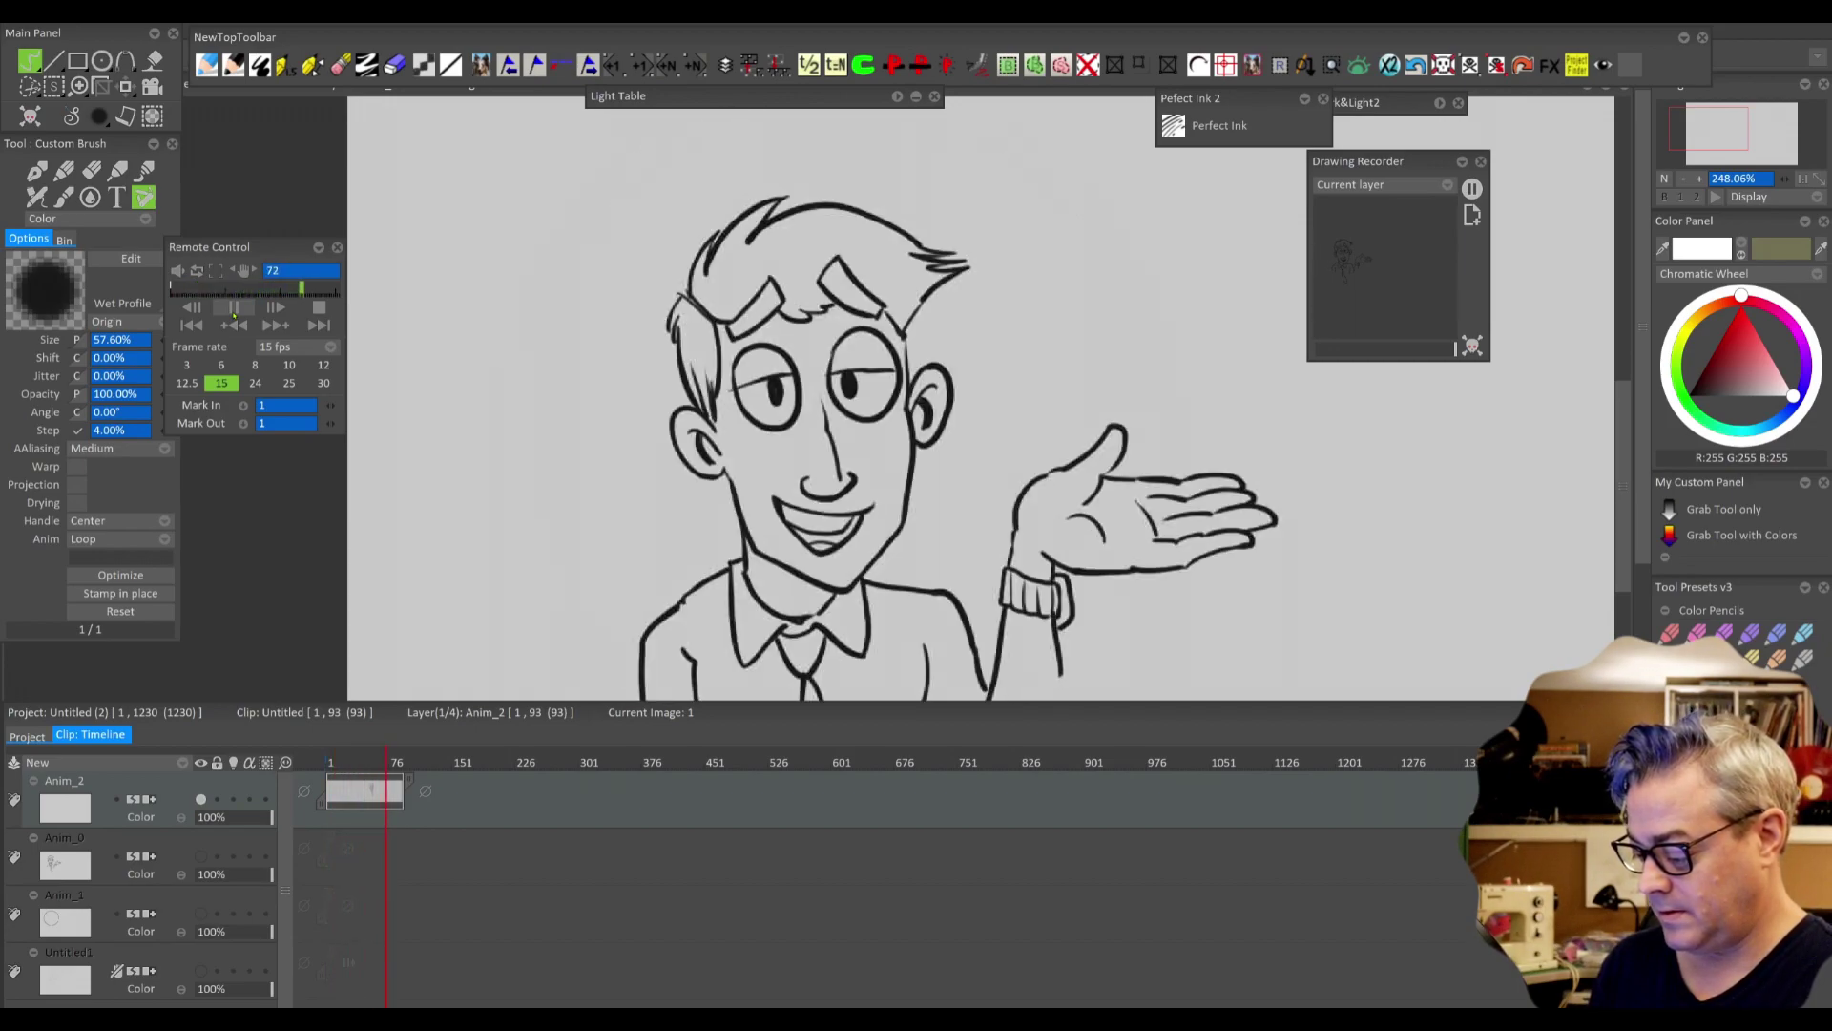
{"action": "left_click", "coordinate": [234, 307]}
{"action": "left_click_drag", "start_coordinate": [401, 758], "coordinate": [382, 760]}
- Find the stray circle-only image at image 71 of Anim_2 and delete it
{"action": "scroll", "coordinate": [508, 816], "scroll_direction": "up", "scroll_amount": 5}
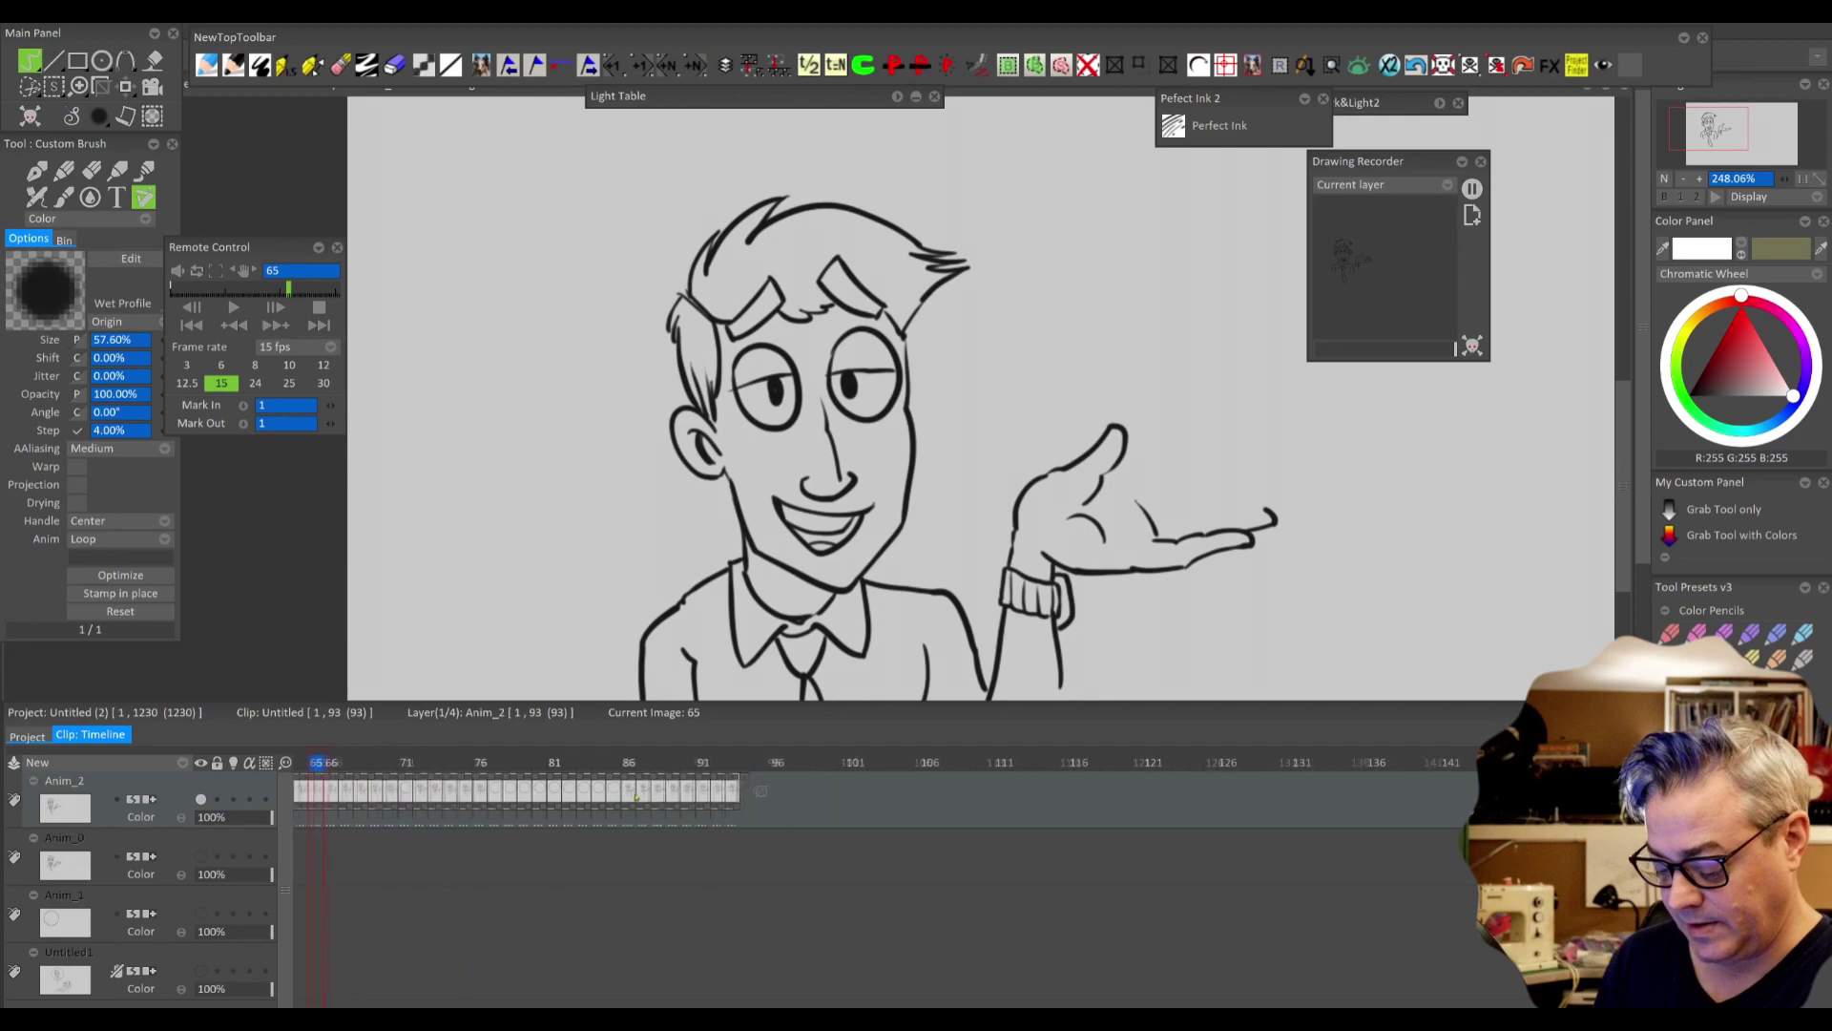
{"action": "left_click_drag", "start_coordinate": [637, 795], "coordinate": [857, 789]}
{"action": "left_click", "coordinate": [632, 768]}
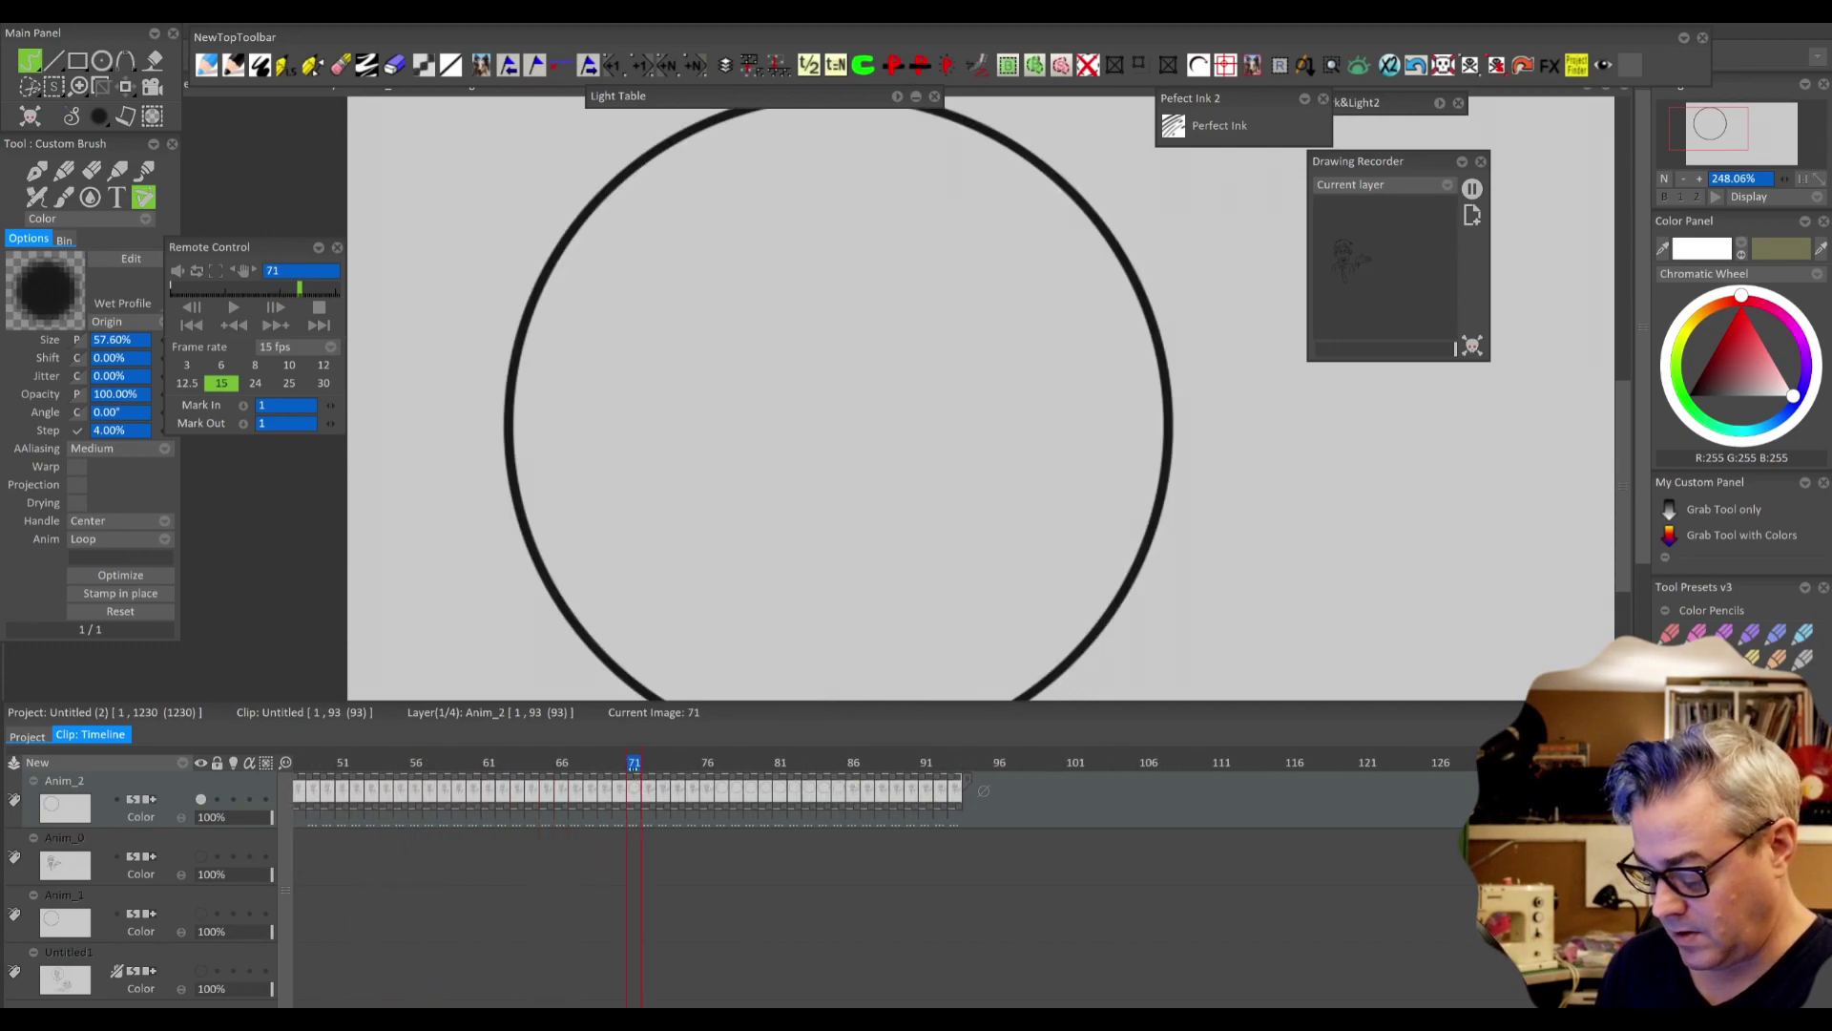
{"action": "key", "text": "Delete"}
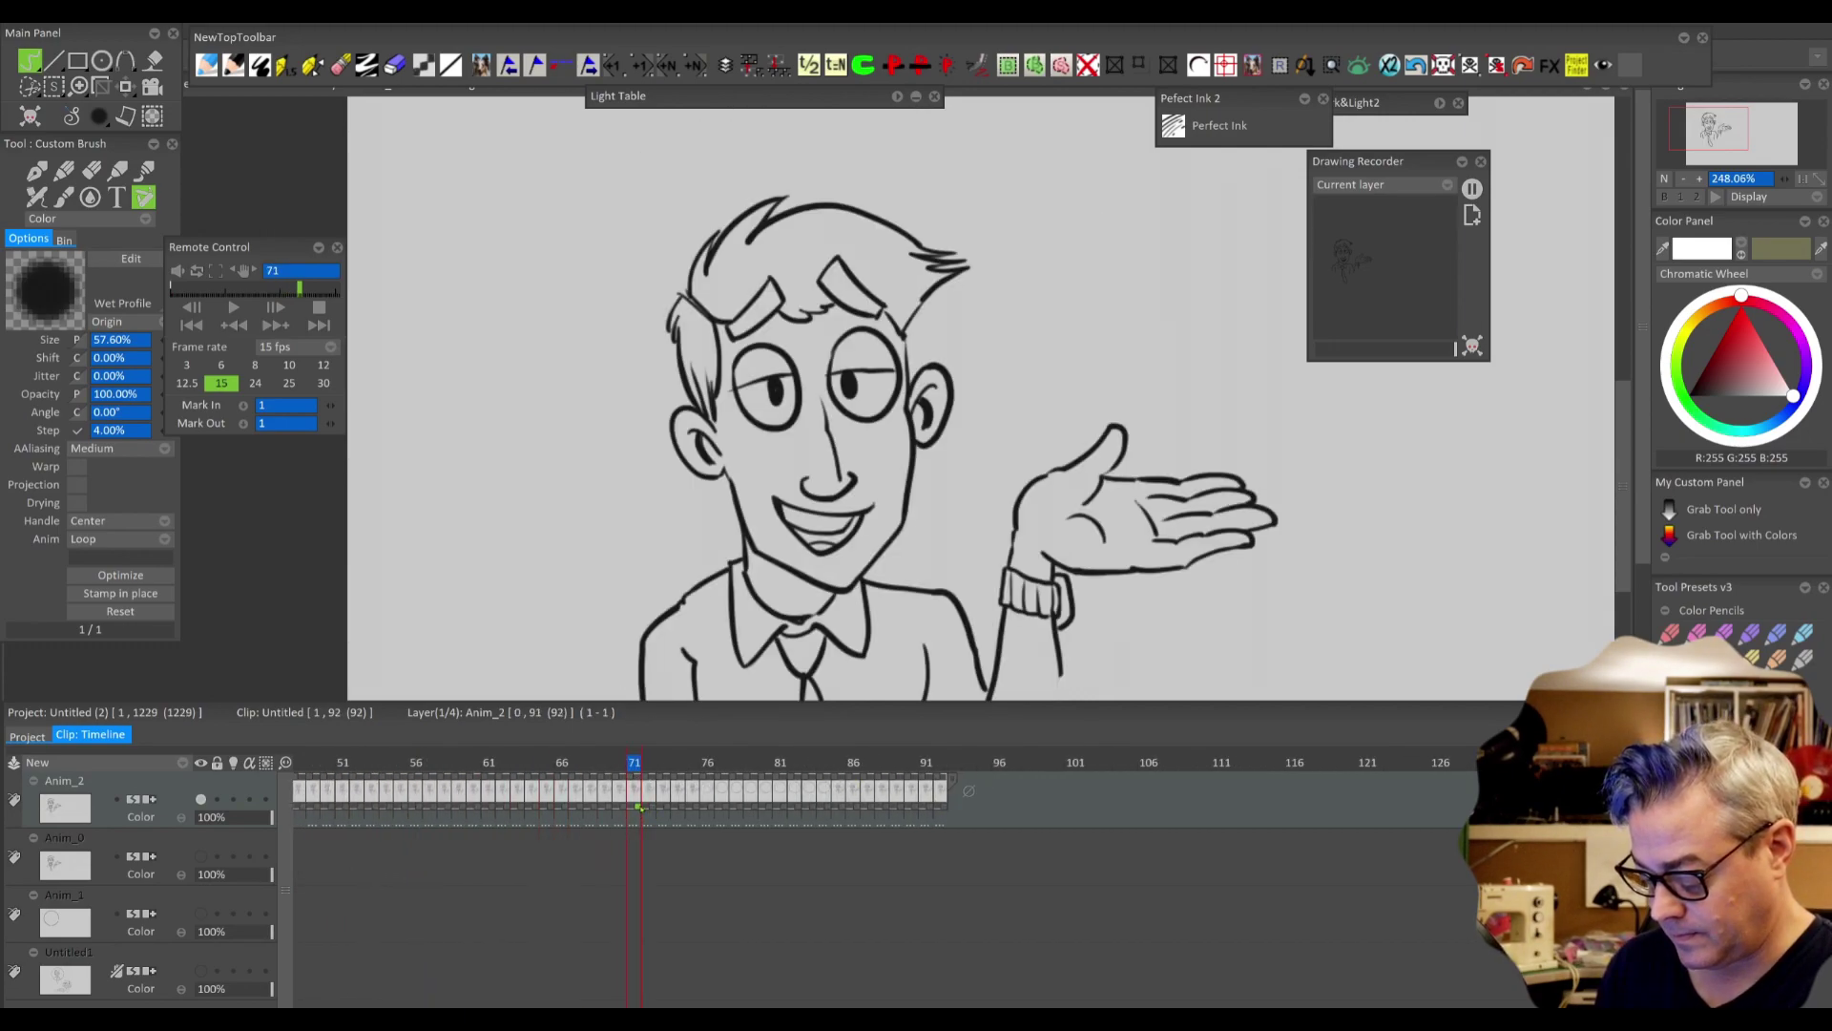
{"action": "mouse_move", "coordinate": [635, 763]}
{"action": "left_mouse_down"}
{"action": "mouse_move", "coordinate": [741, 763]}
{"action": "mouse_move", "coordinate": [687, 763]}
{"action": "mouse_move", "coordinate": [737, 763]}
{"action": "mouse_move", "coordinate": [838, 823]}
{"action": "mouse_move", "coordinate": [827, 790]}
{"action": "mouse_move", "coordinate": [706, 798]}
{"action": "left_mouse_up"}
{"action": "mouse_move", "coordinate": [840, 805]}
{"action": "left_mouse_down"}
{"action": "mouse_move", "coordinate": [712, 802]}
{"action": "mouse_move", "coordinate": [695, 772]}
{"action": "mouse_move", "coordinate": [812, 796]}
{"action": "mouse_move", "coordinate": [711, 796]}
{"action": "left_mouse_up"}
{"action": "key", "text": "ctrl+z"}
{"action": "key", "text": "ctrl+z"}
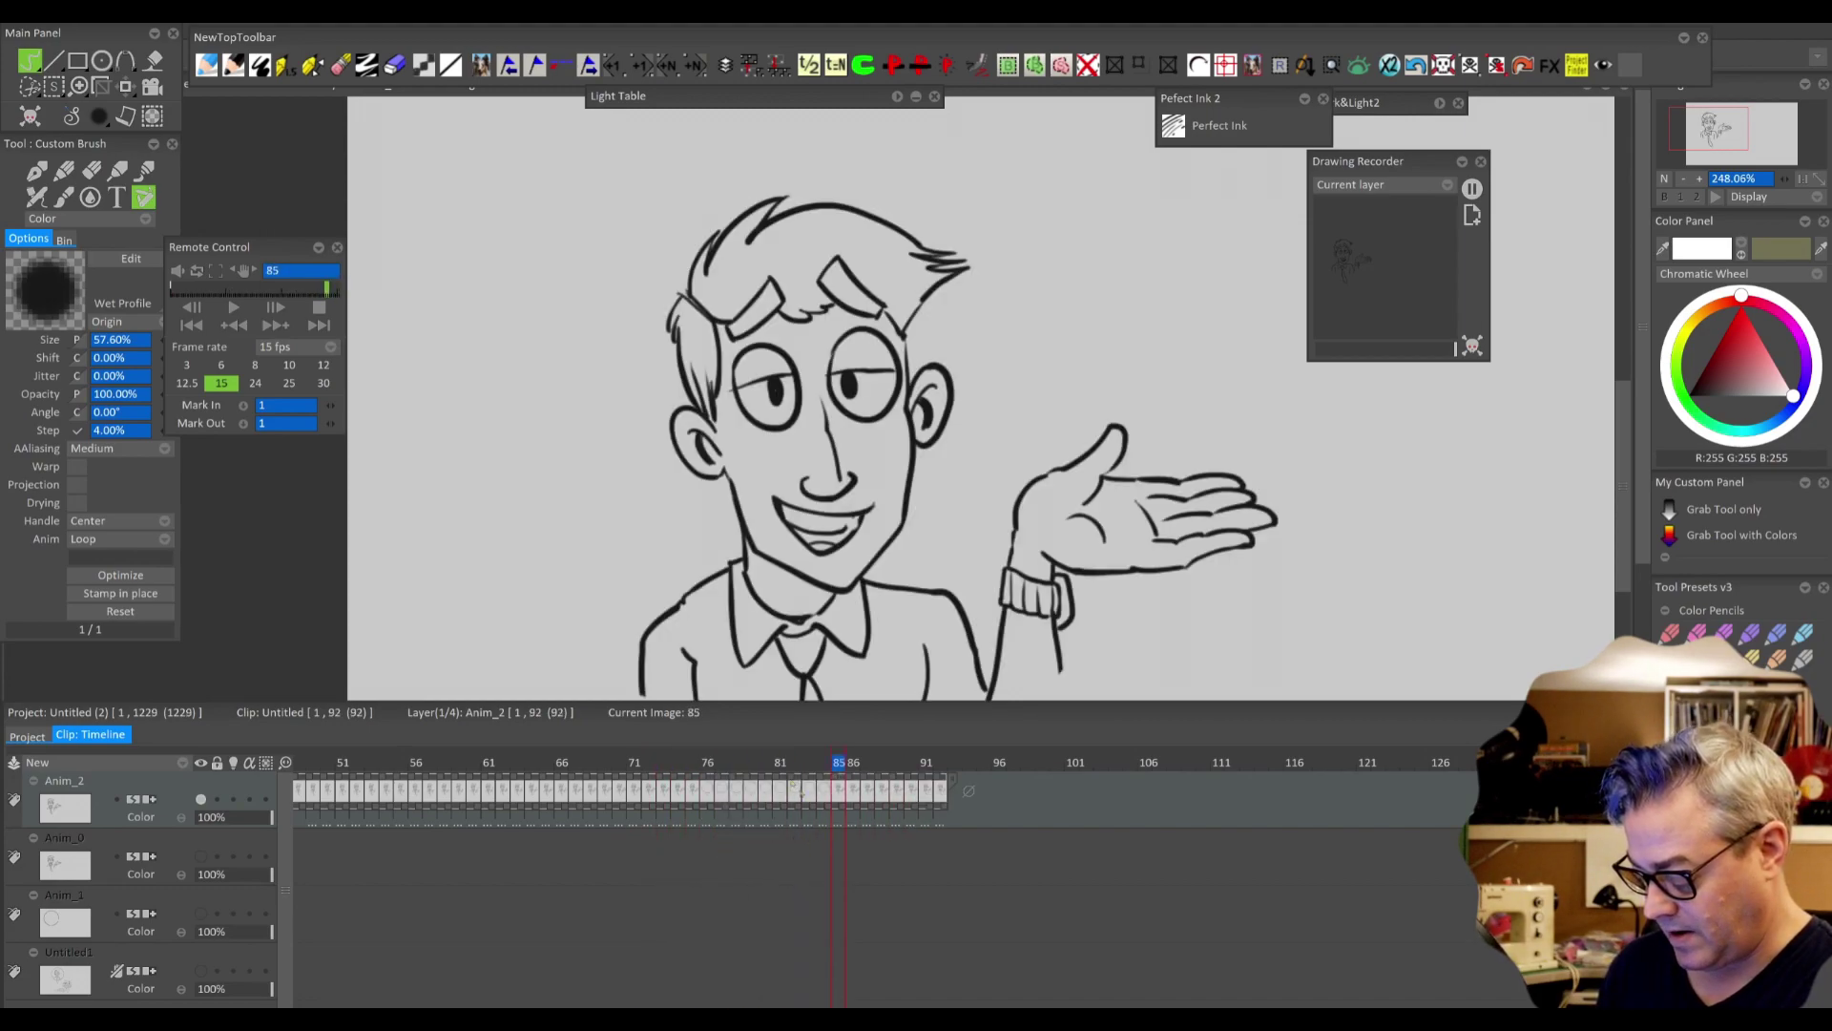
- Add a new animation layer directly above Anim_0, below the recording layer Anim_2
{"action": "left_click", "coordinate": [196, 863]}
{"action": "left_click", "coordinate": [145, 762]}
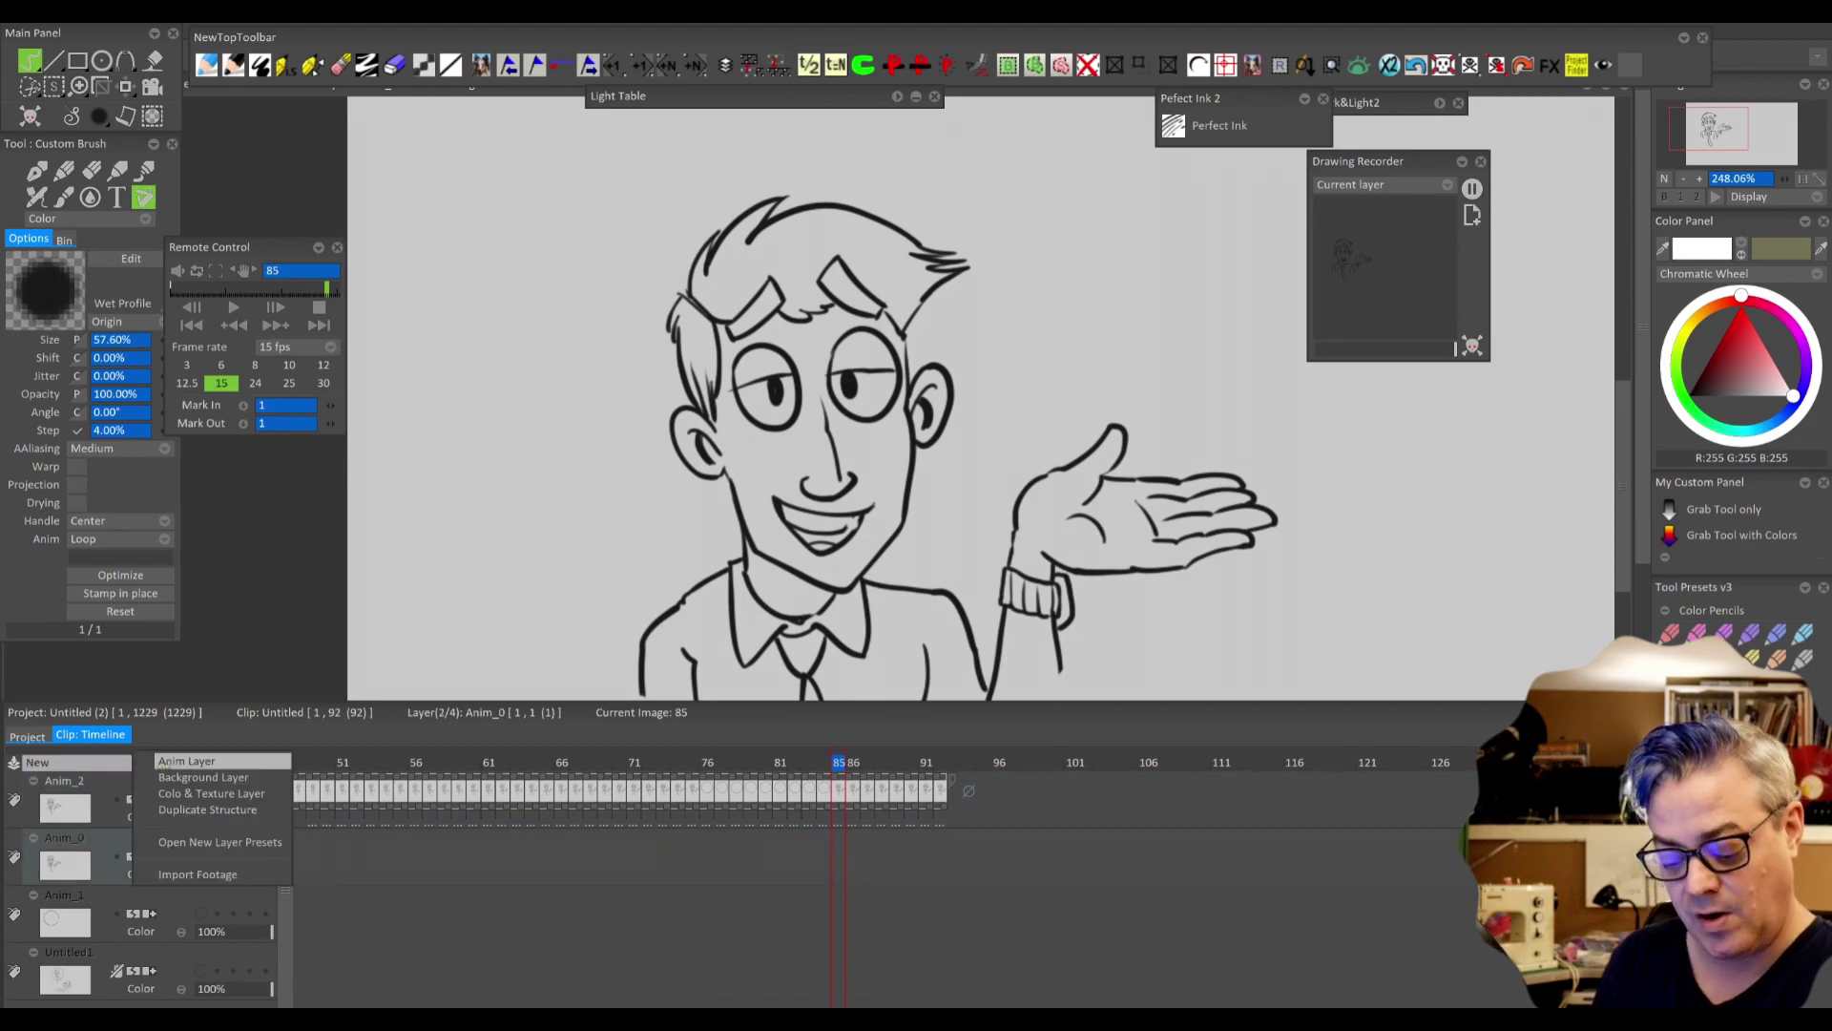
{"action": "left_click", "coordinate": [168, 765]}
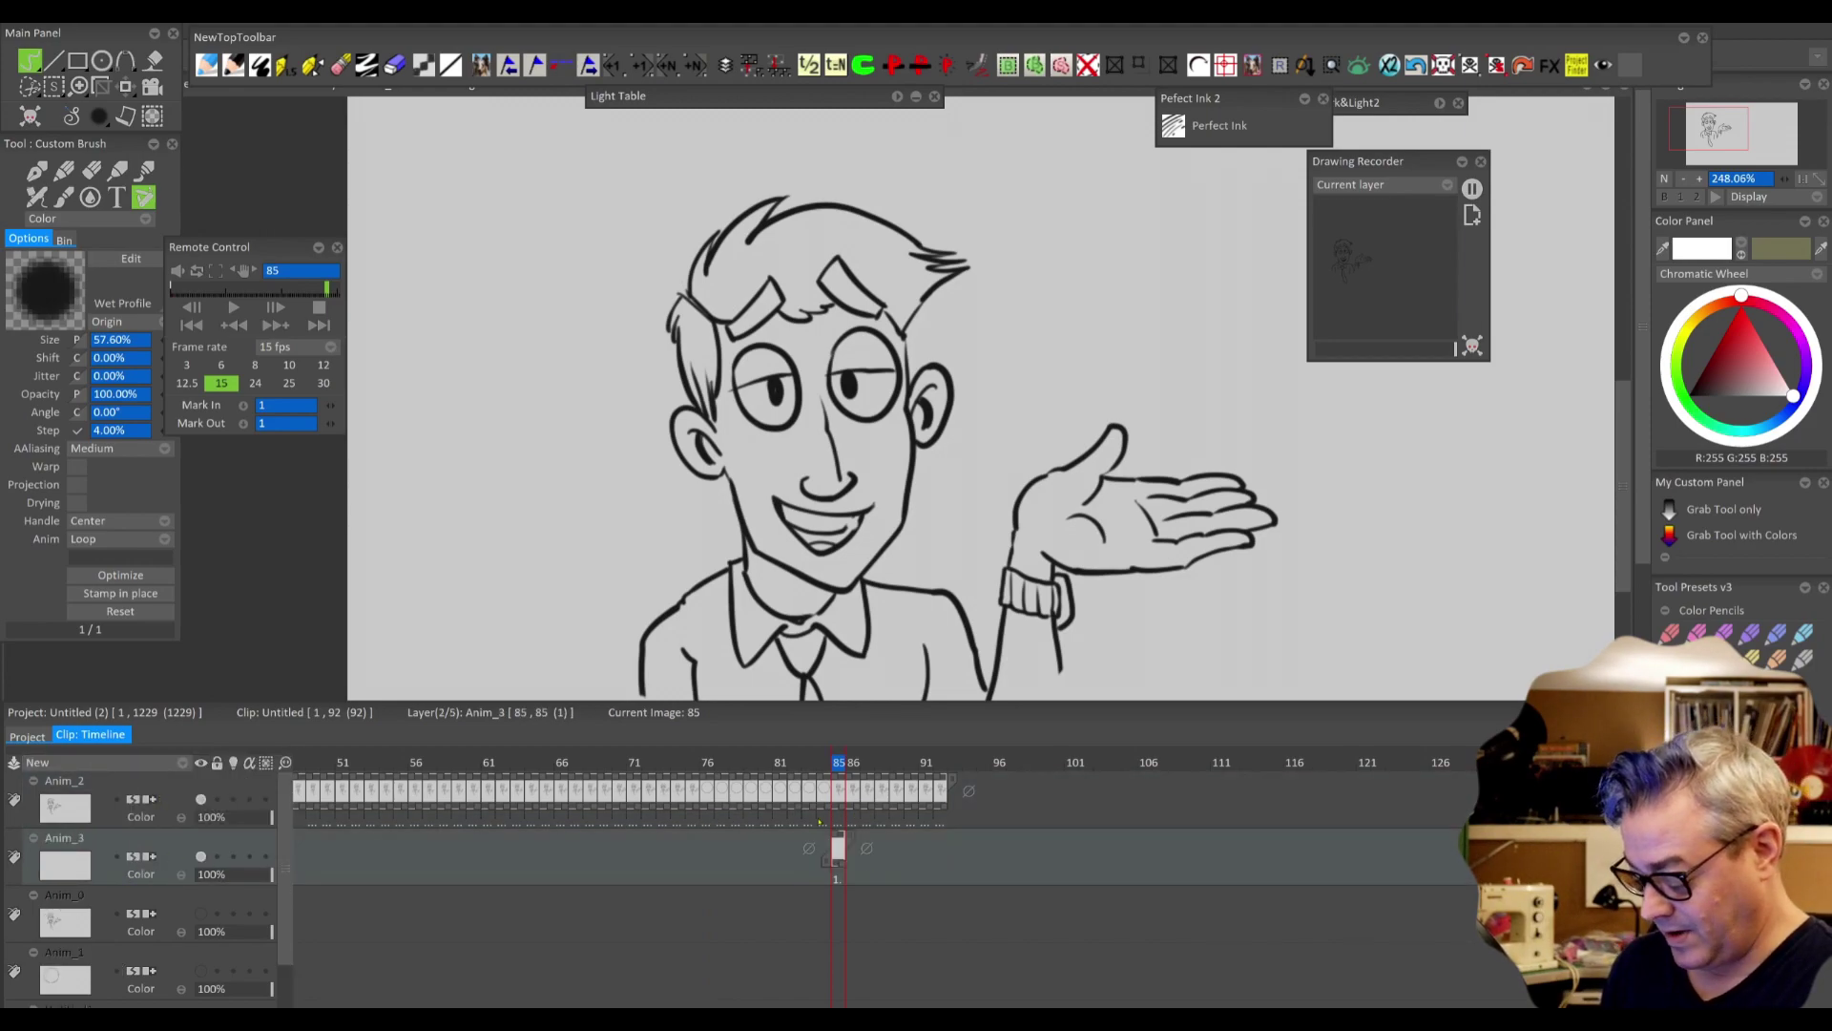
- Place the circle image from Anim_2 on Anim_3 and hold it across images 1 to 92
{"action": "left_click", "coordinate": [807, 816]}
{"action": "left_click_drag", "start_coordinate": [813, 805], "coordinate": [1595, 865]}
{"action": "scroll", "coordinate": [1275, 872], "scroll_direction": "down", "scroll_amount": 2}
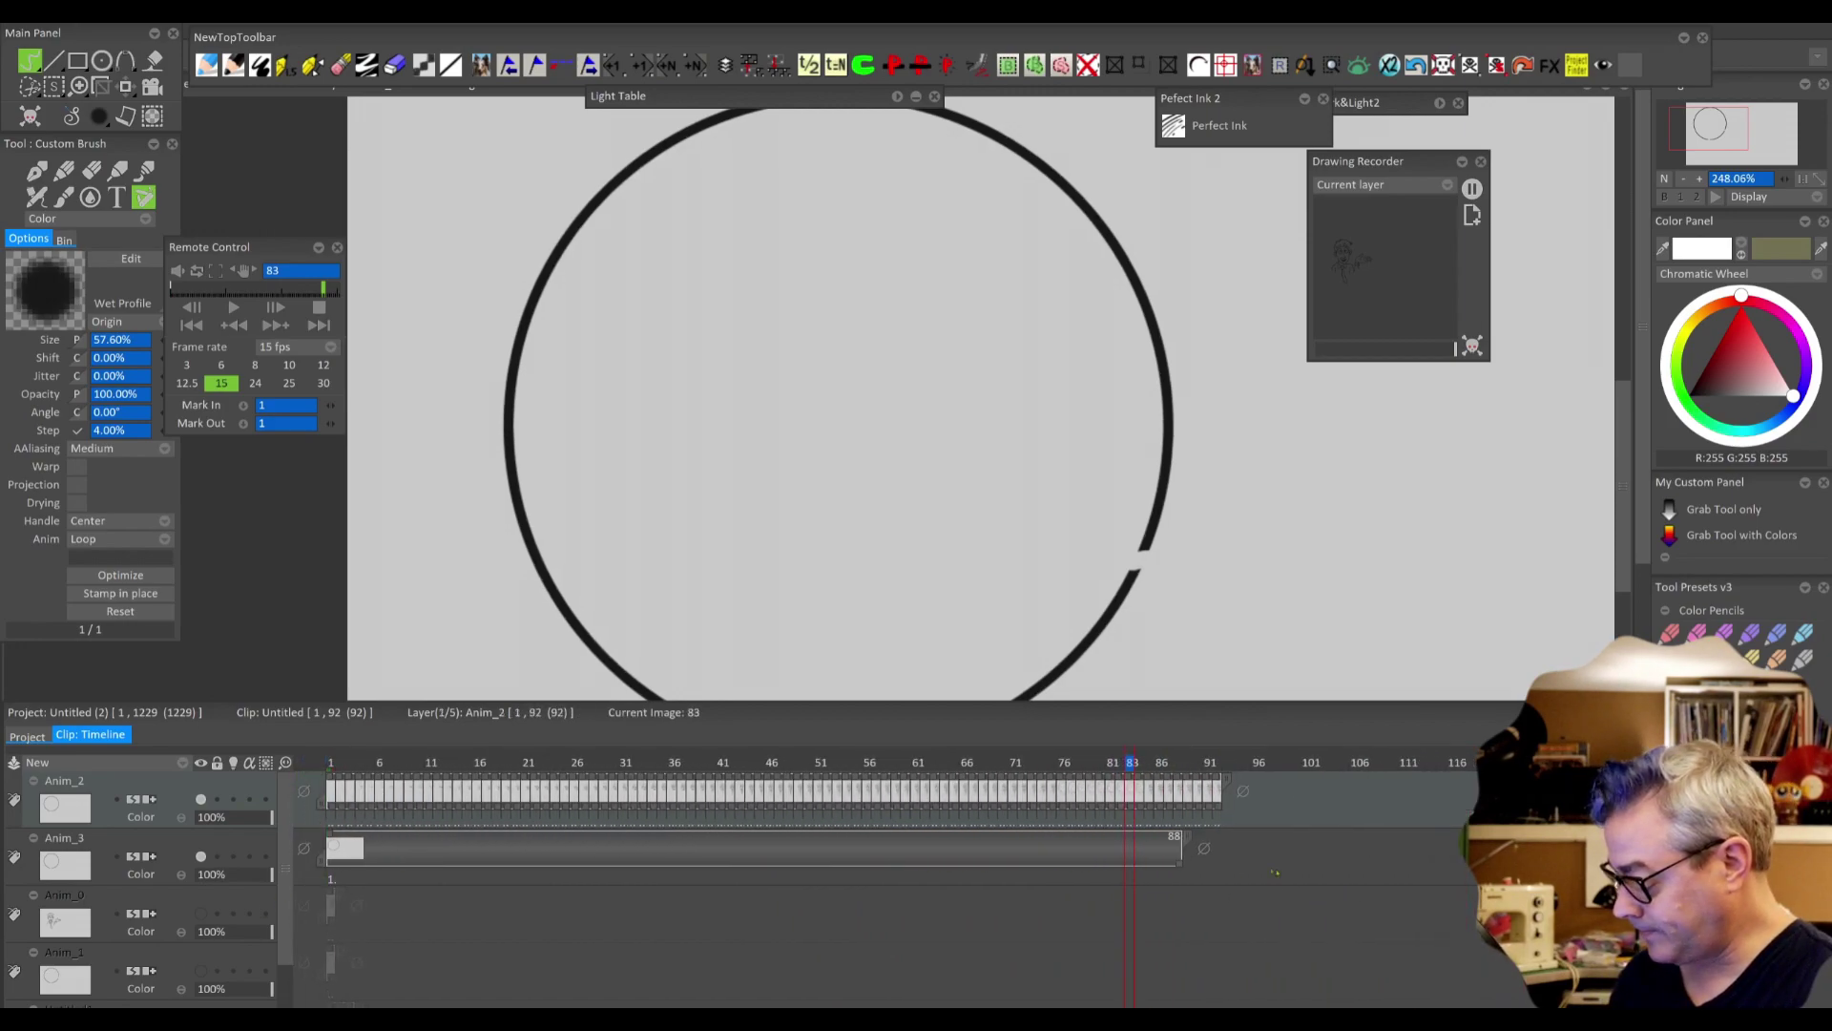
{"action": "left_click_drag", "start_coordinate": [1181, 864], "coordinate": [1220, 863]}
- Step through the last images of Anim_2, around 84 to 90, to compare the man and circle frames
{"action": "left_click_drag", "start_coordinate": [1132, 763], "coordinate": [865, 843]}
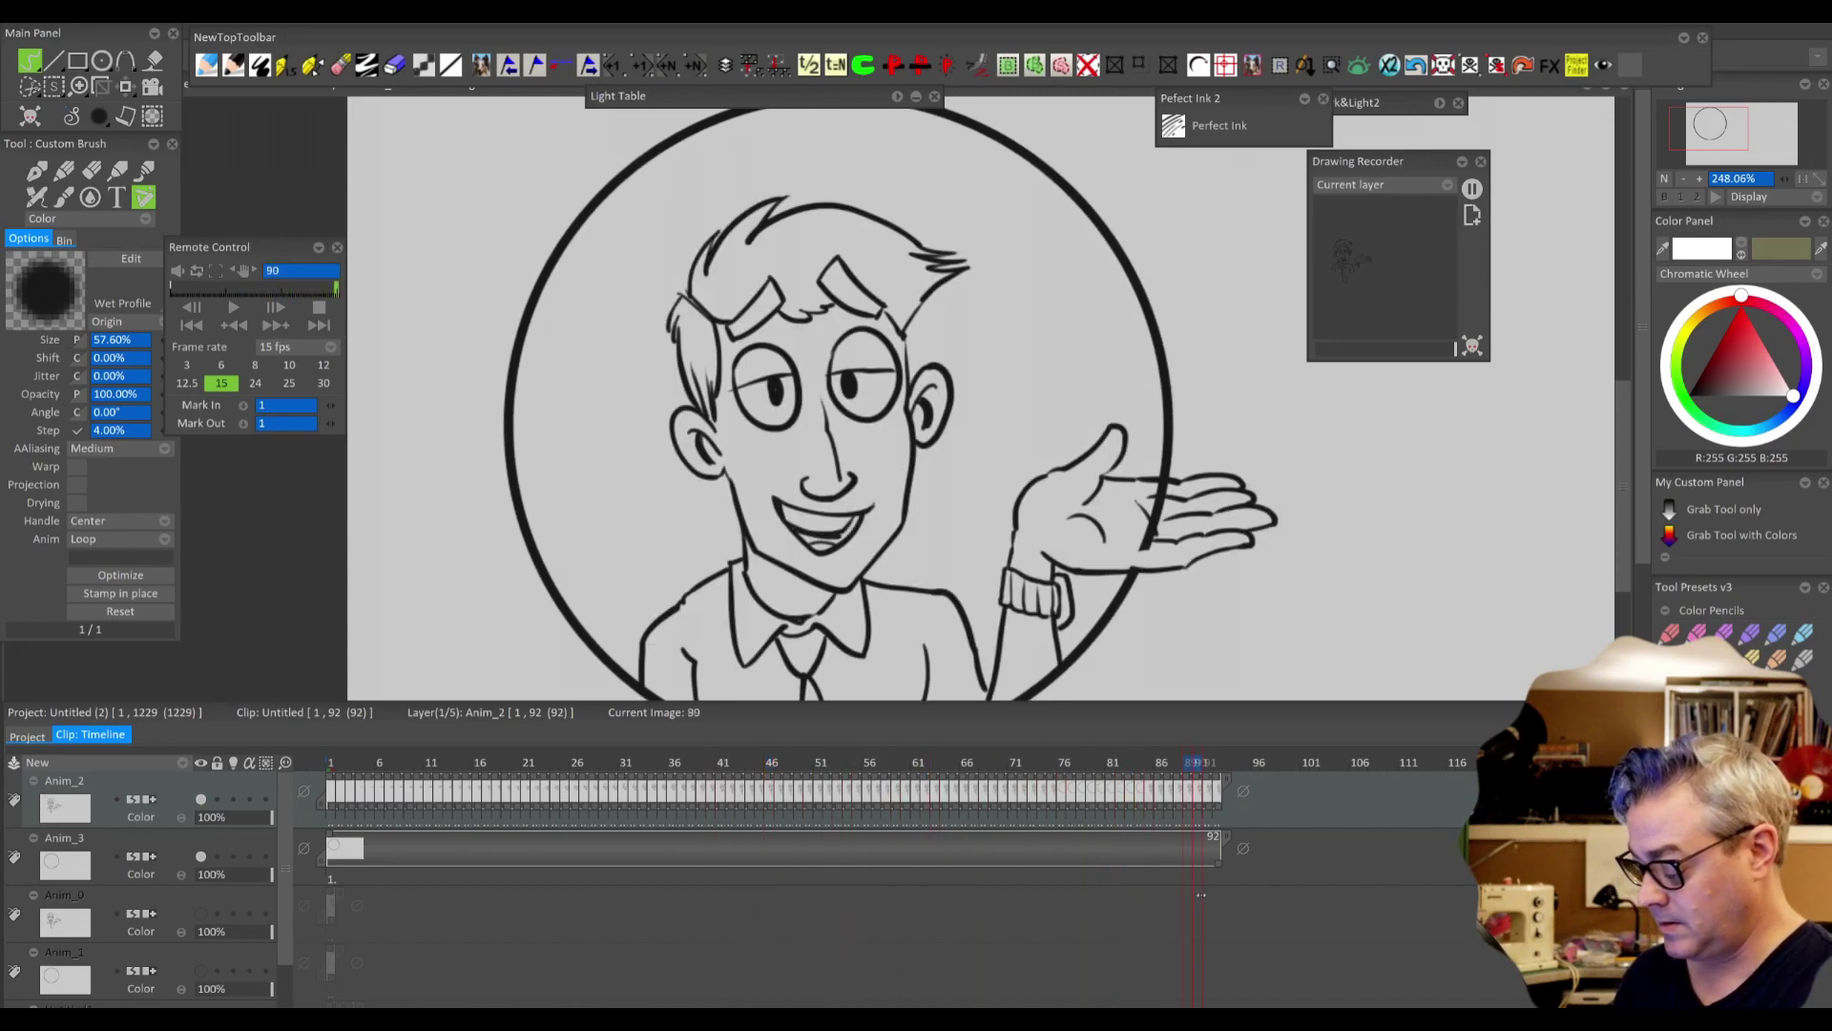
{"action": "key", "text": "Left"}
{"action": "key", "text": "Left"}
{"action": "key", "text": "Left"}
{"action": "key", "text": "Left"}
{"action": "key", "text": "Left"}
{"action": "key", "text": "Left"}
{"action": "key", "text": "Left"}
{"action": "key", "text": "Left"}
{"action": "key", "text": "Left"}
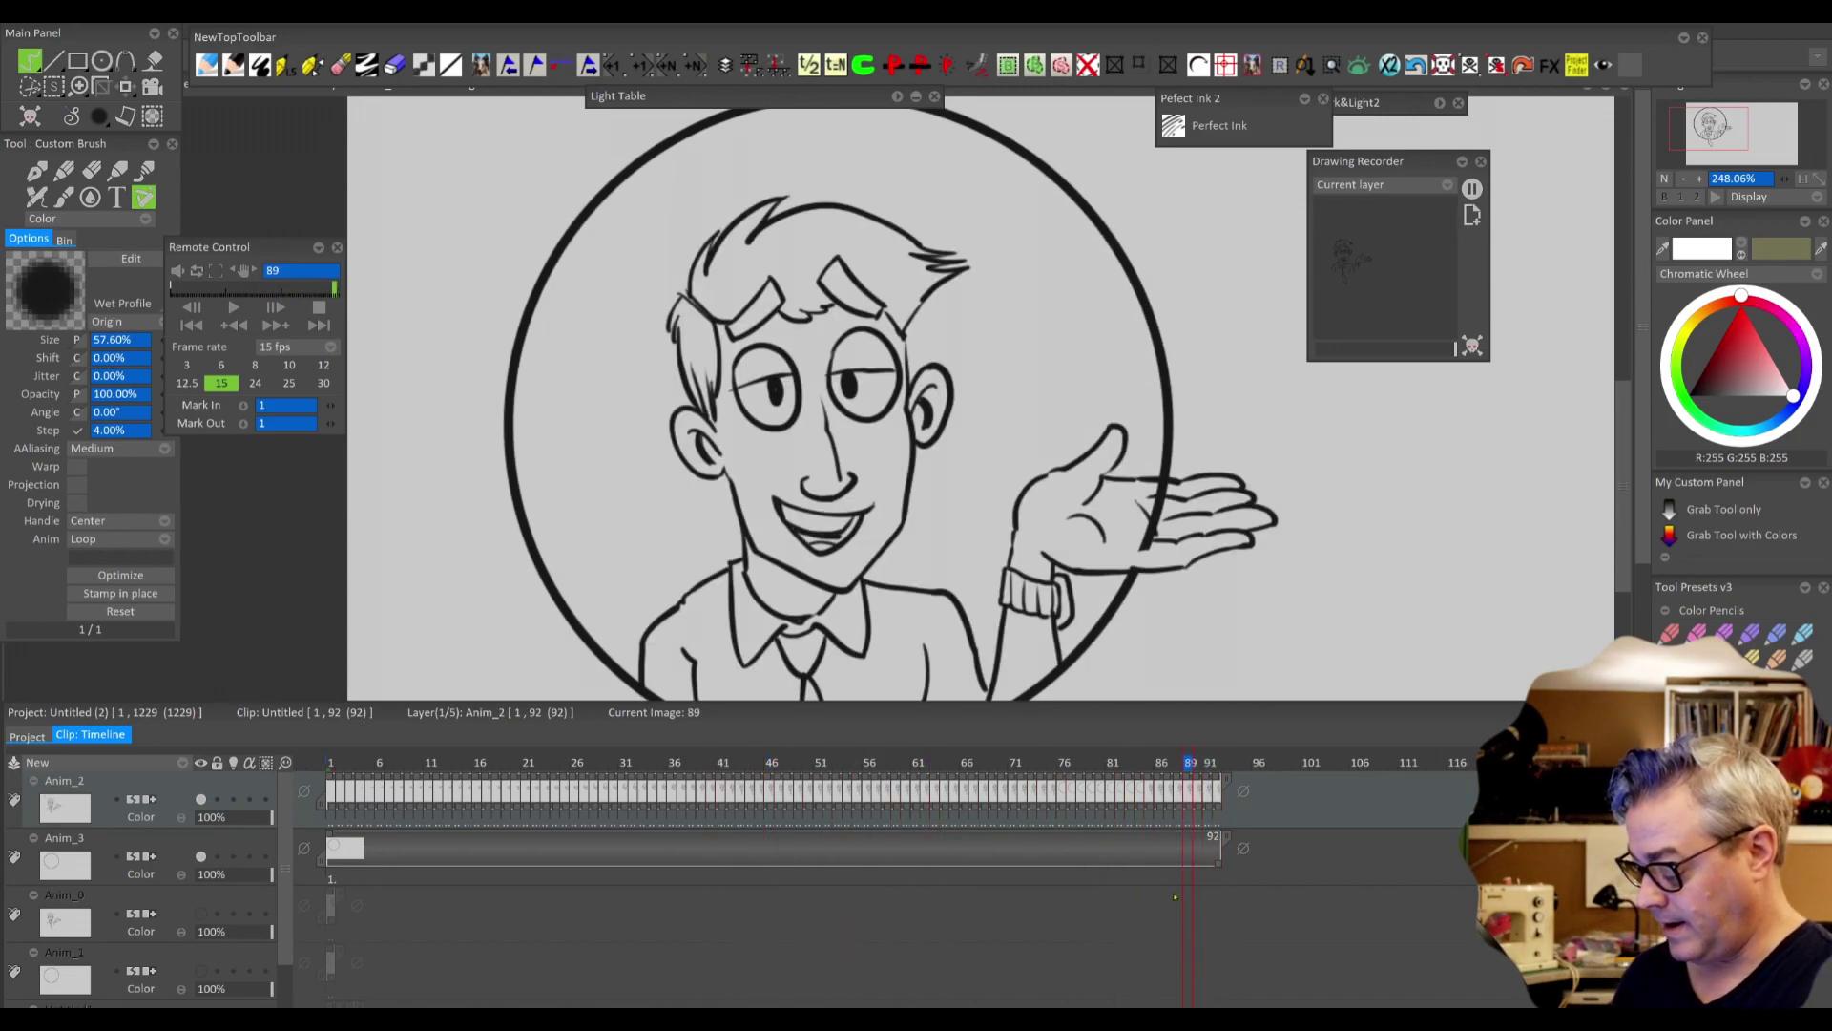
{"action": "key", "text": "Right"}
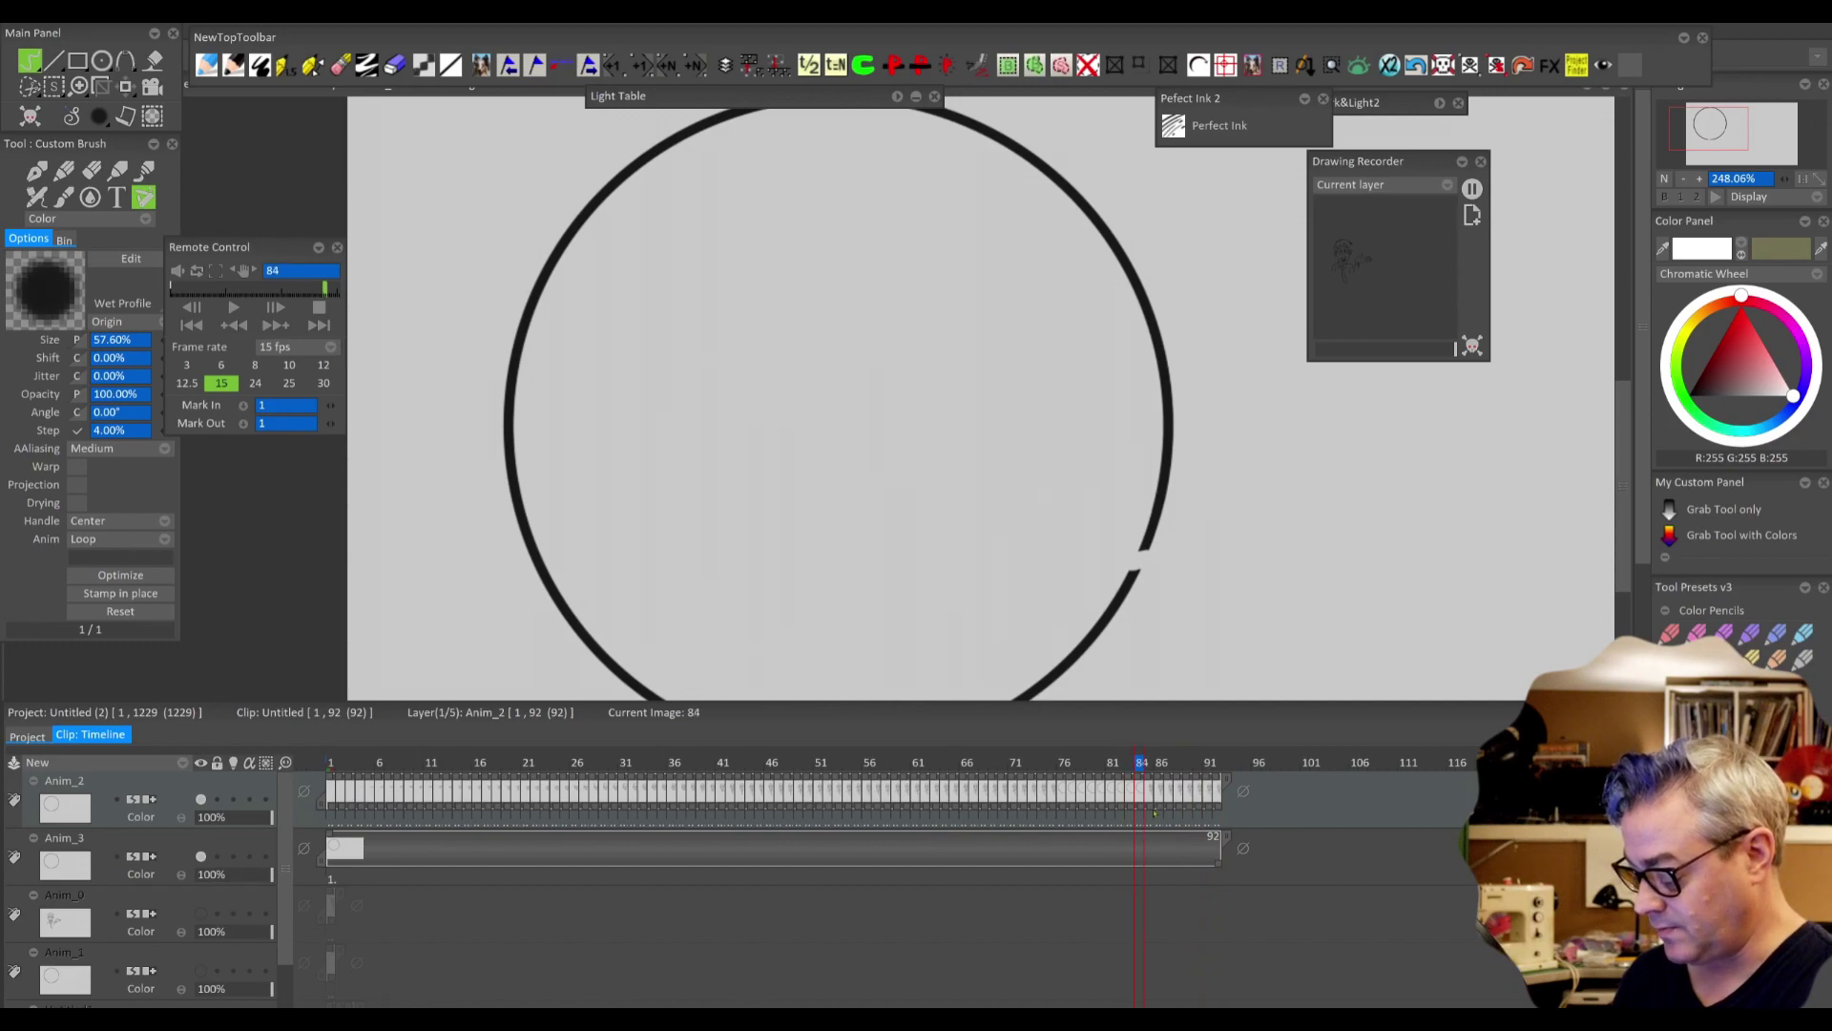
{"action": "key", "text": "Right"}
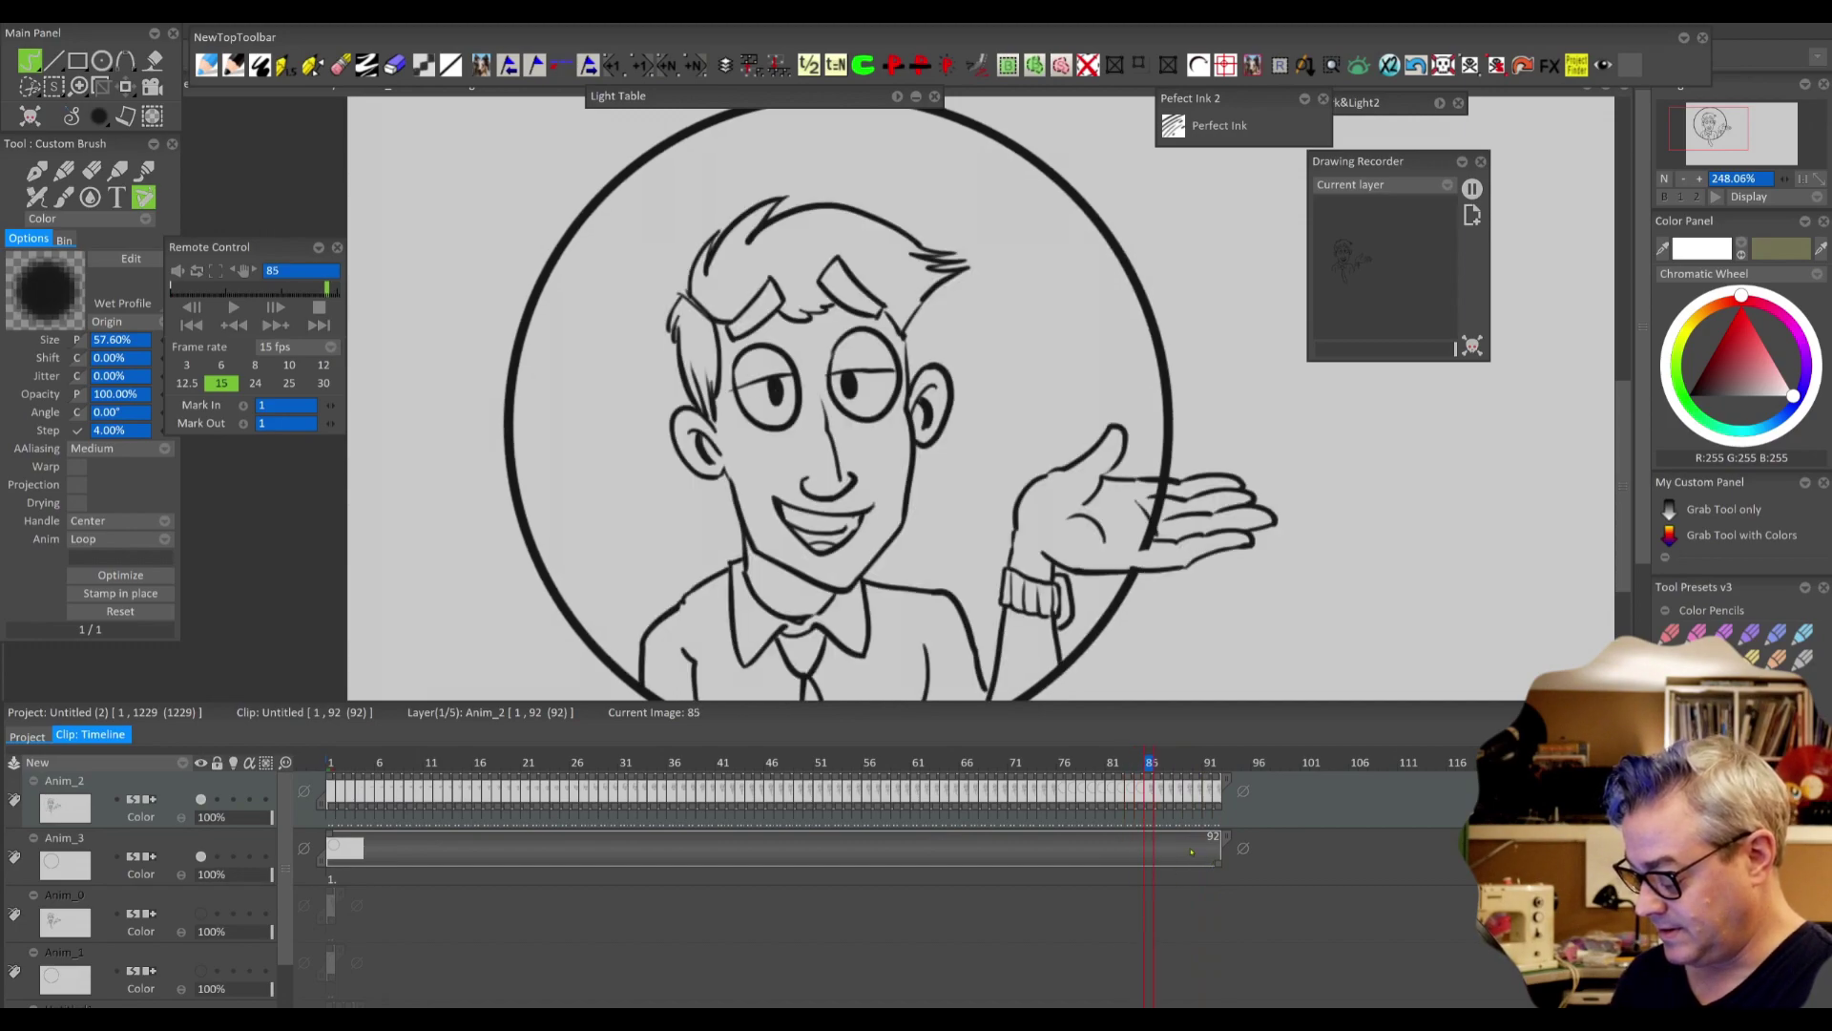
- Erase the part of the circle on Anim_3 that crosses the man's outstretched hand, using the size 22 Air Brush eraser
{"action": "left_click", "coordinate": [75, 869]}
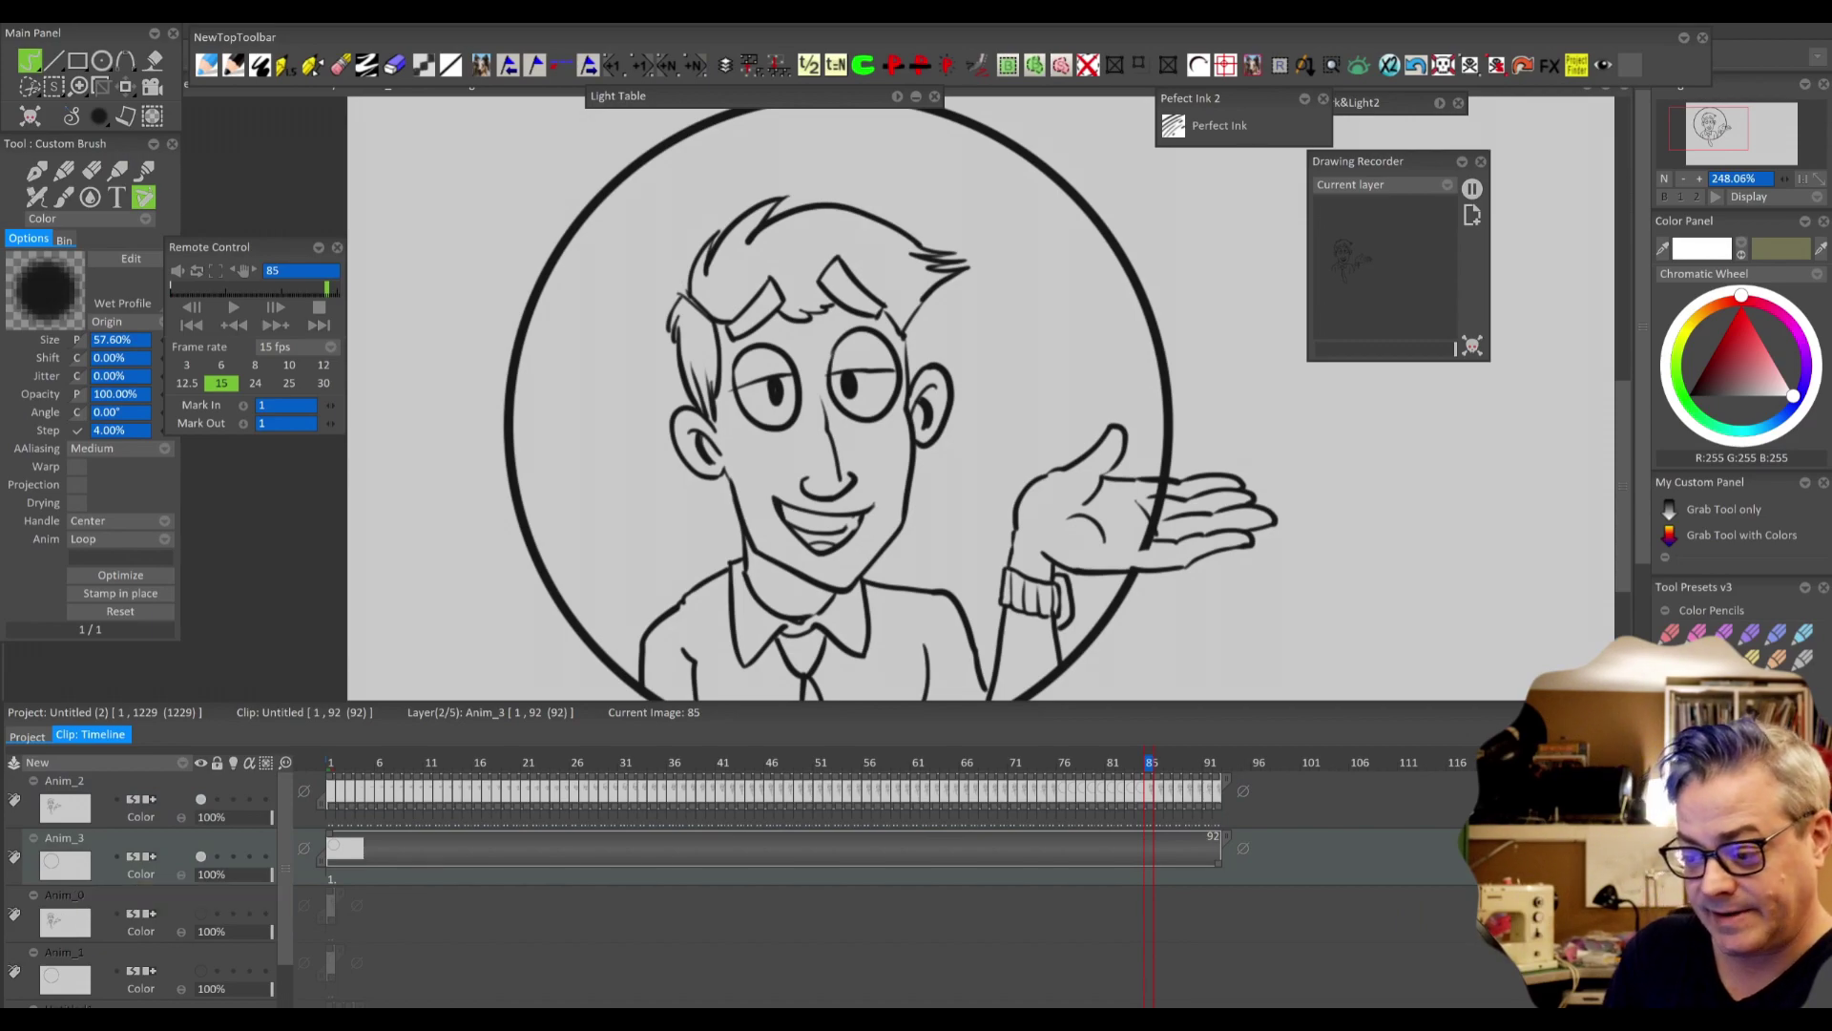
{"action": "left_click", "coordinate": [366, 64]}
{"action": "scroll", "coordinate": [978, 398], "scroll_direction": "down", "scroll_amount": 3}
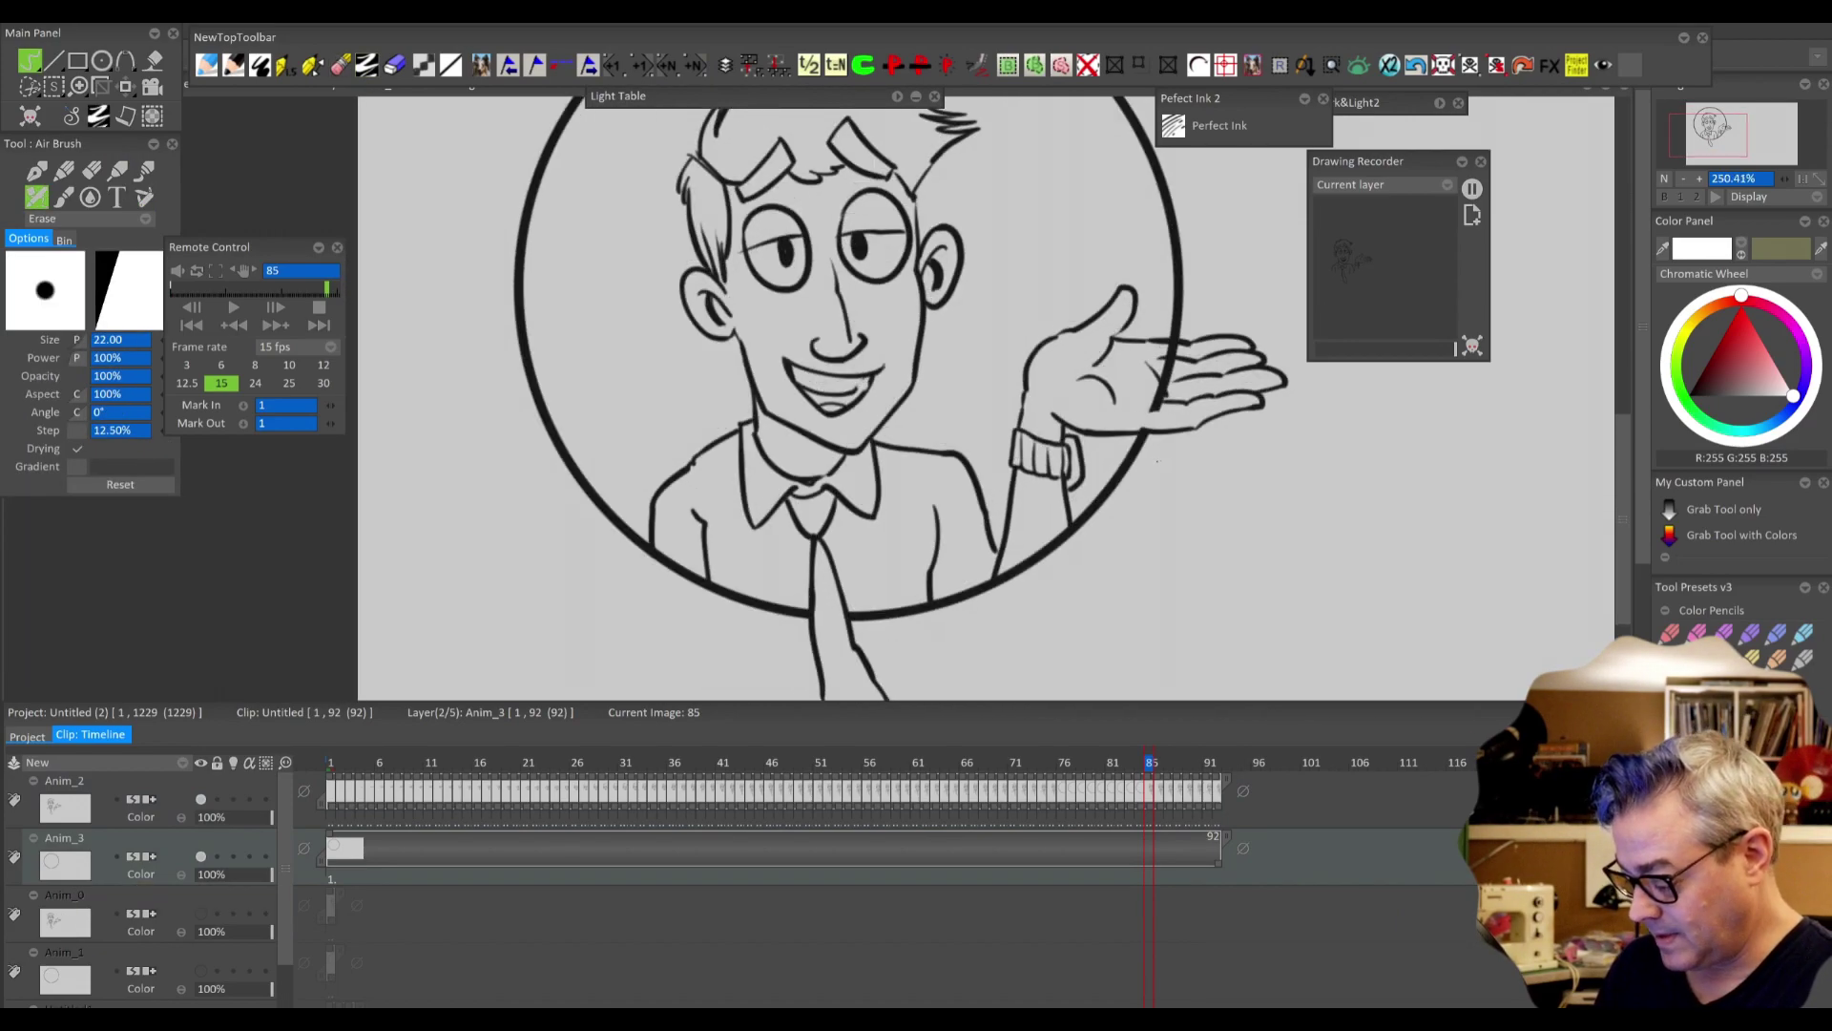
{"action": "left_click_drag", "start_coordinate": [1209, 539], "coordinate": [1131, 611]}
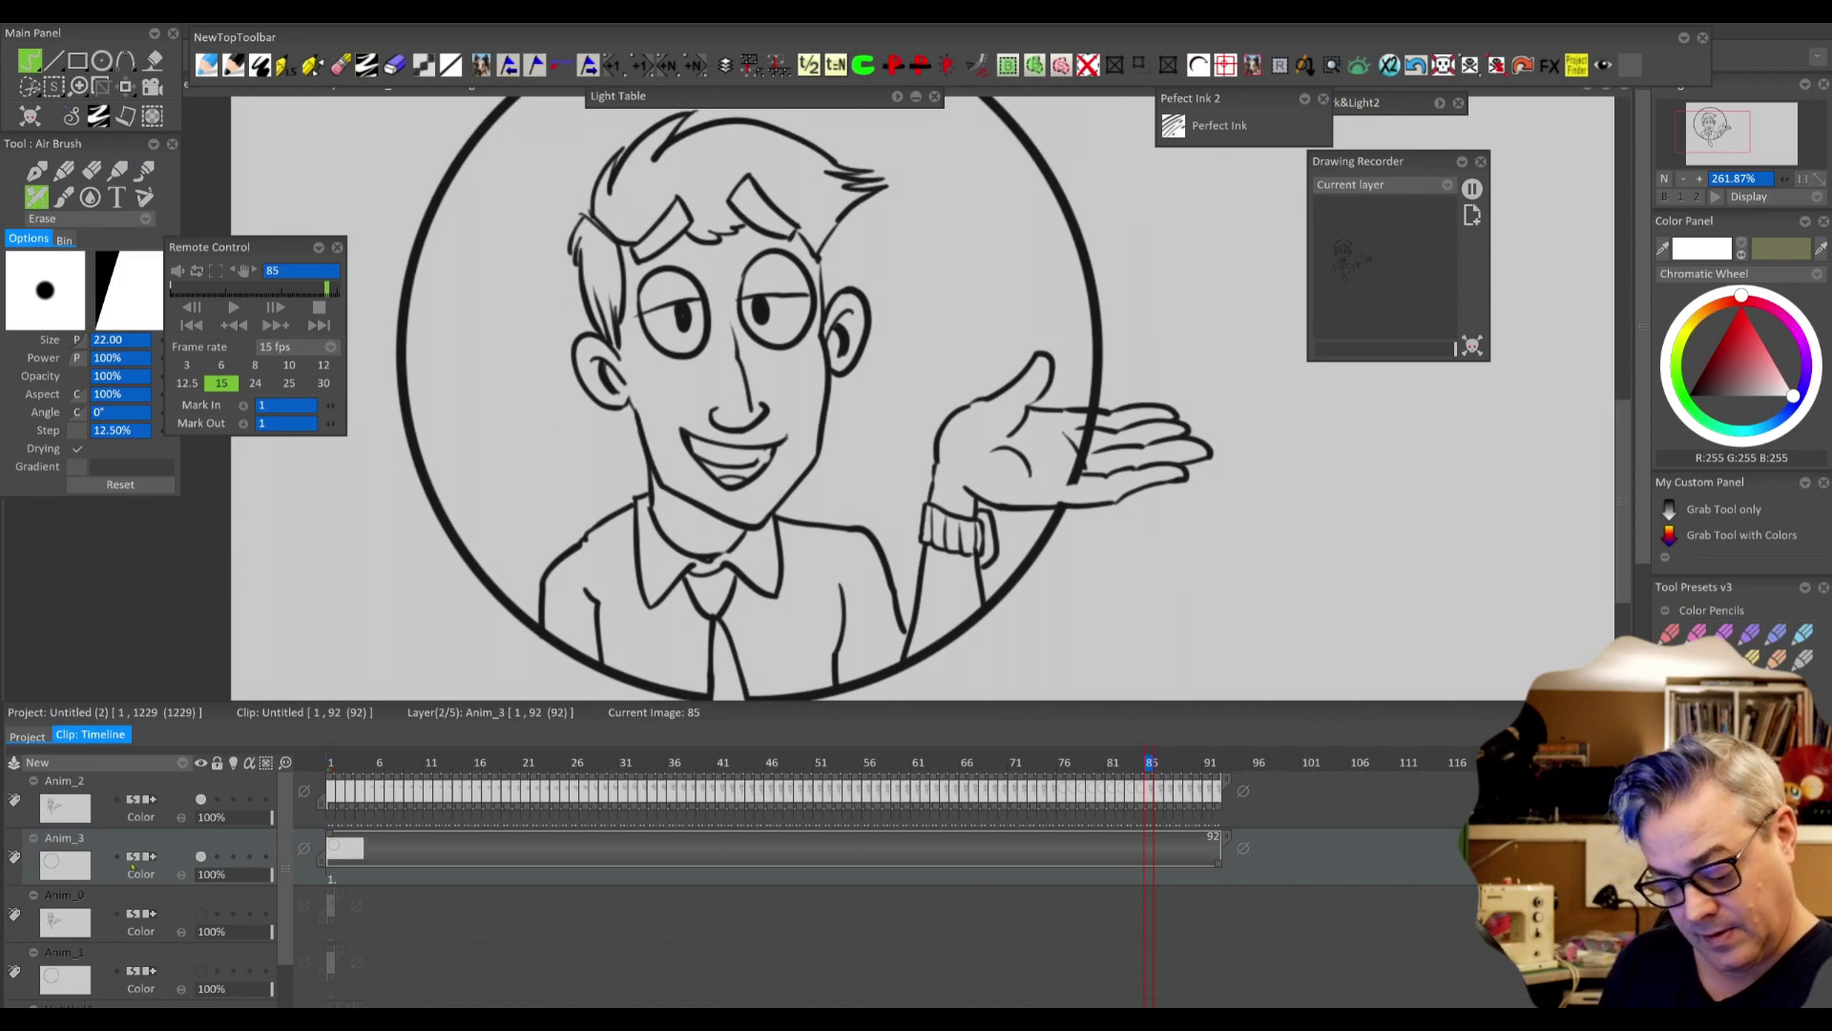
{"action": "scroll", "coordinate": [1117, 424], "scroll_direction": "up", "scroll_amount": 1}
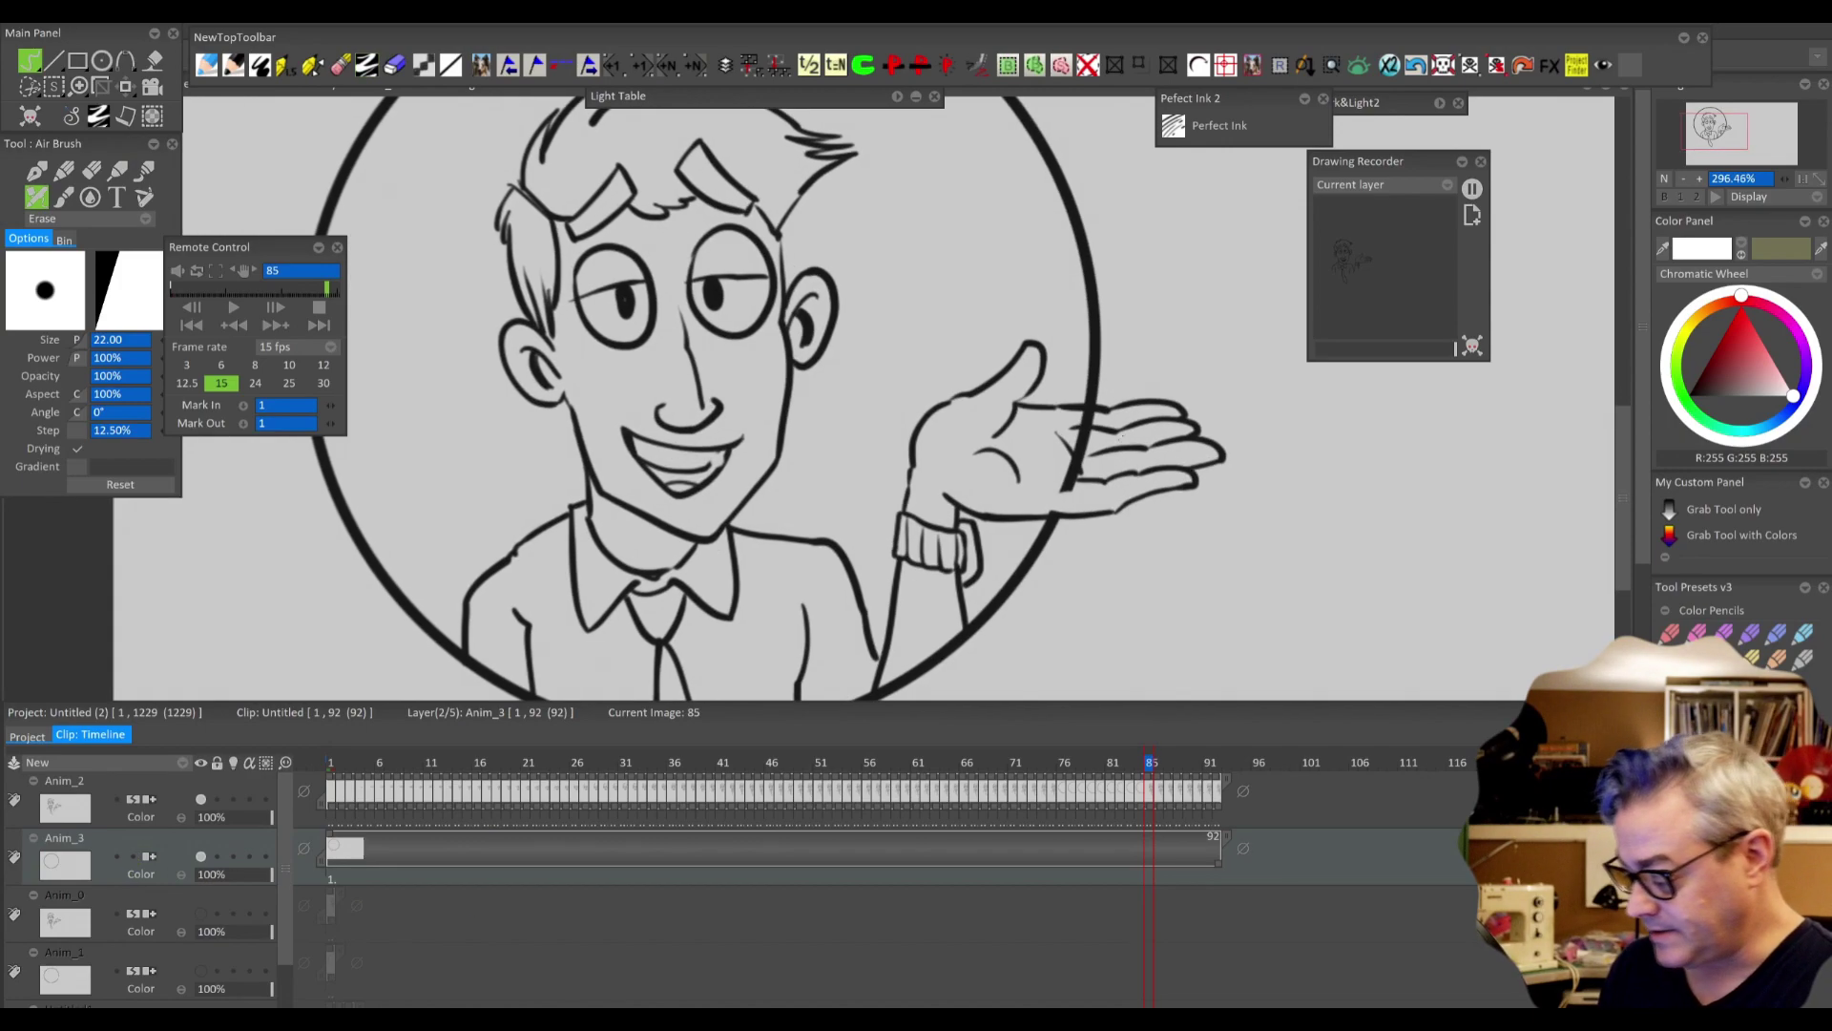
{"action": "mouse_move", "coordinate": [1051, 521]}
{"action": "left_mouse_down"}
{"action": "mouse_move", "coordinate": [1093, 475]}
{"action": "mouse_move", "coordinate": [1056, 466]}
{"action": "mouse_move", "coordinate": [1089, 415]}
{"action": "left_mouse_up"}
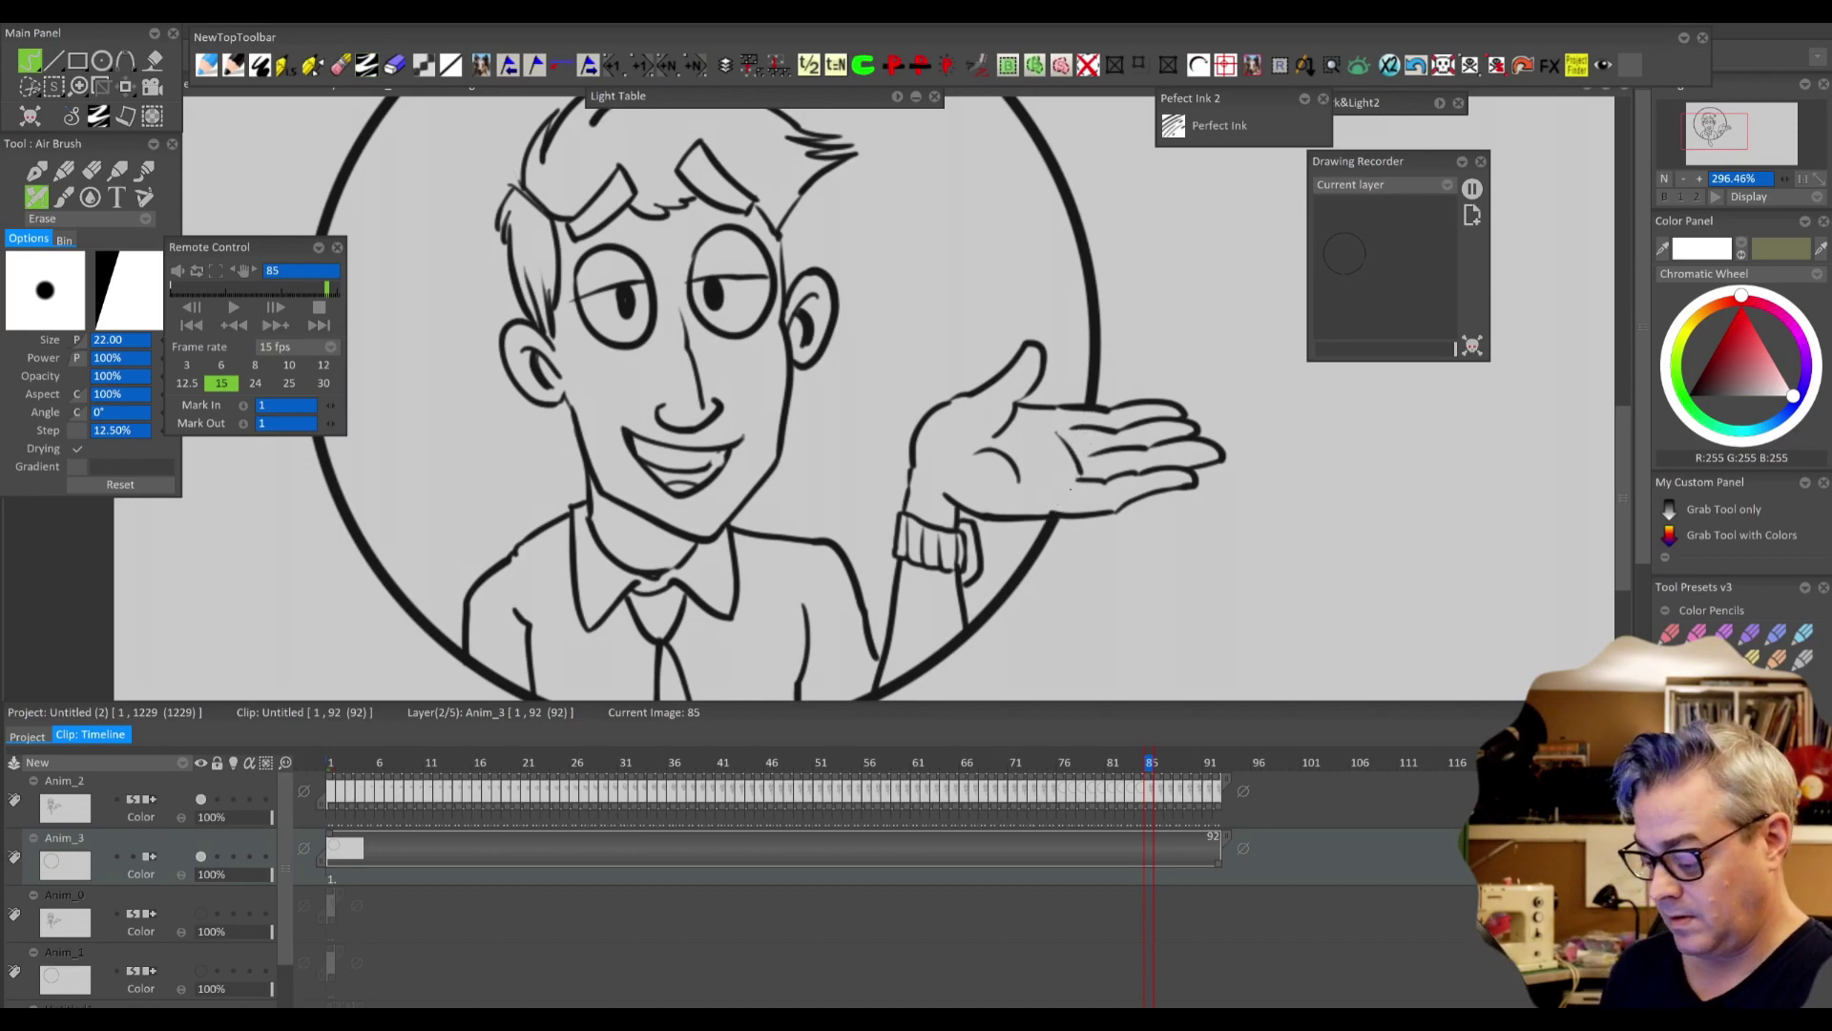
{"action": "scroll", "coordinate": [1070, 489], "scroll_direction": "down", "scroll_amount": 1}
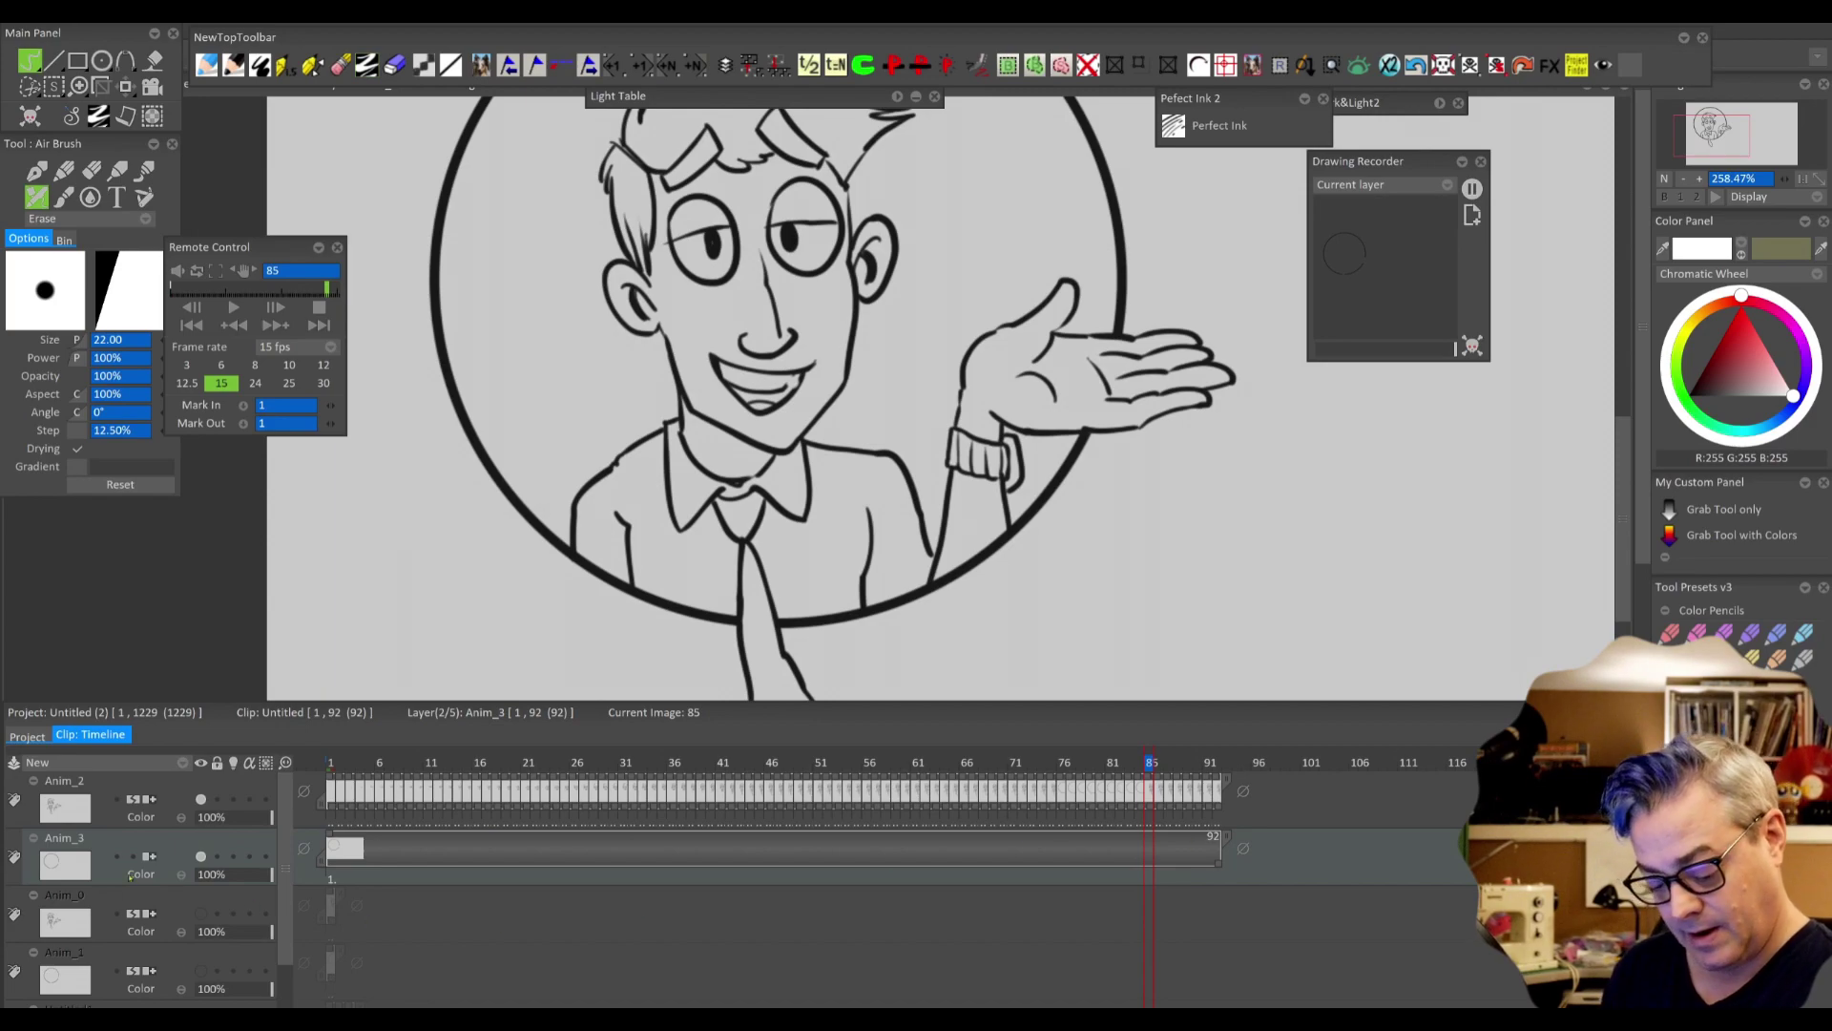
- Remove the surplus images between images 76 and 85 of Anim_2, shortening the layer to 83 images
{"action": "left_click", "coordinate": [91, 809]}
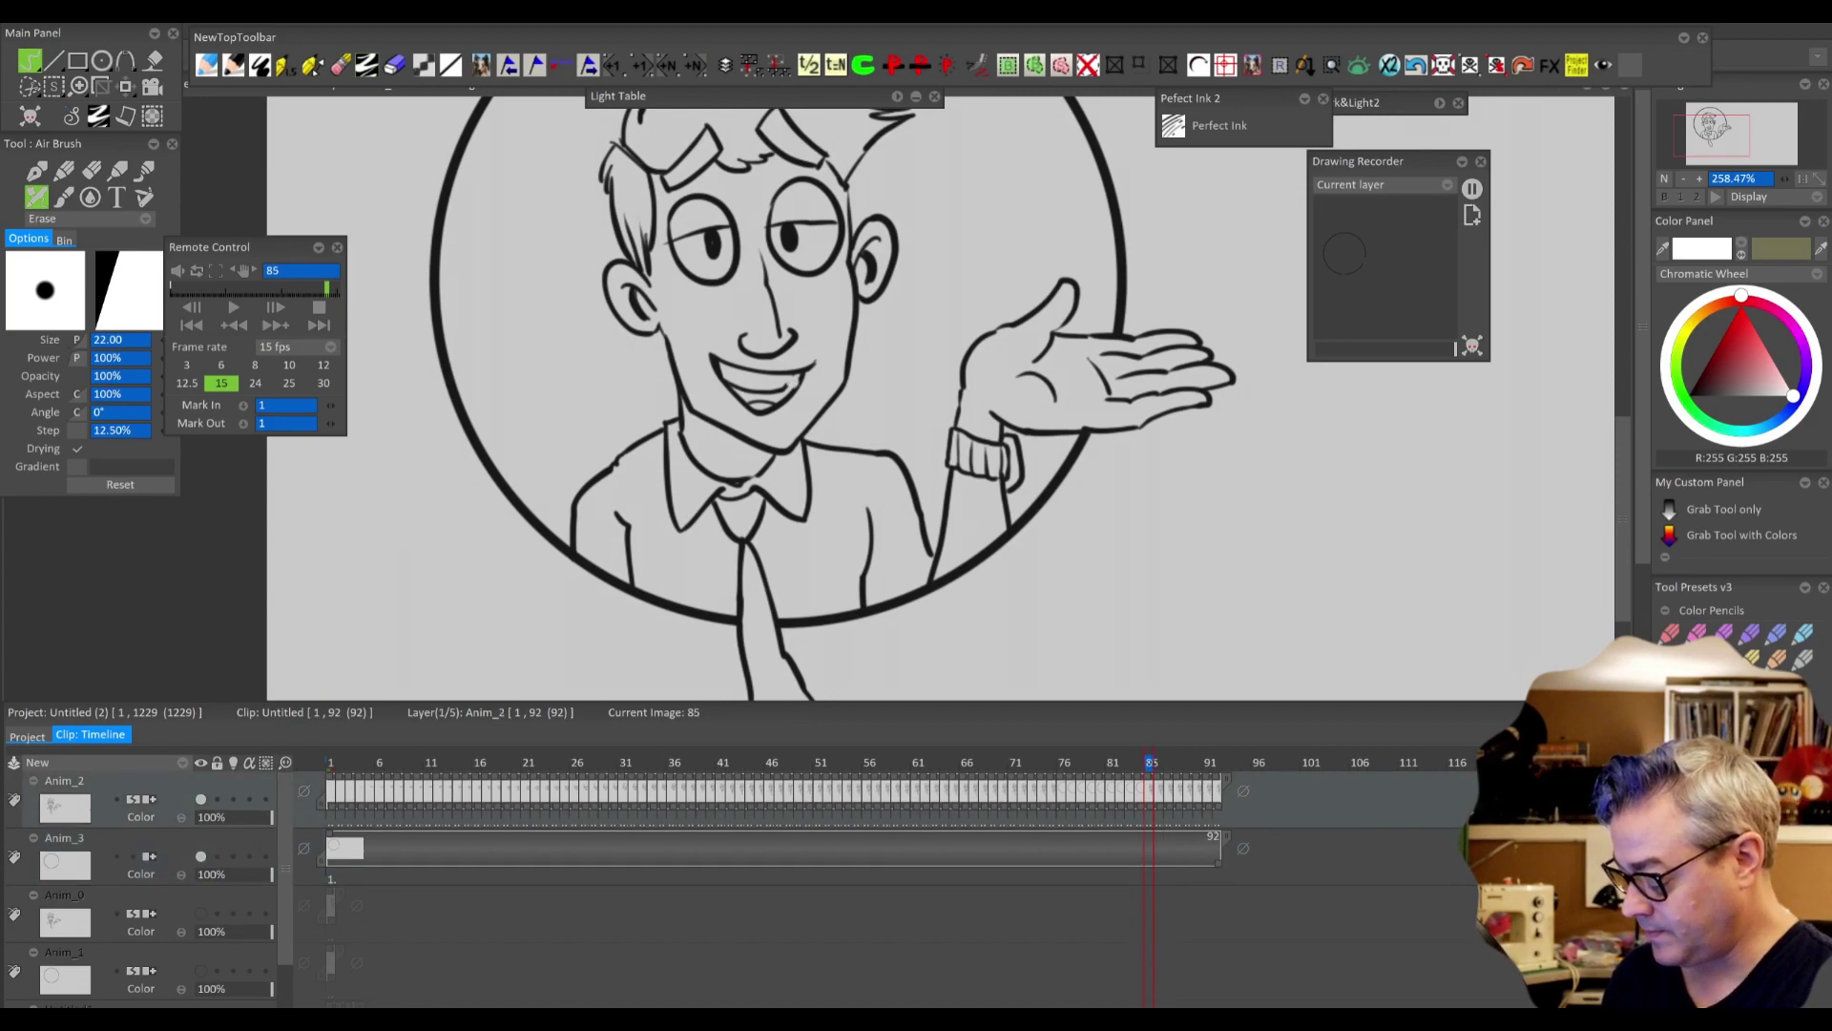
{"action": "left_click_drag", "start_coordinate": [1151, 790], "coordinate": [1062, 808]}
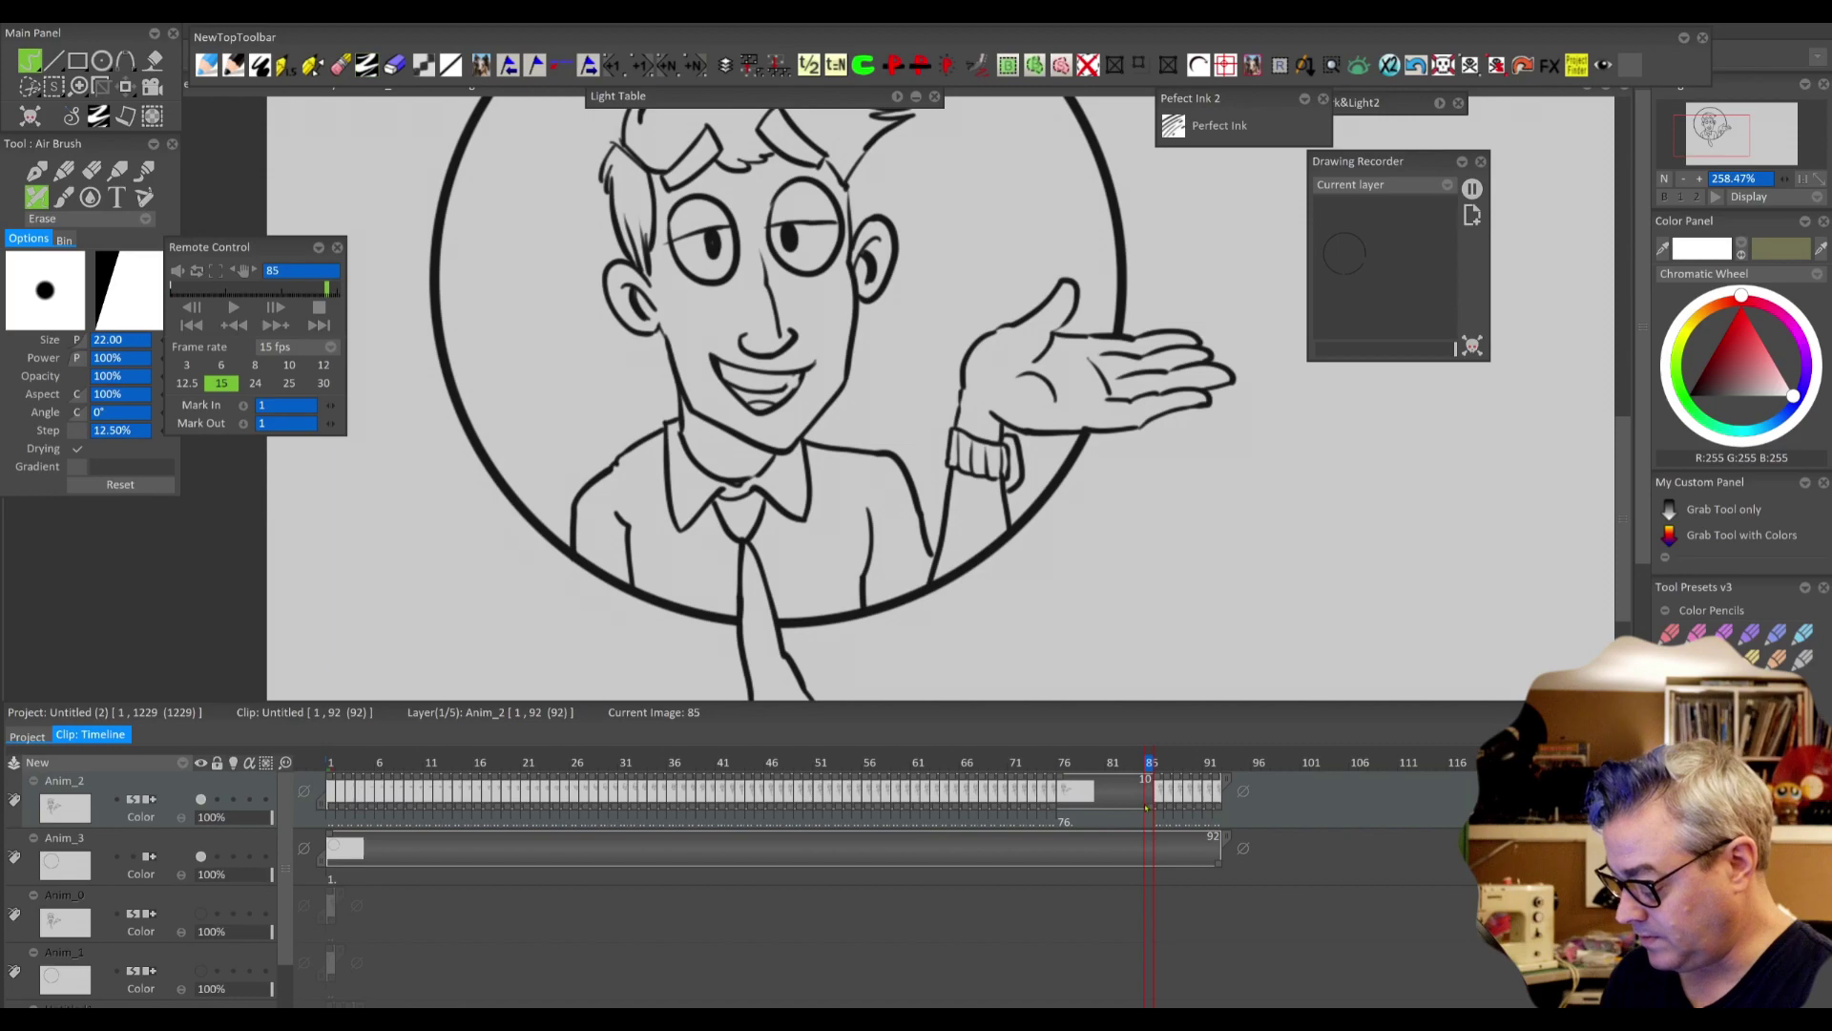
{"action": "key", "text": "Delete"}
{"action": "mouse_move", "coordinate": [1071, 820]}
{"action": "left_mouse_down"}
{"action": "mouse_move", "coordinate": [978, 820]}
{"action": "mouse_move", "coordinate": [1098, 820]}
{"action": "left_mouse_up"}
{"action": "key", "text": "Left"}
{"action": "key", "text": "Left"}
{"action": "key", "text": "Left"}
{"action": "key", "text": "Left"}
{"action": "key", "text": "Left"}
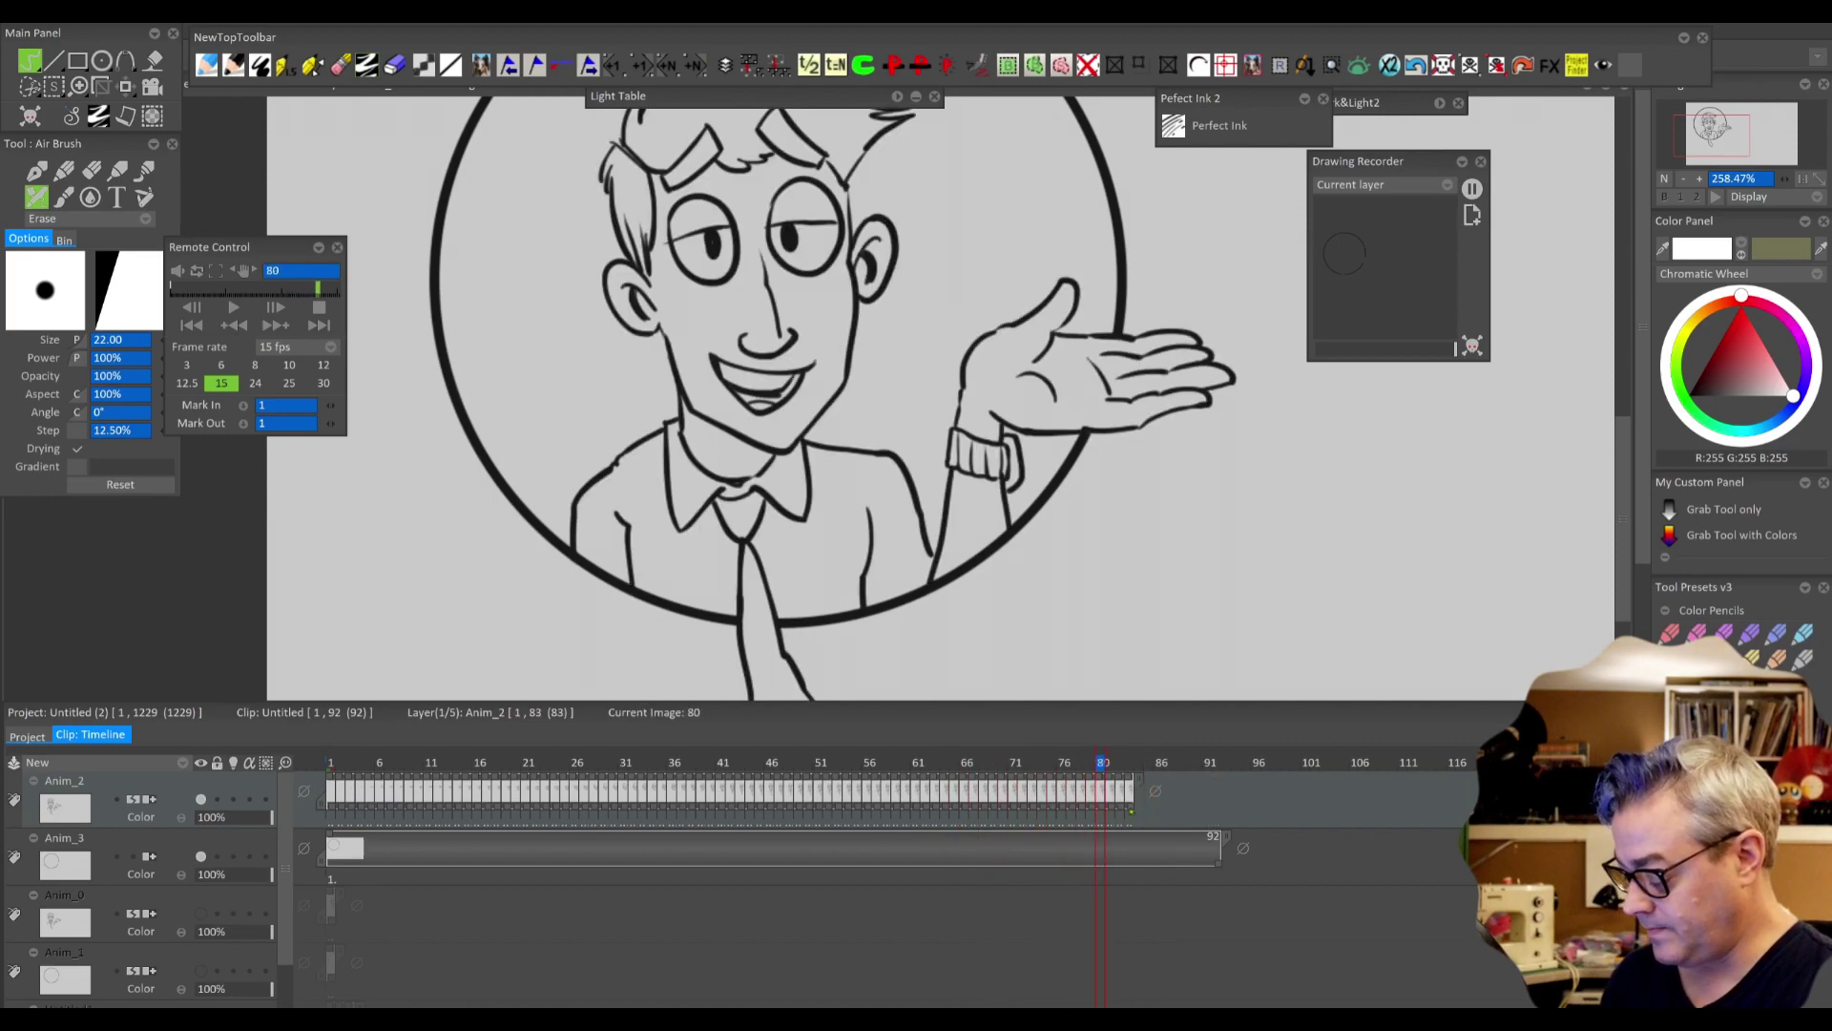
- Extend the hold of Anim_2's last image so the layer ends at image 92 with Anim_3
{"action": "mouse_move", "coordinate": [1069, 820]}
{"action": "left_mouse_down"}
{"action": "mouse_move", "coordinate": [1131, 835]}
{"action": "mouse_move", "coordinate": [770, 891]}
{"action": "mouse_move", "coordinate": [566, 886]}
{"action": "mouse_move", "coordinate": [930, 878]}
{"action": "mouse_move", "coordinate": [743, 894]}
{"action": "mouse_move", "coordinate": [913, 905]}
{"action": "left_mouse_up"}
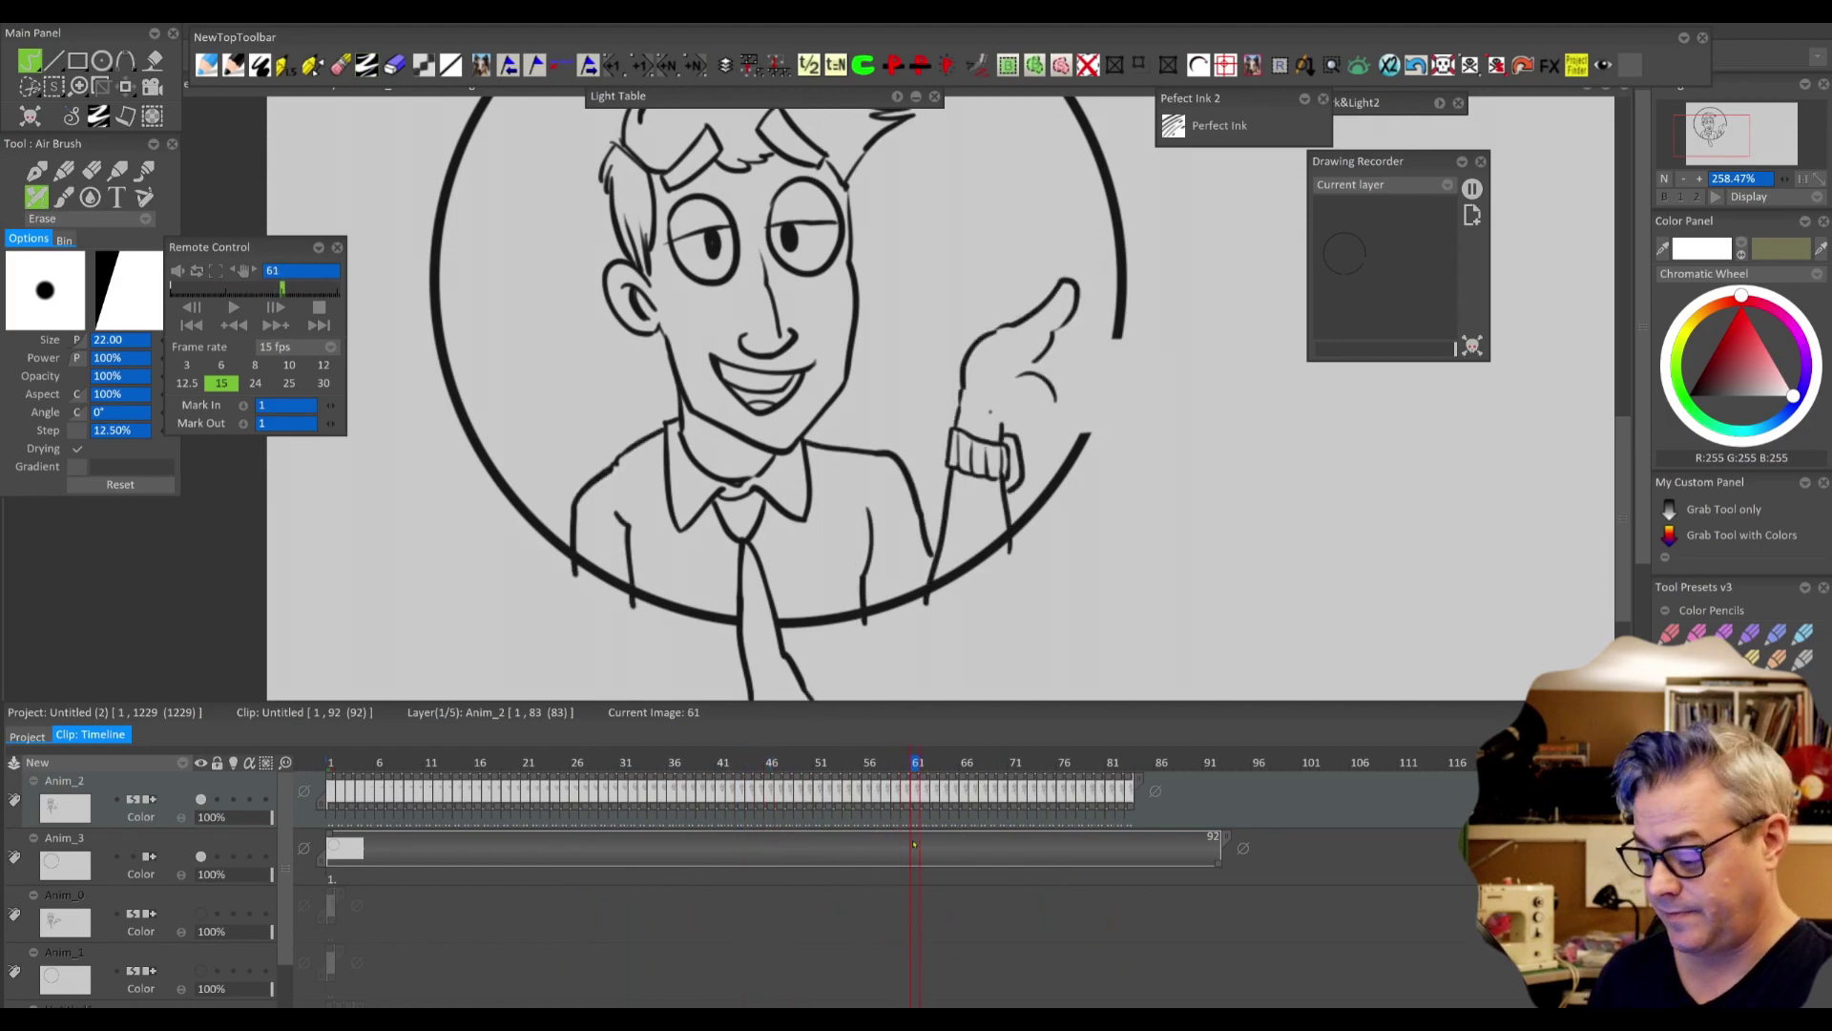
{"action": "left_click_drag", "start_coordinate": [897, 668], "coordinate": [969, 562]}
{"action": "scroll", "coordinate": [969, 534], "scroll_direction": "up", "scroll_amount": 3}
{"action": "scroll", "coordinate": [969, 562], "scroll_direction": "down", "scroll_amount": 3}
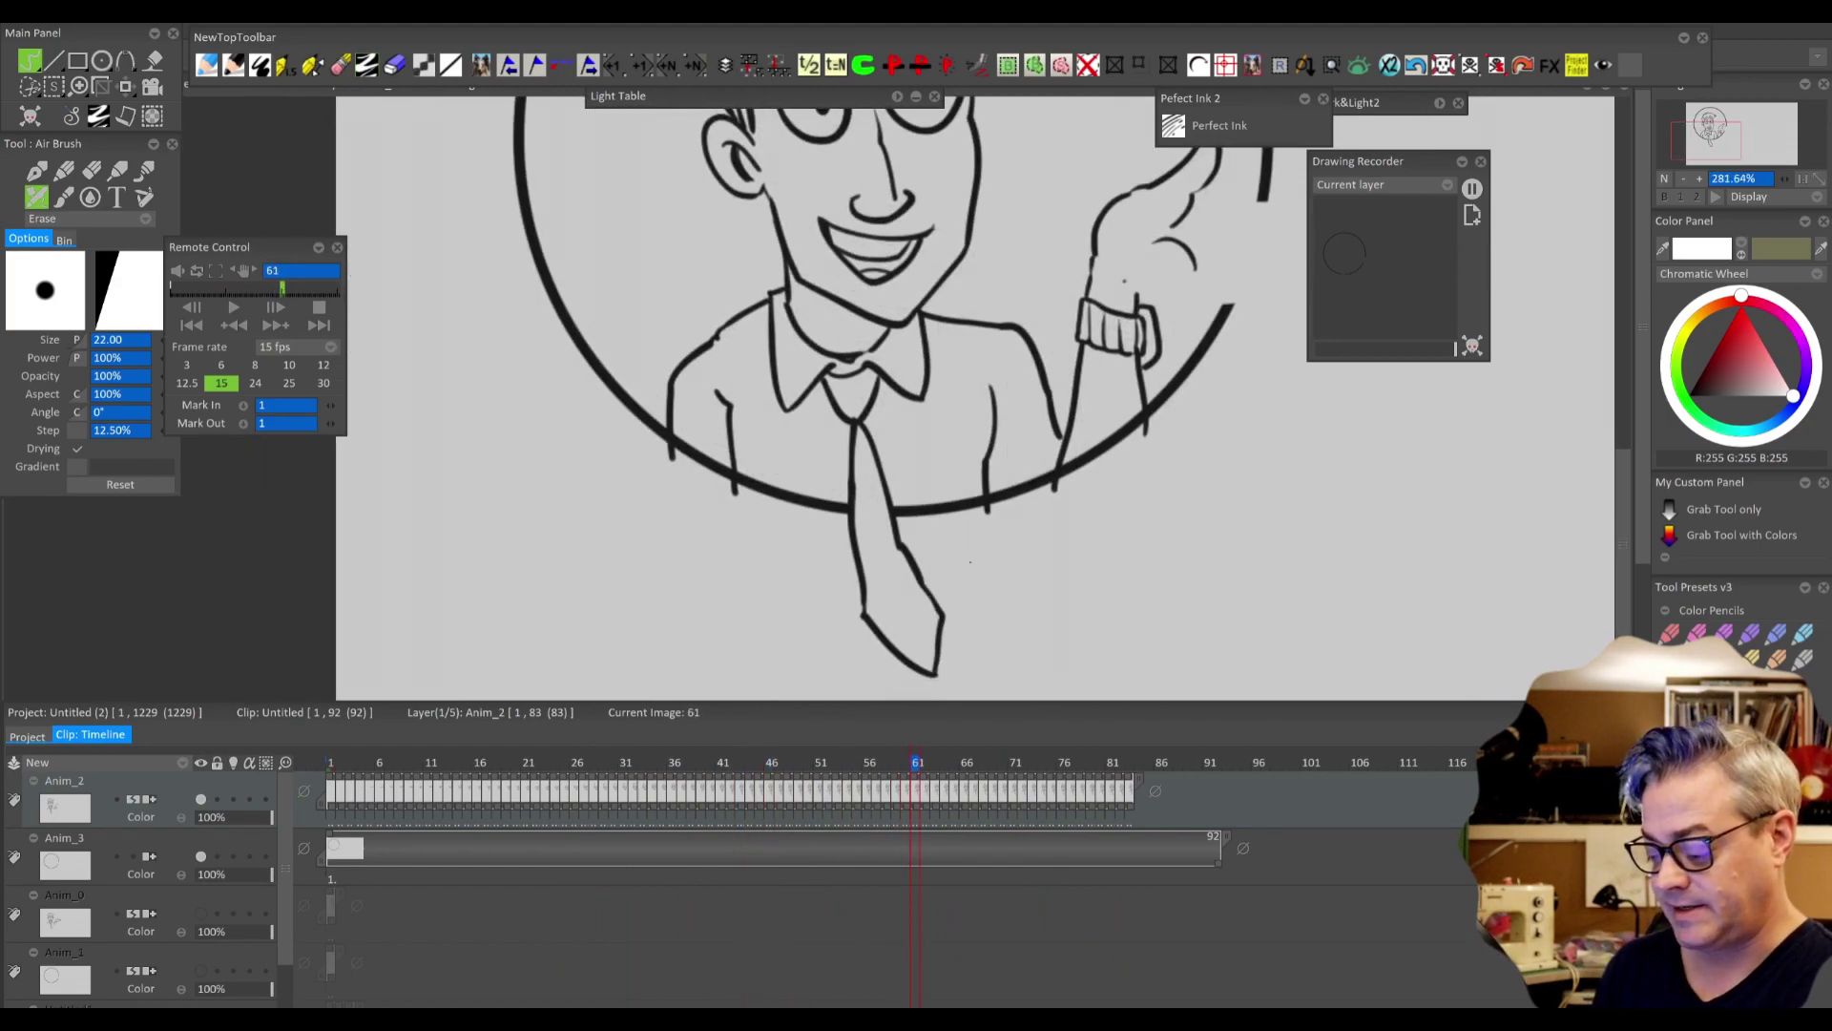
{"action": "mouse_move", "coordinate": [917, 837]}
{"action": "left_mouse_down"}
{"action": "mouse_move", "coordinate": [1084, 837]}
{"action": "mouse_move", "coordinate": [859, 837]}
{"action": "mouse_move", "coordinate": [1142, 837]}
{"action": "mouse_move", "coordinate": [1222, 780]}
{"action": "left_mouse_up"}
{"action": "left_click", "coordinate": [1132, 763]}
{"action": "mouse_move", "coordinate": [1132, 840]}
{"action": "left_mouse_down"}
{"action": "mouse_move", "coordinate": [857, 844]}
{"action": "mouse_move", "coordinate": [1130, 841]}
{"action": "left_mouse_up"}
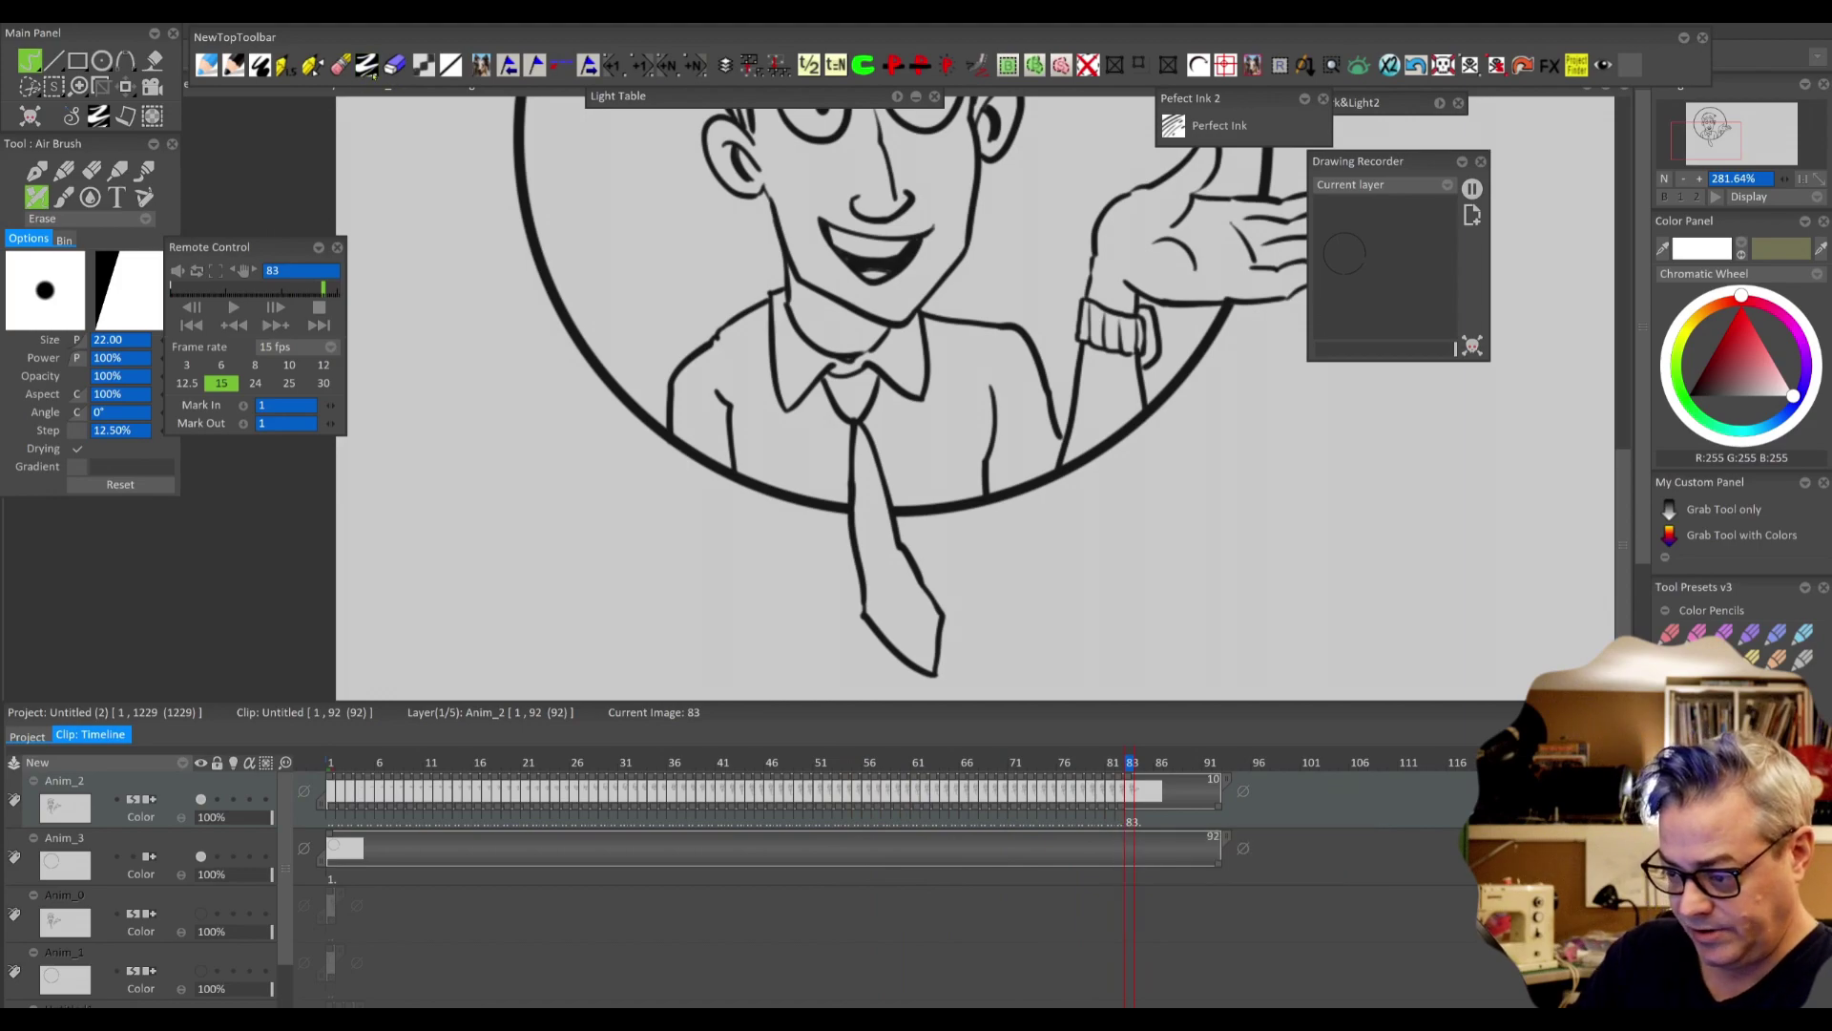
- Bookmark images 74 and 50, then erase the clothing lines overrunning the circle's lower edge across images 45 to 74 of Anim_2
{"action": "mouse_move", "coordinate": [1130, 840]}
{"action": "left_mouse_down"}
{"action": "mouse_move", "coordinate": [754, 891]}
{"action": "mouse_move", "coordinate": [1094, 888]}
{"action": "mouse_move", "coordinate": [1023, 902]}
{"action": "mouse_move", "coordinate": [1042, 902]}
{"action": "left_mouse_up"}
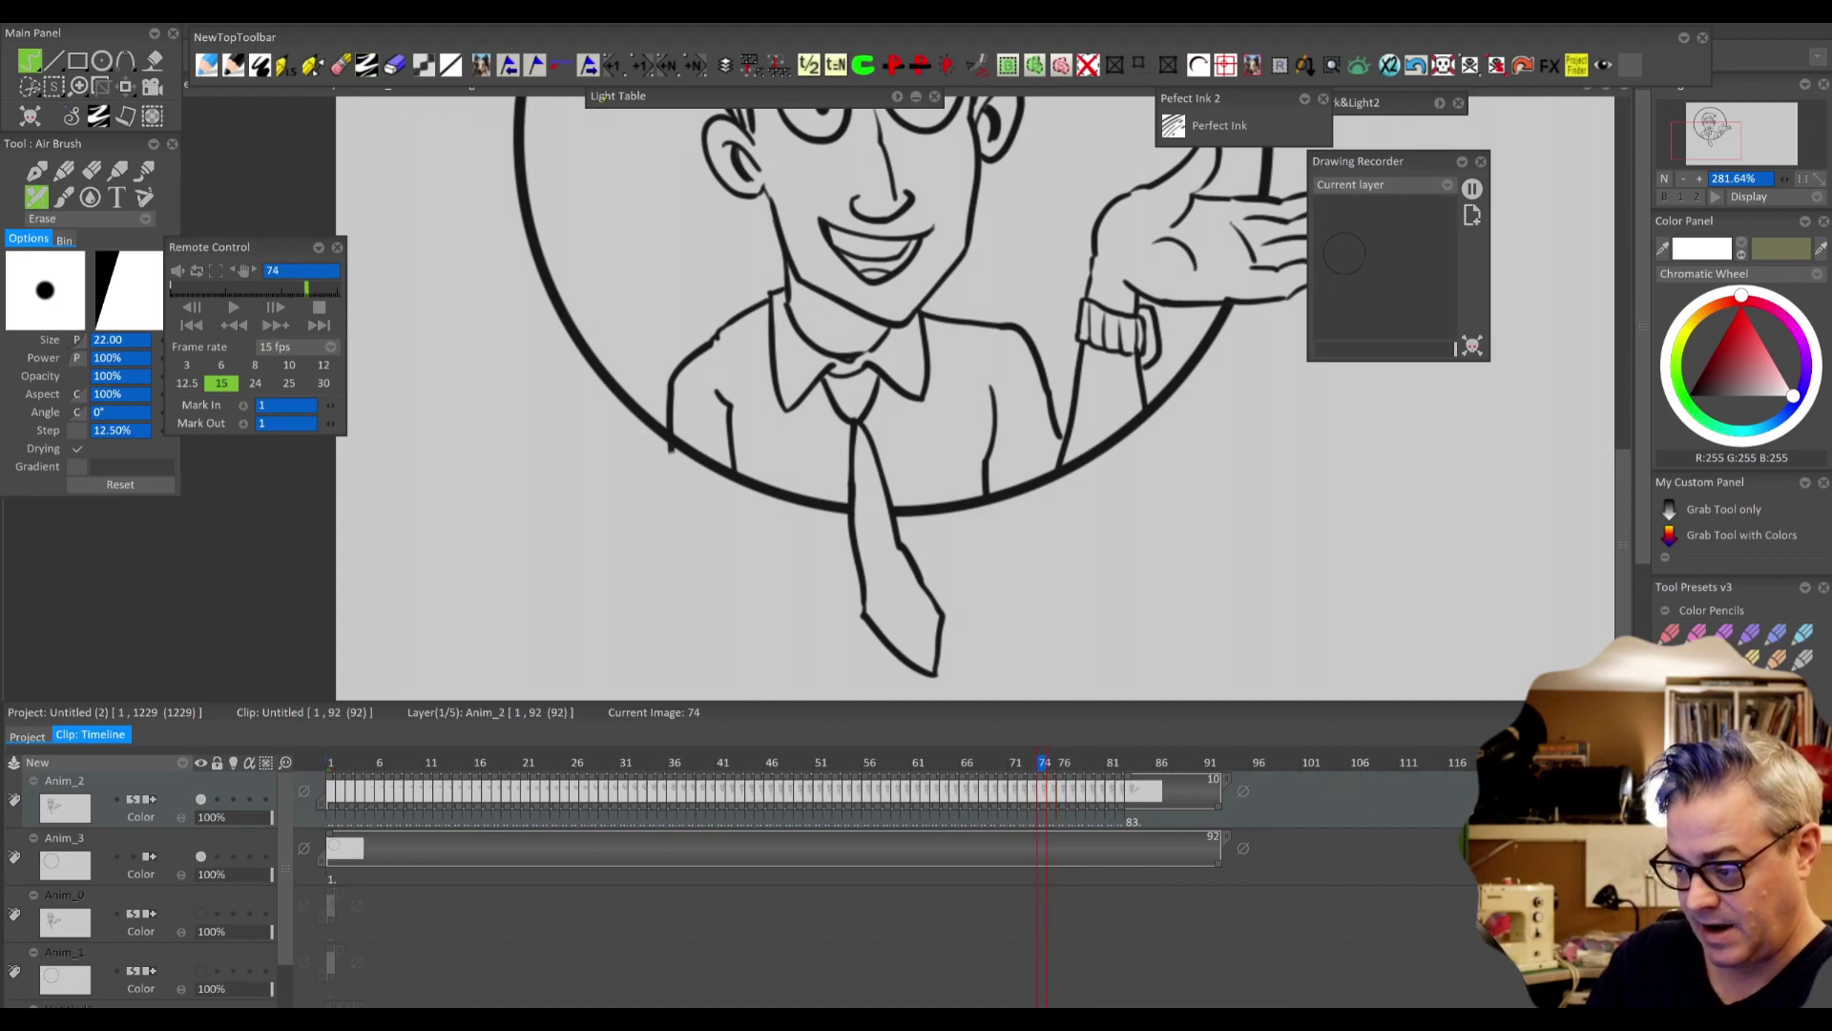
{"action": "mouse_move", "coordinate": [1032, 762]}
{"action": "left_mouse_down"}
{"action": "mouse_move", "coordinate": [896, 830]}
{"action": "mouse_move", "coordinate": [720, 859]}
{"action": "mouse_move", "coordinate": [808, 881]}
{"action": "left_mouse_up"}
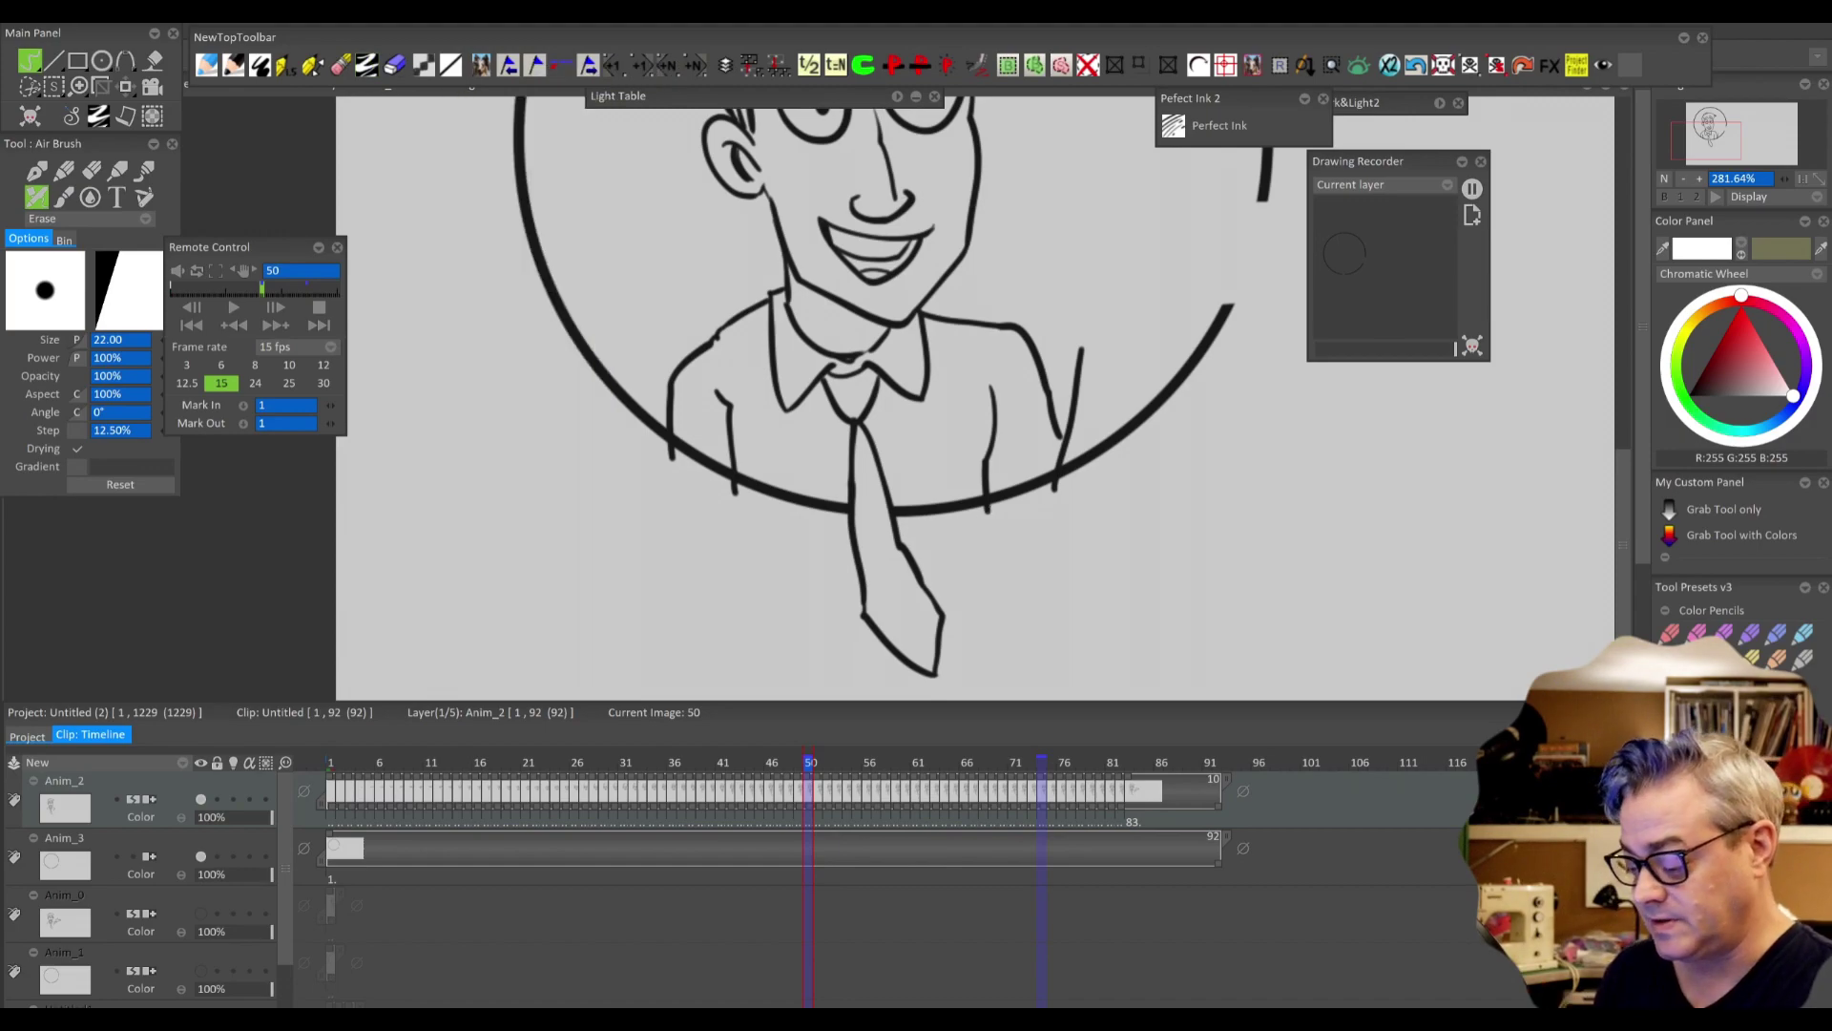
{"action": "left_click_drag", "start_coordinate": [977, 524], "coordinate": [1014, 513]}
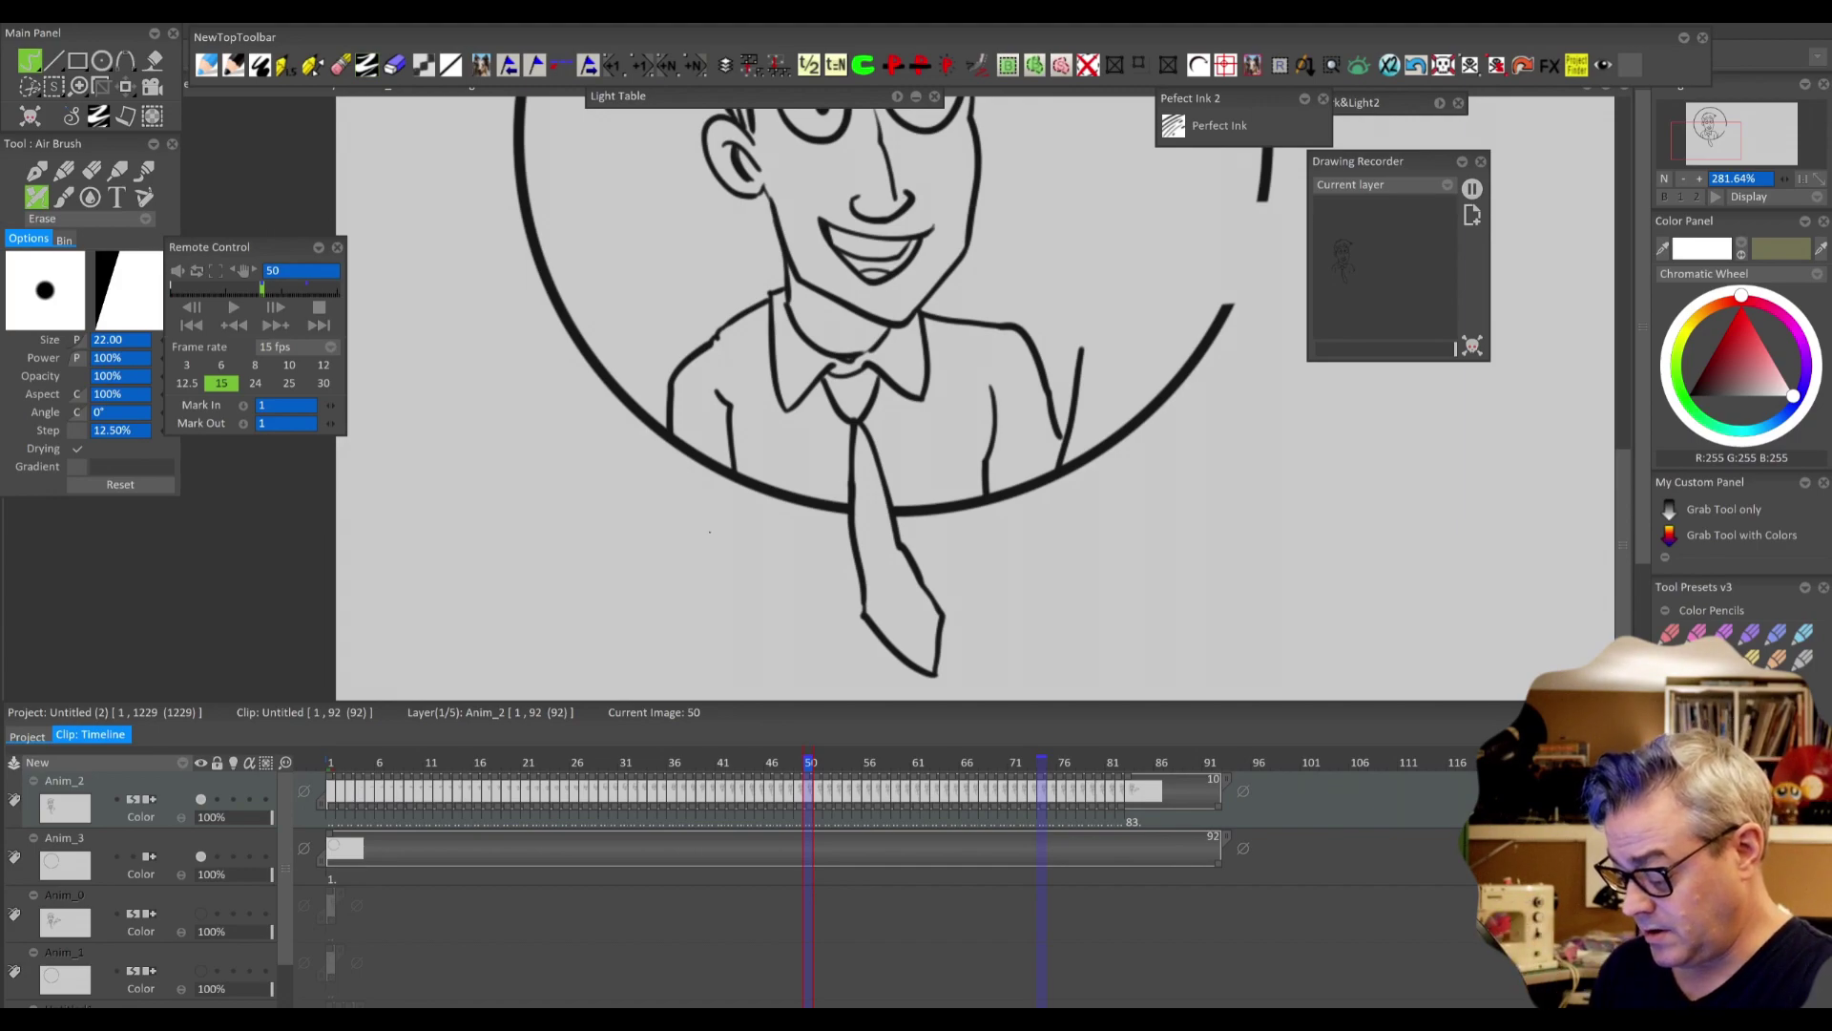
{"action": "mouse_move", "coordinate": [1043, 819]}
{"action": "left_mouse_down"}
{"action": "mouse_move", "coordinate": [818, 826]}
{"action": "mouse_move", "coordinate": [757, 847]}
{"action": "left_mouse_up"}
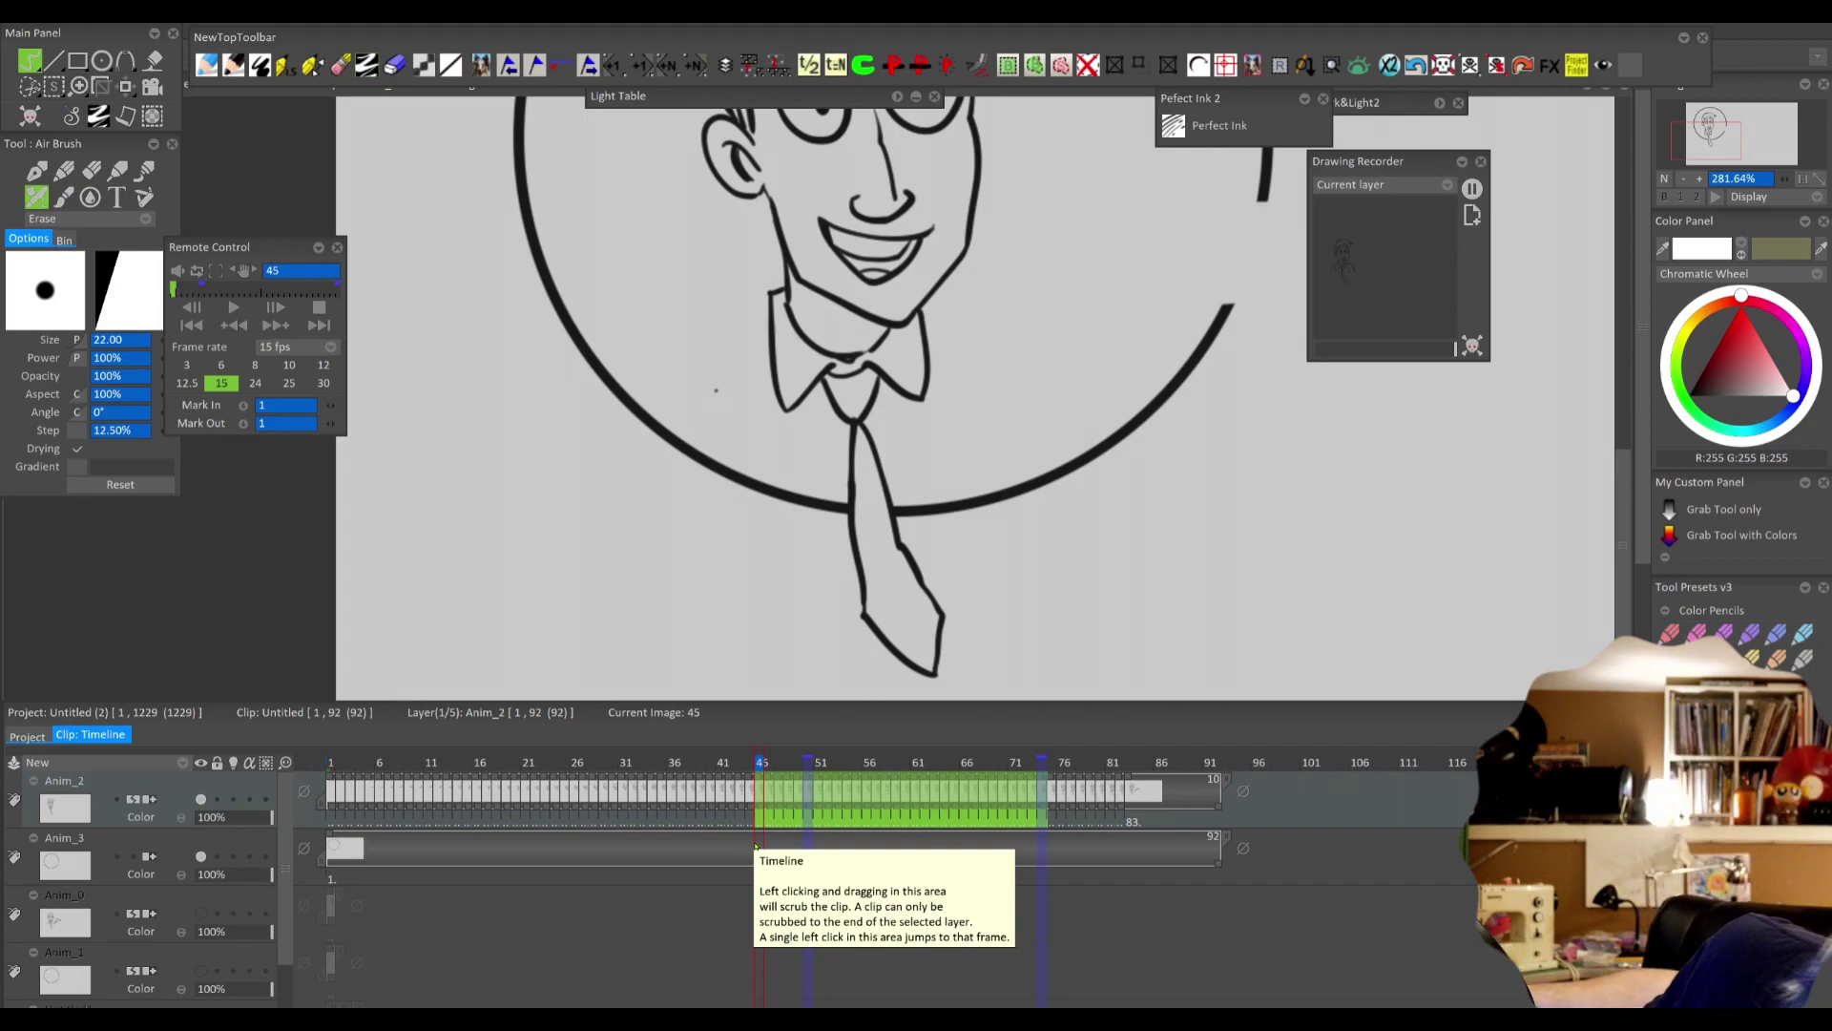
{"action": "key", "text": "Return"}
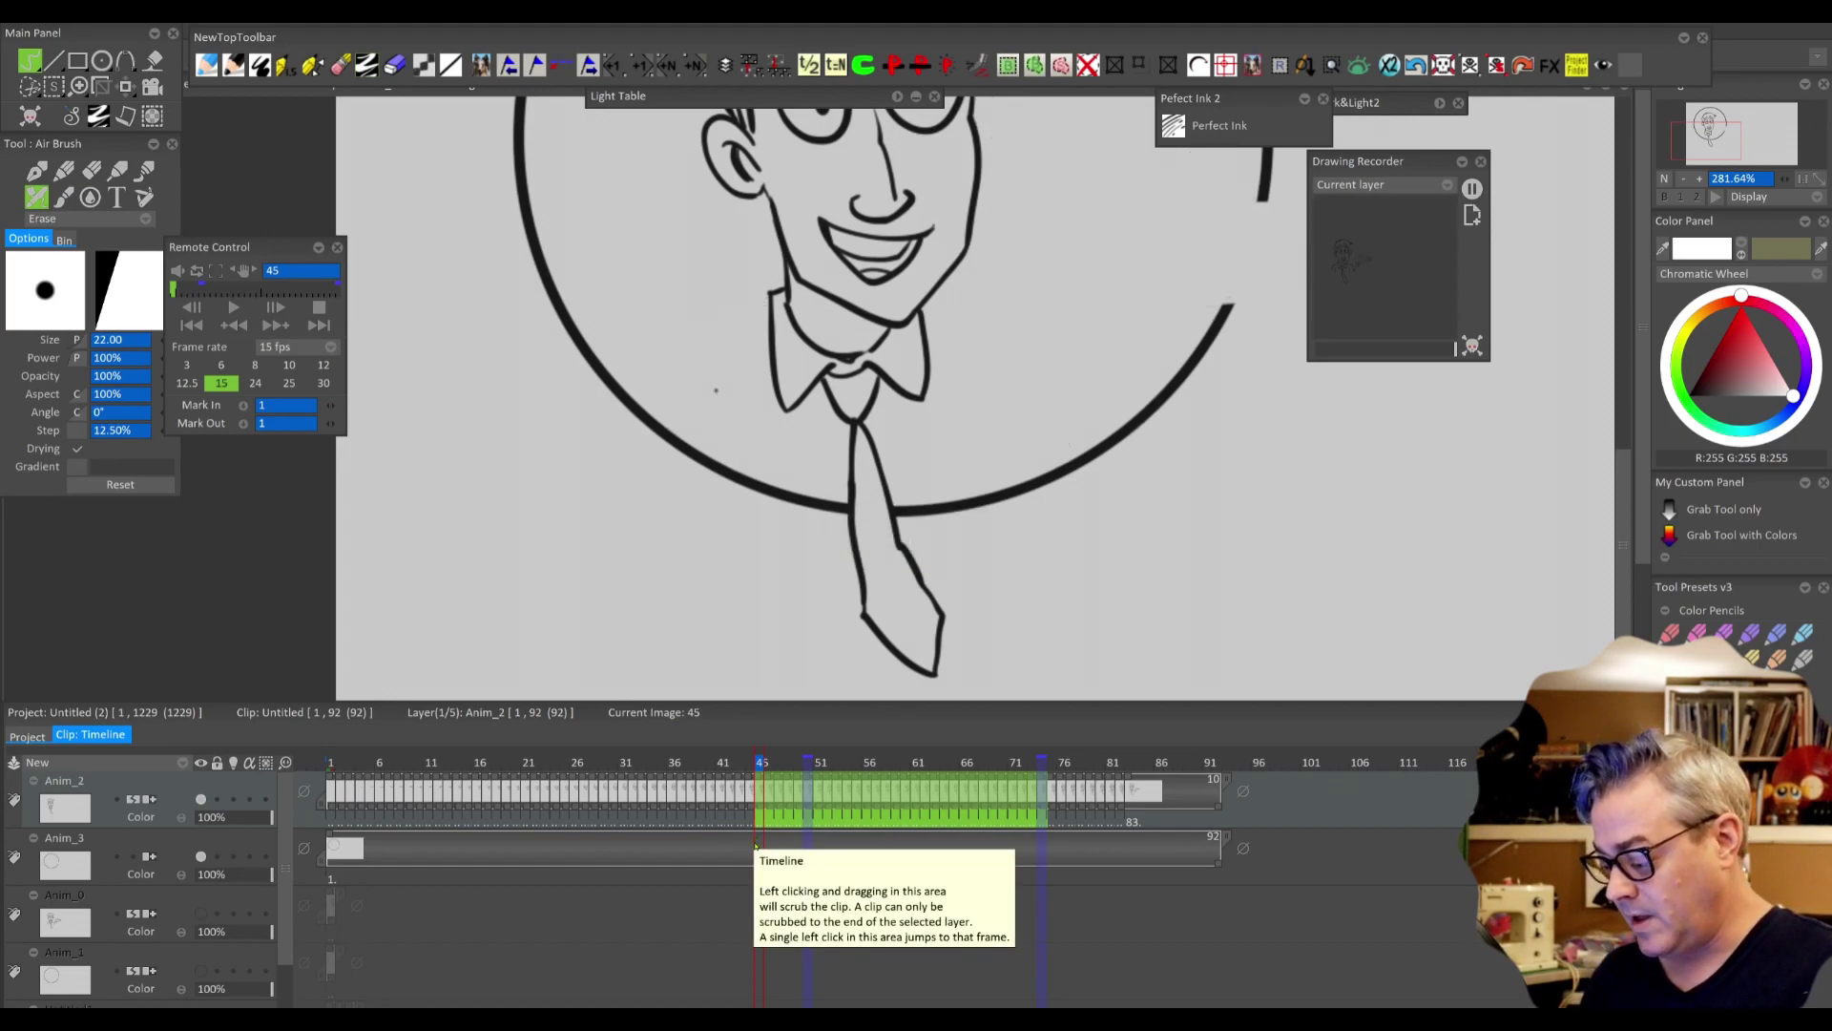
- Erase the forearm line overrunning the circle at image 70 and apply that stroke to images 46 to 74 of Anim_2
{"action": "mouse_move", "coordinate": [1030, 762]}
{"action": "left_mouse_down"}
{"action": "mouse_move", "coordinate": [965, 771]}
{"action": "mouse_move", "coordinate": [1003, 775]}
{"action": "left_mouse_up"}
{"action": "scroll", "coordinate": [1184, 423], "scroll_direction": "up", "scroll_amount": 3}
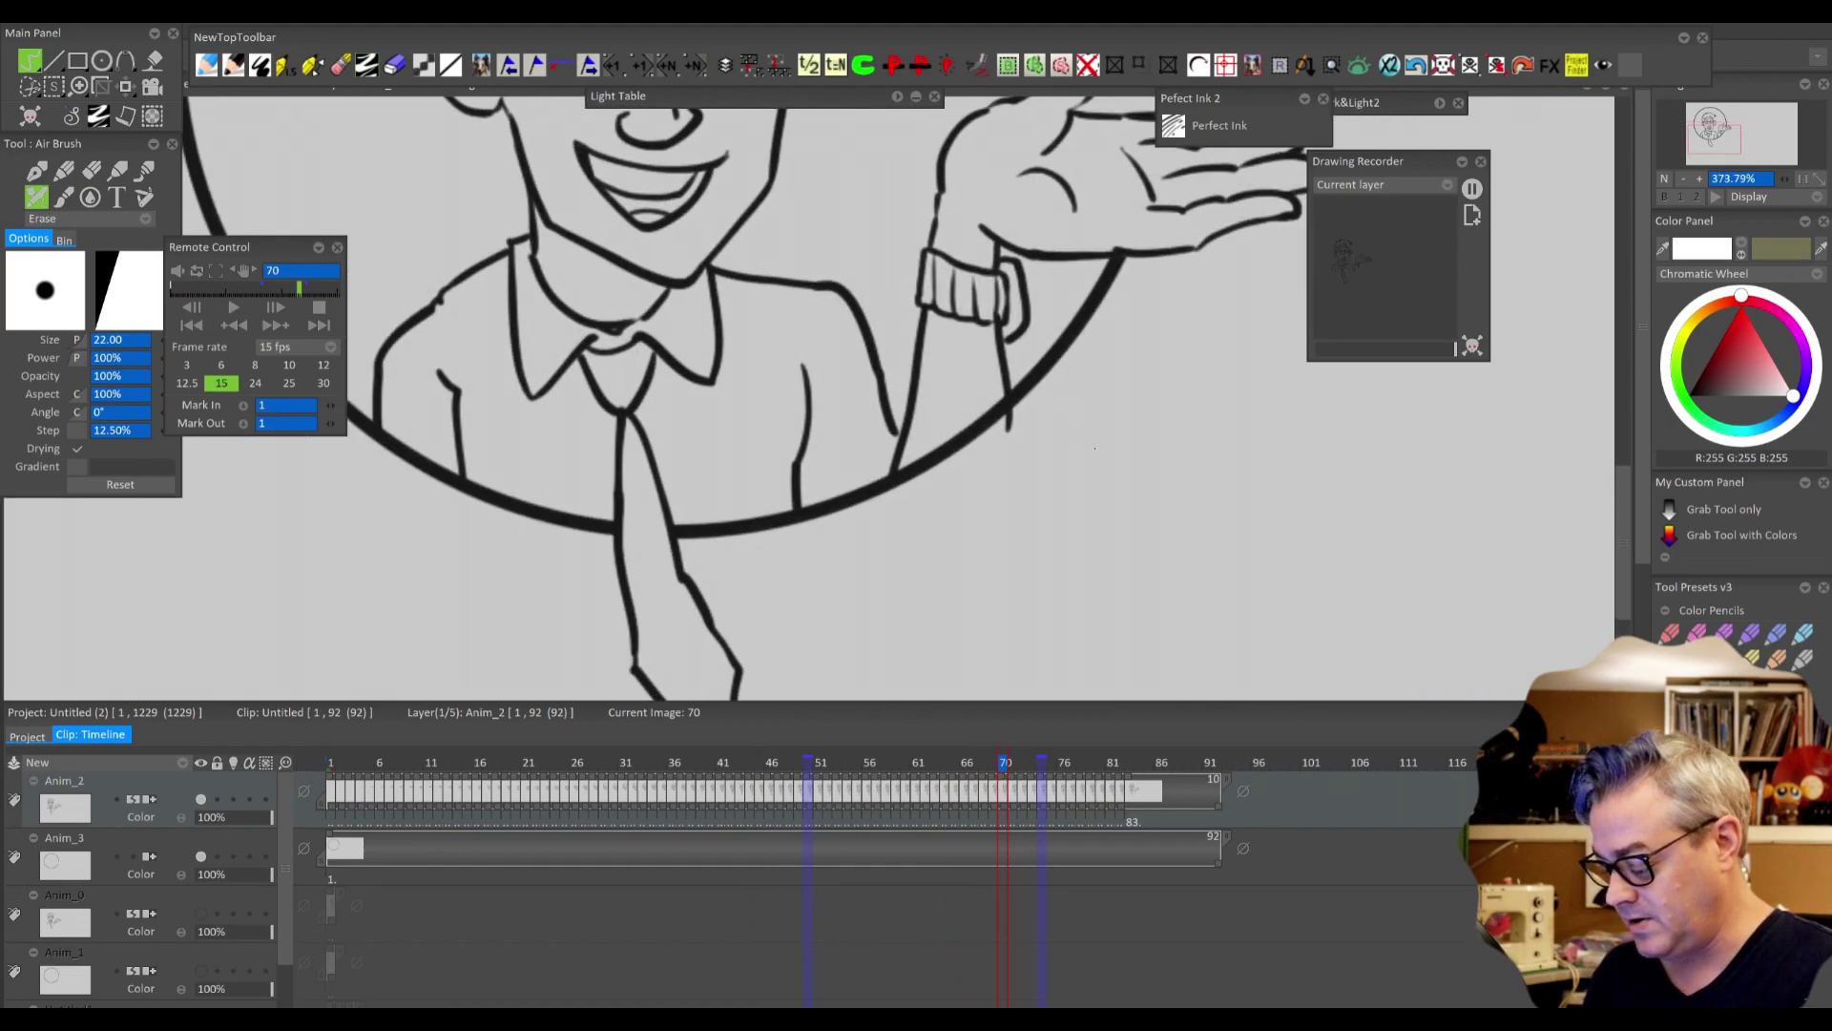
{"action": "mouse_move", "coordinate": [997, 763]}
{"action": "left_mouse_down"}
{"action": "mouse_move", "coordinate": [1047, 782]}
{"action": "mouse_move", "coordinate": [994, 811]}
{"action": "mouse_move", "coordinate": [1042, 839]}
{"action": "mouse_move", "coordinate": [1022, 821]}
{"action": "mouse_move", "coordinate": [1041, 783]}
{"action": "mouse_move", "coordinate": [1027, 765]}
{"action": "mouse_move", "coordinate": [973, 782]}
{"action": "mouse_move", "coordinate": [1038, 763]}
{"action": "mouse_move", "coordinate": [770, 806]}
{"action": "mouse_move", "coordinate": [770, 838]}
{"action": "left_mouse_up"}
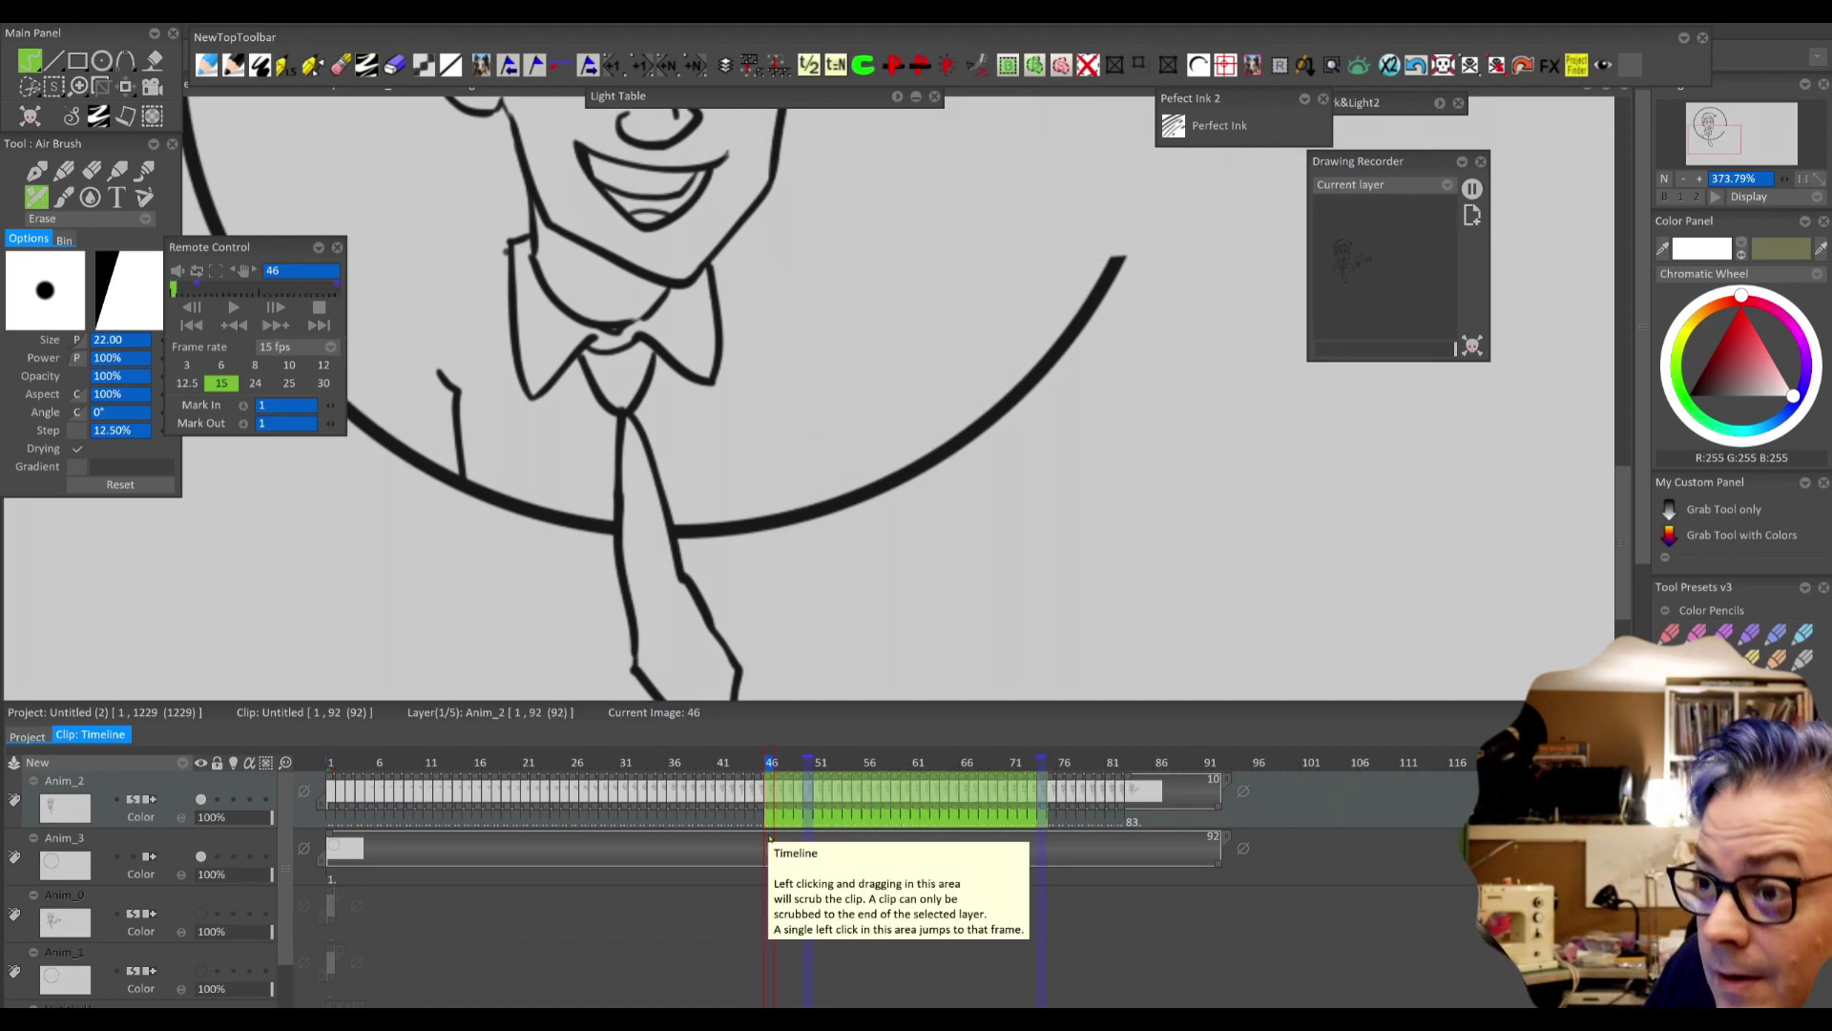
{"action": "key", "text": "Return"}
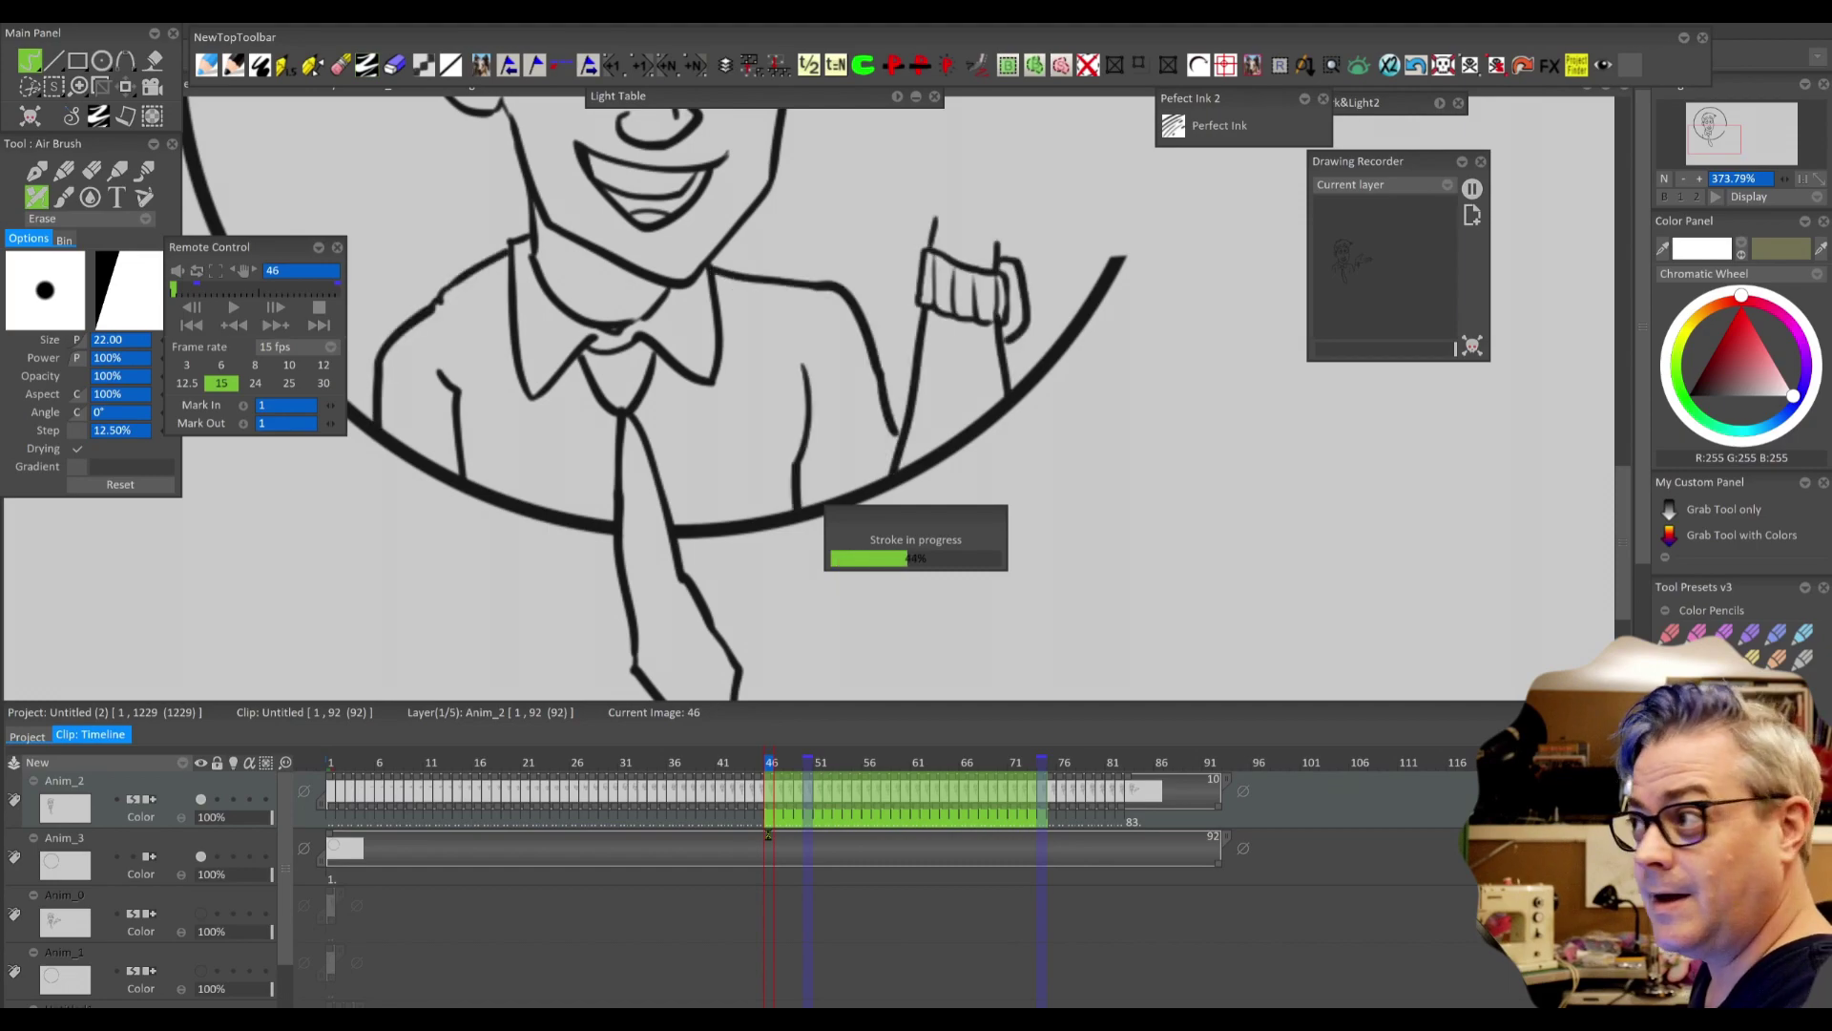
- Play back the cleaned-up drawing animation from image 1 with the whole circle in view
{"action": "mouse_move", "coordinate": [770, 788]}
{"action": "left_mouse_down"}
{"action": "mouse_move", "coordinate": [1160, 809]}
{"action": "mouse_move", "coordinate": [914, 865]}
{"action": "mouse_move", "coordinate": [547, 868]}
{"action": "left_mouse_up"}
{"action": "scroll", "coordinate": [912, 540], "scroll_direction": "down", "scroll_amount": 4}
{"action": "scroll", "coordinate": [912, 540], "scroll_direction": "up", "scroll_amount": 2}
{"action": "scroll", "coordinate": [906, 566], "scroll_direction": "down", "scroll_amount": 2}
{"action": "left_click_drag", "start_coordinate": [793, 766], "coordinate": [330, 765]}
{"action": "left_click", "coordinate": [233, 307]}
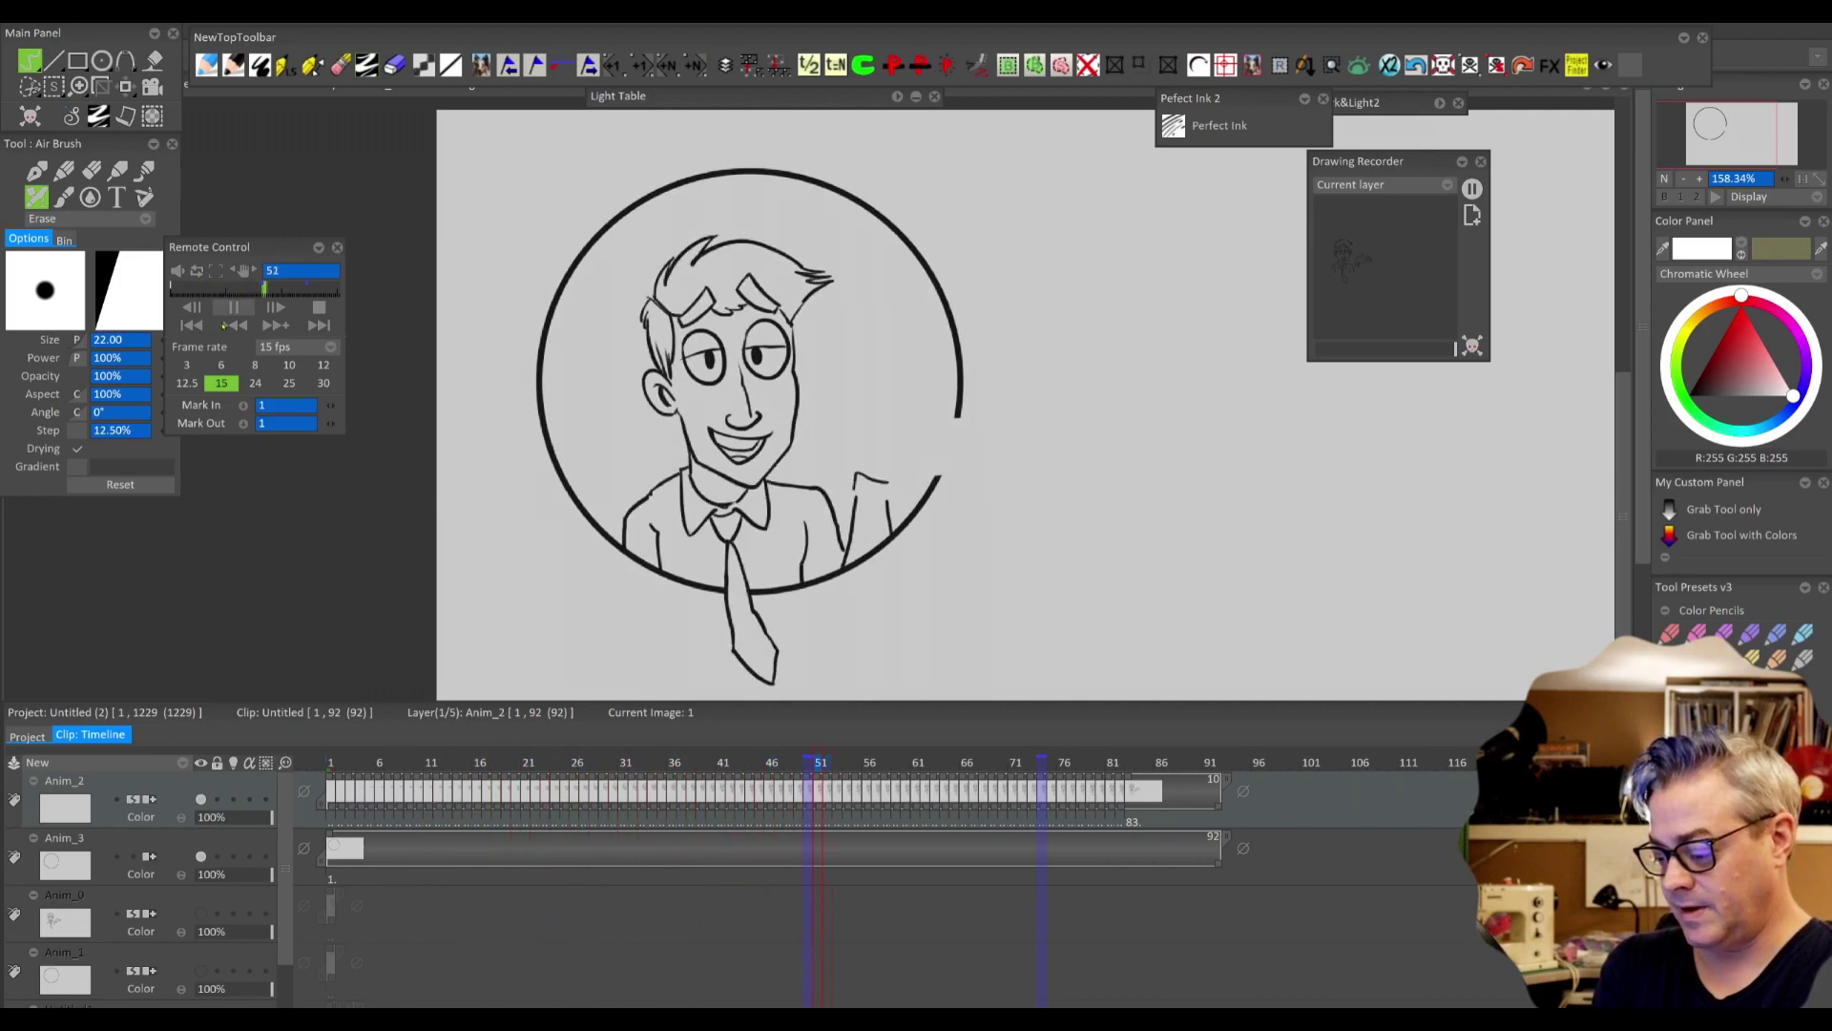
{"action": "left_click", "coordinate": [233, 306]}
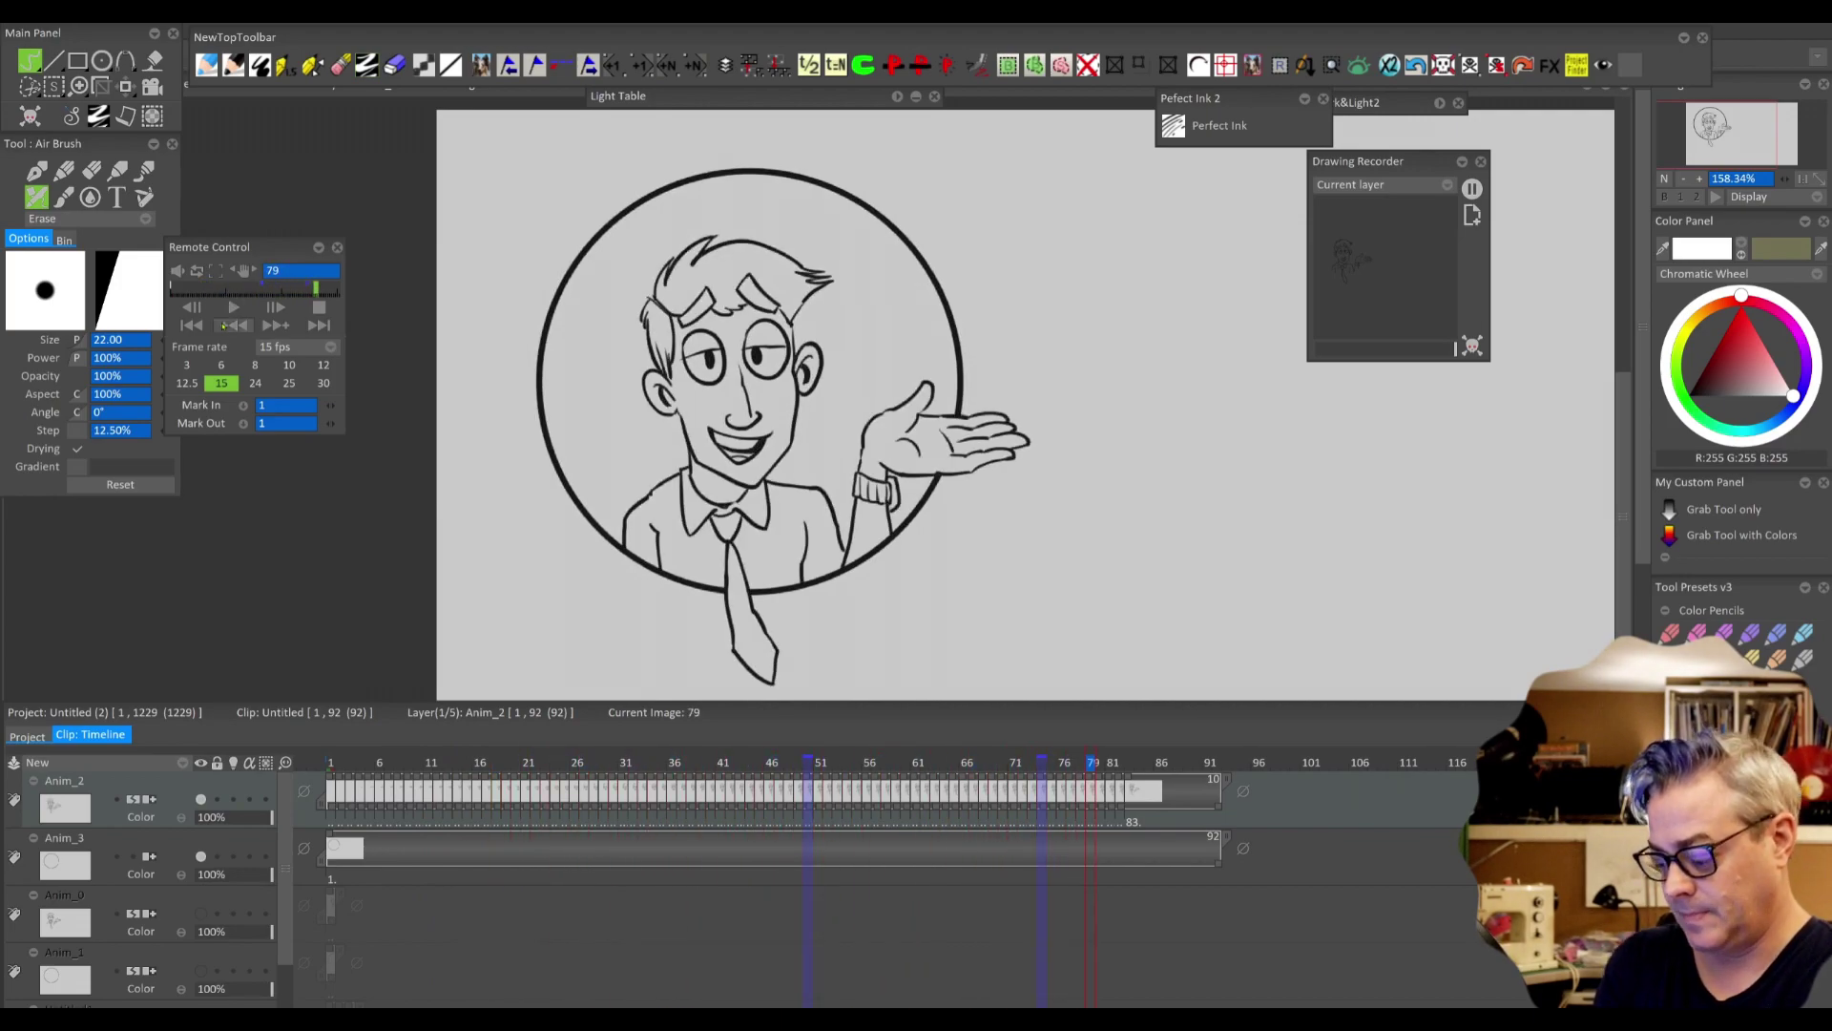
- Hold Anim_2's blank first image through image 13 before the drawing starts, and extend Anim_3's hold to end at image 104
{"action": "mouse_move", "coordinate": [1070, 761]}
{"action": "left_mouse_down"}
{"action": "mouse_move", "coordinate": [322, 810]}
{"action": "mouse_move", "coordinate": [490, 816]}
{"action": "mouse_move", "coordinate": [451, 816]}
{"action": "left_mouse_up"}
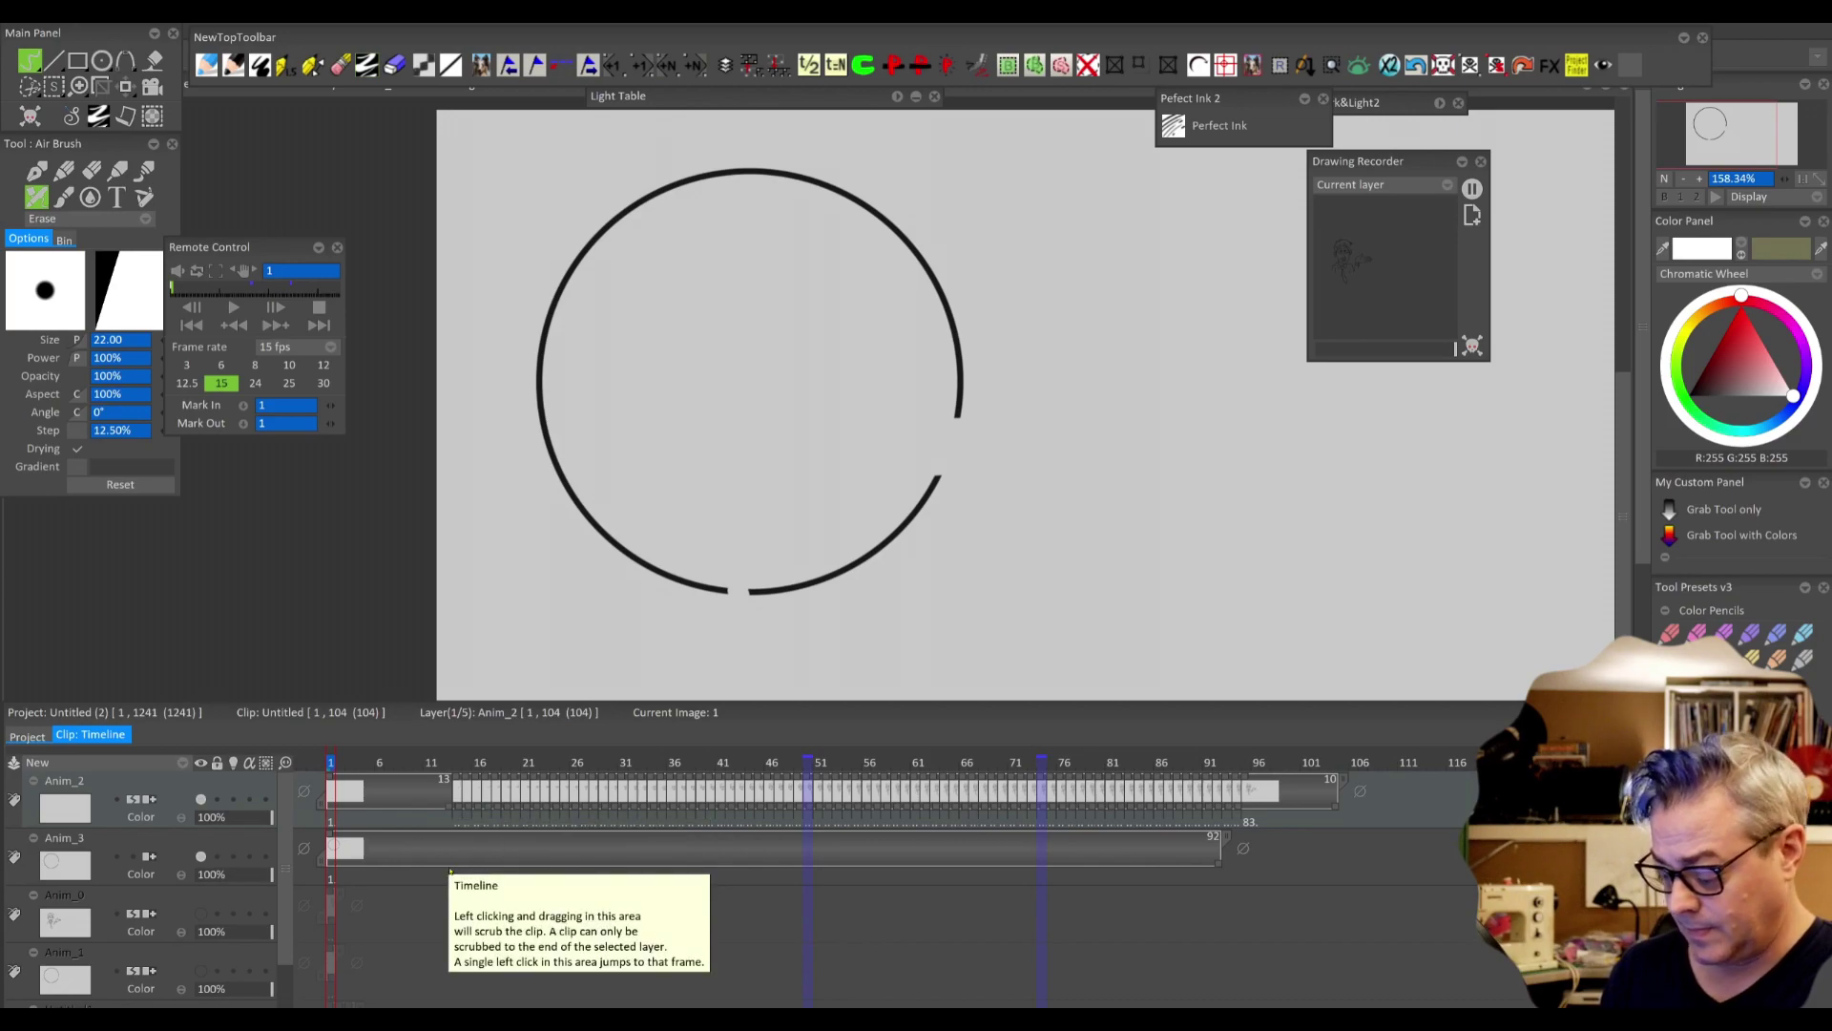
{"action": "left_click_drag", "start_coordinate": [1219, 848], "coordinate": [1334, 850]}
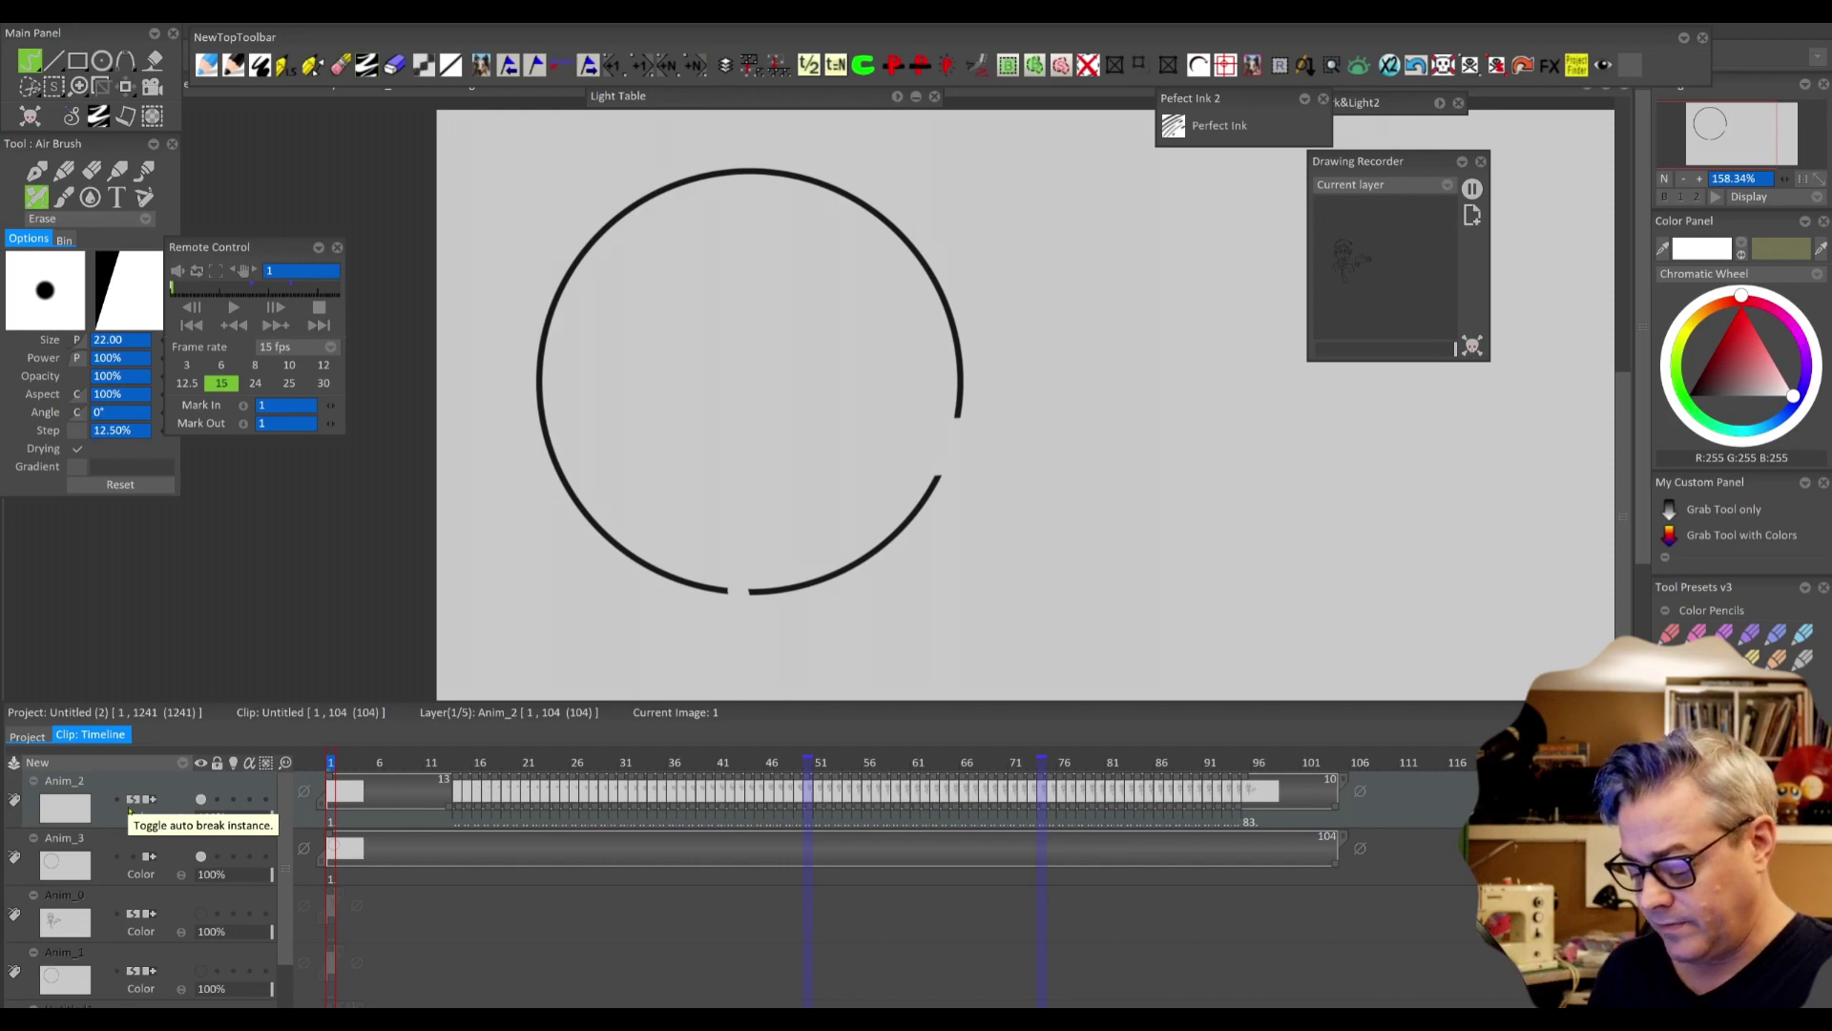
- Break Anim_3's hold at image 13 by erasing a short piece of the circle's line just above the hand gap
{"action": "left_click", "coordinate": [449, 762]}
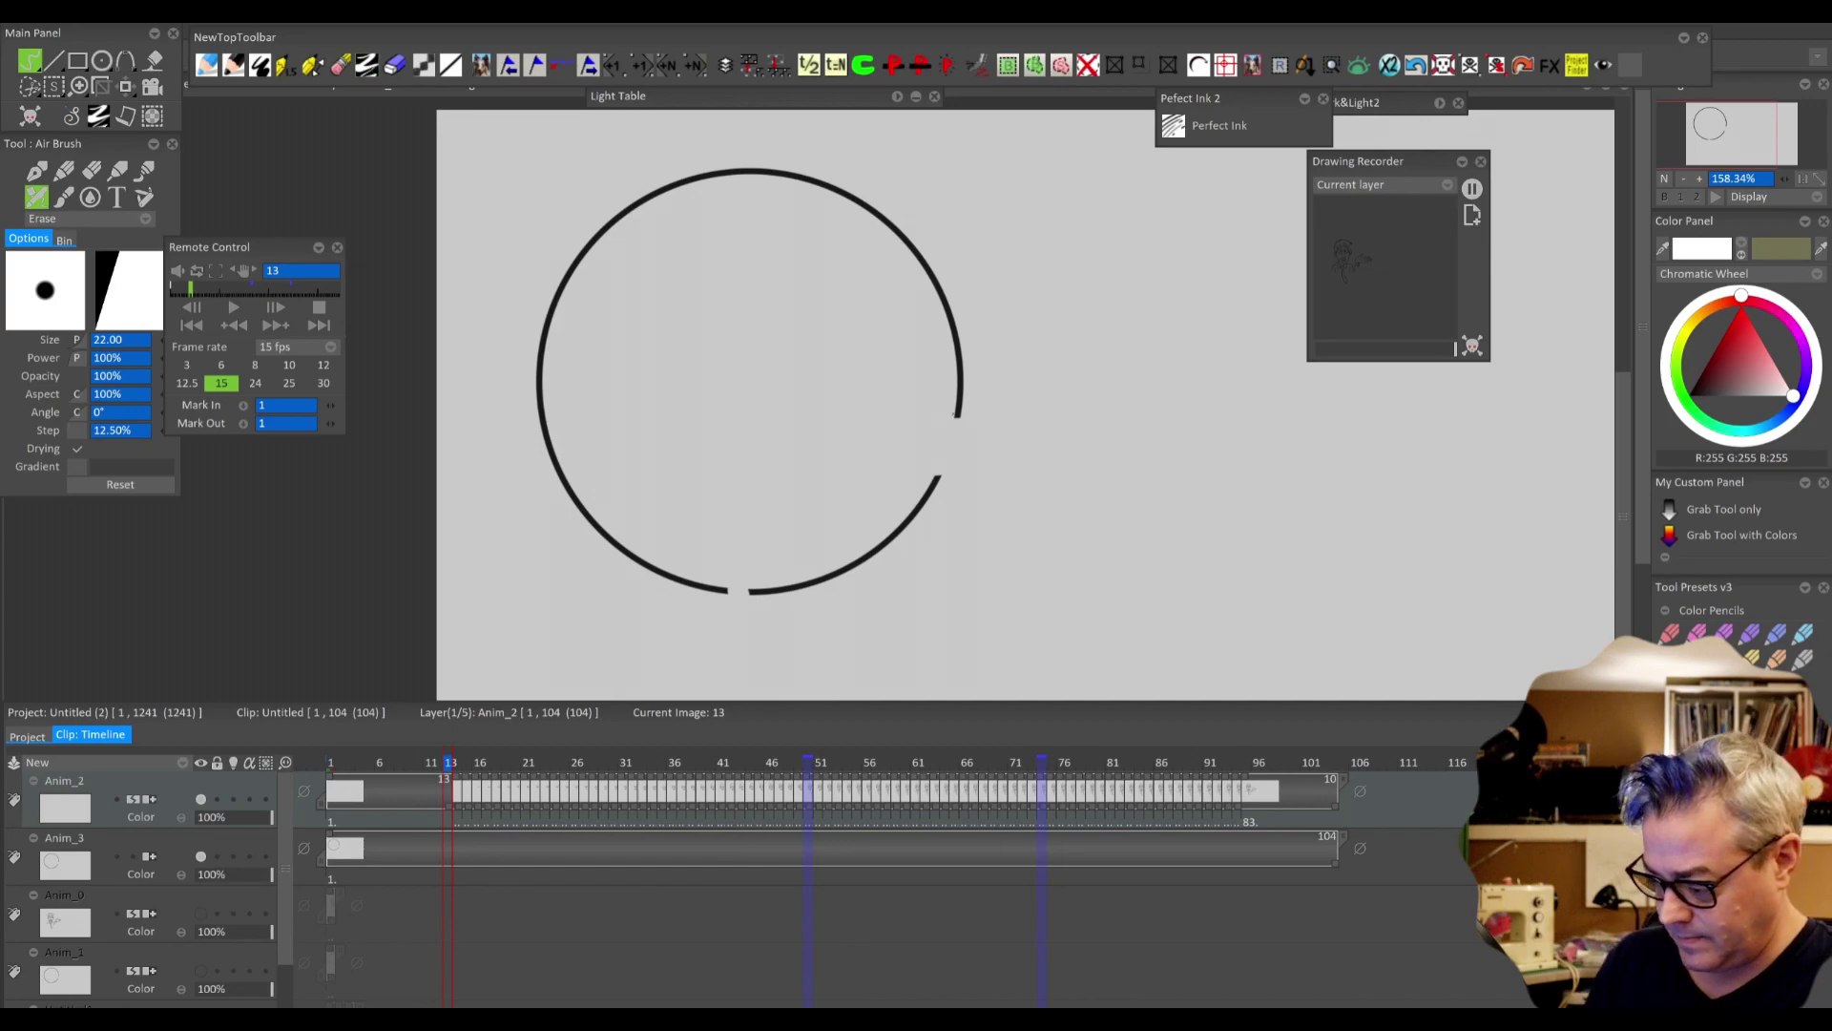
{"action": "left_click_drag", "start_coordinate": [955, 413], "coordinate": [946, 431]}
{"action": "left_click", "coordinate": [68, 869]}
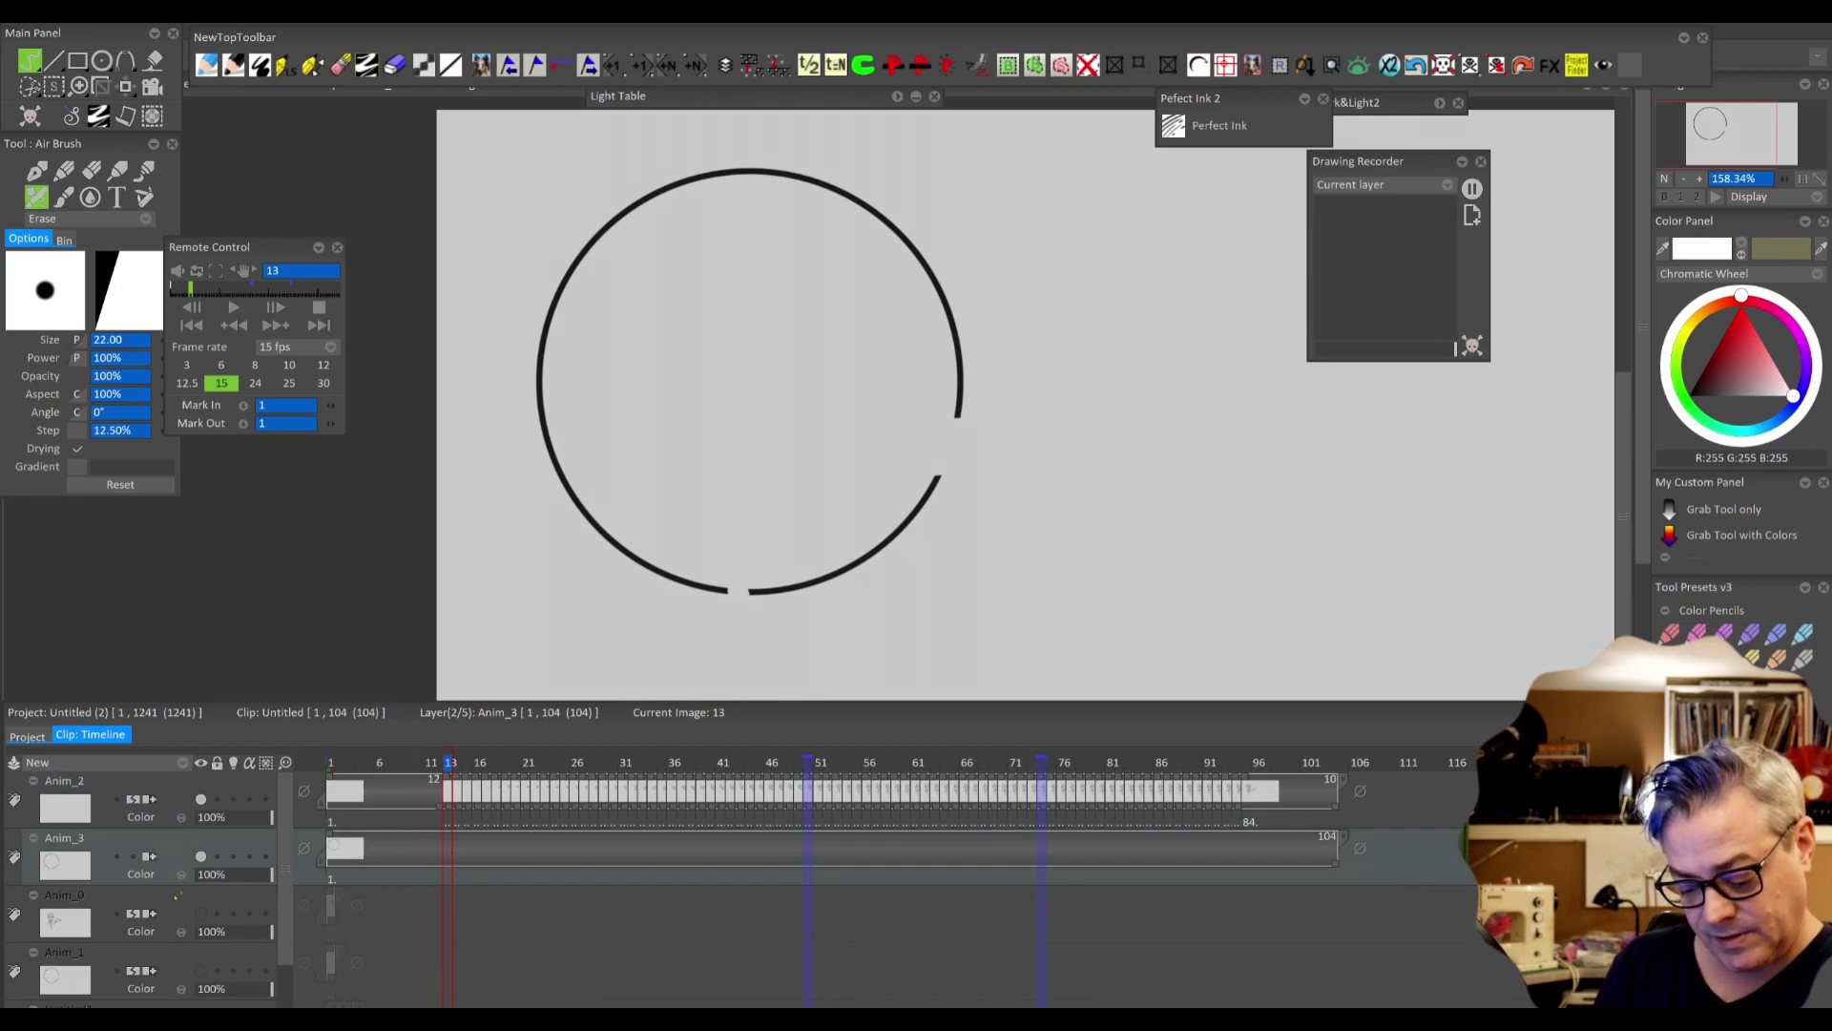
{"action": "left_click_drag", "start_coordinate": [959, 420], "coordinate": [962, 402]}
{"action": "key", "text": "Left"}
{"action": "key", "text": "Right"}
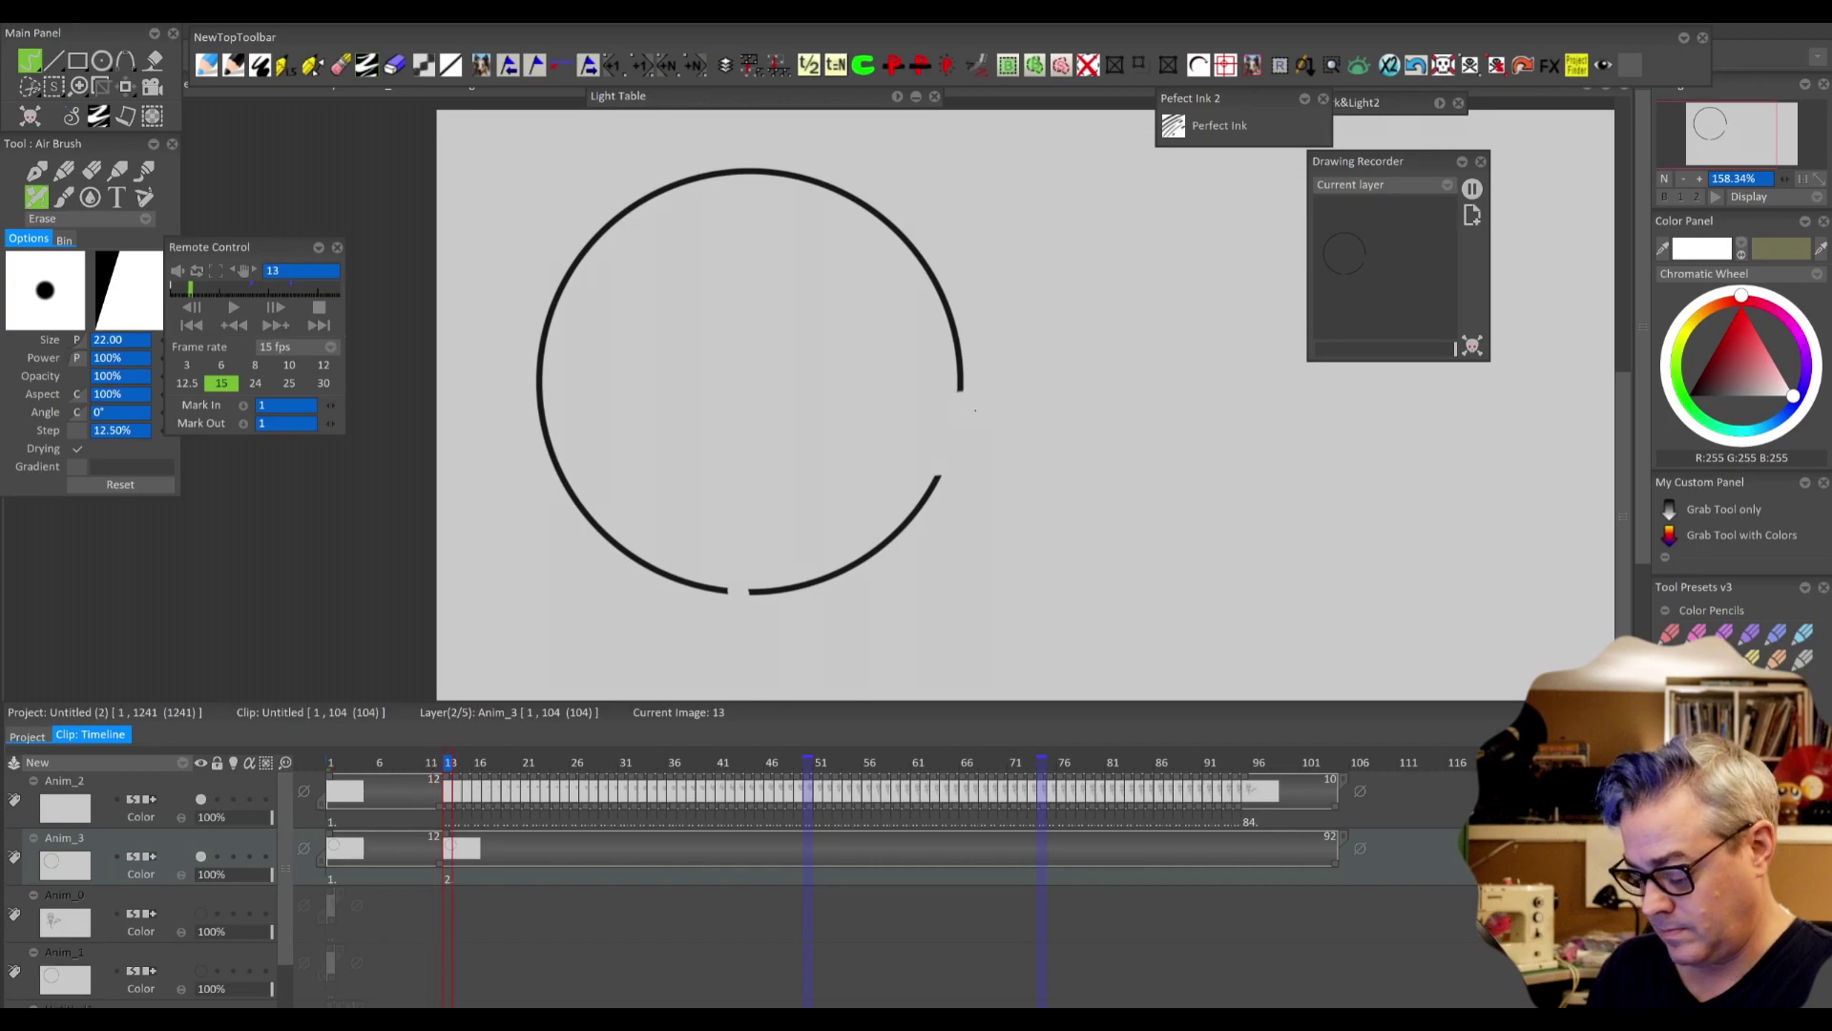
- Working backwards through images 12 to 9 of Anim_3, erase progressively more of the circle counterclockwise from the hand gap, enlarging the eraser to 68
{"action": "key", "text": "Left"}
{"action": "key", "text": "Right"}
{"action": "key", "text": "Left"}
{"action": "left_click_drag", "start_coordinate": [957, 420], "coordinate": [957, 336]}
{"action": "left_click_drag", "start_coordinate": [230, 247], "coordinate": [297, 199]}
{"action": "left_click_drag", "start_coordinate": [164, 340], "coordinate": [269, 311]}
{"action": "key", "text": "Left"}
{"action": "mouse_move", "coordinate": [960, 417]}
{"action": "left_mouse_down"}
{"action": "mouse_move", "coordinate": [959, 341]}
{"action": "mouse_move", "coordinate": [918, 262]}
{"action": "left_mouse_up"}
{"action": "key", "text": "Left"}
{"action": "mouse_move", "coordinate": [959, 420]}
{"action": "left_mouse_down"}
{"action": "mouse_move", "coordinate": [908, 246]}
{"action": "mouse_move", "coordinate": [775, 172]}
{"action": "left_mouse_up"}
{"action": "key", "text": "Left"}
{"action": "mouse_move", "coordinate": [960, 421]}
{"action": "left_mouse_down"}
{"action": "mouse_move", "coordinate": [960, 381]}
{"action": "mouse_move", "coordinate": [749, 172]}
{"action": "mouse_move", "coordinate": [672, 181]}
{"action": "left_mouse_up"}
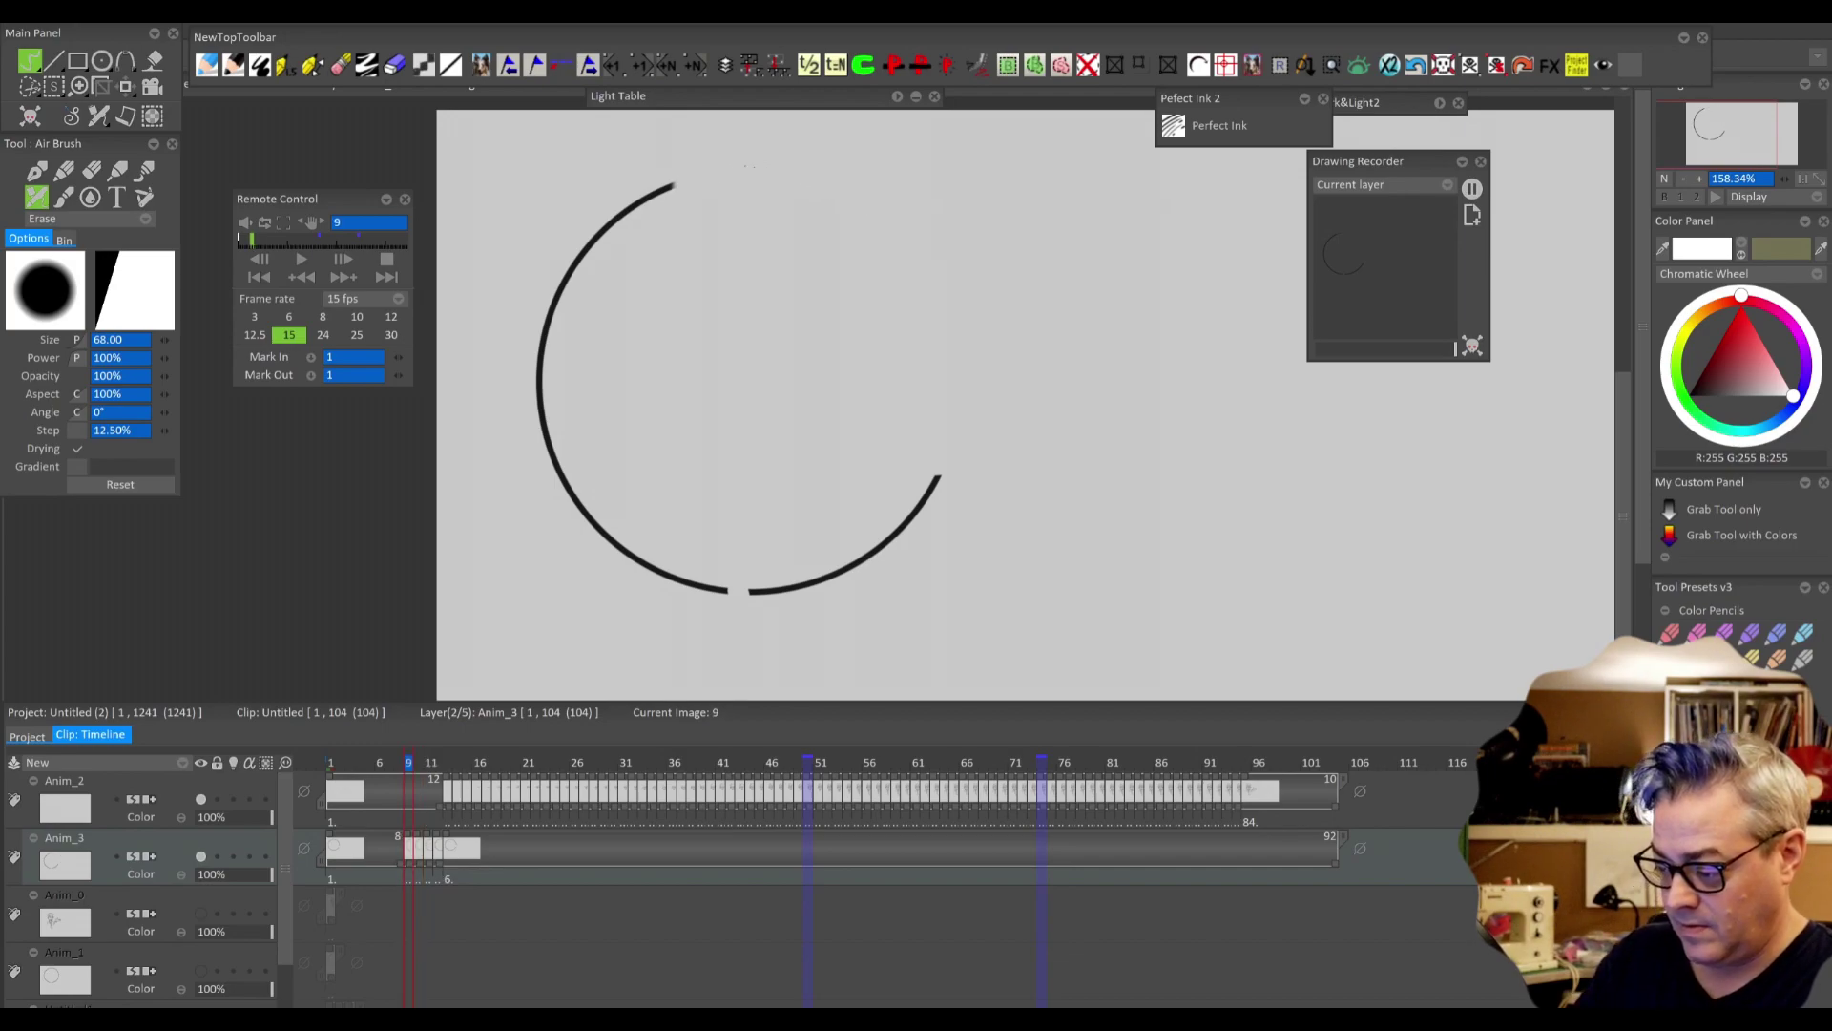
- Continue backwards through images 8 to 5 of Anim_3, erasing the circle's top and left side progressively round to its lower edge
{"action": "key", "text": "Left"}
{"action": "mouse_move", "coordinate": [959, 420]}
{"action": "left_mouse_down"}
{"action": "mouse_move", "coordinate": [754, 168]}
{"action": "mouse_move", "coordinate": [565, 281]}
{"action": "mouse_move", "coordinate": [957, 408]}
{"action": "mouse_move", "coordinate": [778, 172]}
{"action": "mouse_move", "coordinate": [540, 353]}
{"action": "mouse_move", "coordinate": [544, 436]}
{"action": "left_mouse_up"}
{"action": "key", "text": "Left"}
{"action": "key", "text": "Left"}
{"action": "mouse_move", "coordinate": [982, 412]}
{"action": "left_mouse_down"}
{"action": "mouse_move", "coordinate": [947, 348]}
{"action": "mouse_move", "coordinate": [858, 209]}
{"action": "mouse_move", "coordinate": [670, 189]}
{"action": "mouse_move", "coordinate": [542, 327]}
{"action": "mouse_move", "coordinate": [562, 471]}
{"action": "left_mouse_up"}
{"action": "key", "text": "Left"}
{"action": "mouse_move", "coordinate": [959, 421]}
{"action": "left_mouse_down"}
{"action": "mouse_move", "coordinate": [778, 172]}
{"action": "mouse_move", "coordinate": [541, 329]}
{"action": "mouse_move", "coordinate": [613, 539]}
{"action": "mouse_move", "coordinate": [706, 589]}
{"action": "left_mouse_up"}
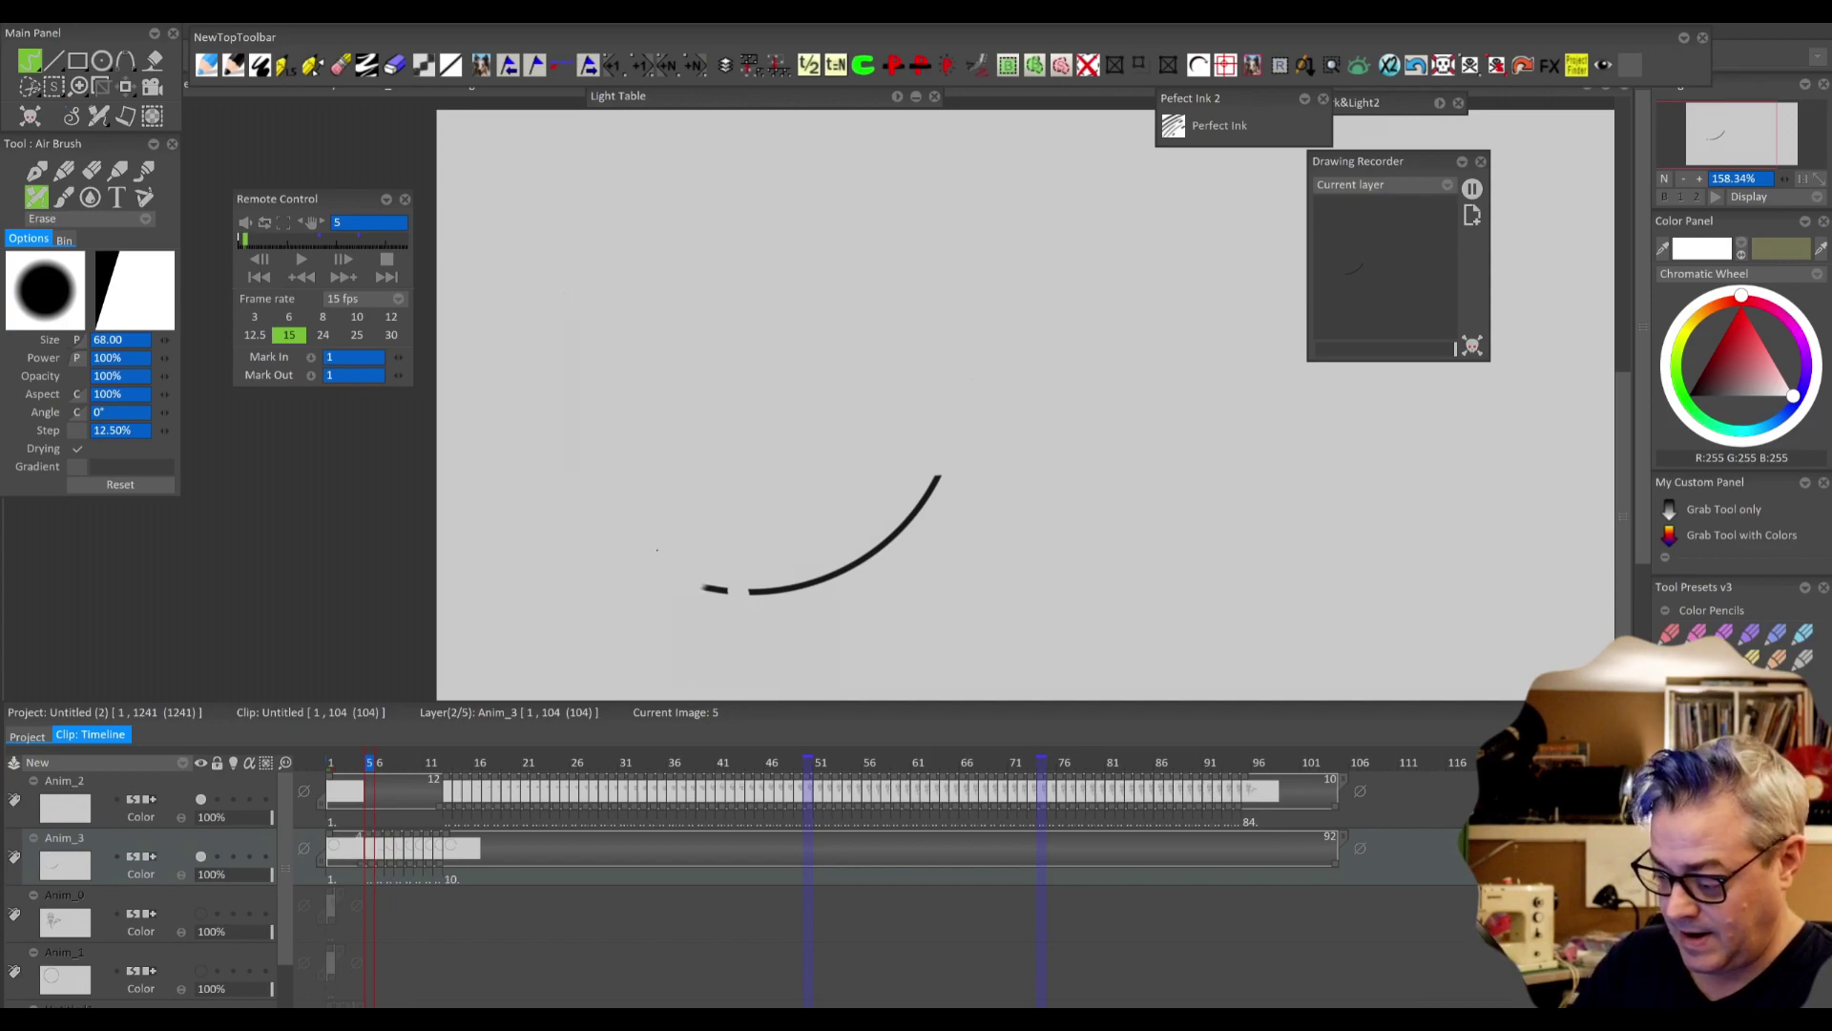
- Erase more of the remaining lower arc on images 4 to 1 of Anim_3, leaving only a small dash on image 1
{"action": "key", "text": "Left"}
{"action": "mouse_move", "coordinate": [959, 421]}
{"action": "left_mouse_down"}
{"action": "mouse_move", "coordinate": [910, 238]}
{"action": "mouse_move", "coordinate": [775, 177]}
{"action": "mouse_move", "coordinate": [666, 193]}
{"action": "mouse_move", "coordinate": [562, 294]}
{"action": "mouse_move", "coordinate": [546, 414]}
{"action": "mouse_move", "coordinate": [603, 533]}
{"action": "mouse_move", "coordinate": [740, 584]}
{"action": "left_mouse_up"}
{"action": "key", "text": "Left"}
{"action": "mouse_move", "coordinate": [959, 421]}
{"action": "left_mouse_down"}
{"action": "mouse_move", "coordinate": [954, 324]}
{"action": "mouse_move", "coordinate": [750, 172]}
{"action": "mouse_move", "coordinate": [557, 312]}
{"action": "mouse_move", "coordinate": [659, 576]}
{"action": "mouse_move", "coordinate": [856, 565]}
{"action": "left_mouse_up"}
{"action": "key", "text": "Left"}
{"action": "mouse_move", "coordinate": [955, 423]}
{"action": "left_mouse_down"}
{"action": "mouse_move", "coordinate": [933, 296]}
{"action": "mouse_move", "coordinate": [853, 208]}
{"action": "mouse_move", "coordinate": [728, 179]}
{"action": "mouse_move", "coordinate": [581, 258]}
{"action": "mouse_move", "coordinate": [549, 424]}
{"action": "mouse_move", "coordinate": [623, 534]}
{"action": "mouse_move", "coordinate": [742, 578]}
{"action": "mouse_move", "coordinate": [890, 539]}
{"action": "left_mouse_up"}
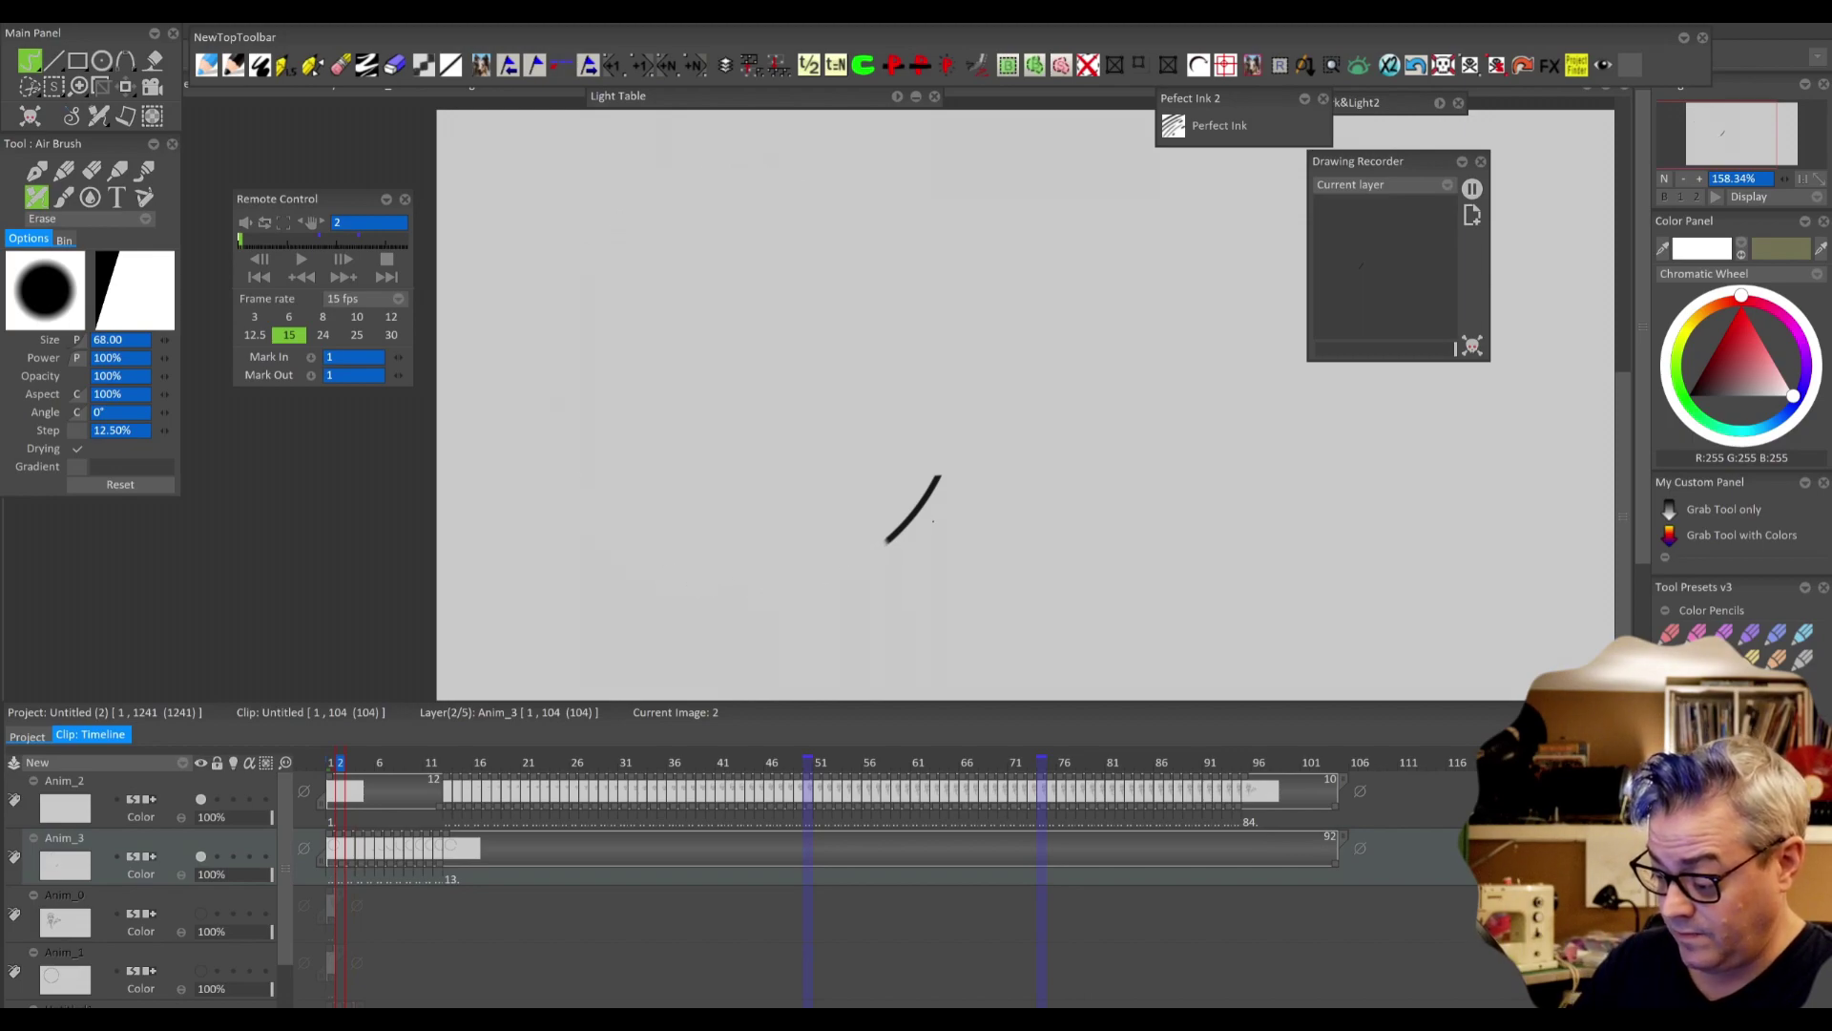
{"action": "key", "text": "Left"}
{"action": "mouse_move", "coordinate": [957, 422]}
{"action": "left_mouse_down"}
{"action": "mouse_move", "coordinate": [933, 310]}
{"action": "mouse_move", "coordinate": [785, 183]}
{"action": "mouse_move", "coordinate": [601, 236]}
{"action": "mouse_move", "coordinate": [542, 387]}
{"action": "mouse_move", "coordinate": [623, 544]}
{"action": "mouse_move", "coordinate": [774, 592]}
{"action": "mouse_move", "coordinate": [904, 541]}
{"action": "left_mouse_up"}
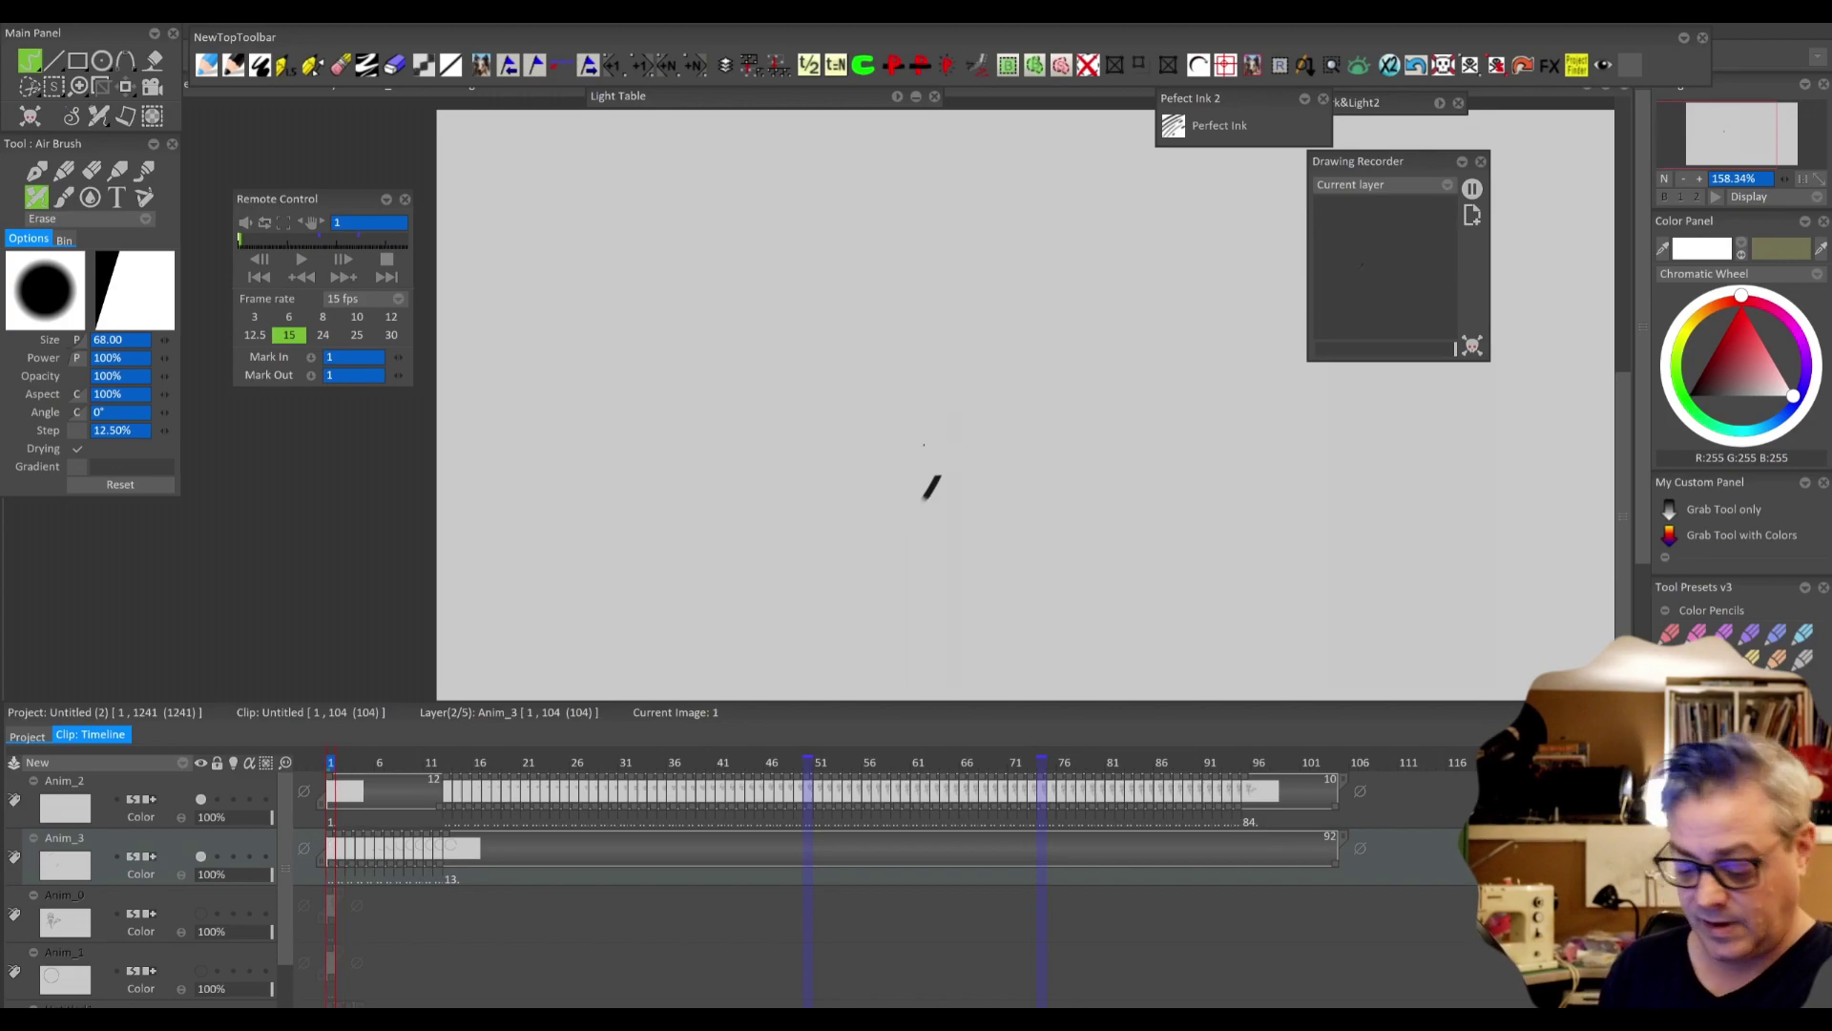
- Add one empty instance at the start of Anim_3 and extend Anim_2 by one image to end at image 105
{"action": "left_click_drag", "start_coordinate": [332, 848], "coordinate": [333, 865]}
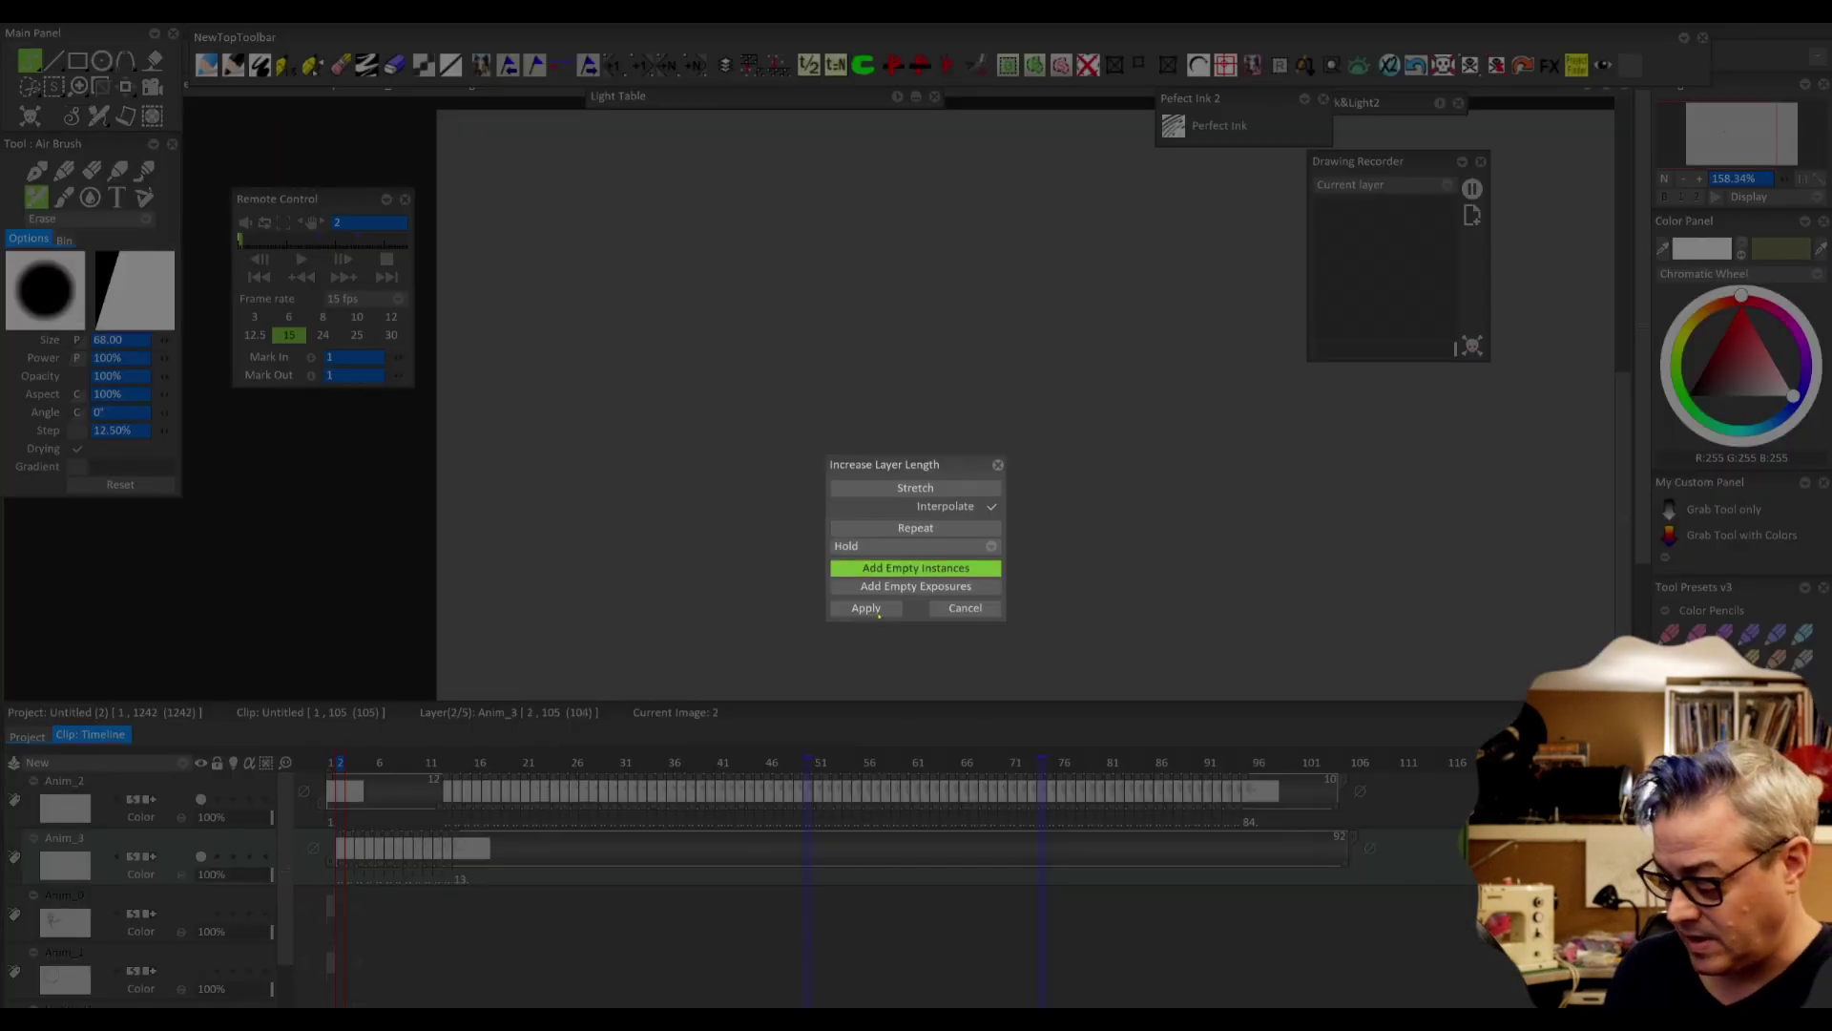
{"action": "left_click", "coordinate": [868, 608]}
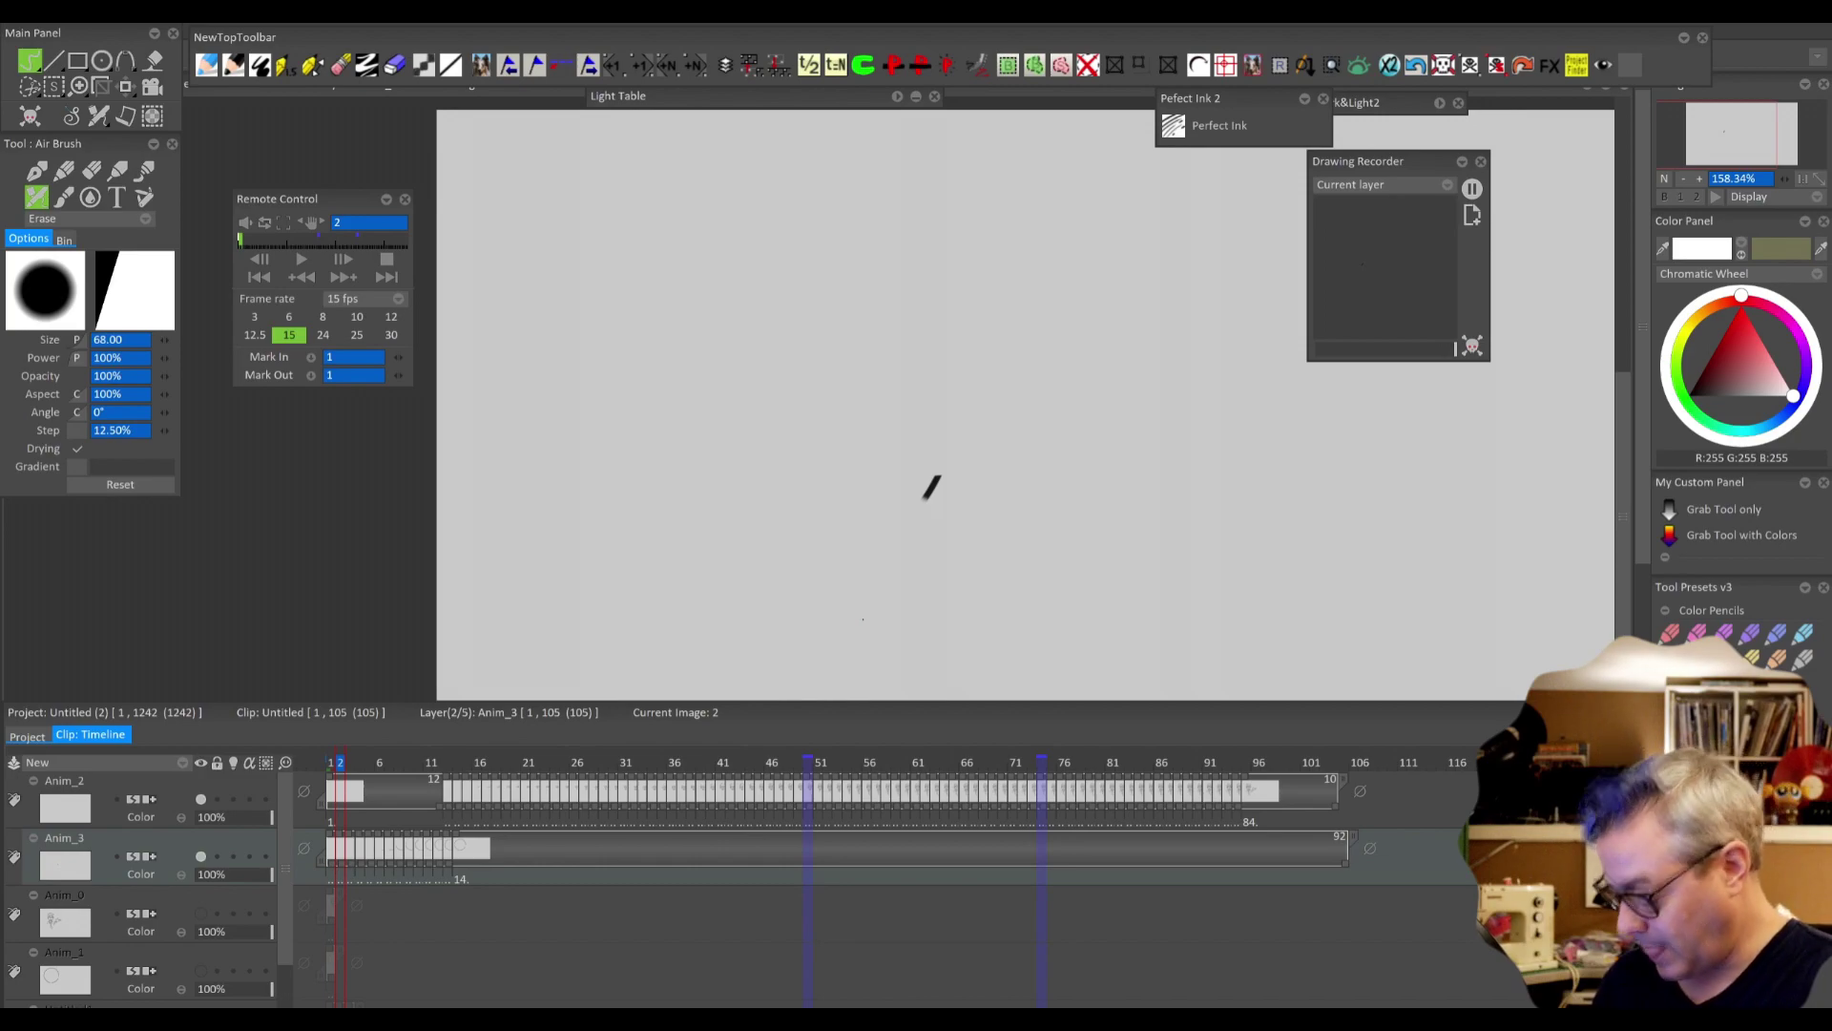
{"action": "left_click_drag", "start_coordinate": [1338, 811], "coordinate": [1347, 810]}
- Play the animation from image 1, then scrub back to image 14 to check the circle drawing itself before the man
{"action": "mouse_move", "coordinate": [340, 762]}
{"action": "left_mouse_down"}
{"action": "mouse_move", "coordinate": [506, 765]}
{"action": "mouse_move", "coordinate": [352, 775]}
{"action": "mouse_move", "coordinate": [301, 833]}
{"action": "left_mouse_up"}
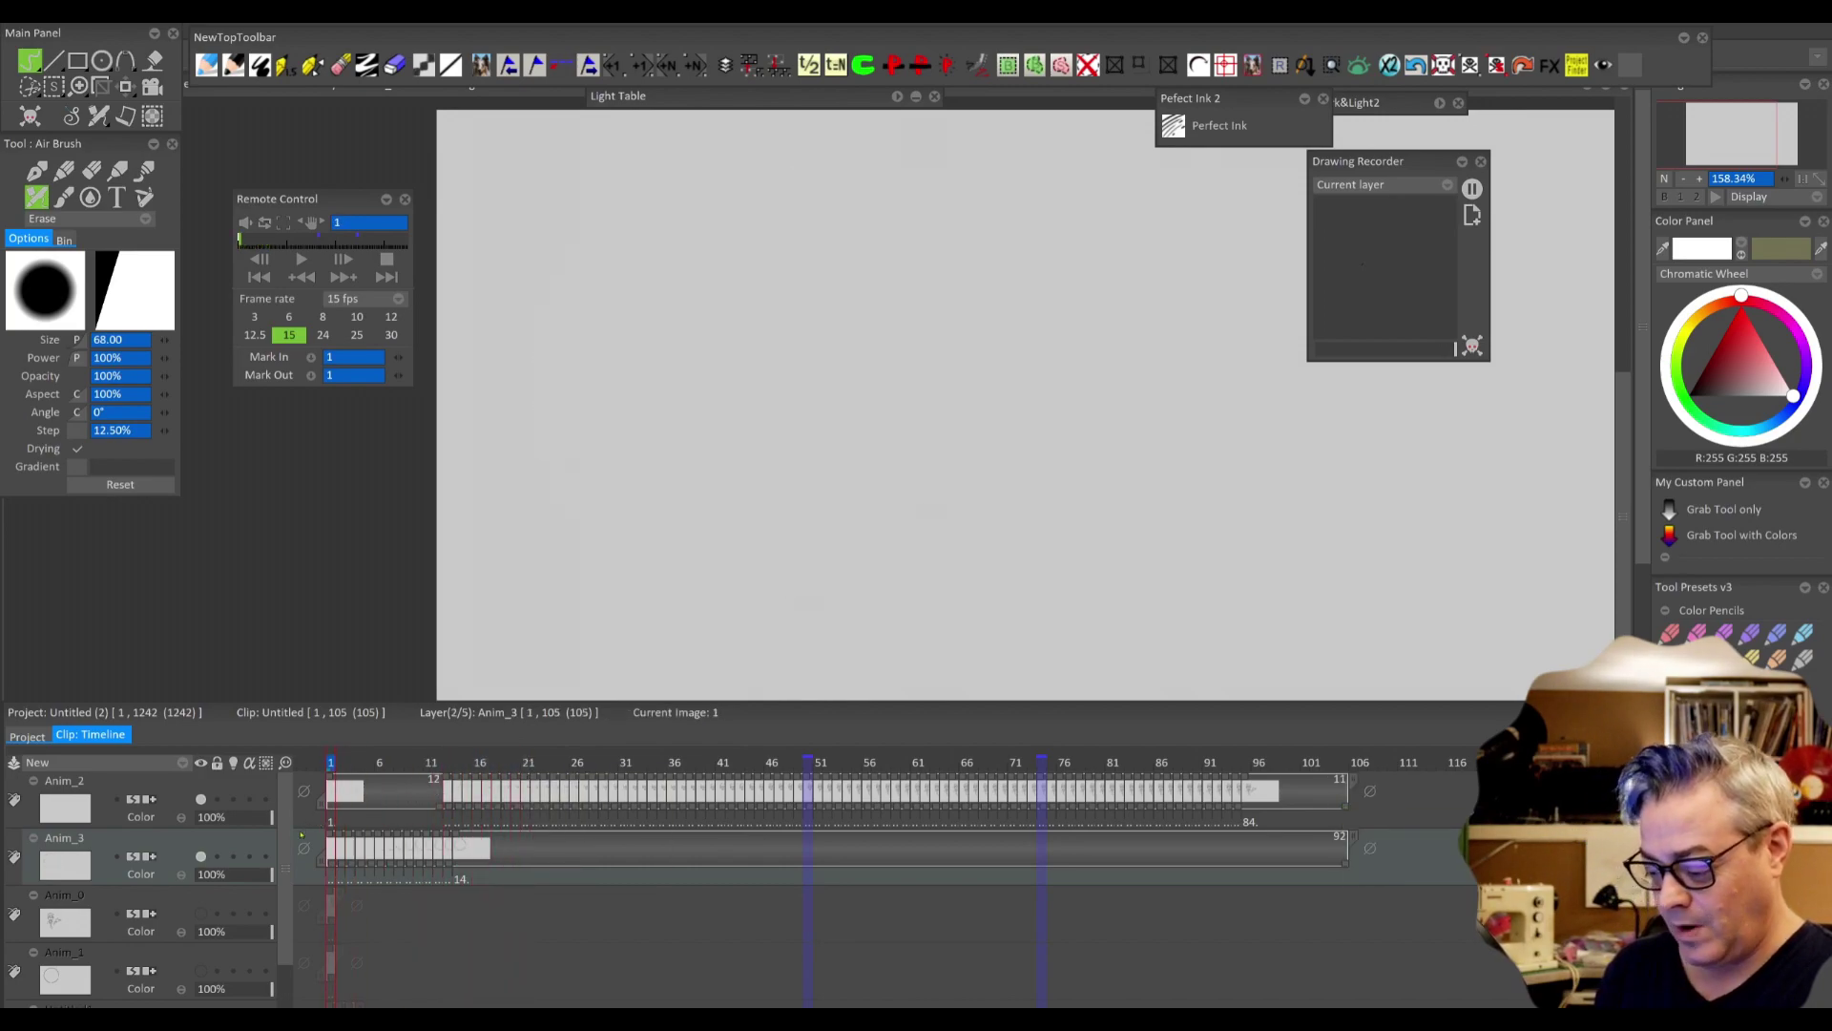
{"action": "left_click", "coordinate": [301, 259]}
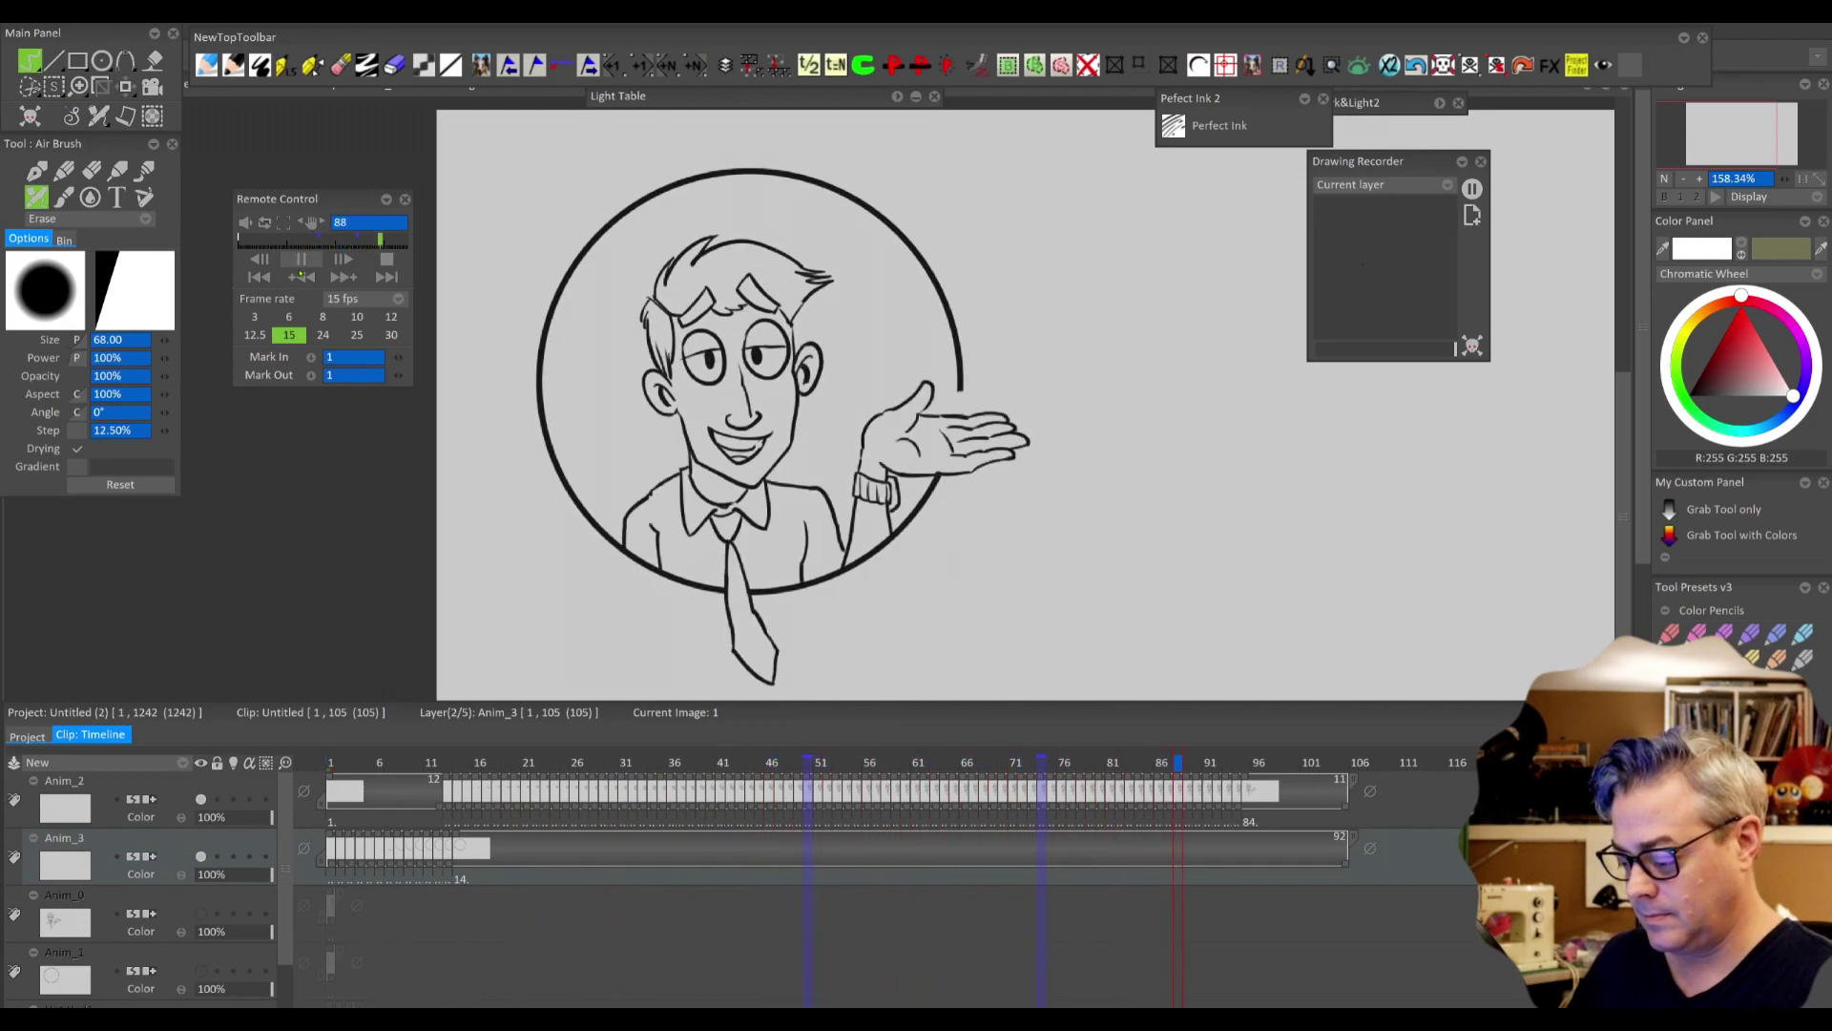
{"action": "left_click", "coordinate": [1356, 761]}
{"action": "left_click", "coordinate": [1346, 761]}
{"action": "mouse_move", "coordinate": [1248, 763]}
{"action": "left_mouse_down"}
{"action": "mouse_move", "coordinate": [1233, 798]}
{"action": "mouse_move", "coordinate": [1072, 825]}
{"action": "mouse_move", "coordinate": [1173, 856]}
{"action": "mouse_move", "coordinate": [457, 888]}
{"action": "mouse_move", "coordinate": [1171, 876]}
{"action": "mouse_move", "coordinate": [726, 883]}
{"action": "mouse_move", "coordinate": [457, 914]}
{"action": "left_mouse_up"}
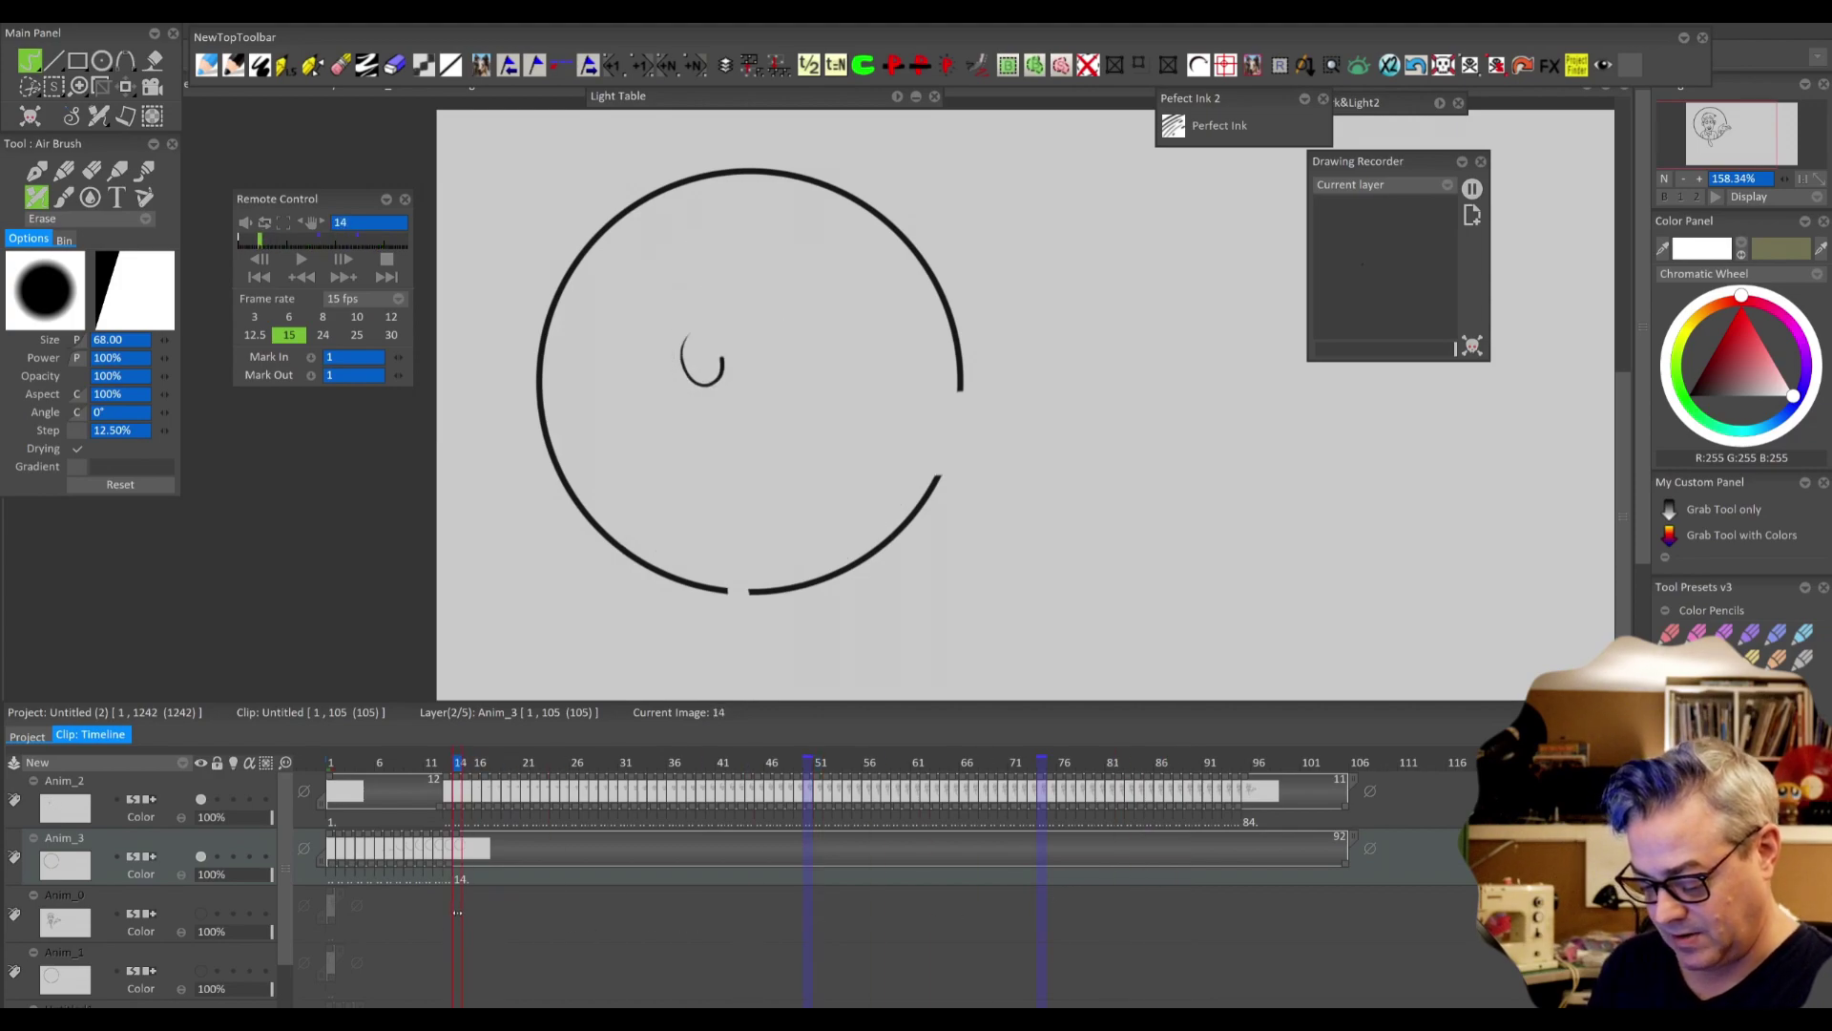
- With auto break instance off on Anim_3, repaint the circle's missing piece down to the hand at image 81 using the Custom Brush
{"action": "left_click_drag", "start_coordinate": [847, 761], "coordinate": [1110, 761]}
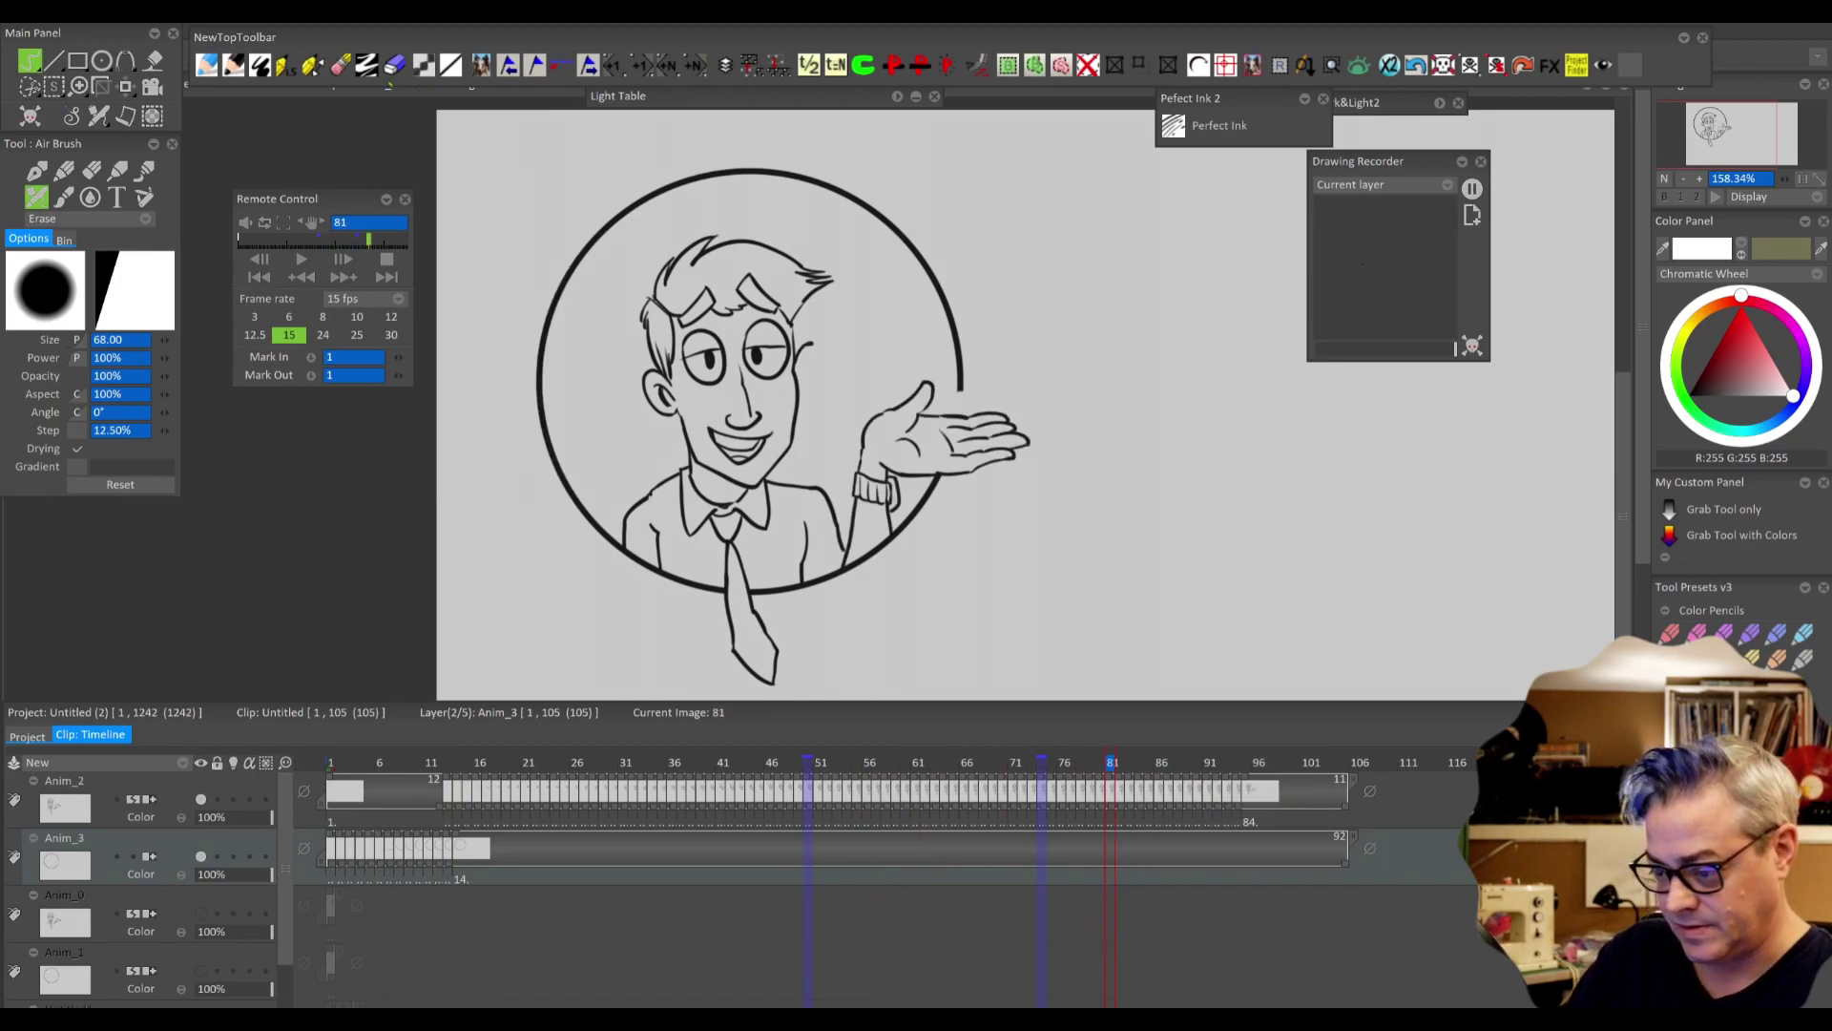
{"action": "key", "text": "e"}
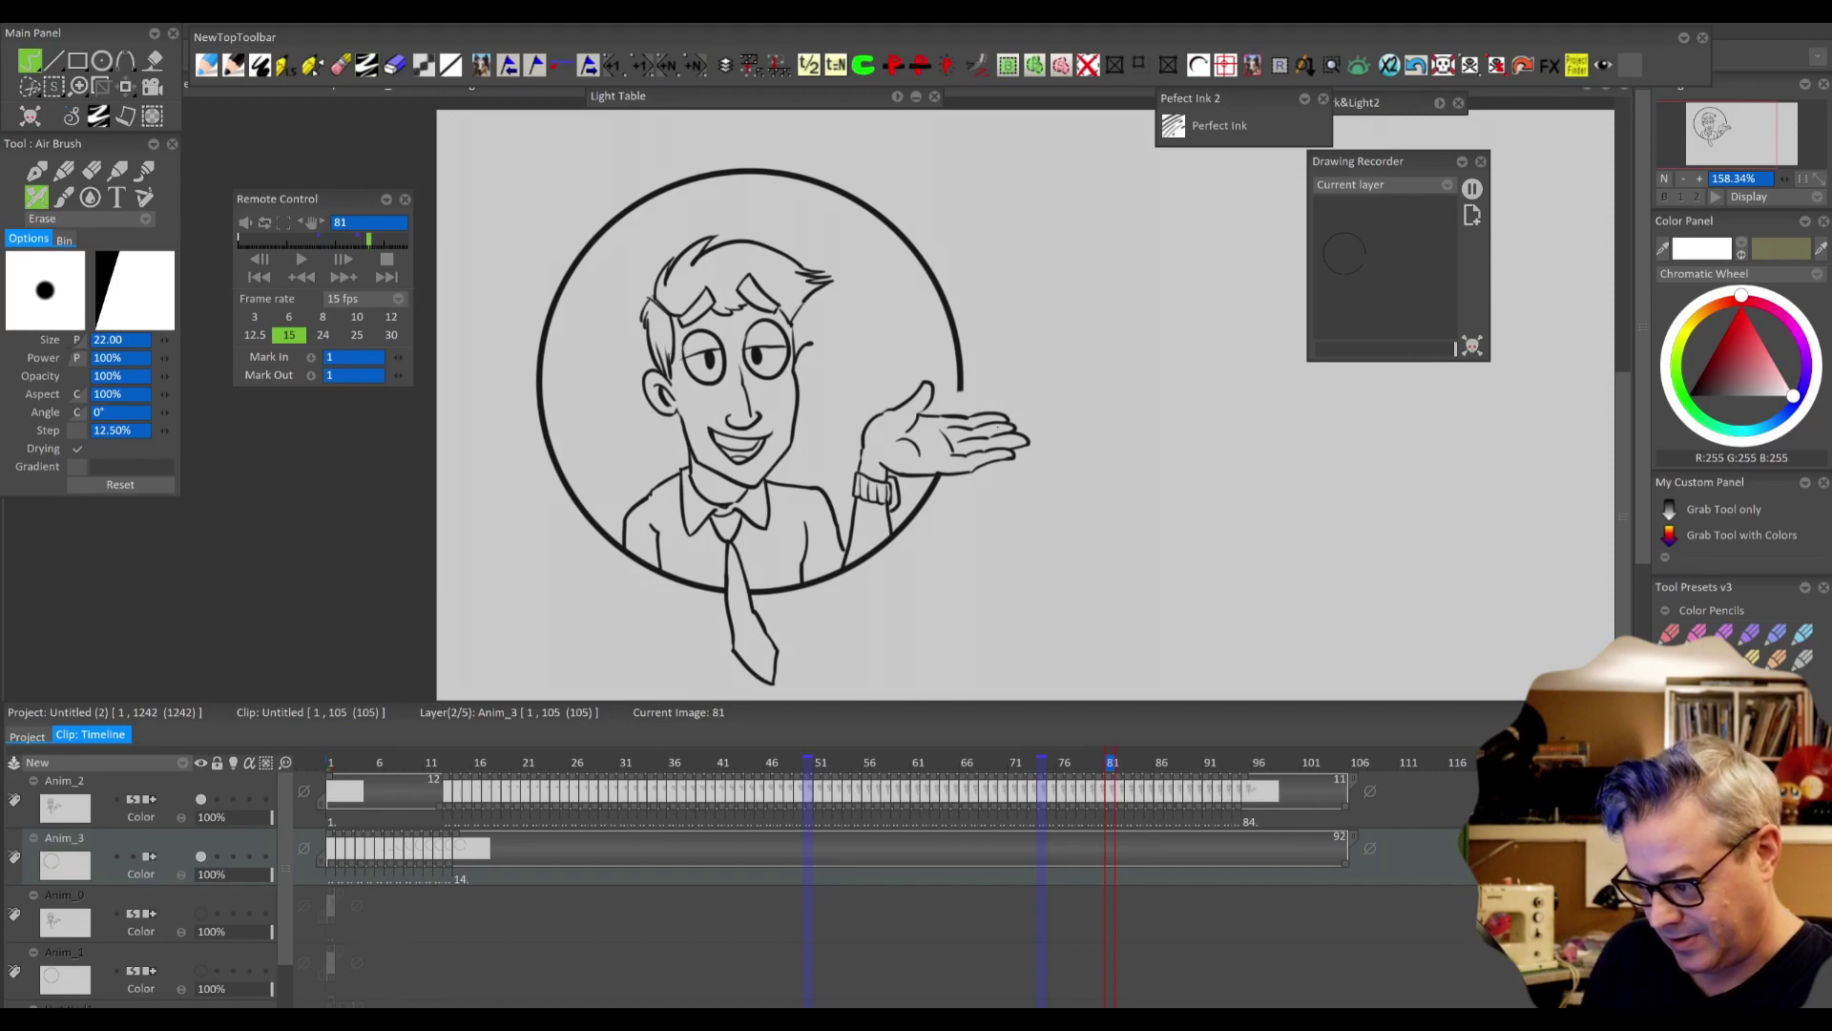
{"action": "key", "text": "b"}
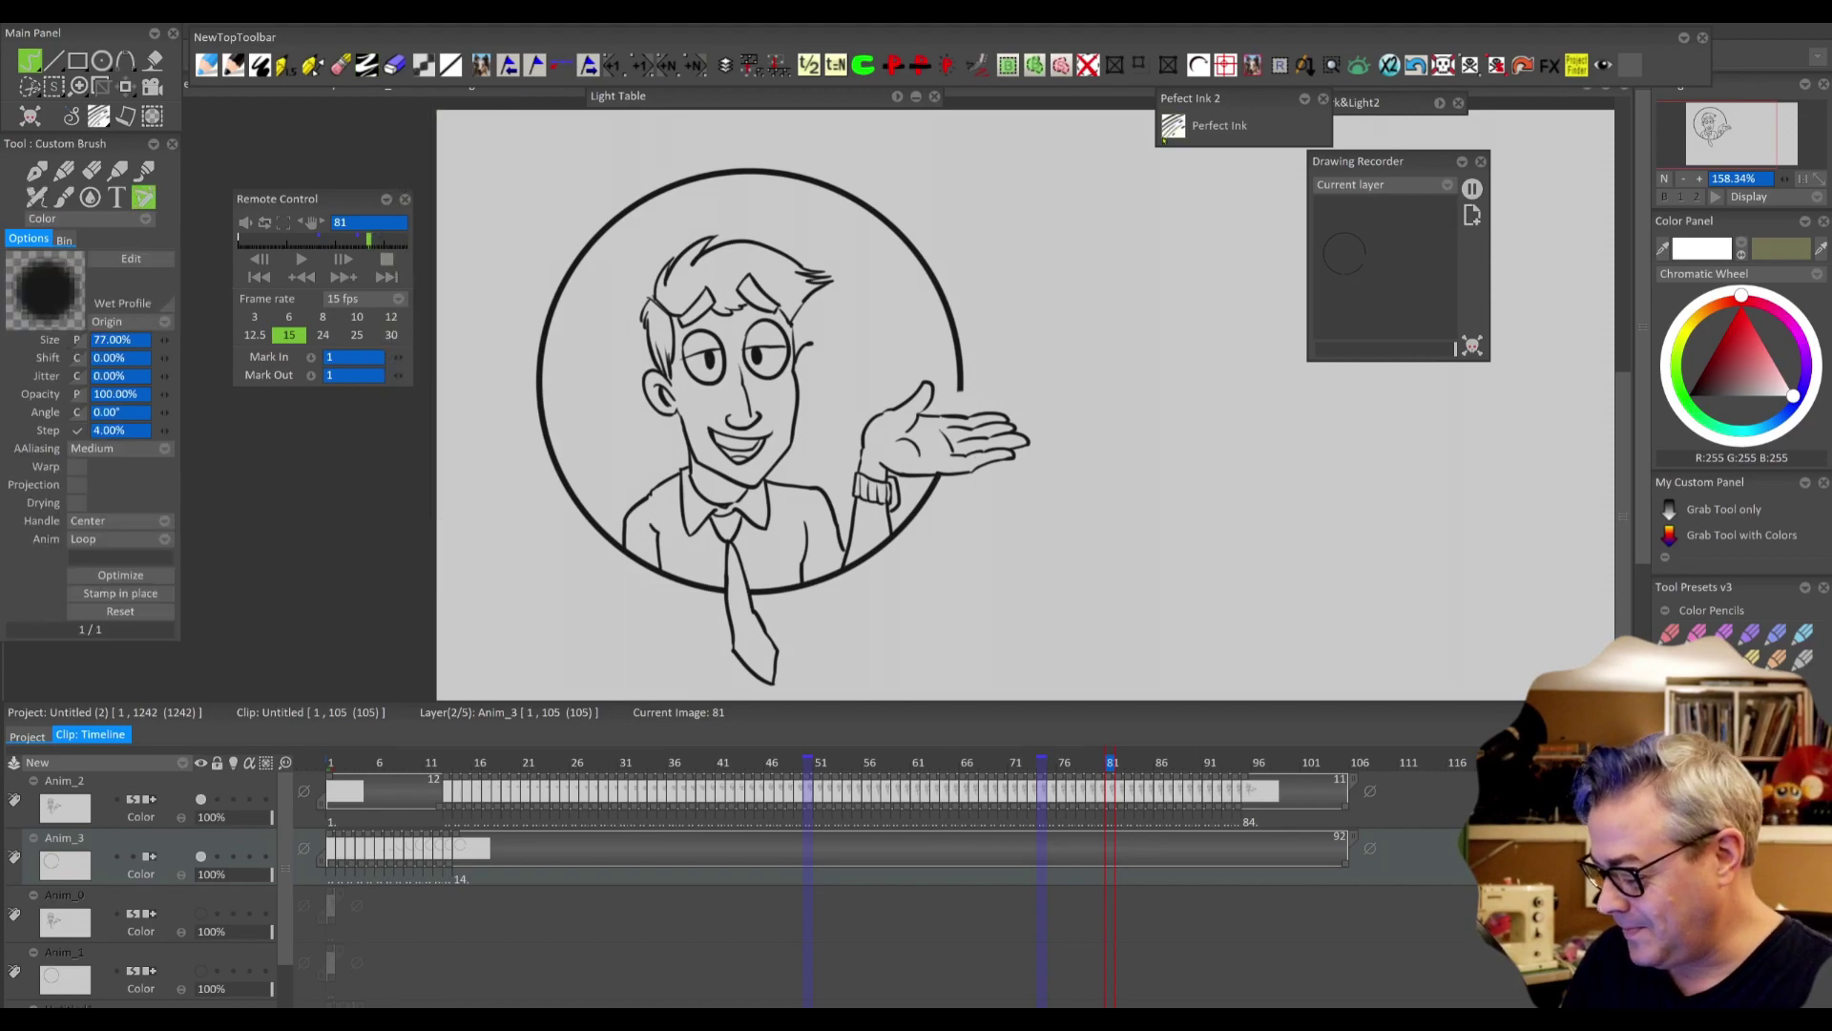
{"action": "scroll", "coordinate": [1012, 402], "scroll_direction": "up", "scroll_amount": 5}
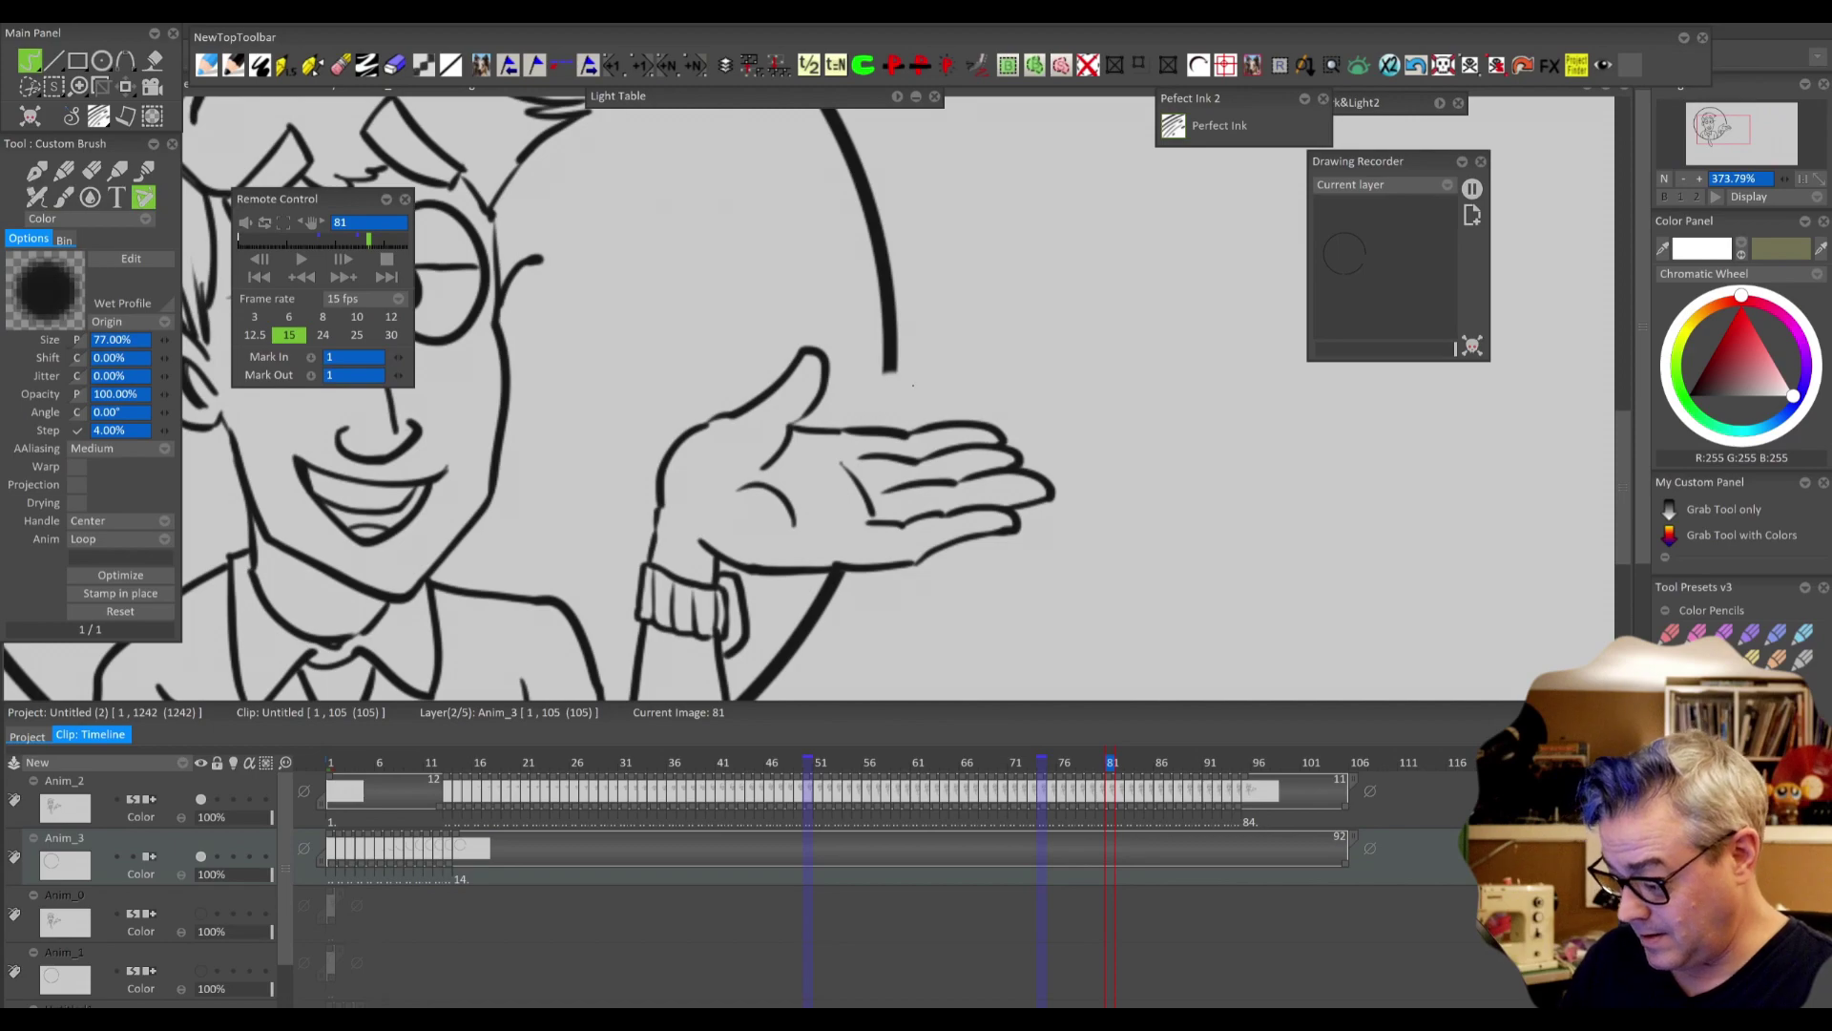
{"action": "scroll", "coordinate": [914, 386], "scroll_direction": "up", "scroll_amount": 2}
{"action": "mouse_move", "coordinate": [878, 370]}
{"action": "left_mouse_down"}
{"action": "mouse_move", "coordinate": [863, 439]}
{"action": "mouse_move", "coordinate": [881, 438]}
{"action": "left_mouse_up"}
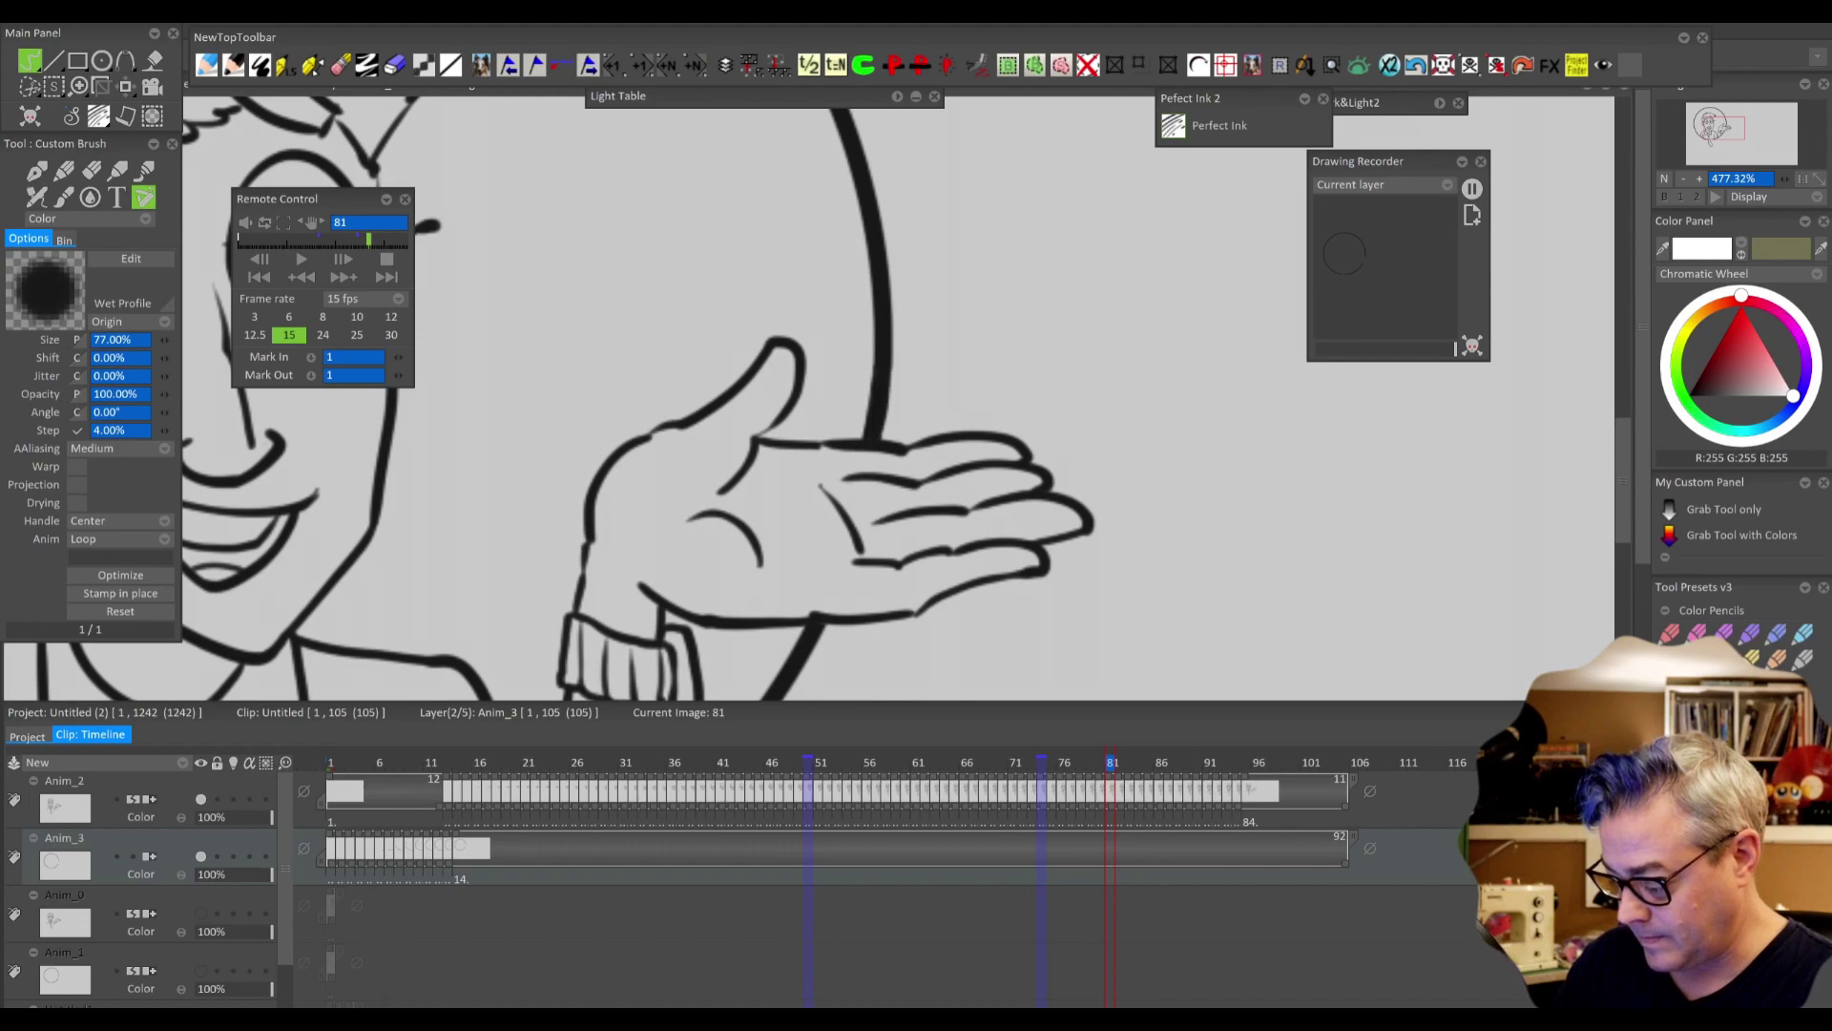
{"action": "scroll", "coordinate": [1075, 383], "scroll_direction": "down", "scroll_amount": 4}
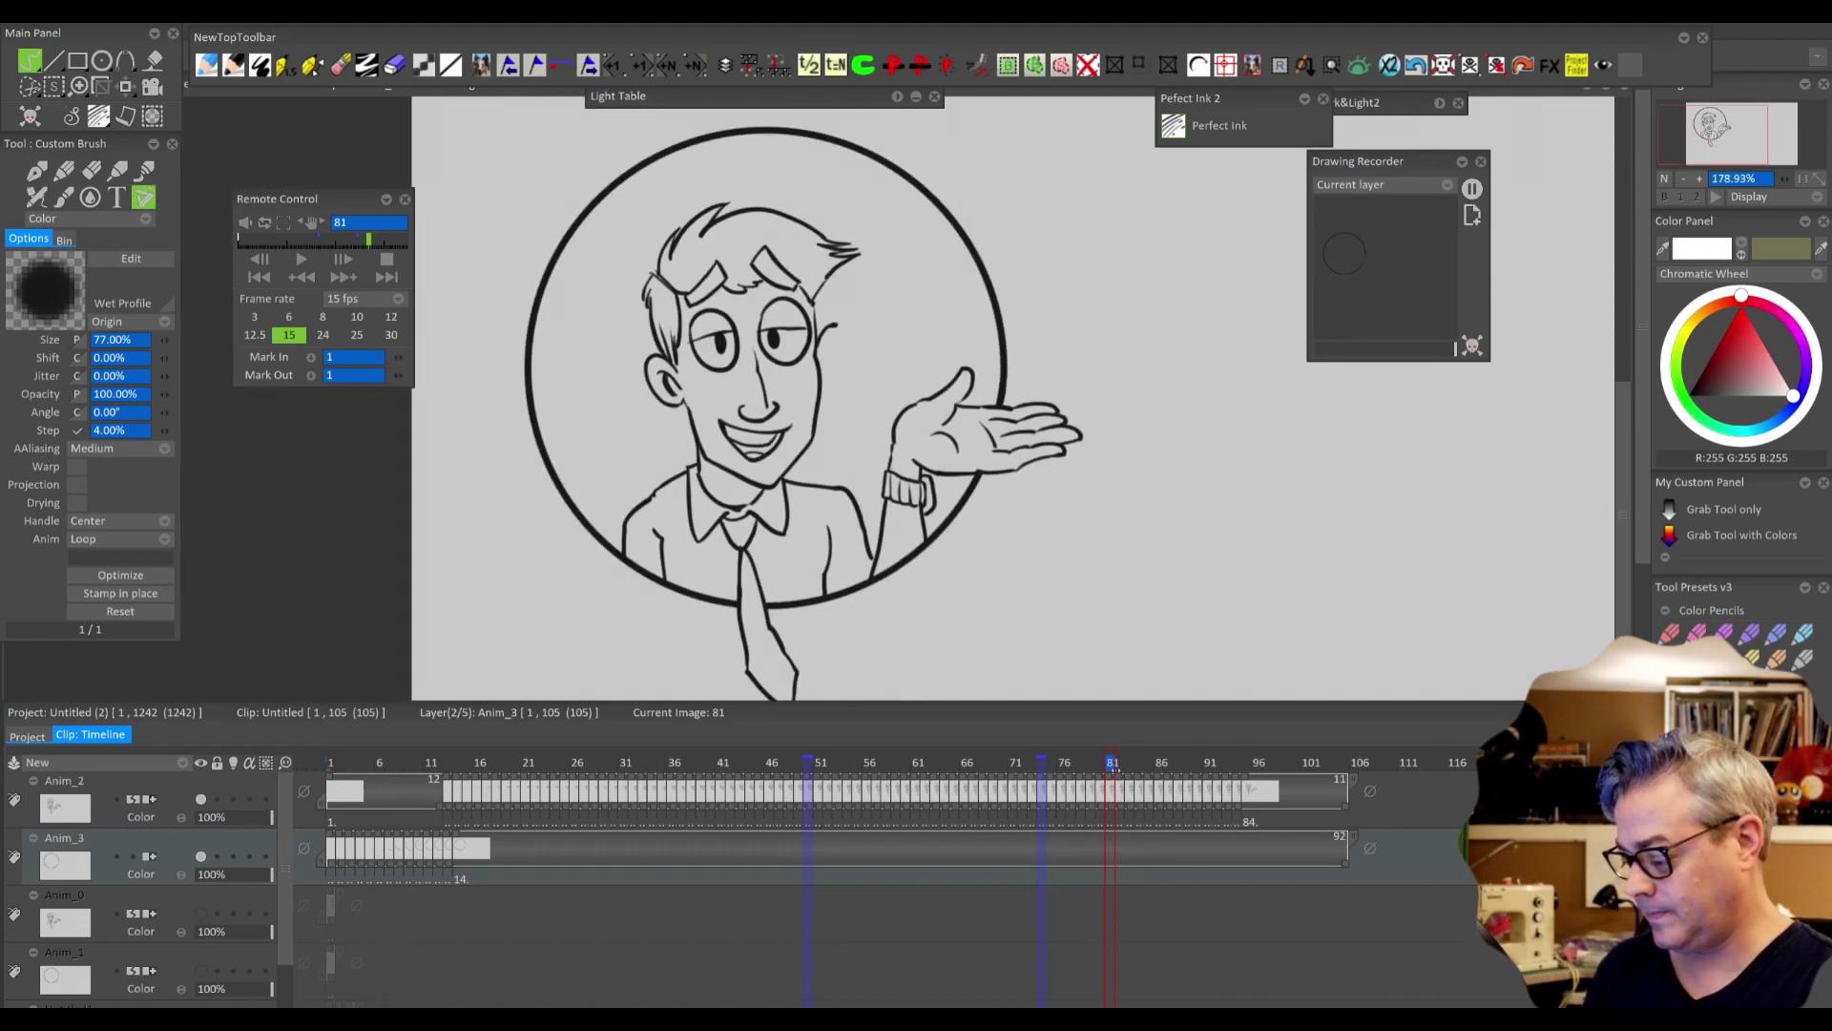
- Play back the finished animation from image 1, stop at image 96 and view the whole drawing
{"action": "mouse_move", "coordinate": [1112, 761]}
{"action": "left_mouse_down"}
{"action": "mouse_move", "coordinate": [974, 762]}
{"action": "mouse_move", "coordinate": [667, 849]}
{"action": "mouse_move", "coordinate": [305, 907]}
{"action": "left_mouse_up"}
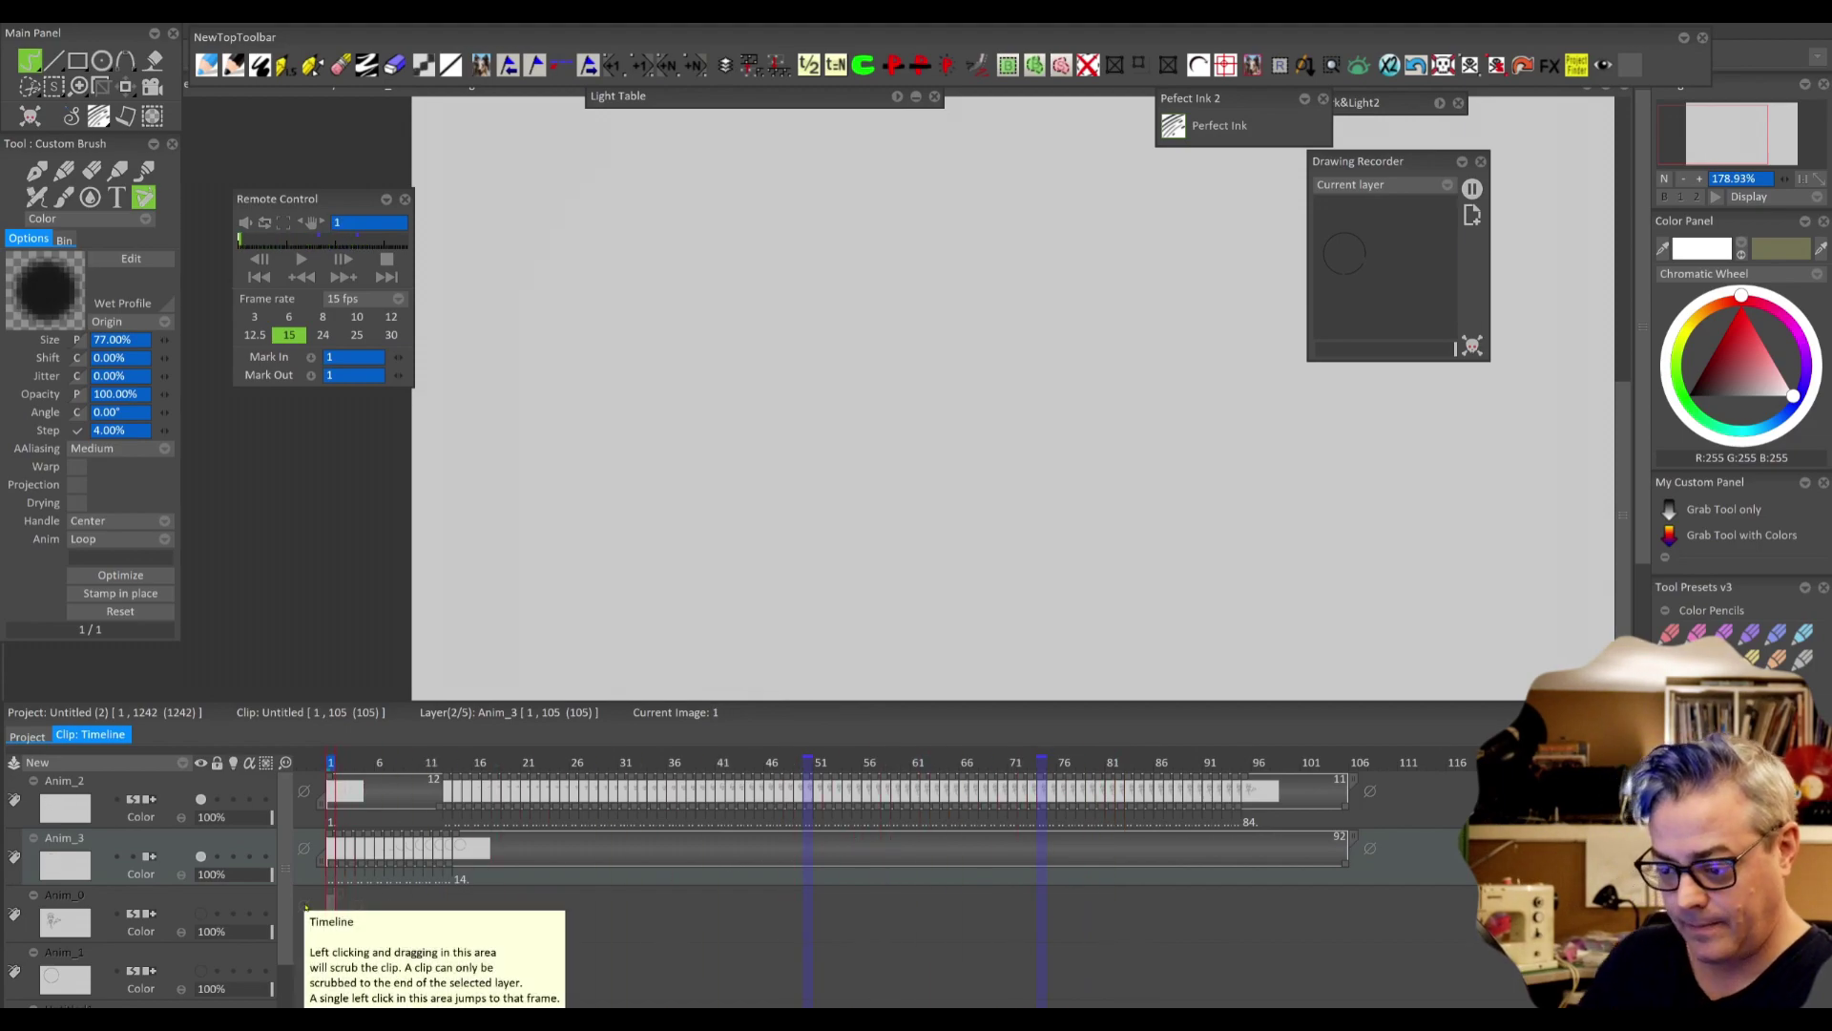
{"action": "left_click", "coordinate": [301, 259]}
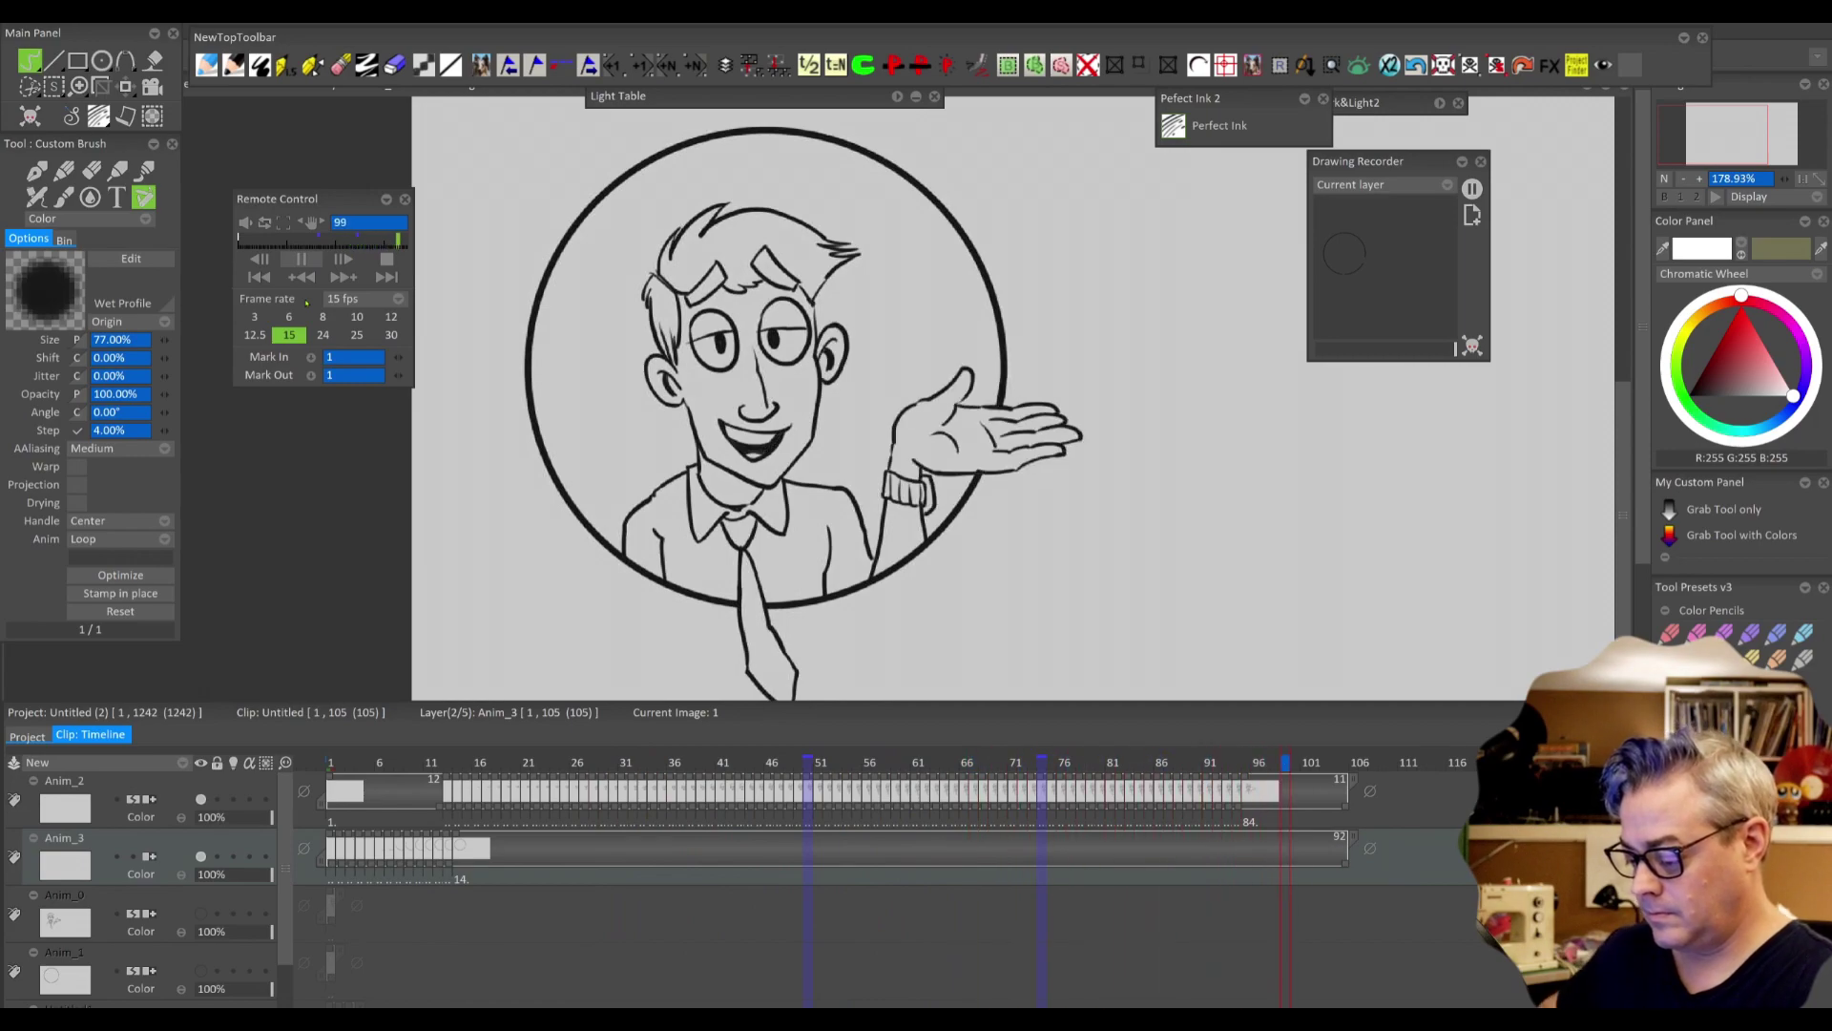
{"action": "key", "text": "Return"}
{"action": "left_click", "coordinate": [1256, 763]}
{"action": "scroll", "coordinate": [1227, 559], "scroll_direction": "down", "scroll_amount": 3}
{"action": "left_click_drag", "start_coordinate": [1231, 569], "coordinate": [1010, 578]}
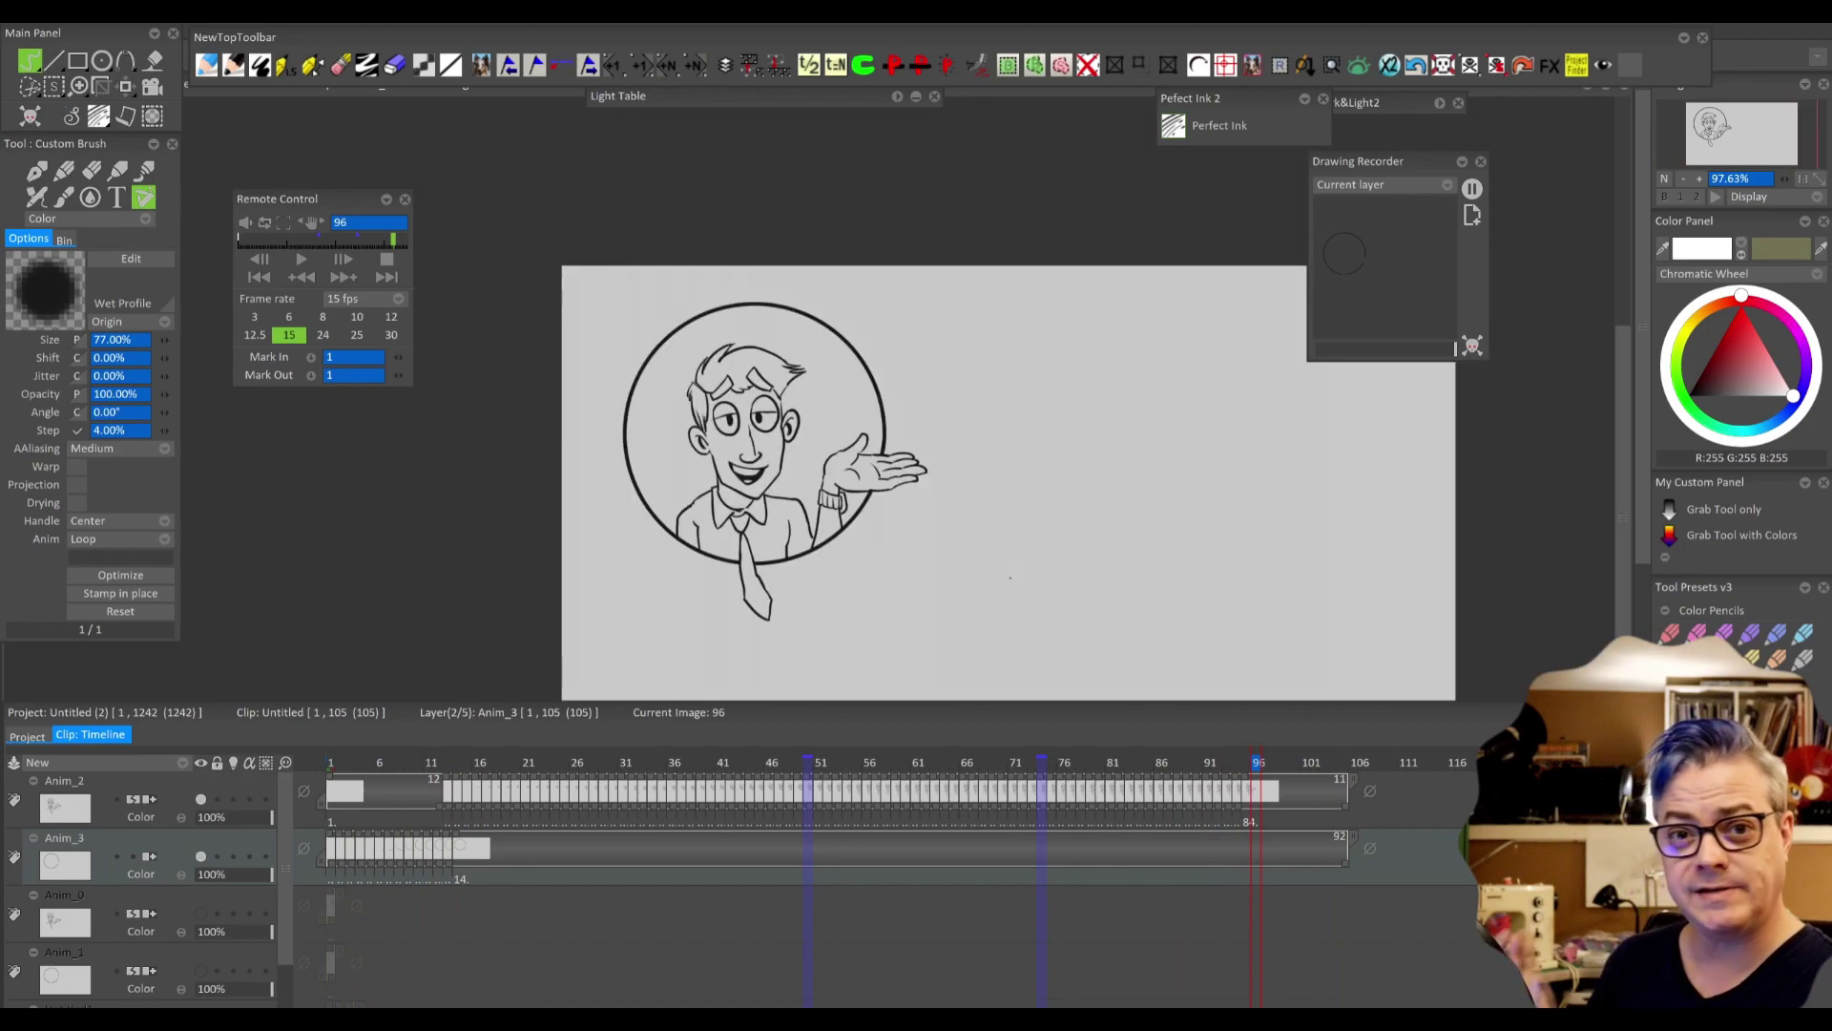